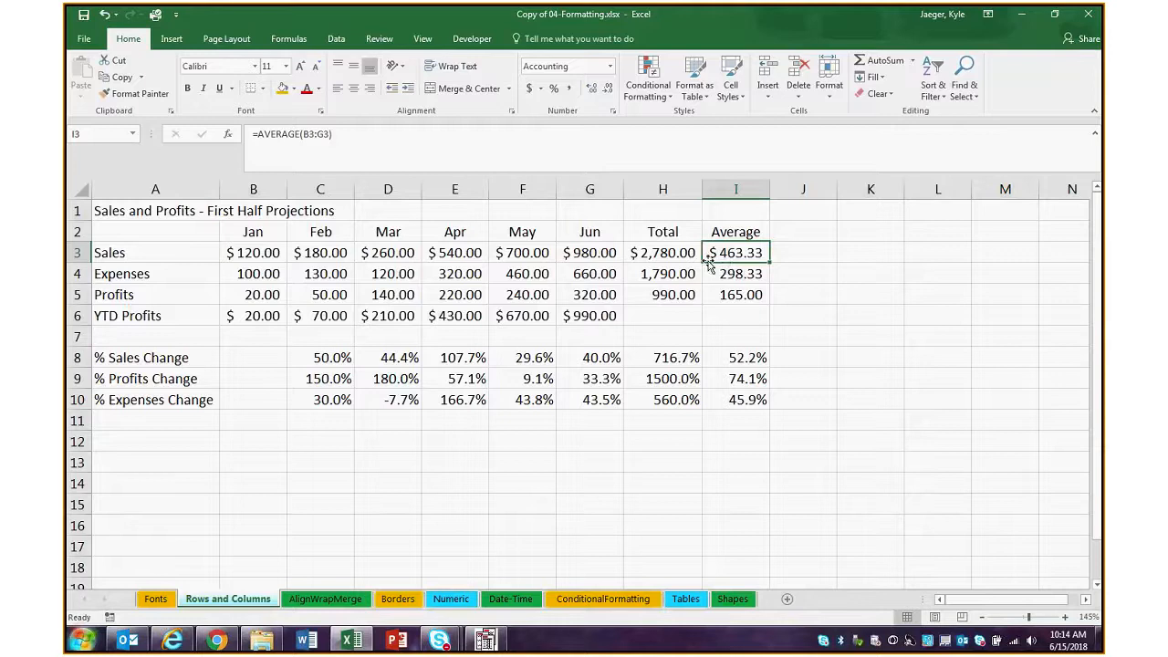
Inspect the formulas behind the Sales average in I3 and the Sales total in H3
double_click(745, 255)
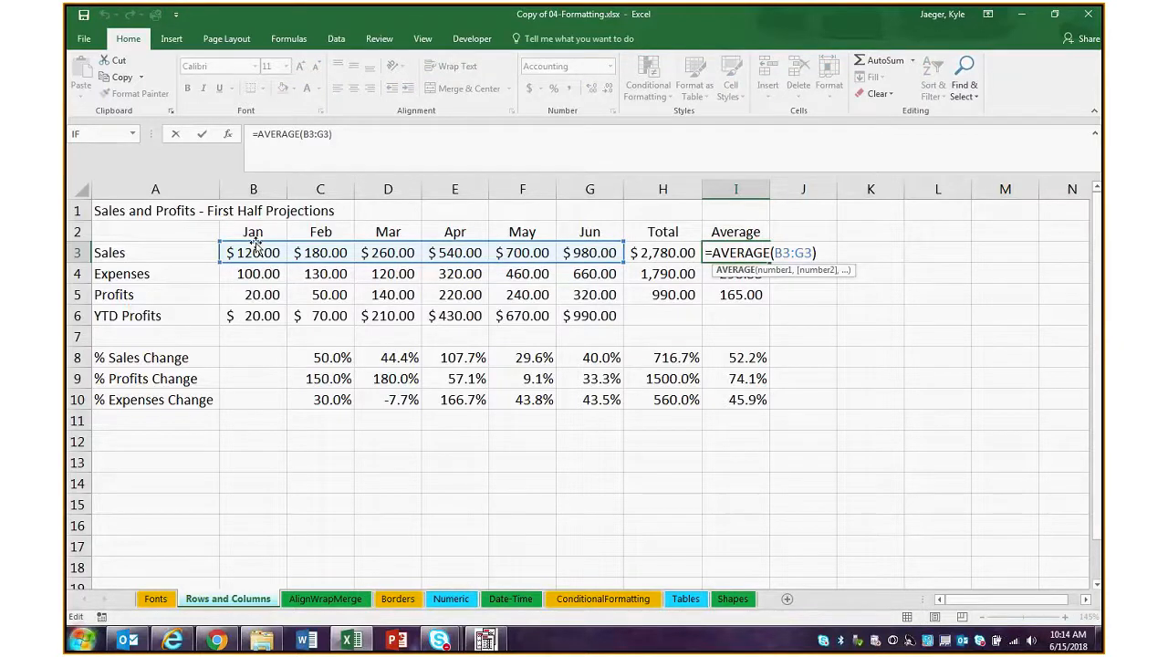
click(675, 293)
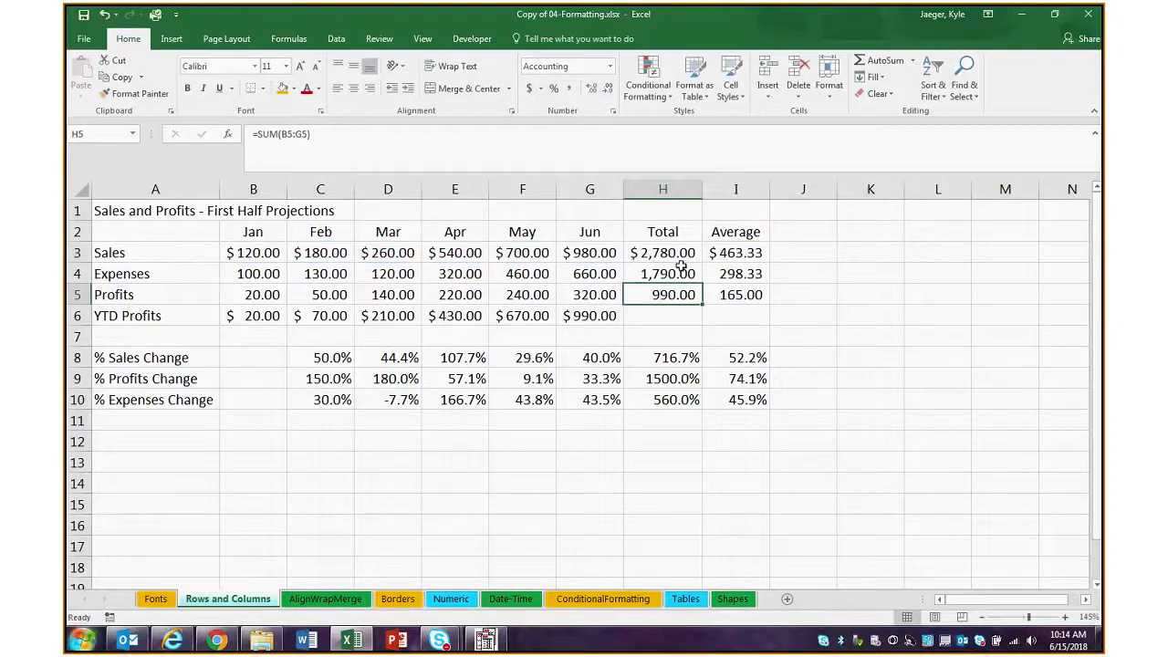
double_click(680, 266)
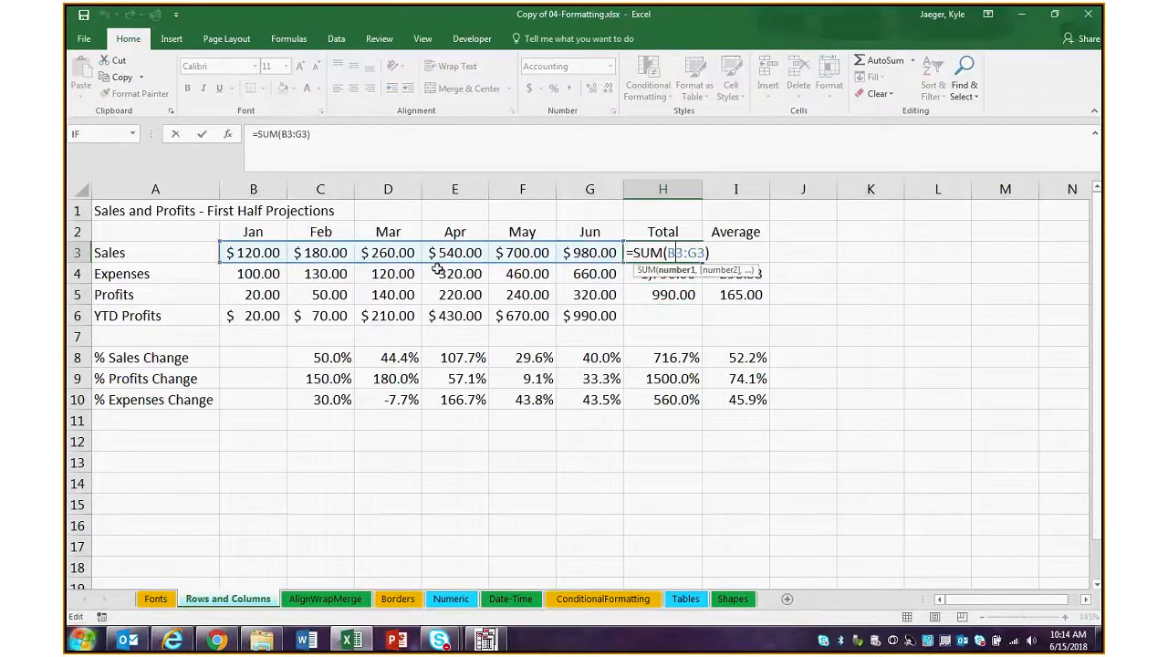
click(657, 381)
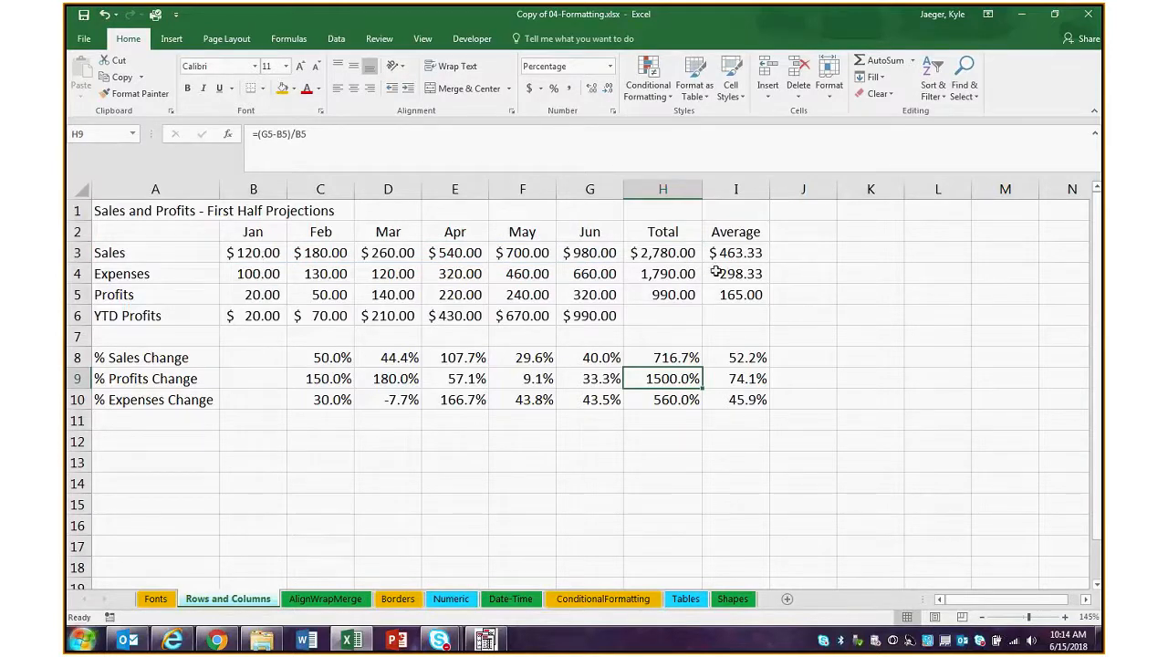
Copy the Sales, Expenses and Profits averages in I3:I5 and select J13:J15 on the AlignWrapMerge sheet as the destination
drag(730, 249, 739, 293)
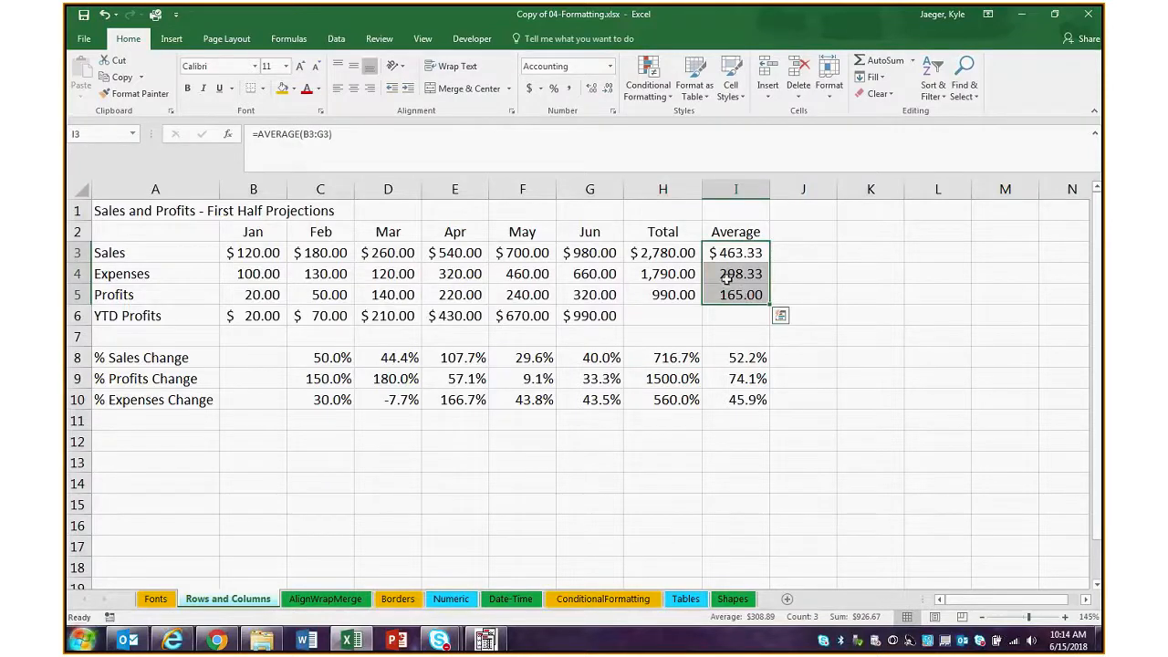
right_click(726, 276)
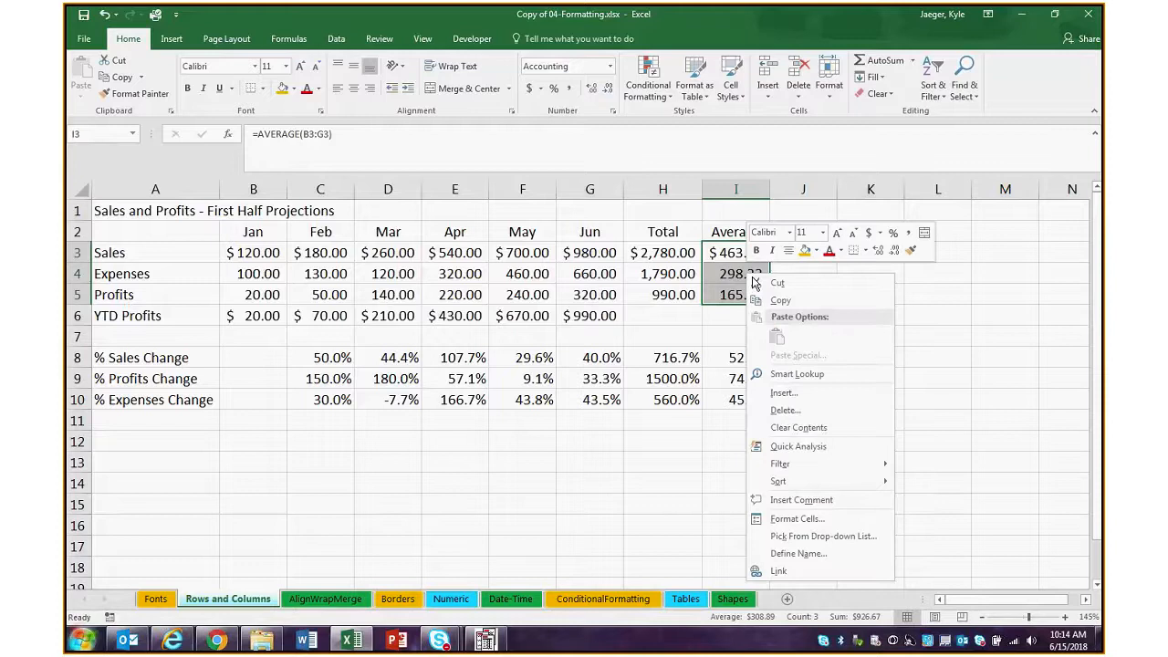
click(775, 302)
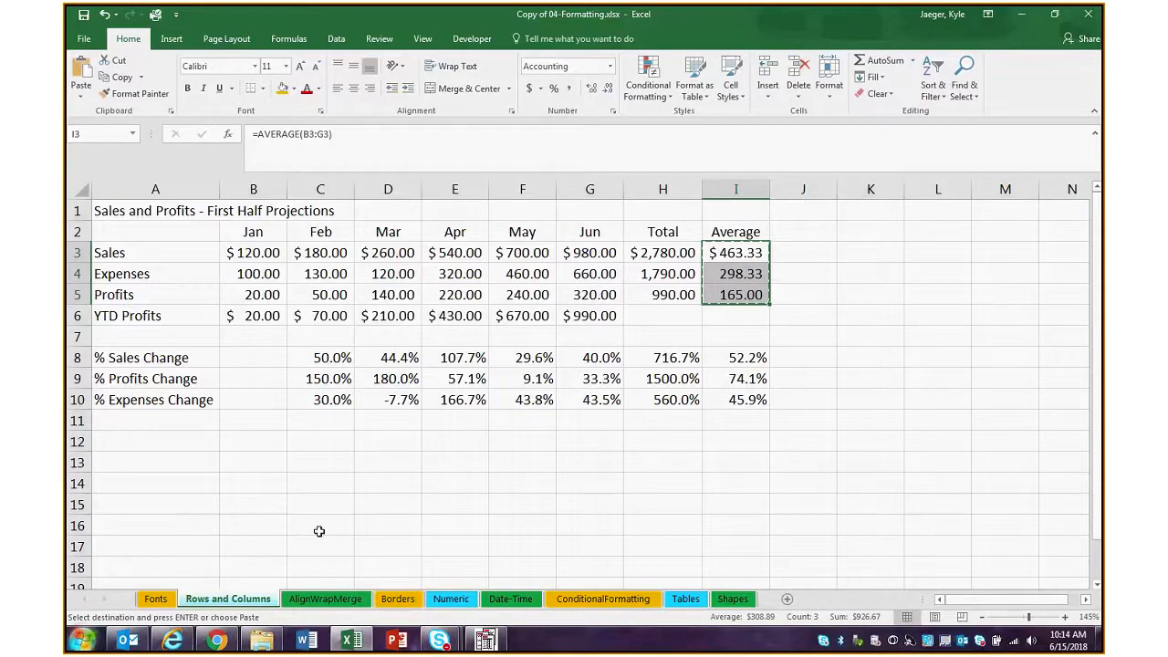
click(325, 598)
drag(852, 271, 855, 311)
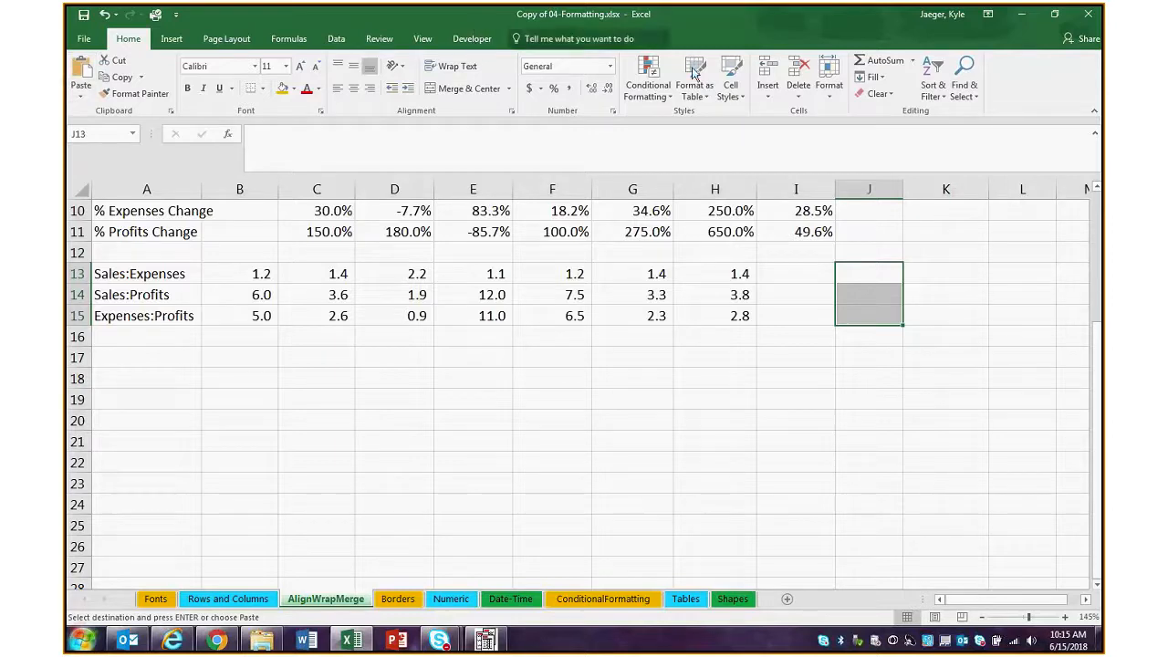
Review the available paste options for J13:J15 and compare the destination with the copied range on the Rows and Columns sheet
right_click(868, 272)
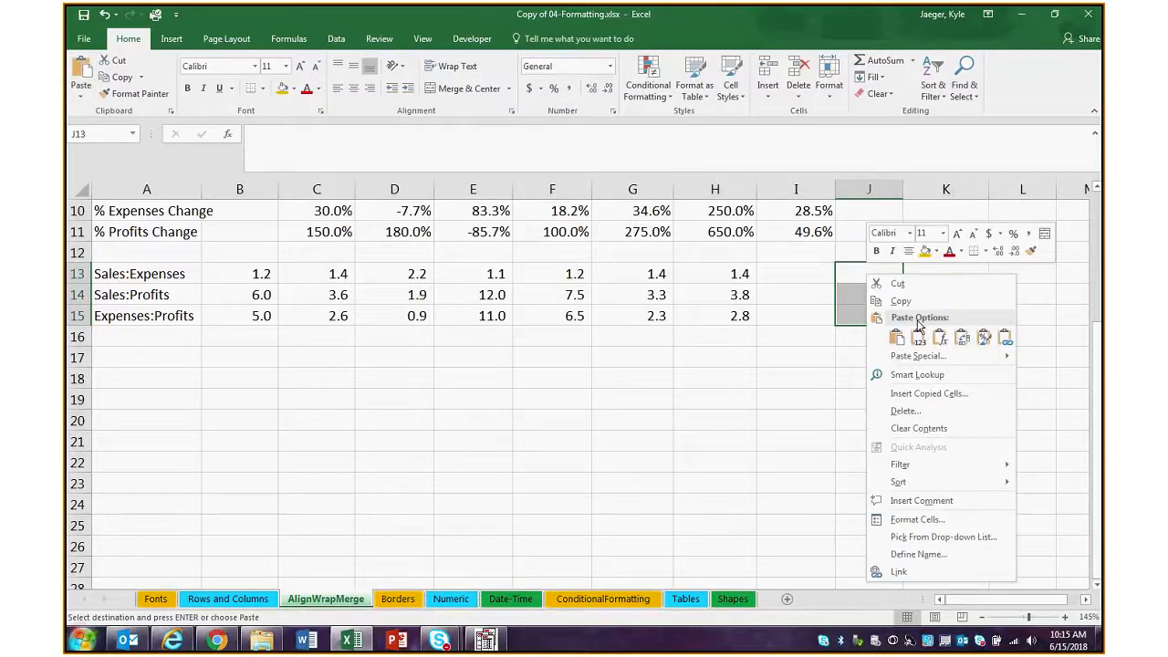
key(Escape)
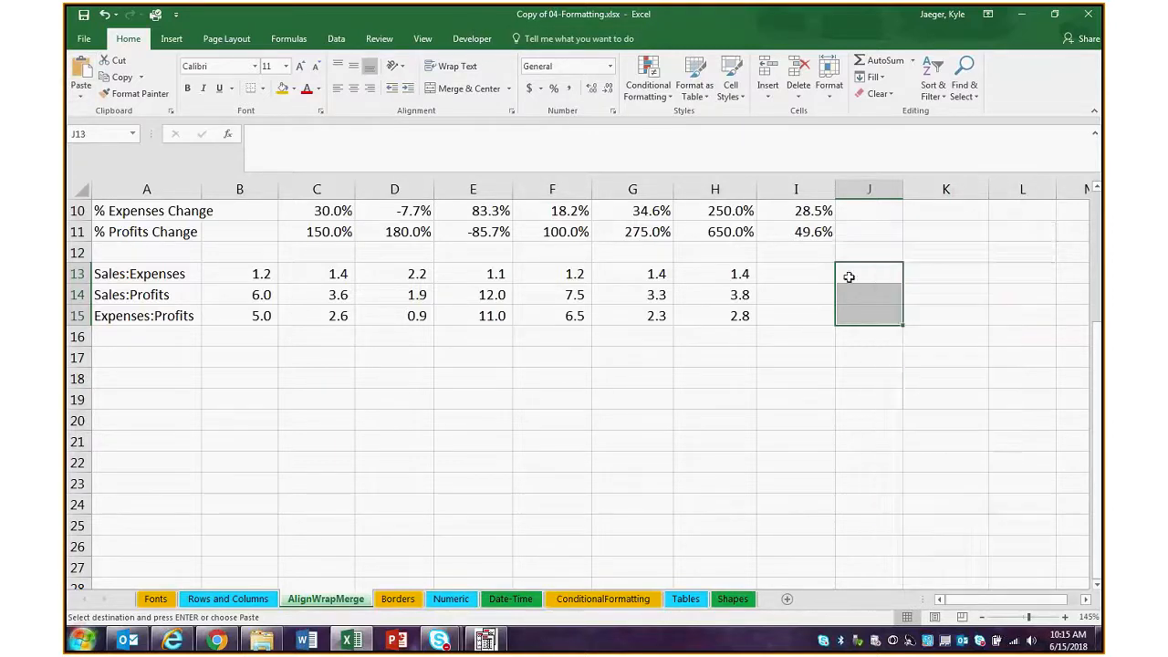
click(81, 101)
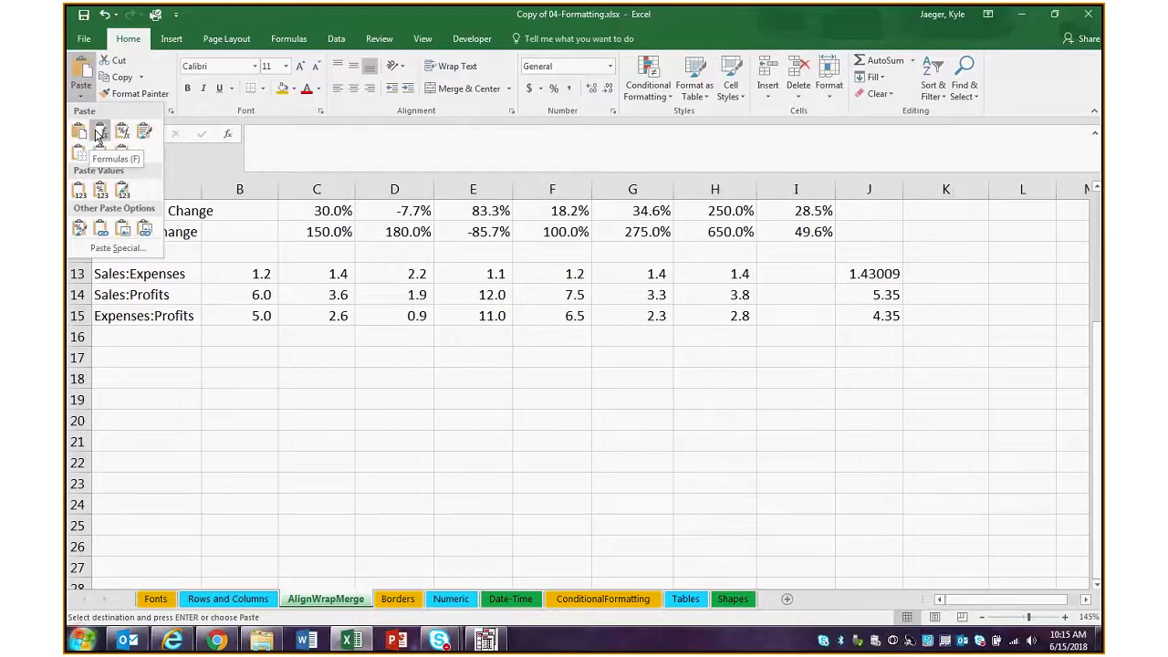
click(327, 599)
click(239, 601)
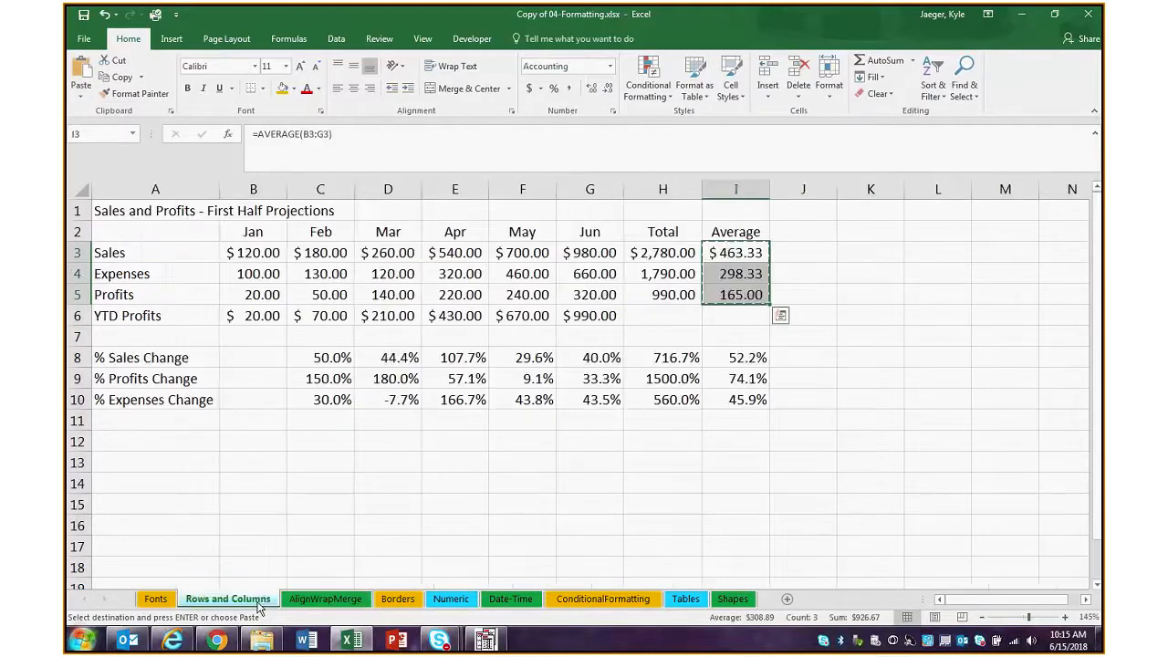
click(310, 600)
click(398, 599)
click(449, 599)
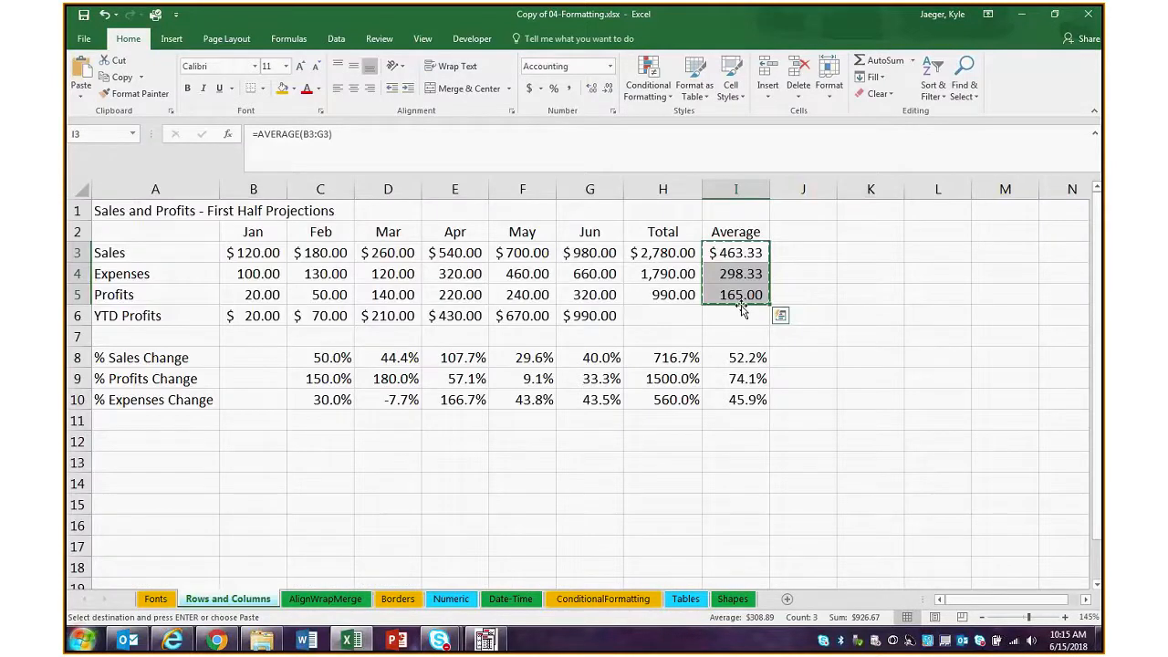
click(320, 599)
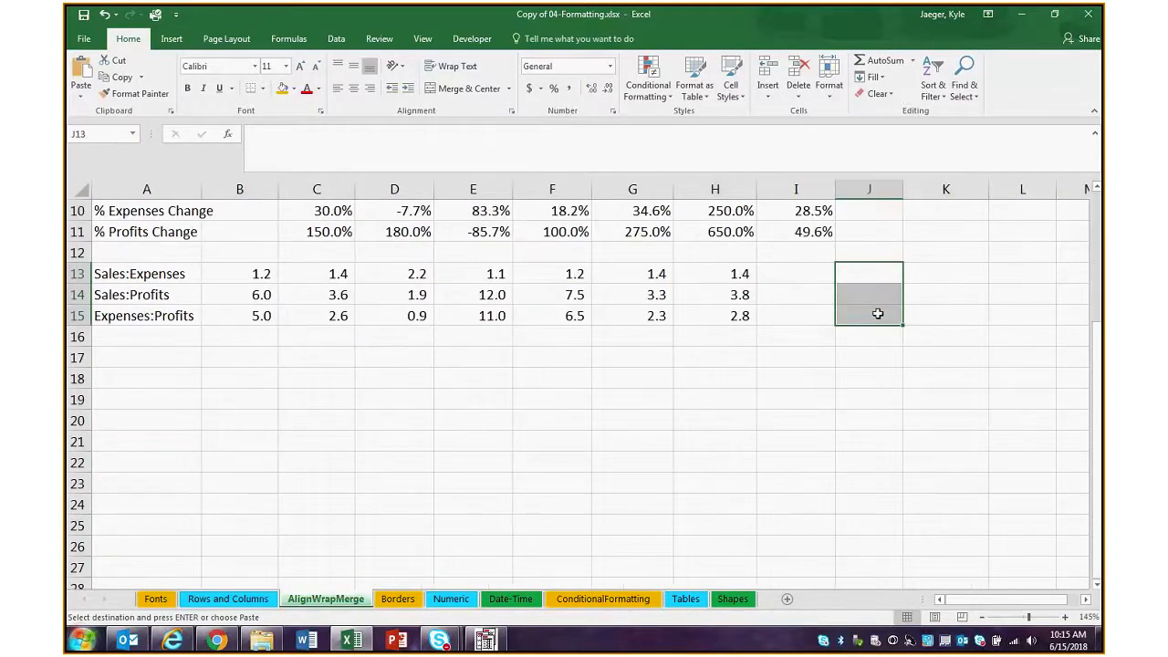
Paste only the formulas of the copied averages into J13:J15 on the AlignWrapMerge sheet
click(81, 95)
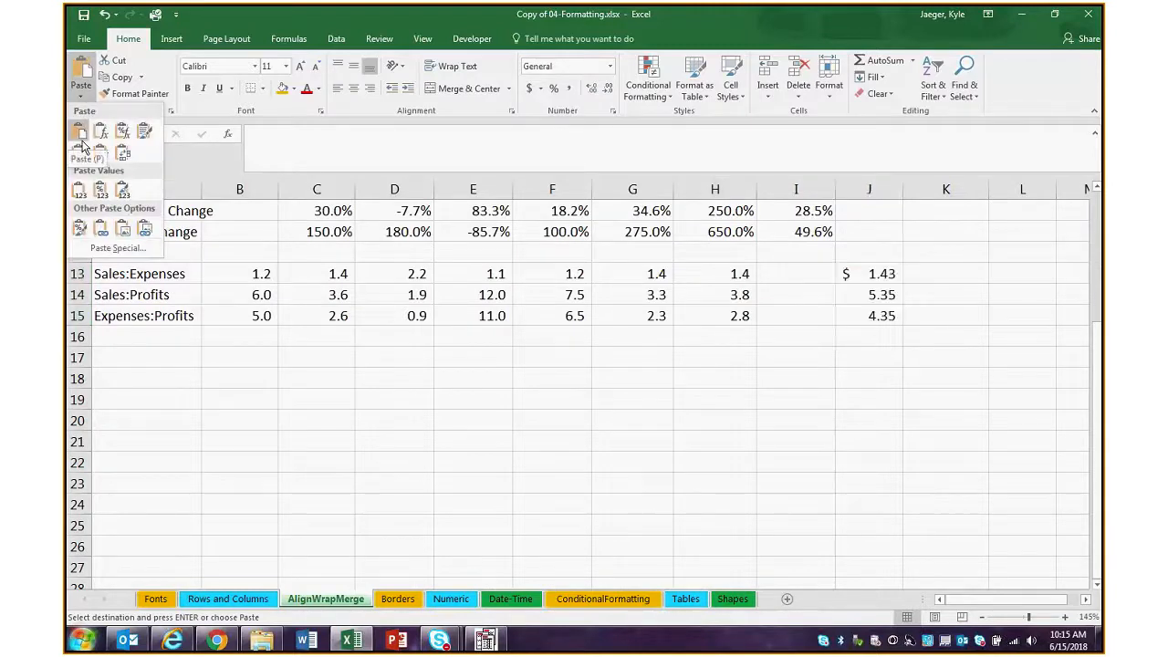
click(109, 137)
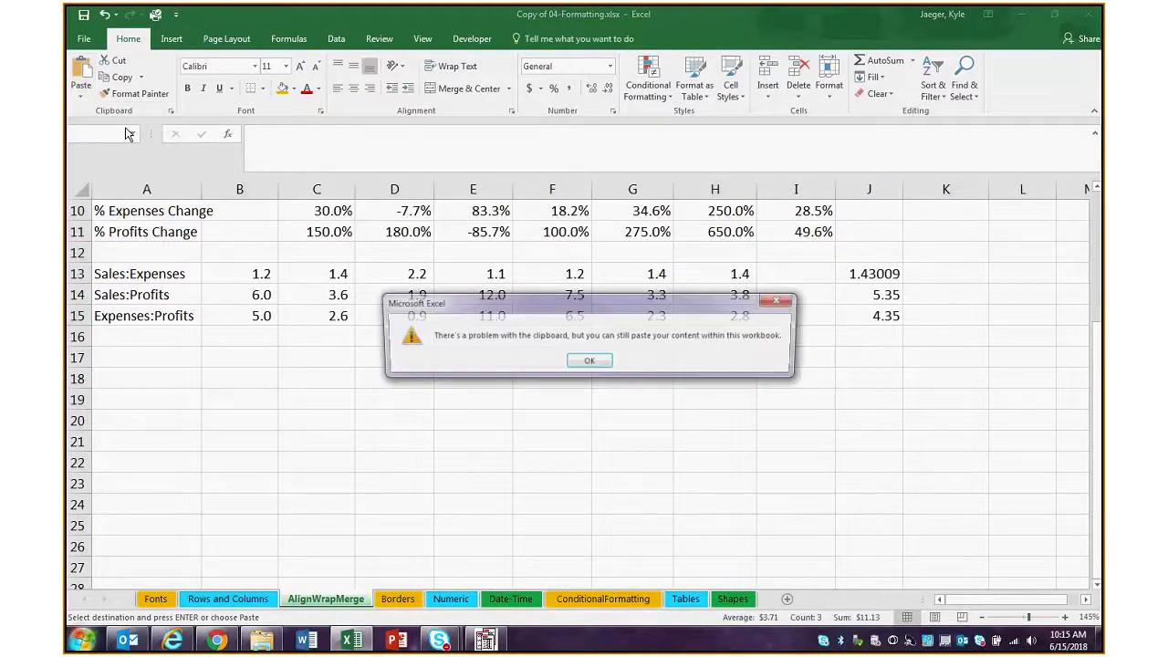
click(590, 362)
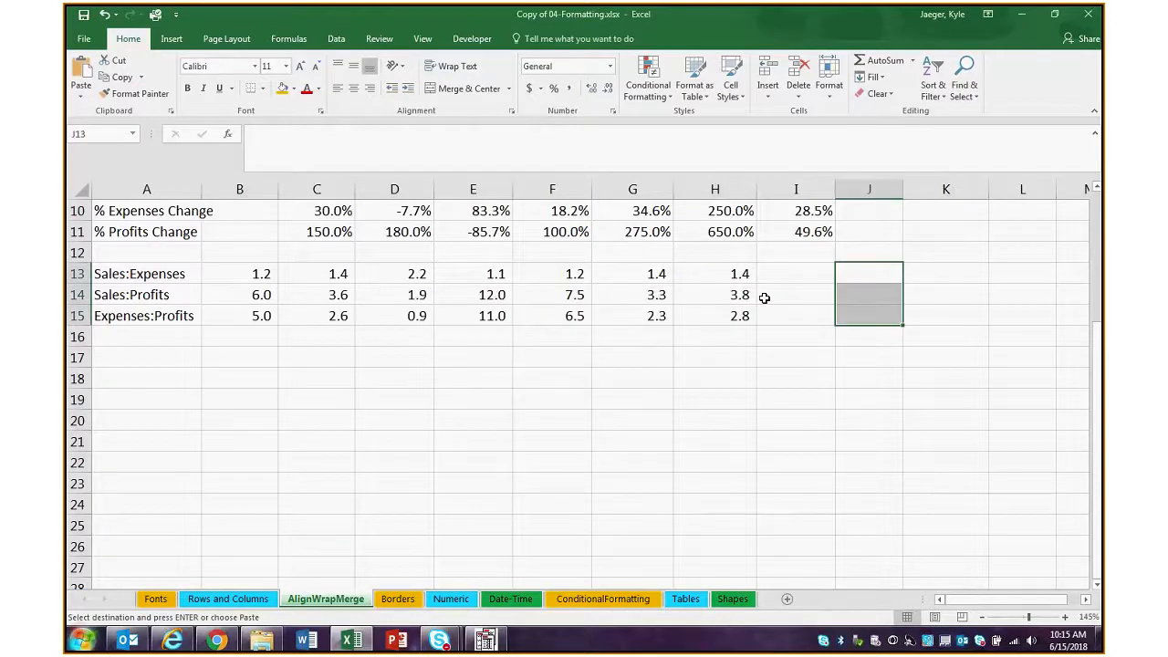
click(82, 95)
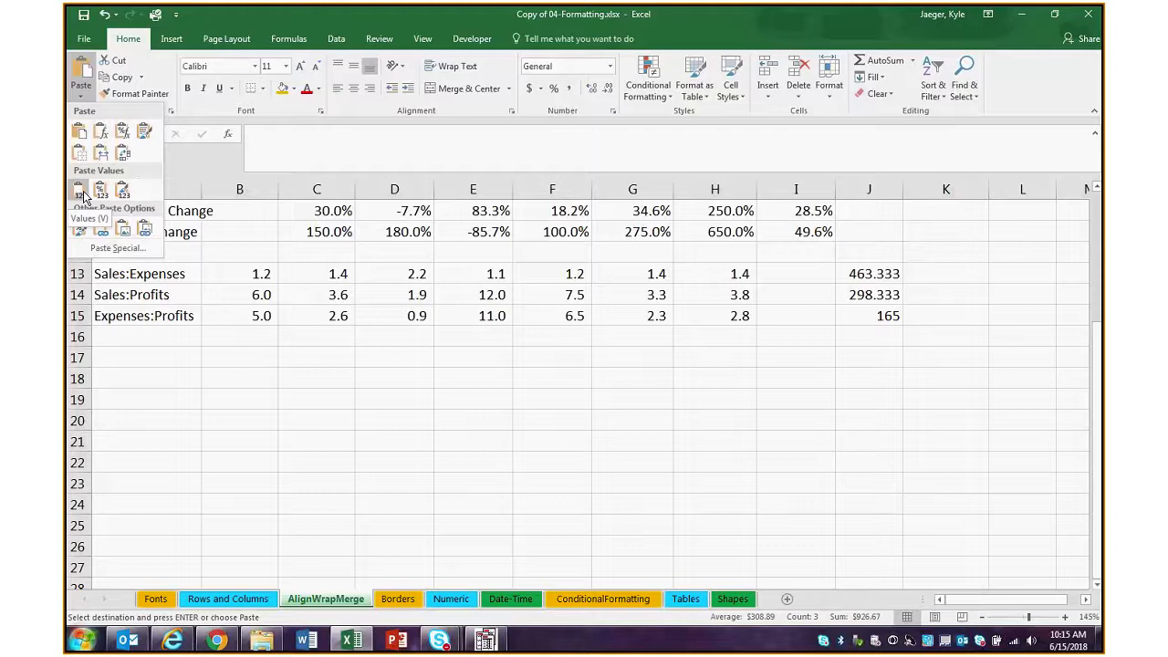
click(108, 135)
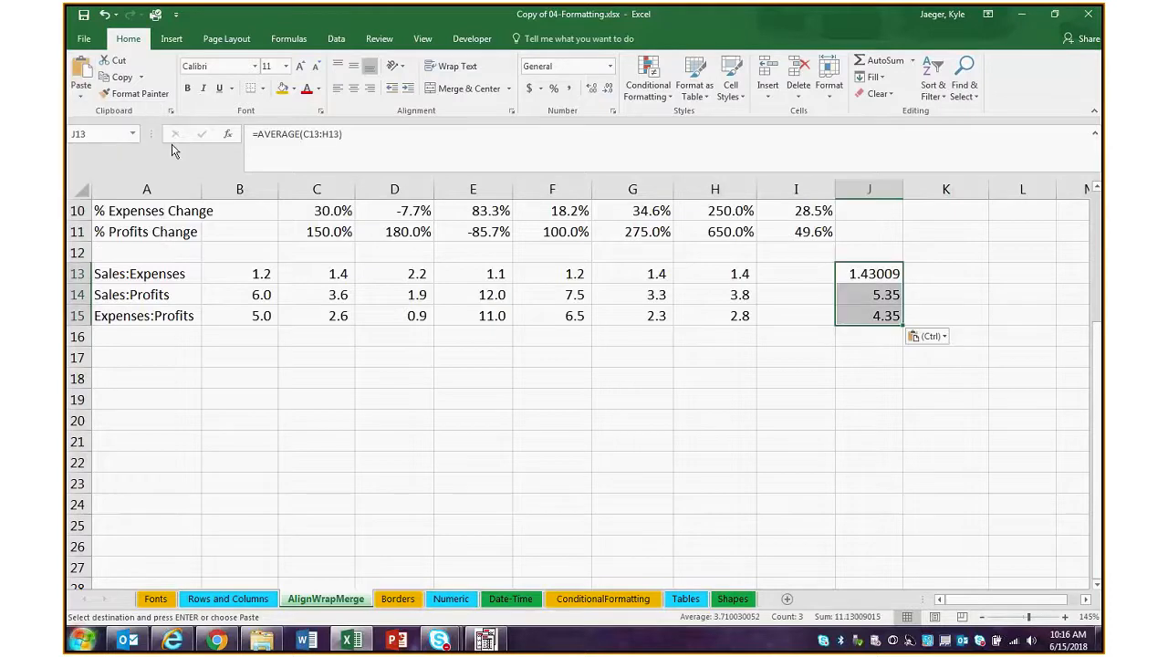
Inspect the pasted AVERAGE formula in J13 and the range it refers to
click(885, 394)
click(886, 273)
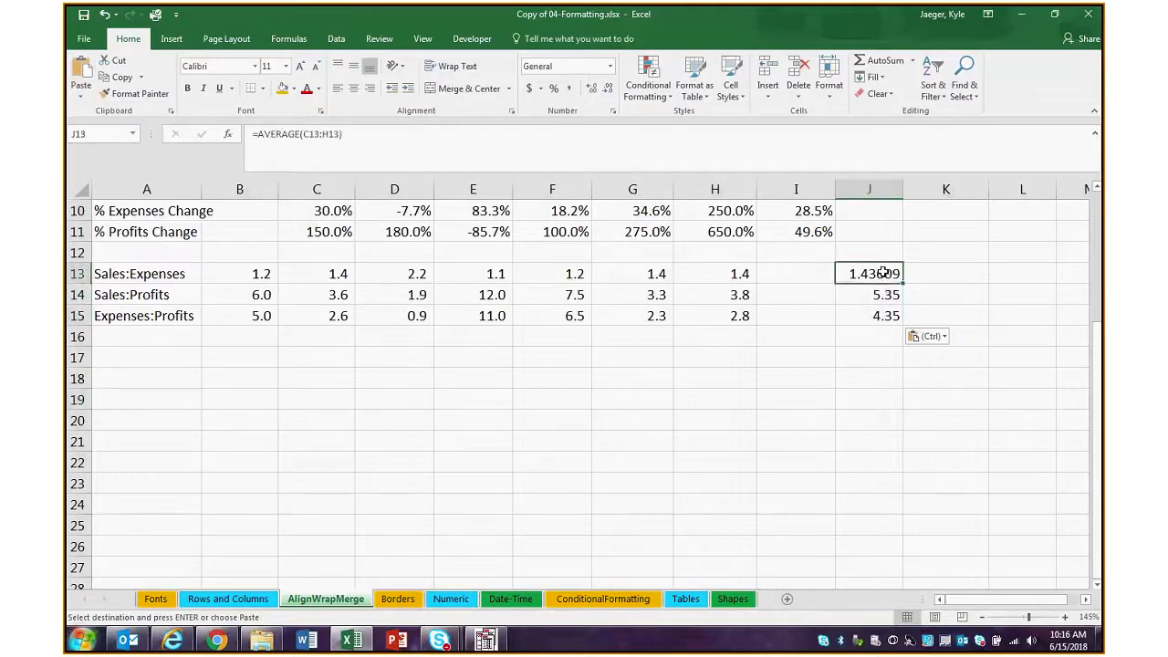
double_click(883, 273)
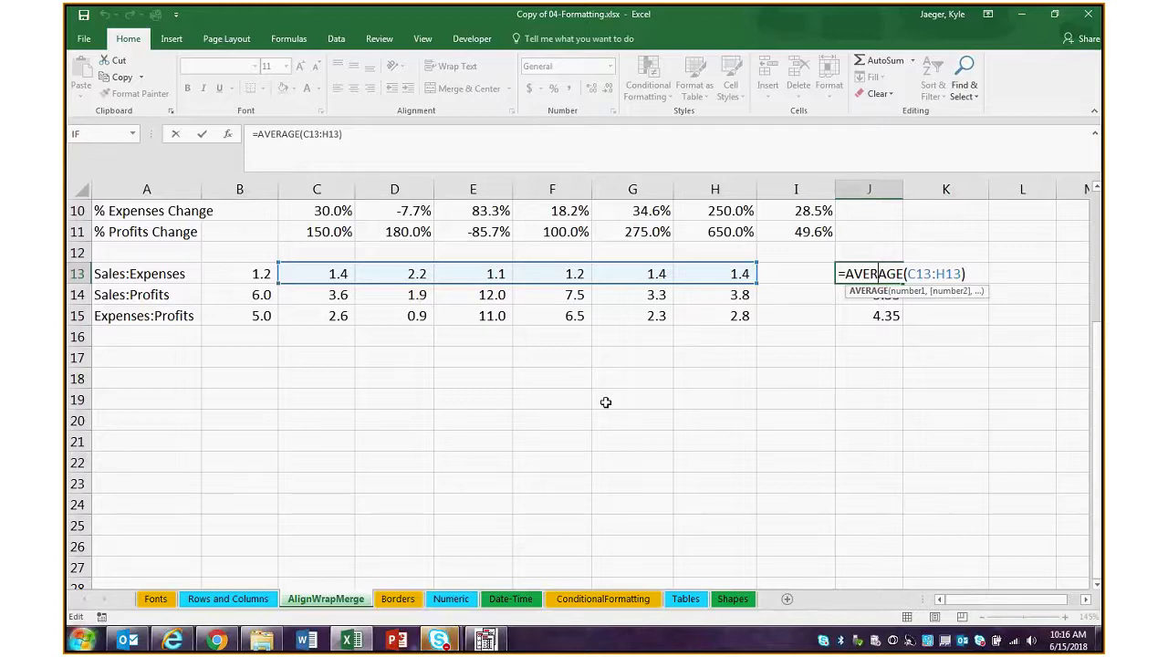
click(711, 378)
click(864, 272)
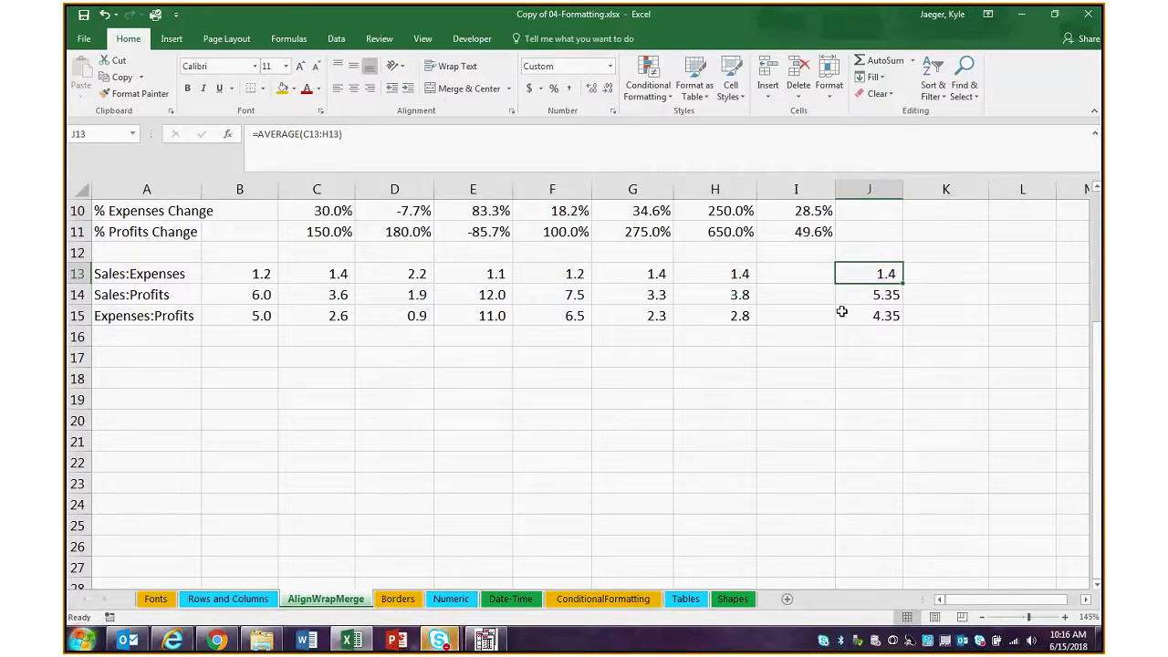
Enter 1 in K13, next to the Sales:Expenses row, and copy that cell
drag(262, 273, 720, 283)
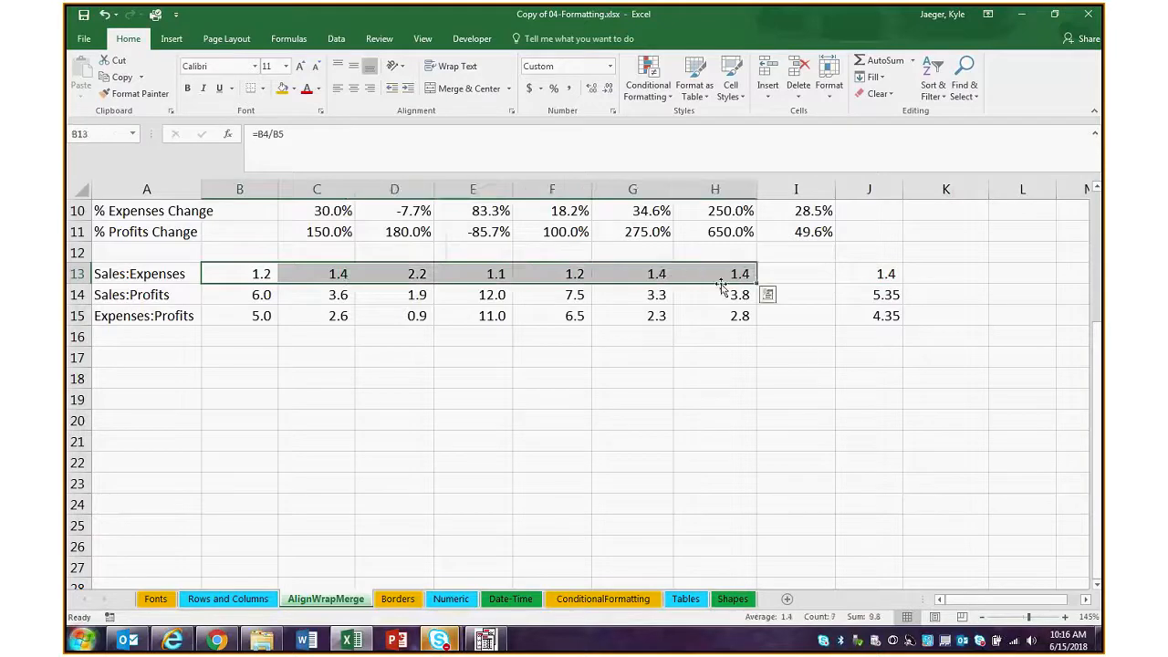
click(959, 278)
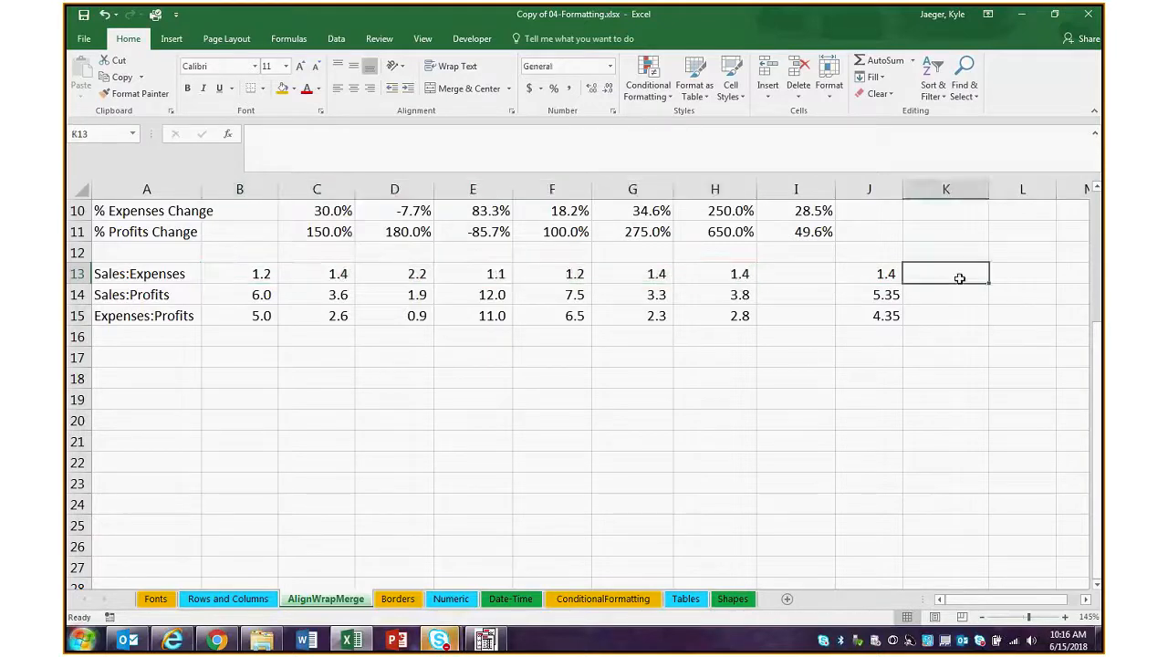
text(1)
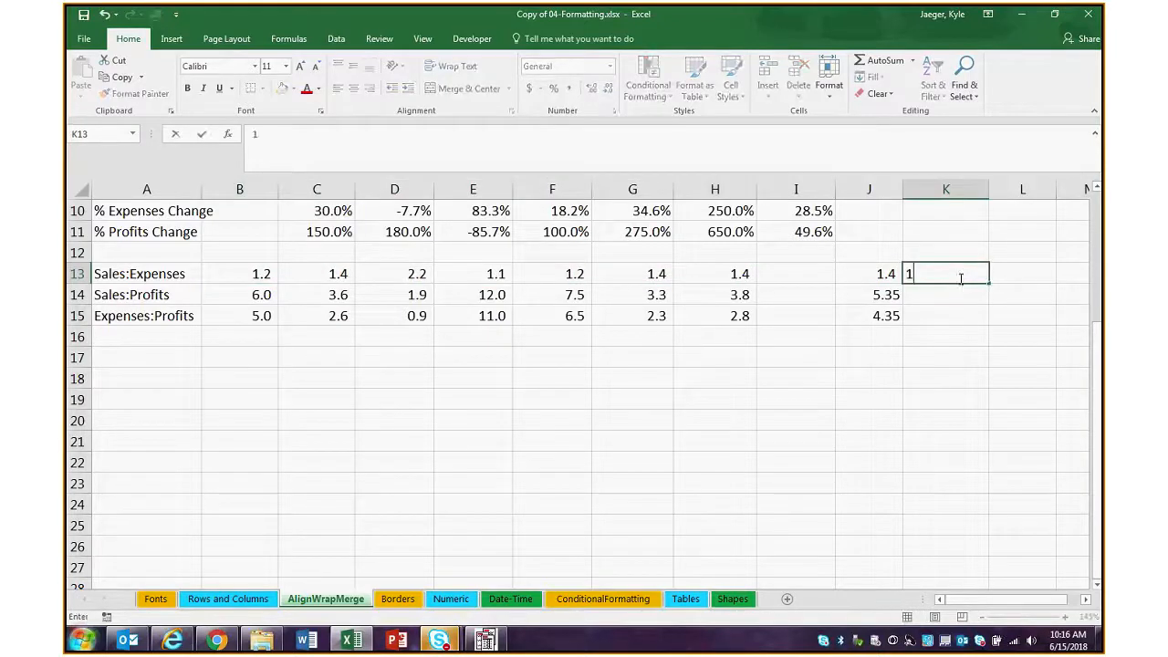
key(Return)
click(960, 279)
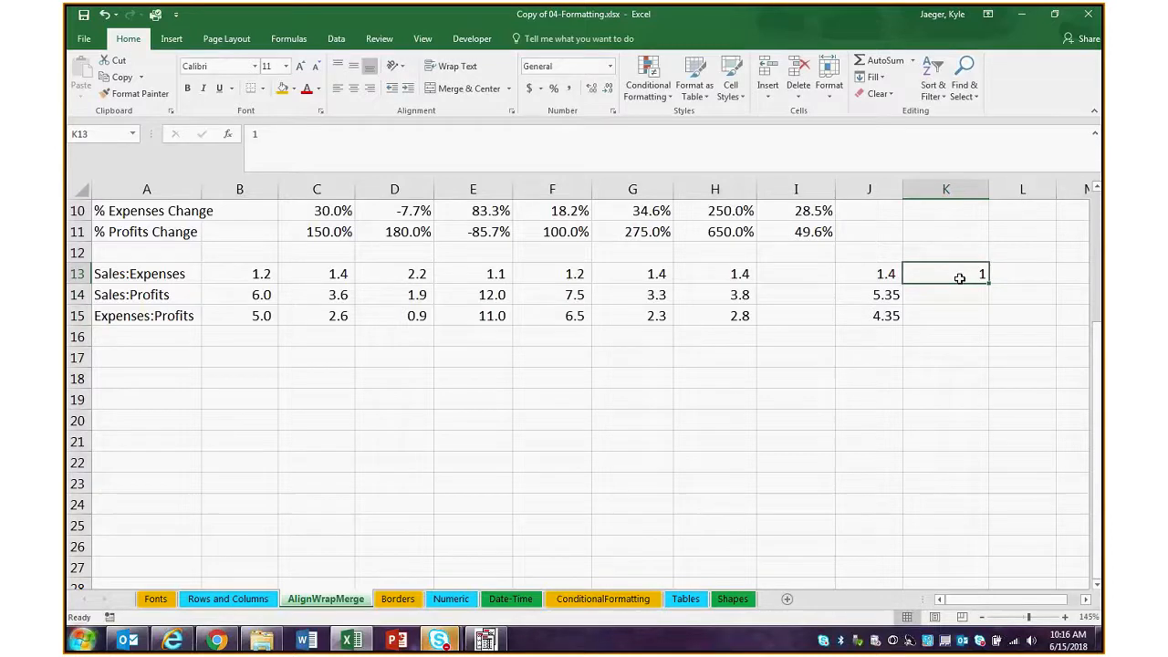
right_click(960, 278)
click(885, 304)
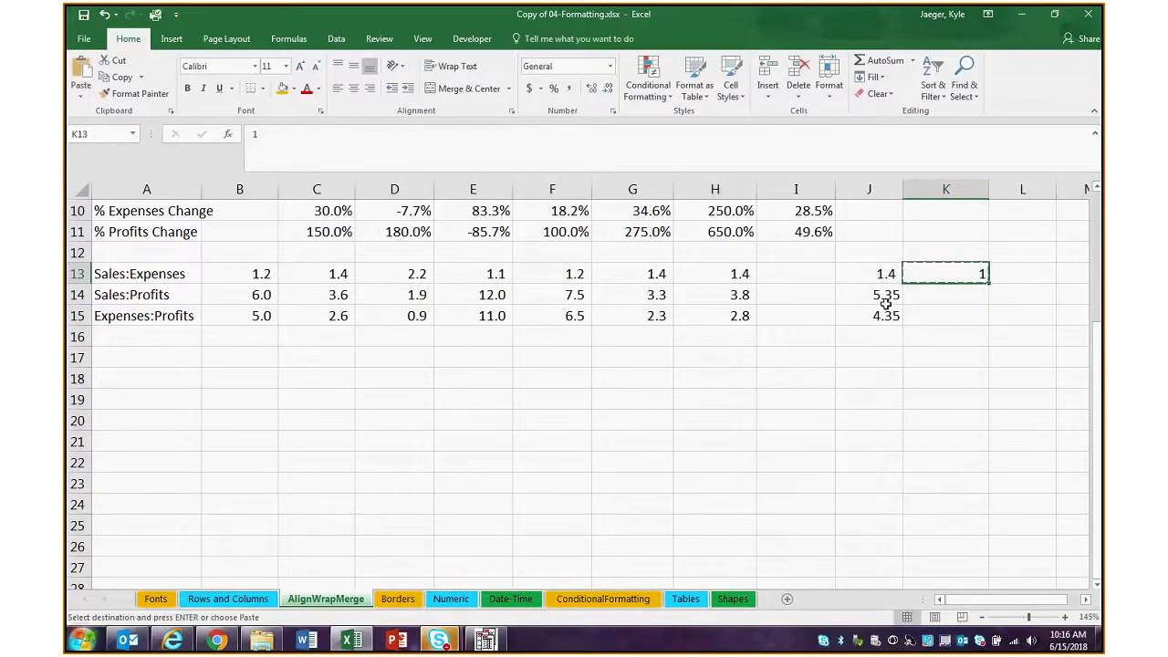
Subtract the copied value from the Sales:Expenses ratios in B13:H13 using Paste Special with All and the Subtract operation
drag(719, 276, 255, 270)
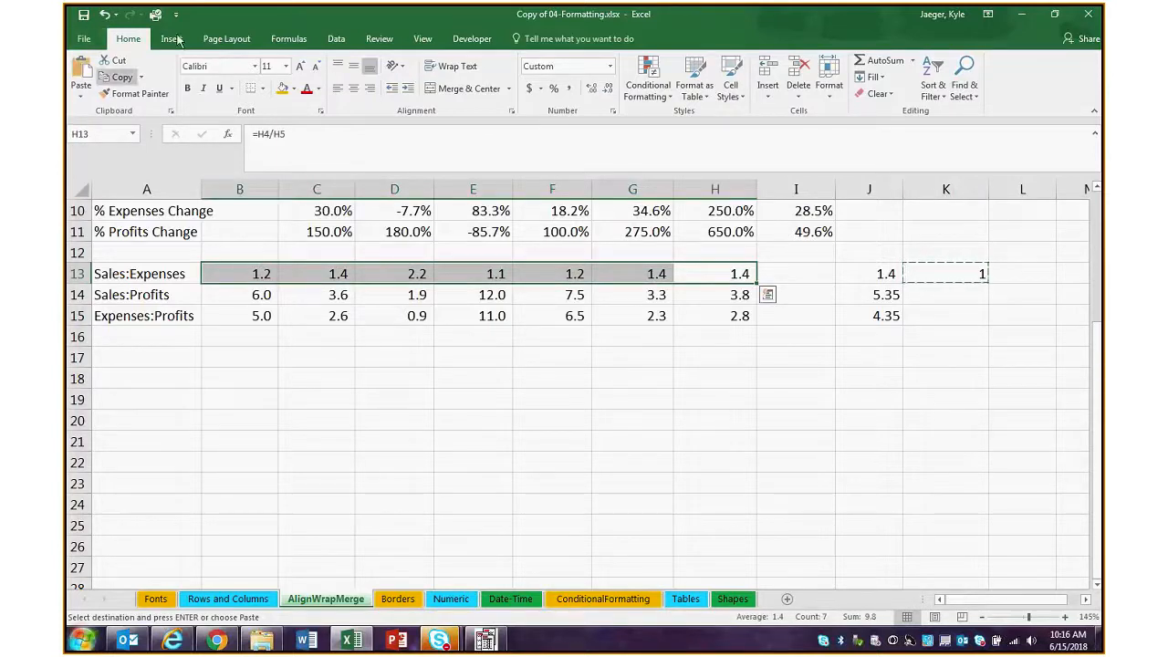
click(80, 98)
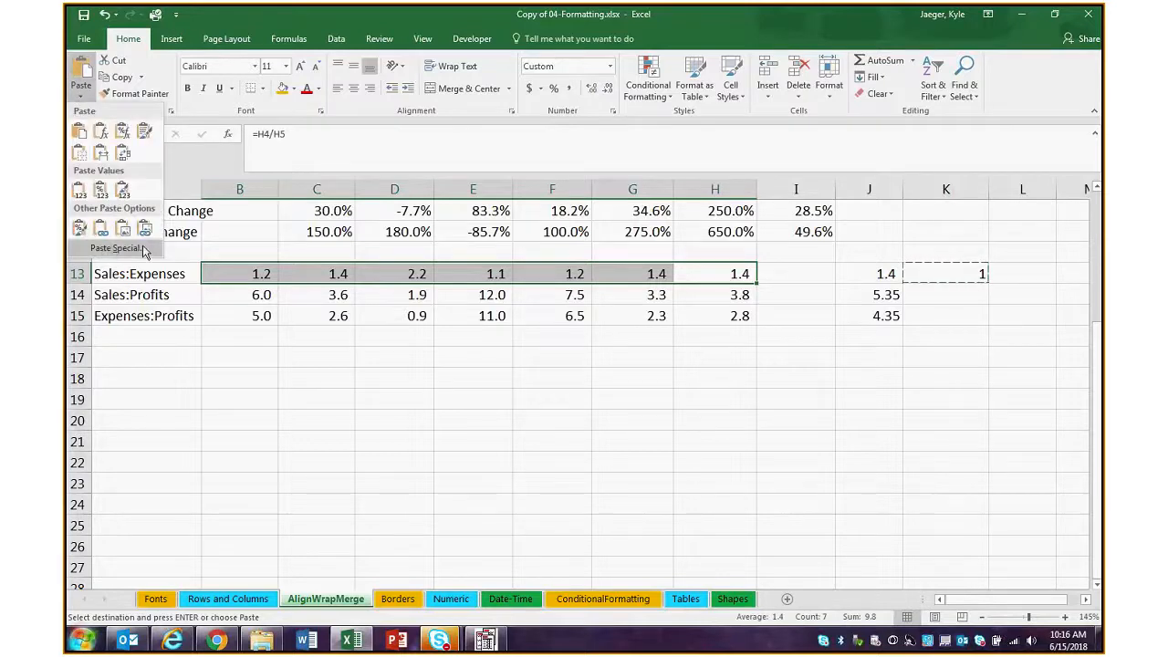
click(80, 99)
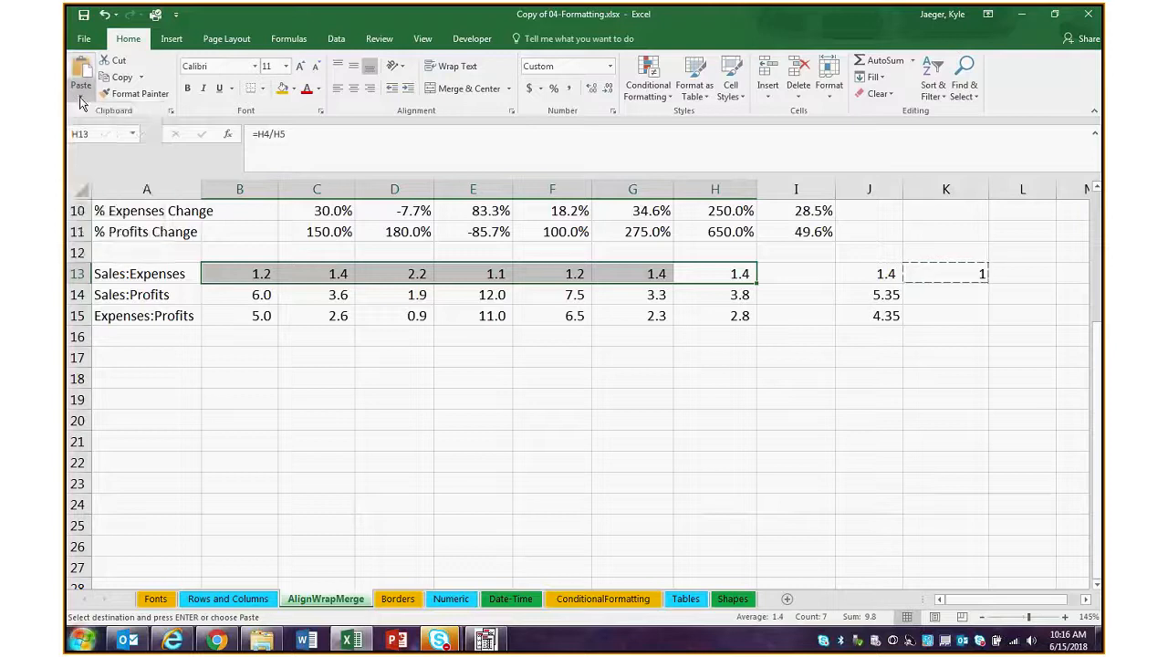
click(80, 101)
click(105, 254)
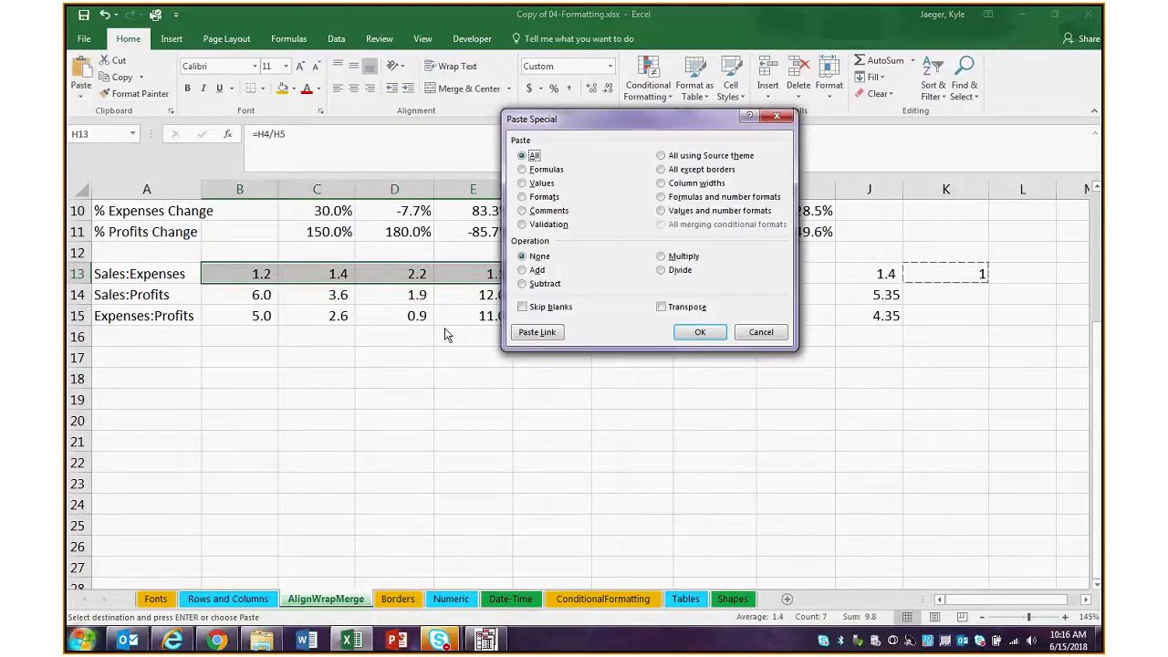
drag(636, 123, 318, 180)
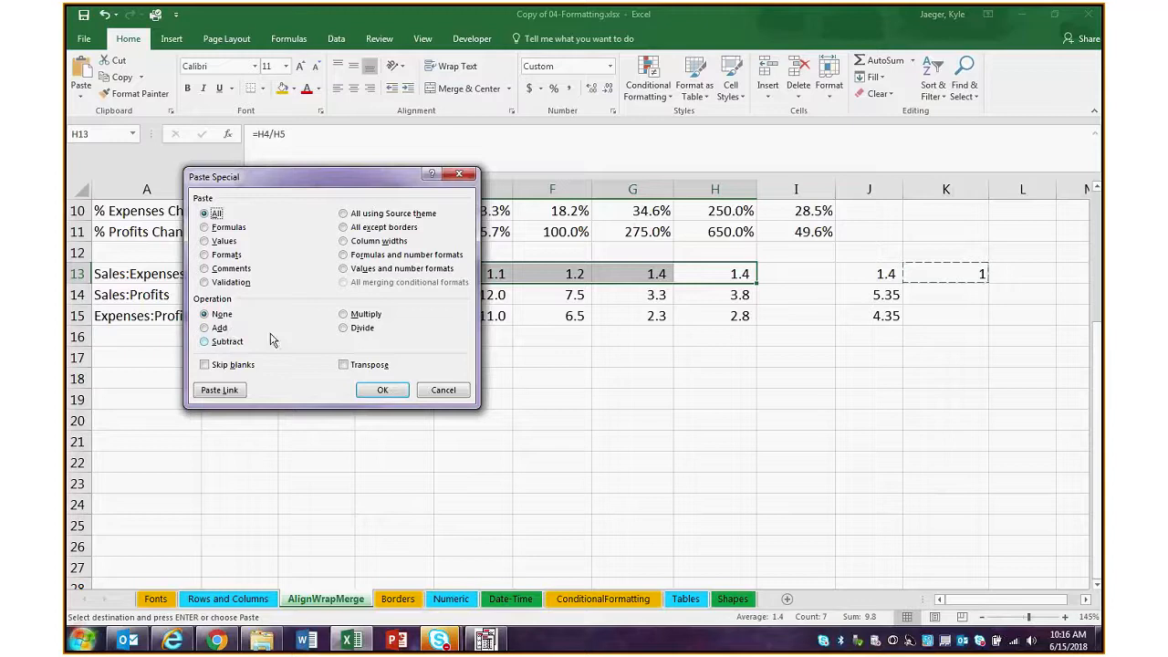
click(205, 342)
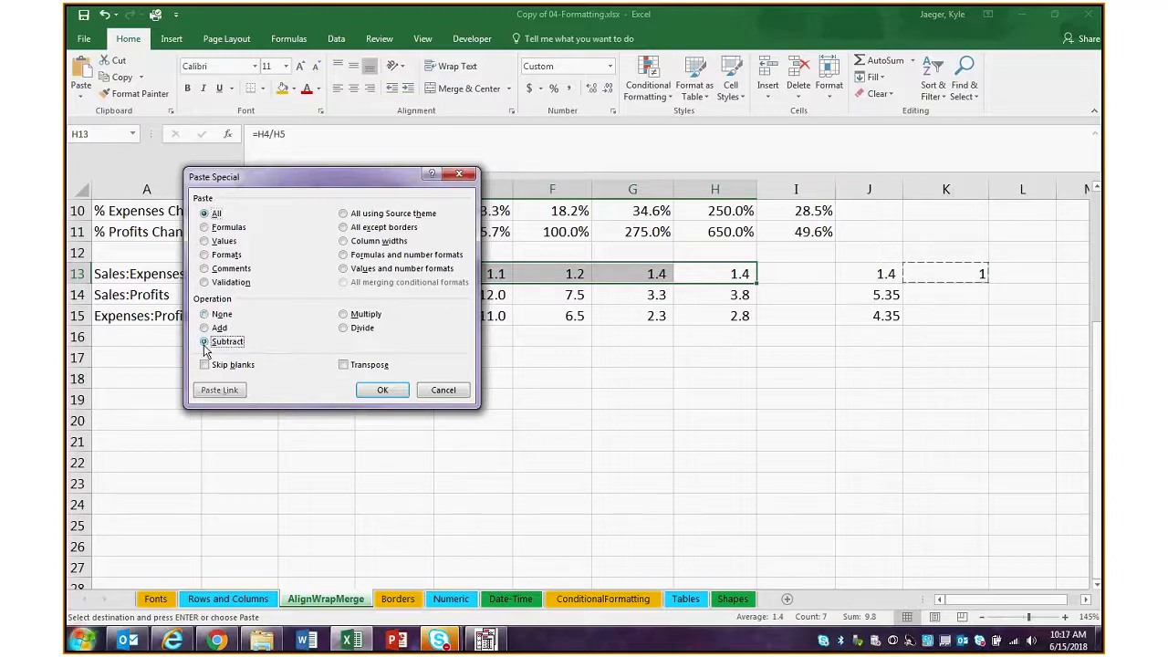
drag(274, 176, 283, 360)
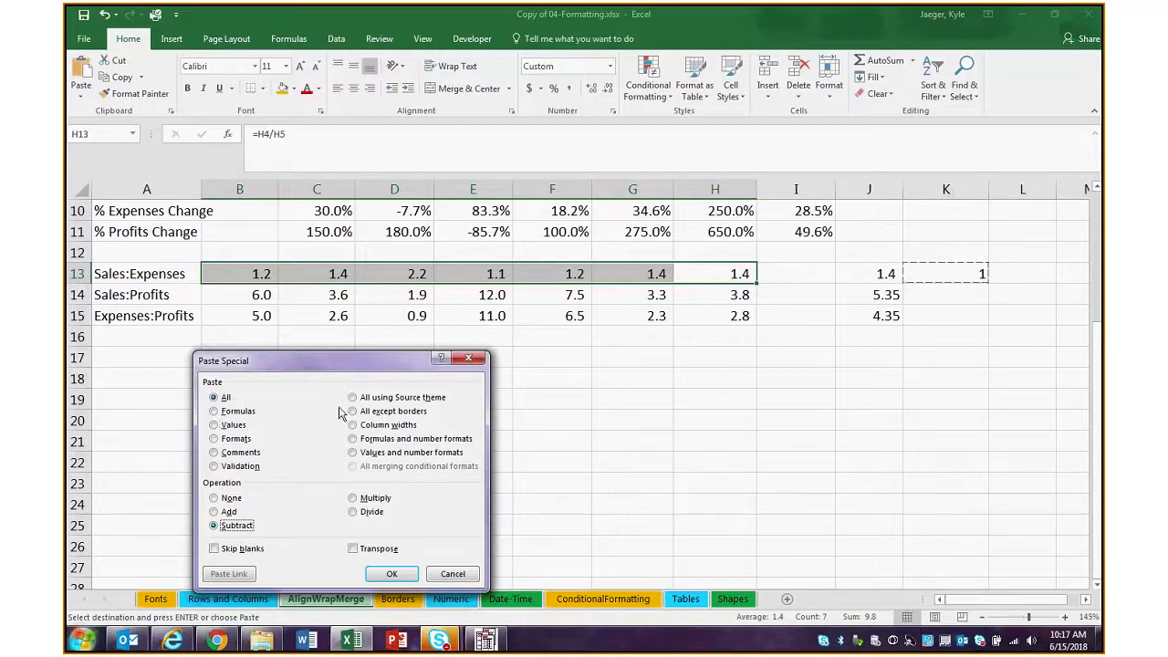
click(392, 574)
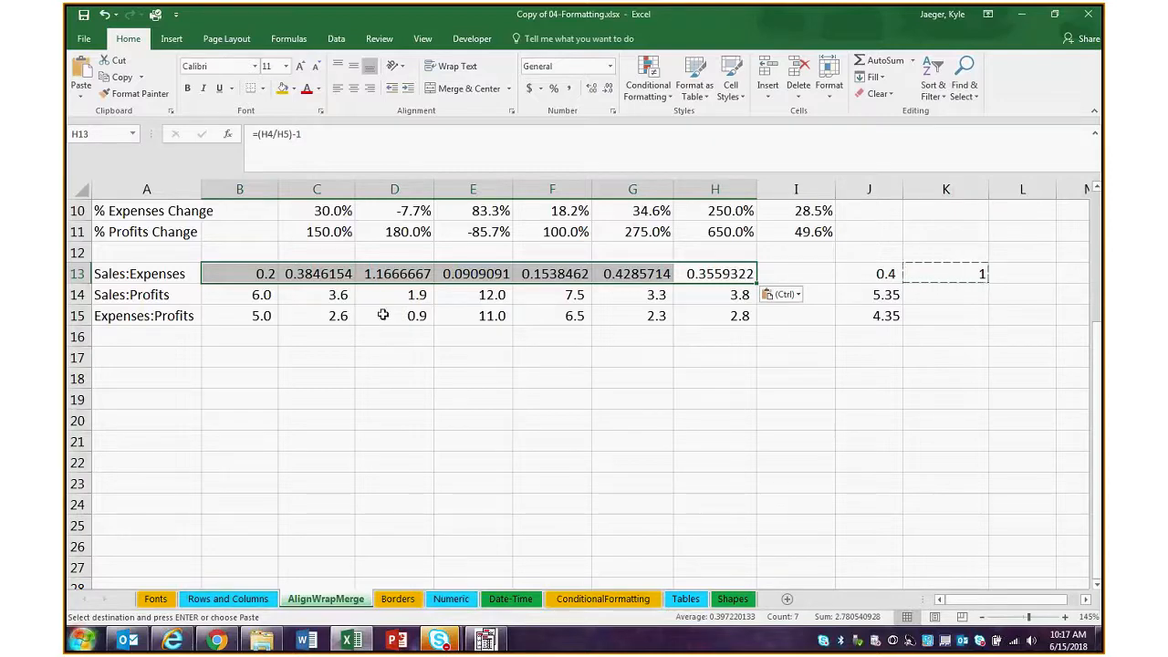
Undo and redo the Paste Special subtraction on the Sales:Expenses ratios in B13:H13
key(ctrl+z)
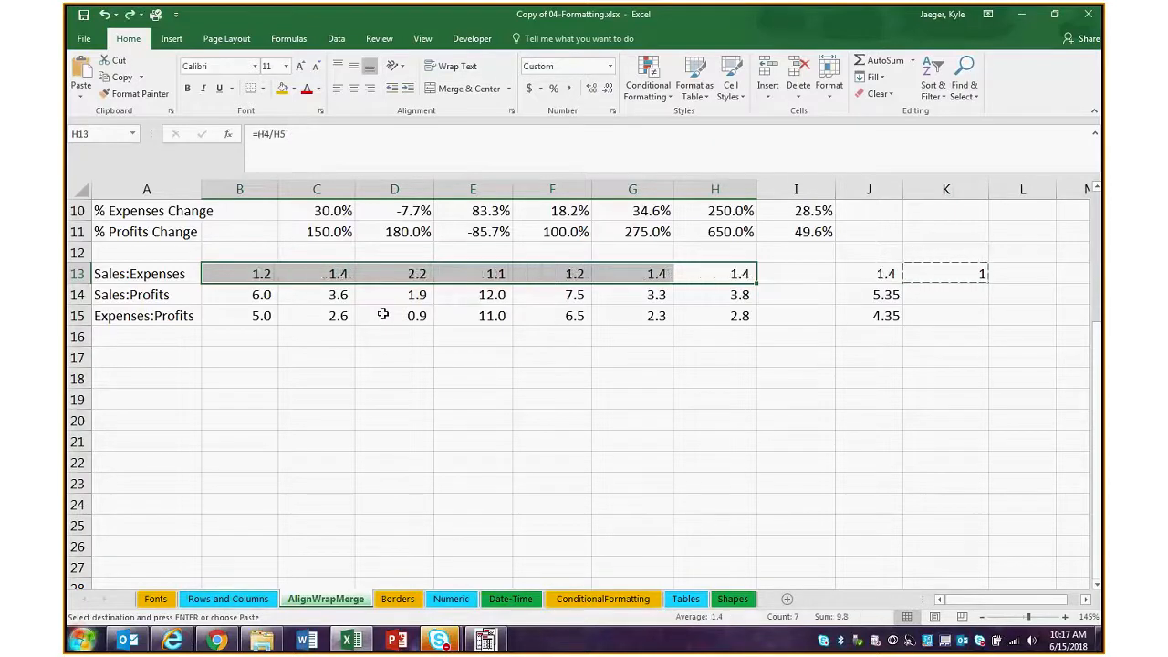
key(ctrl+y)
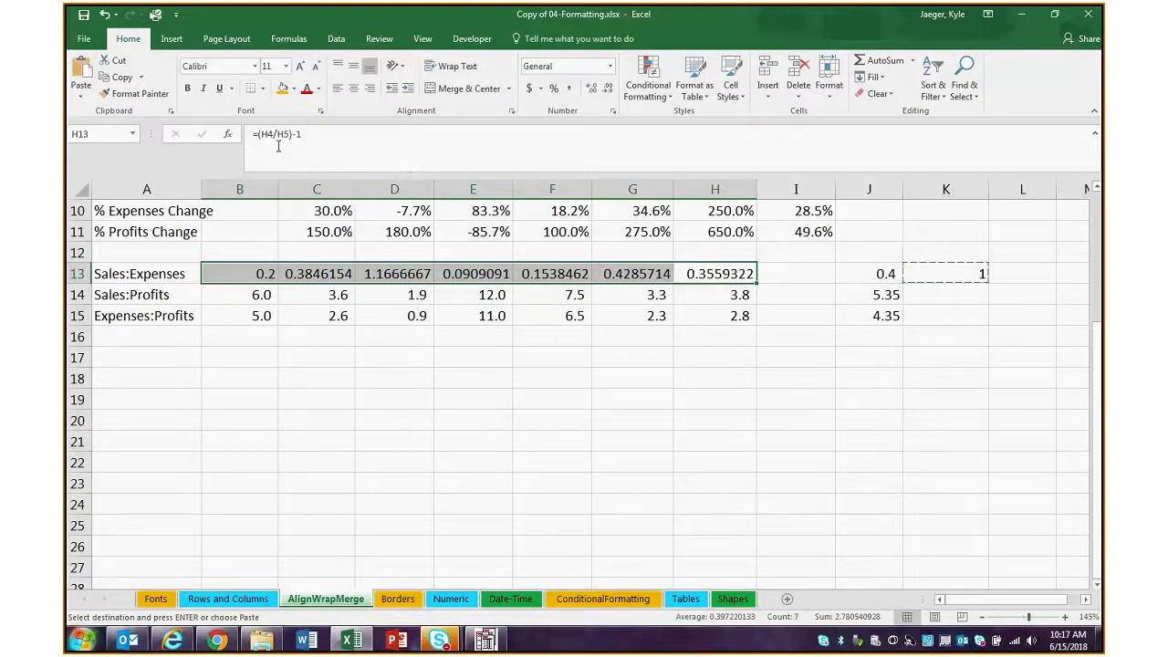
Open the Quick Access Toolbar customization and list All Commands instead of the popular ones
click(177, 16)
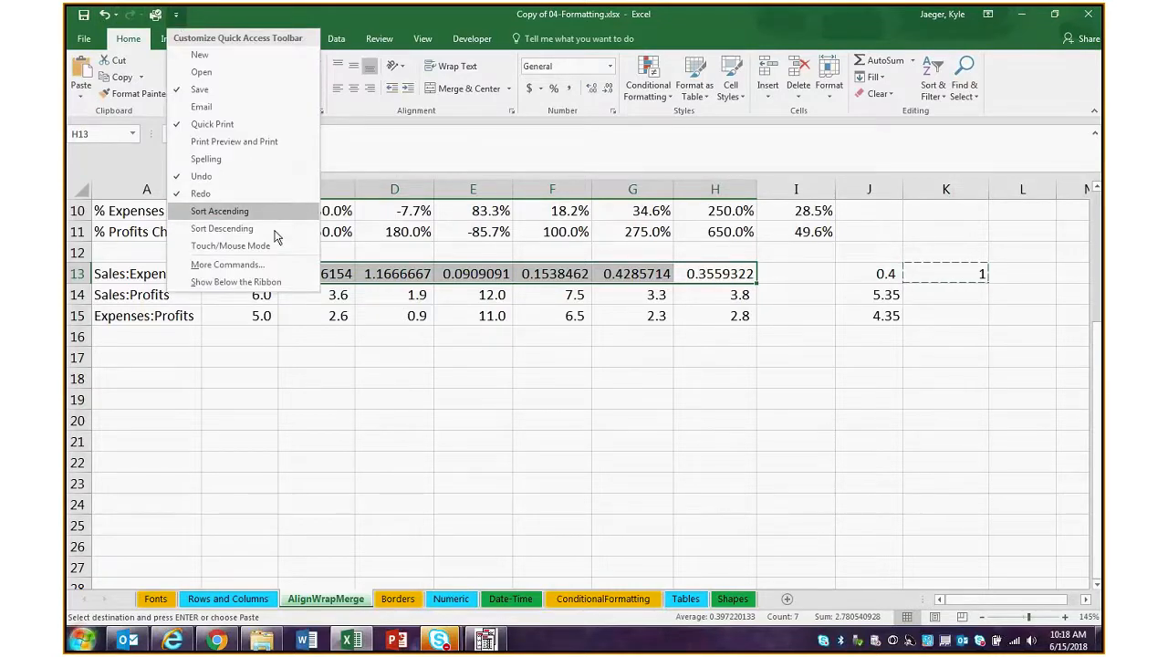
click(228, 265)
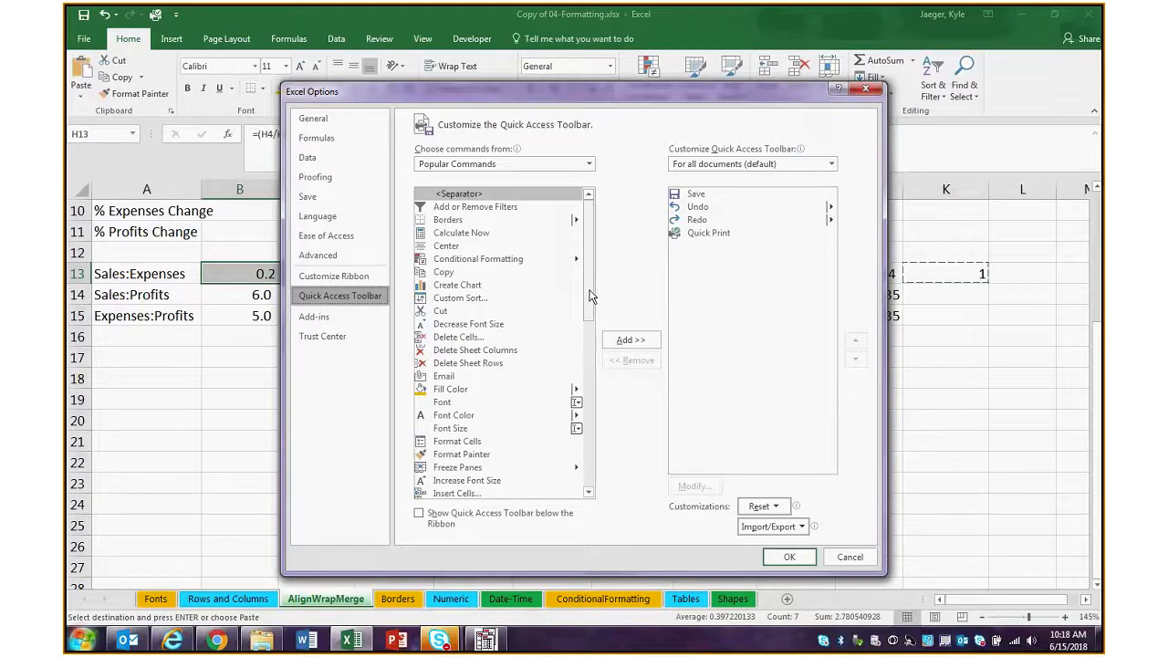
drag(589, 295, 588, 415)
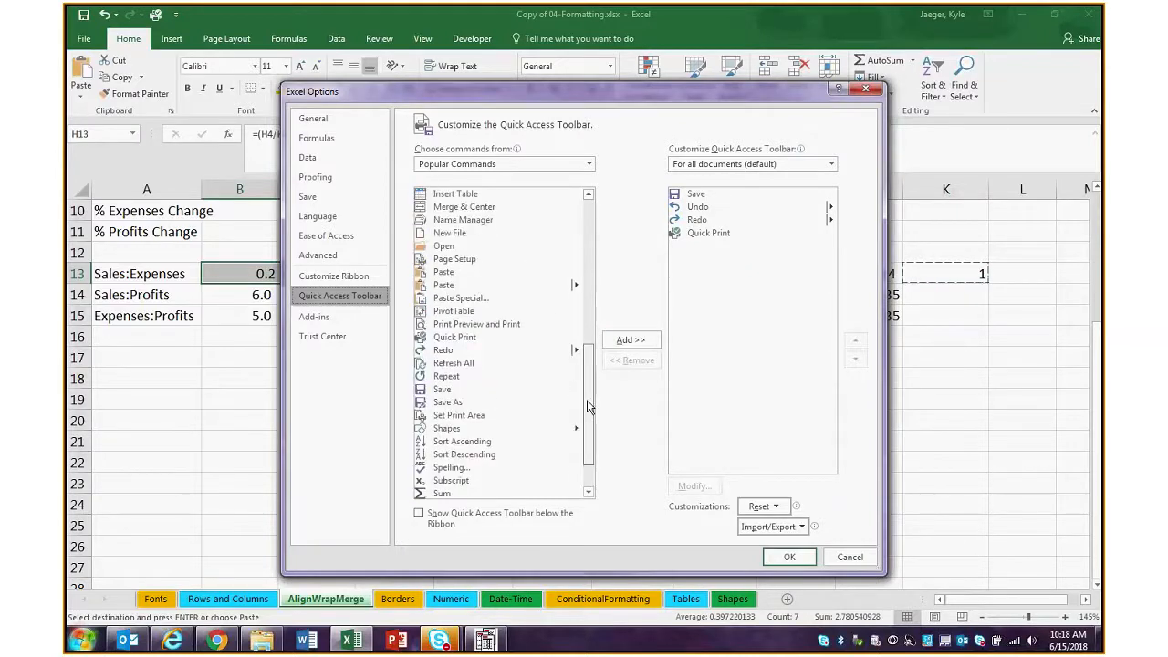
click(564, 163)
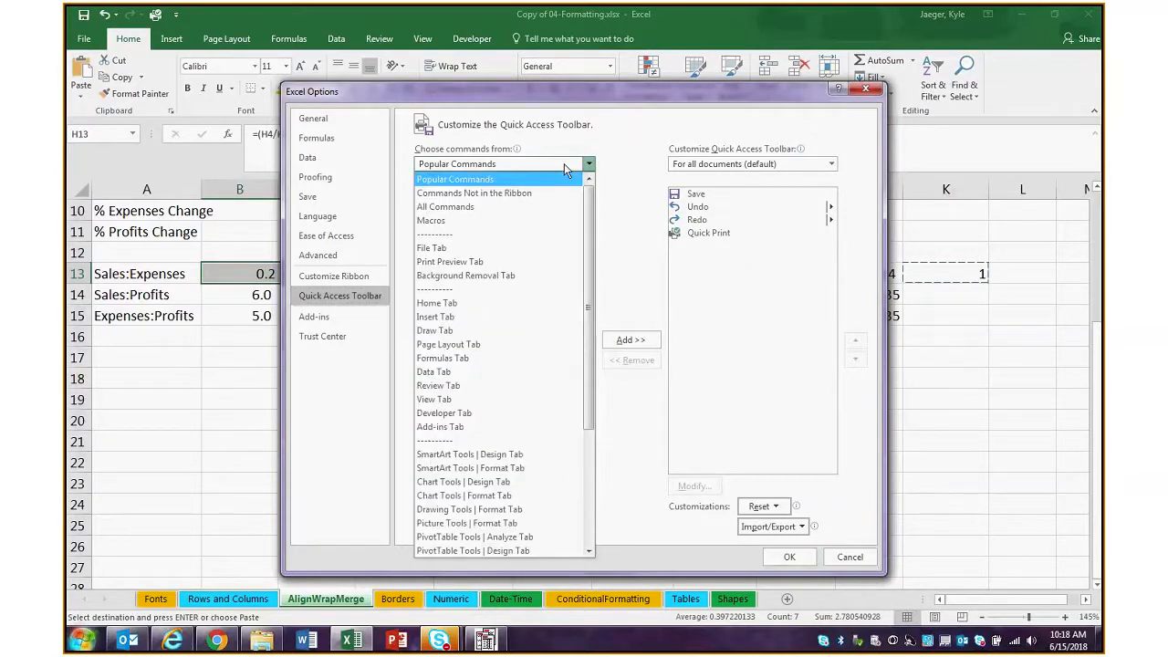
click(563, 163)
key(Down)
Add the Paste Formulas command to the Quick Access Toolbar for all documents and apply the customization
drag(588, 206, 588, 380)
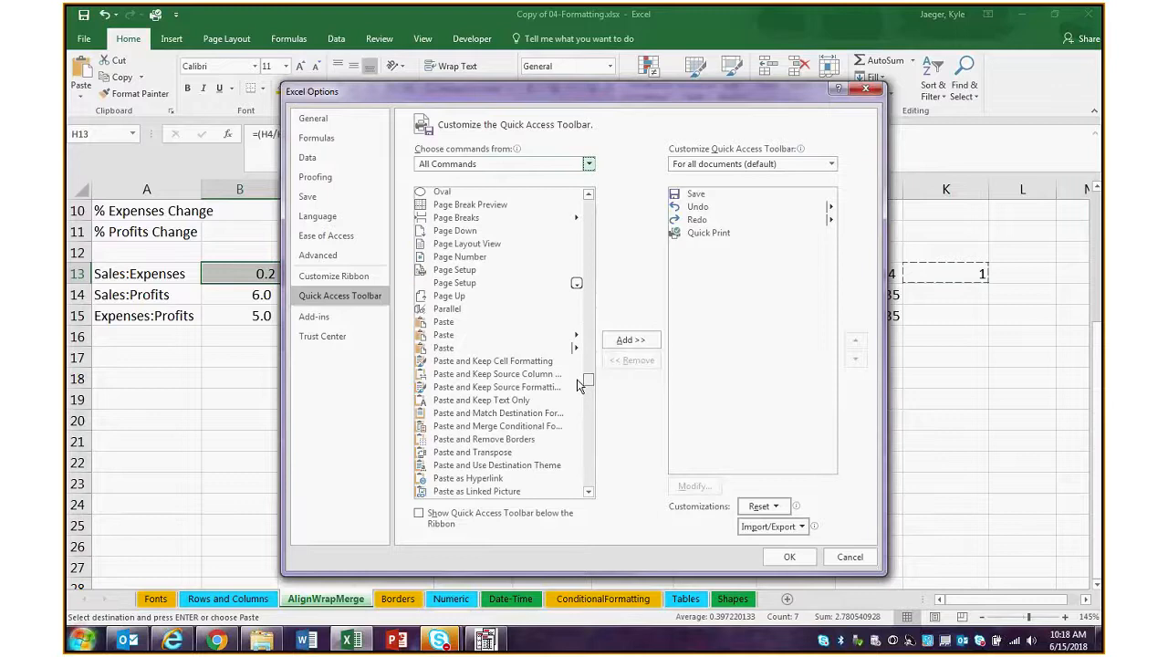
click(589, 493)
click(589, 493)
click(589, 493)
click(589, 494)
click(589, 493)
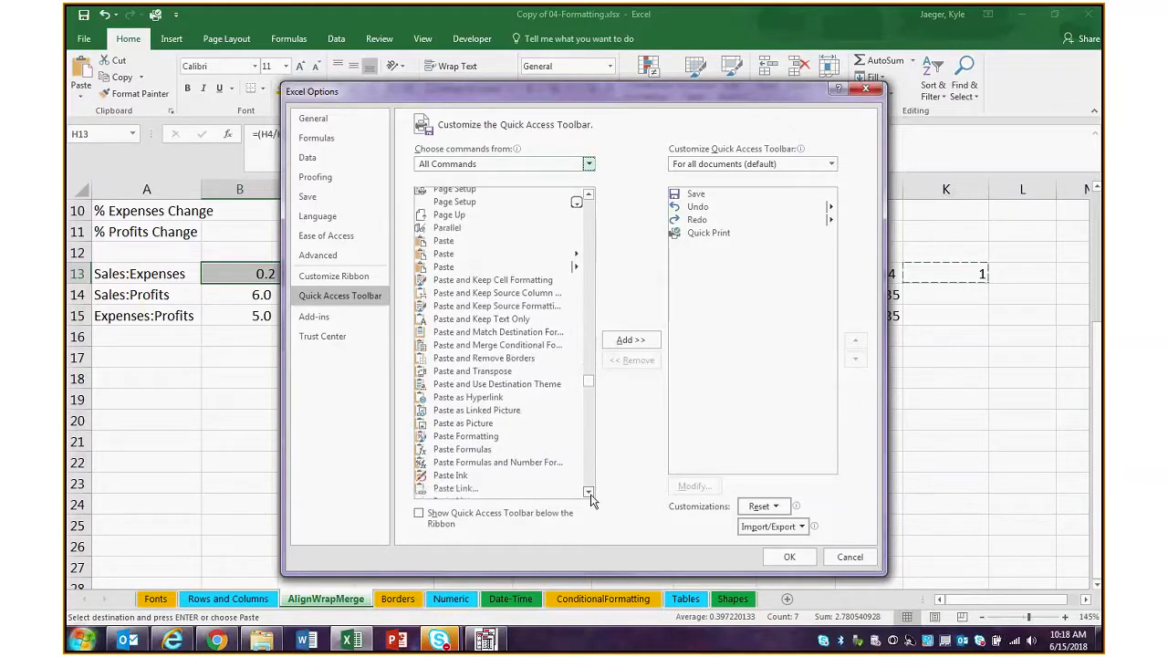
click(485, 450)
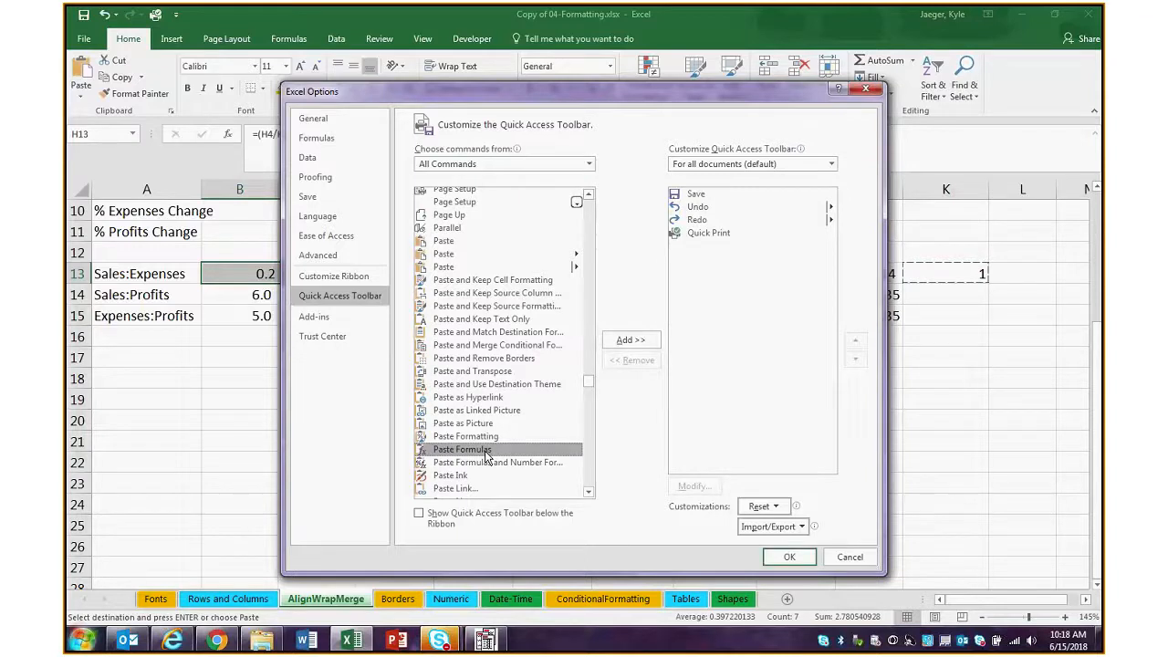
double_click(486, 451)
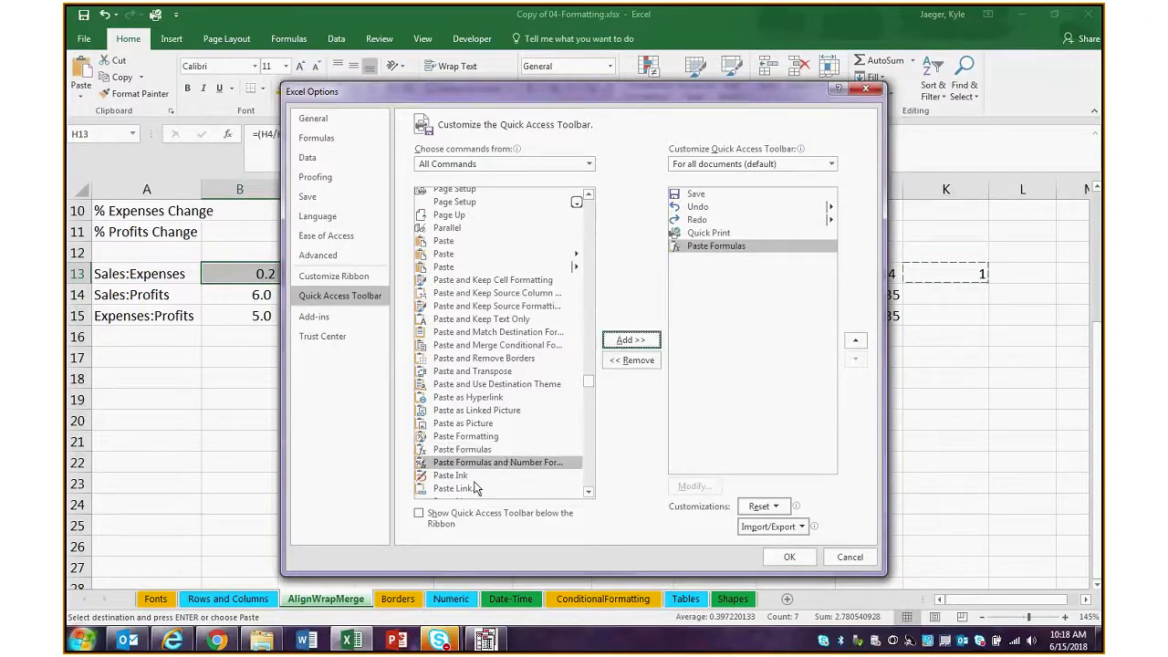
click(478, 437)
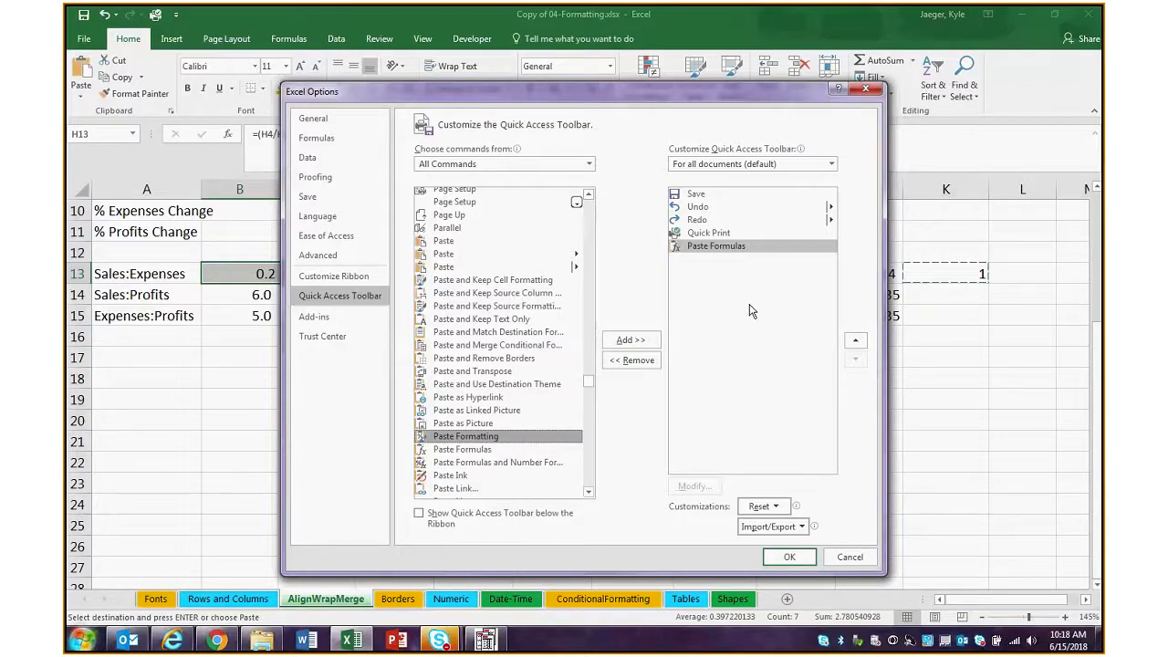
click(790, 556)
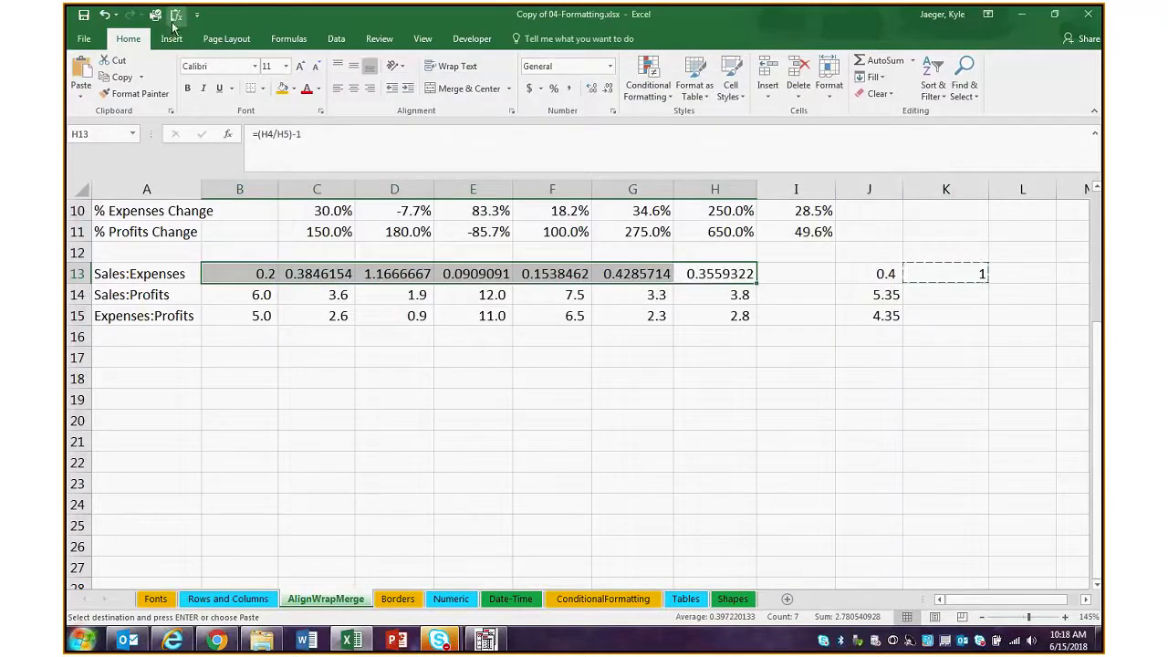
click(82, 93)
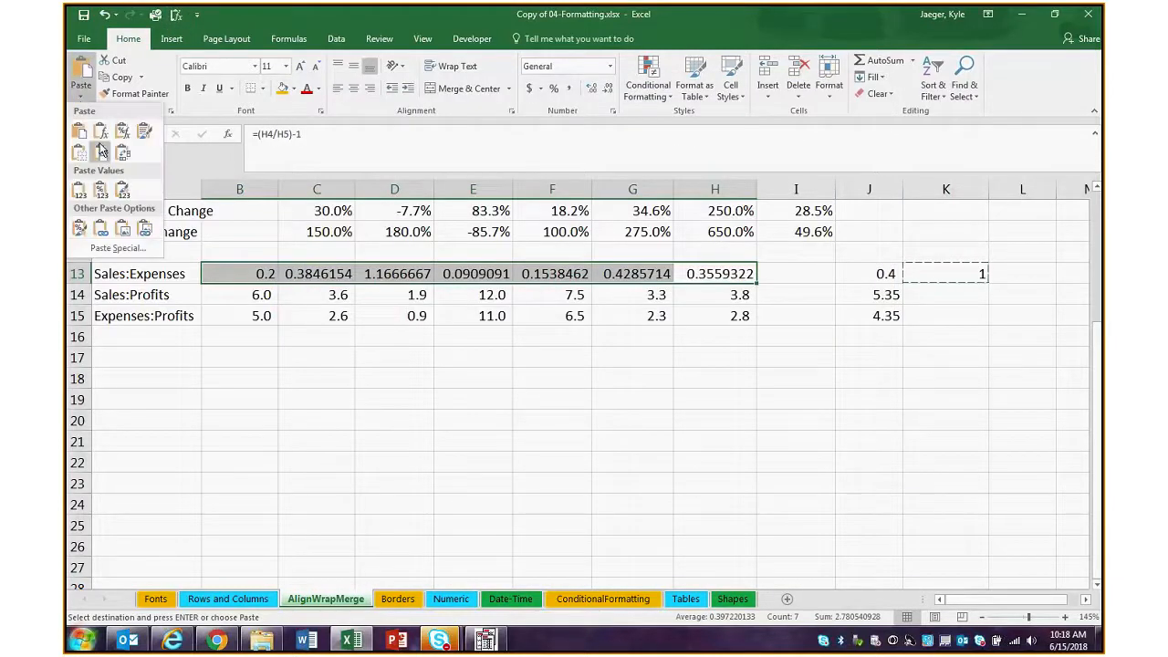
click(101, 152)
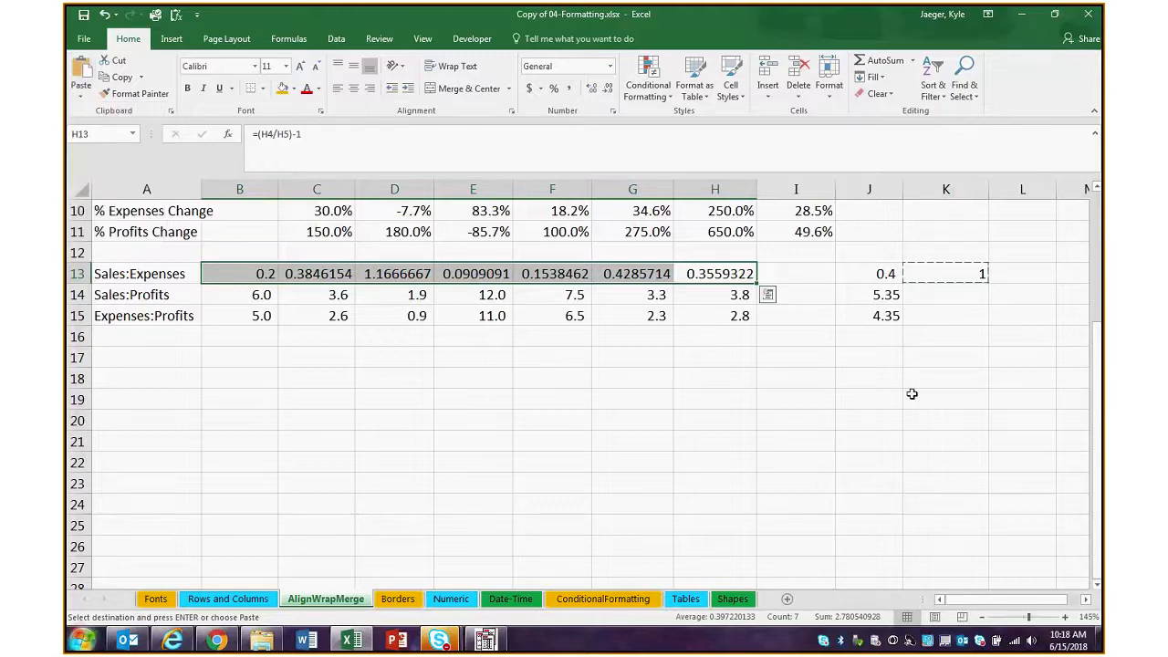
Copy the averages in J13:J15 into H17:H19 and inspect the range used by the formula in H17
drag(885, 279, 881, 327)
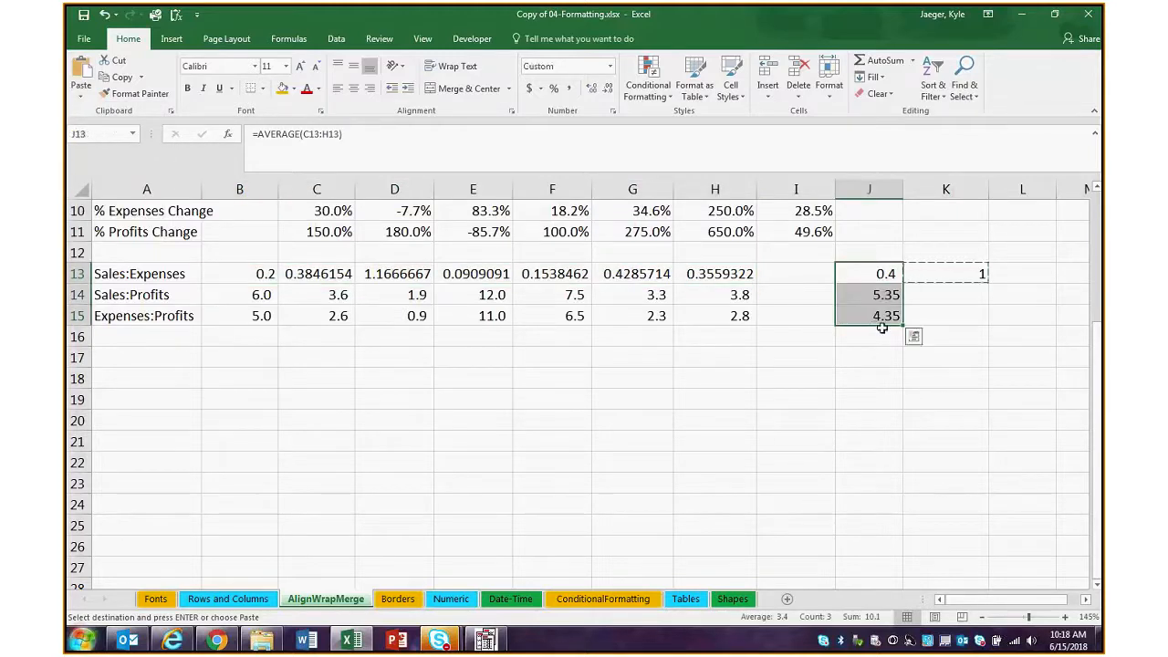
key(ctrl+c)
drag(711, 356, 703, 399)
key(ctrl+v)
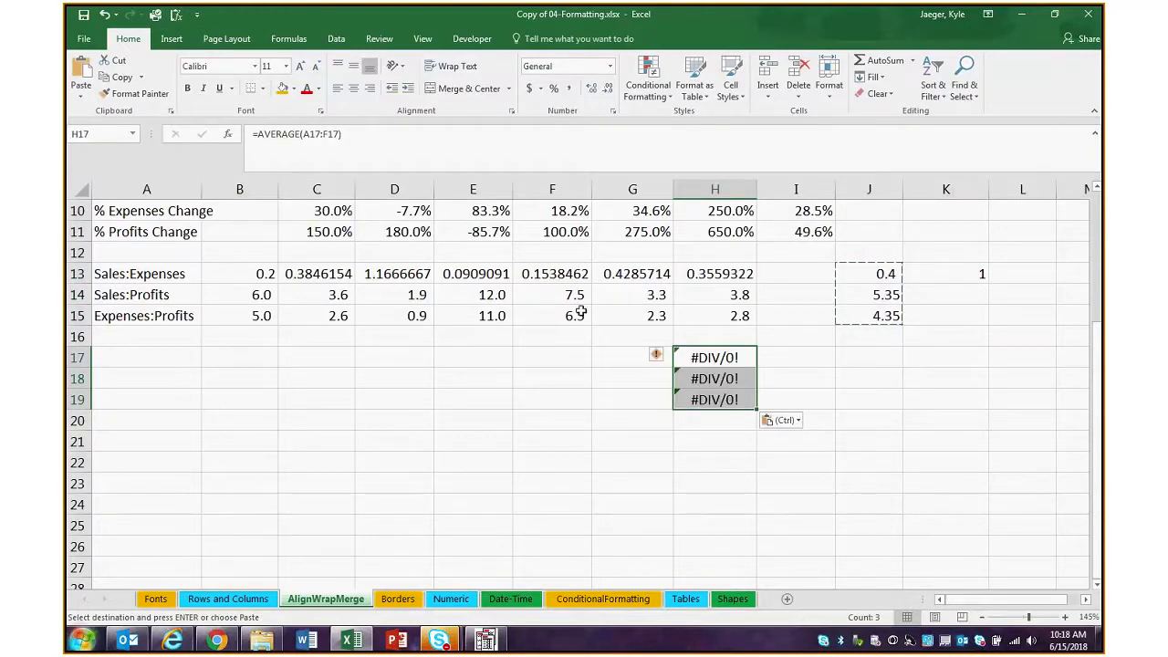
double_click(710, 357)
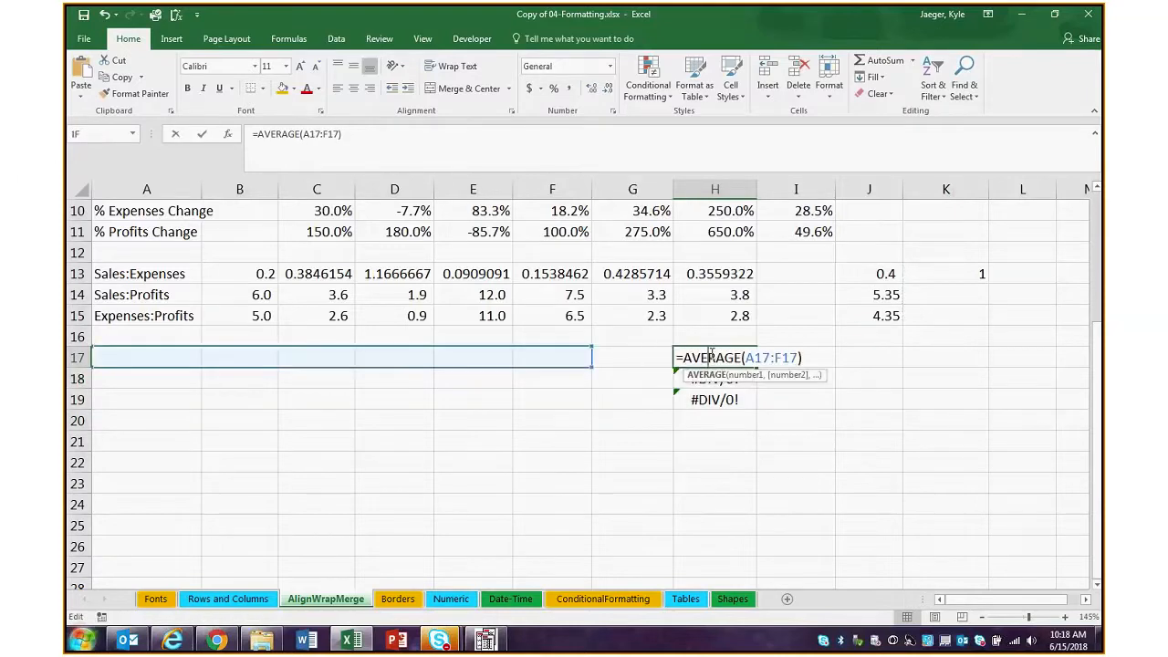
click(547, 443)
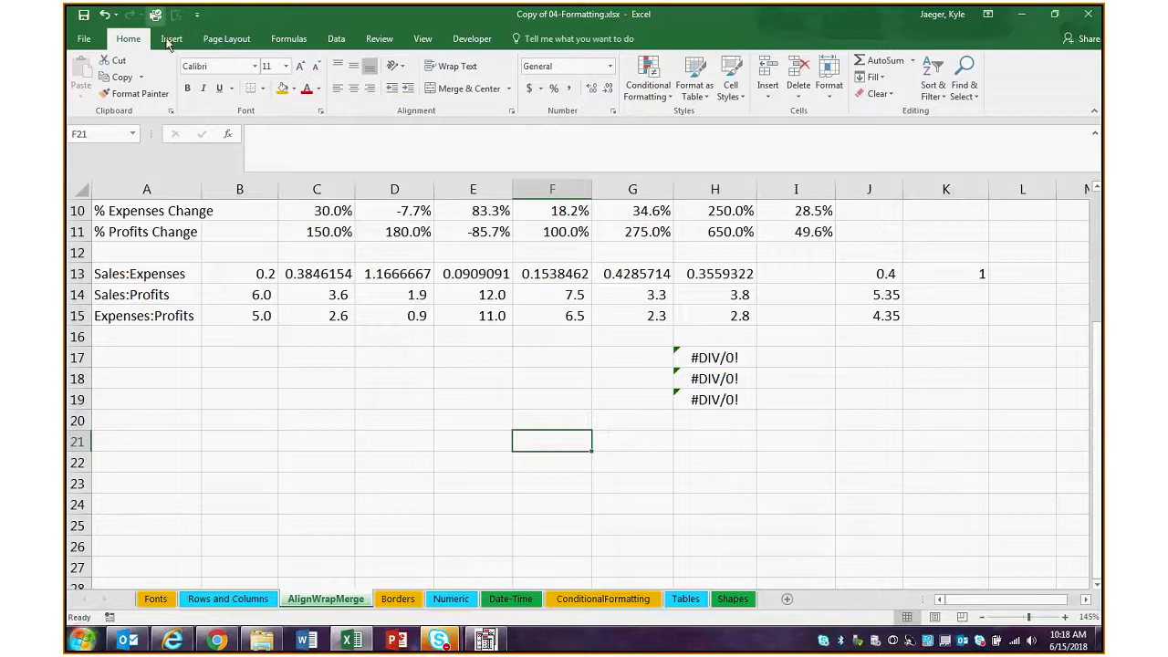
Review the Quick Access Toolbar customization again, including its current commands and the All Commands list
click(196, 14)
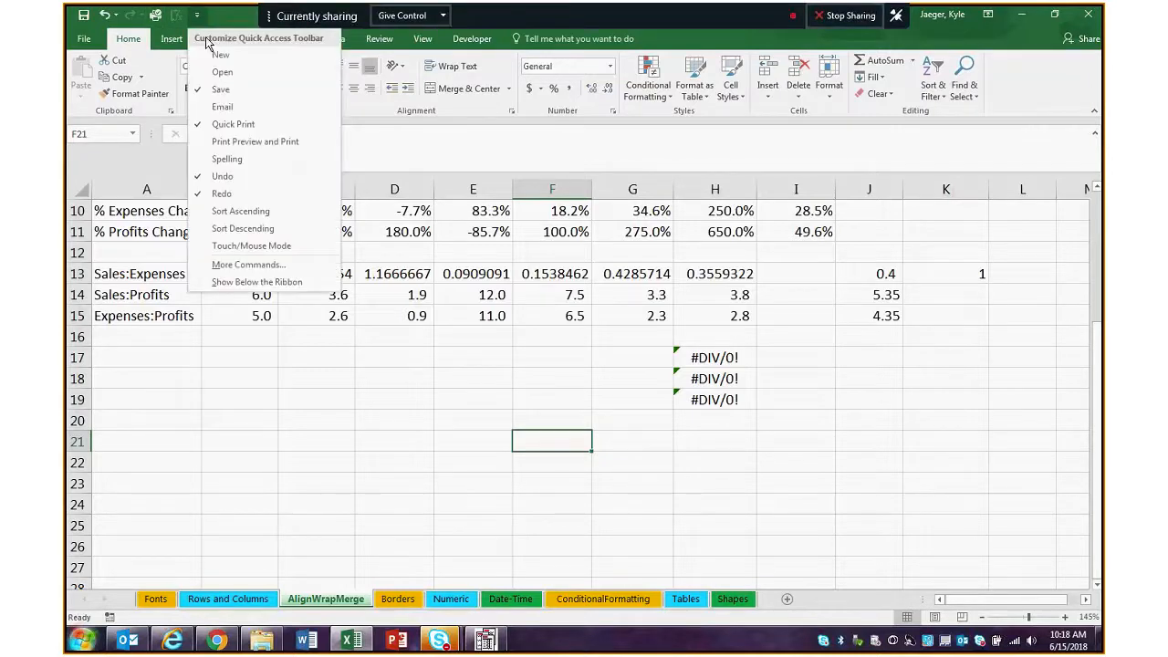
click(250, 265)
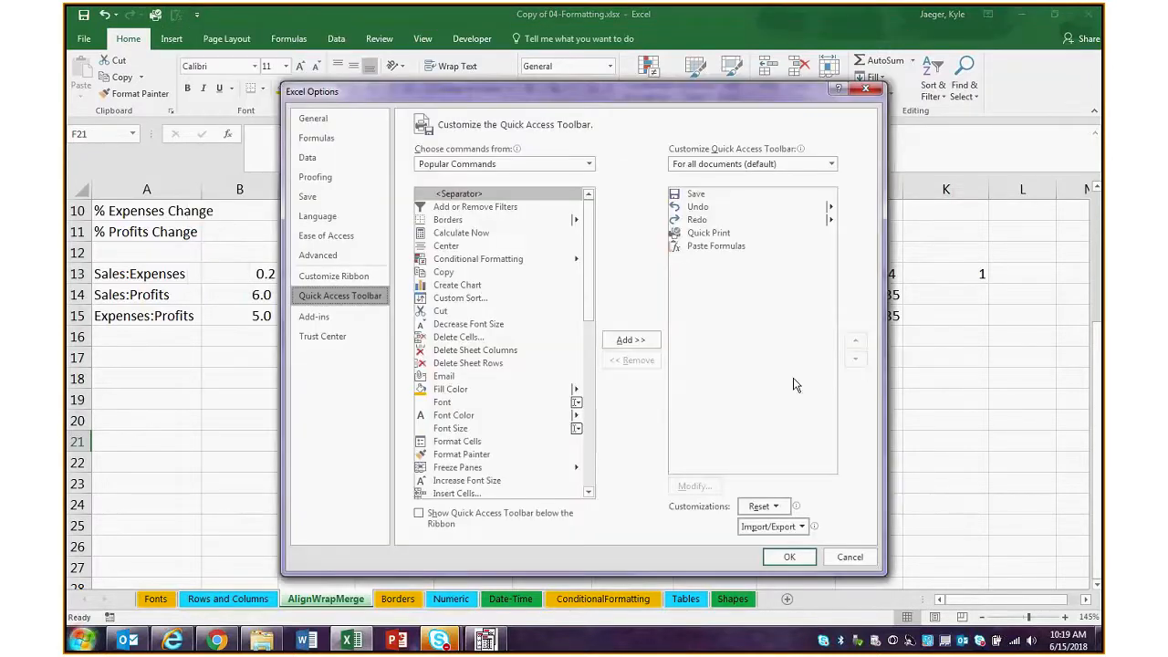
click(714, 235)
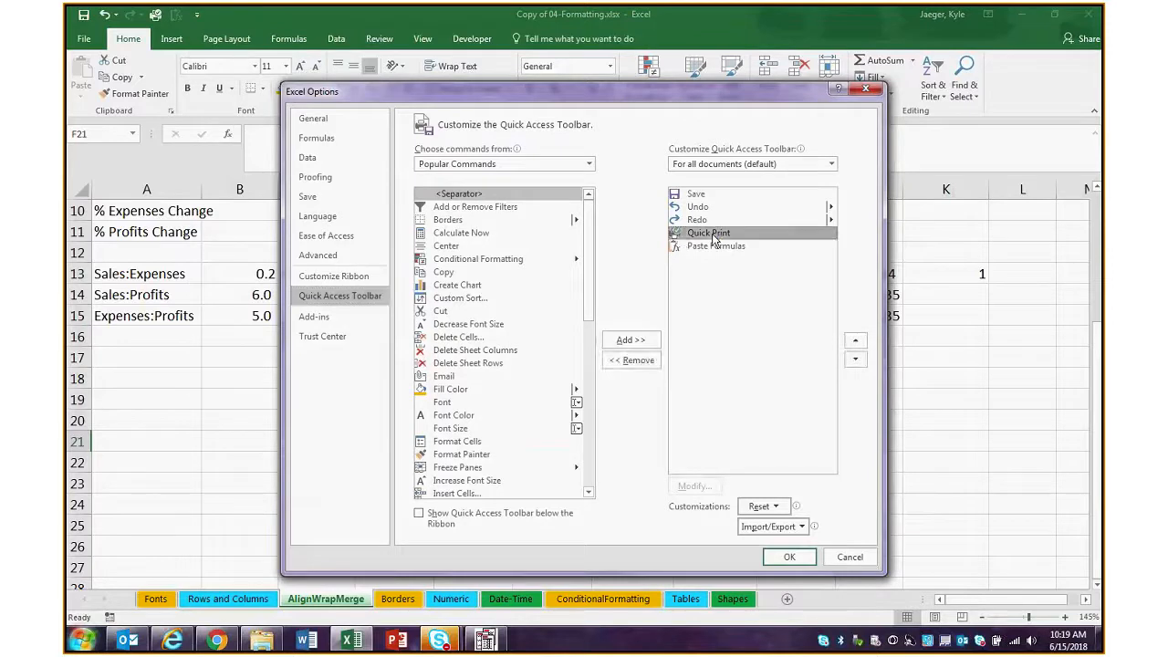
drag(586, 264, 589, 431)
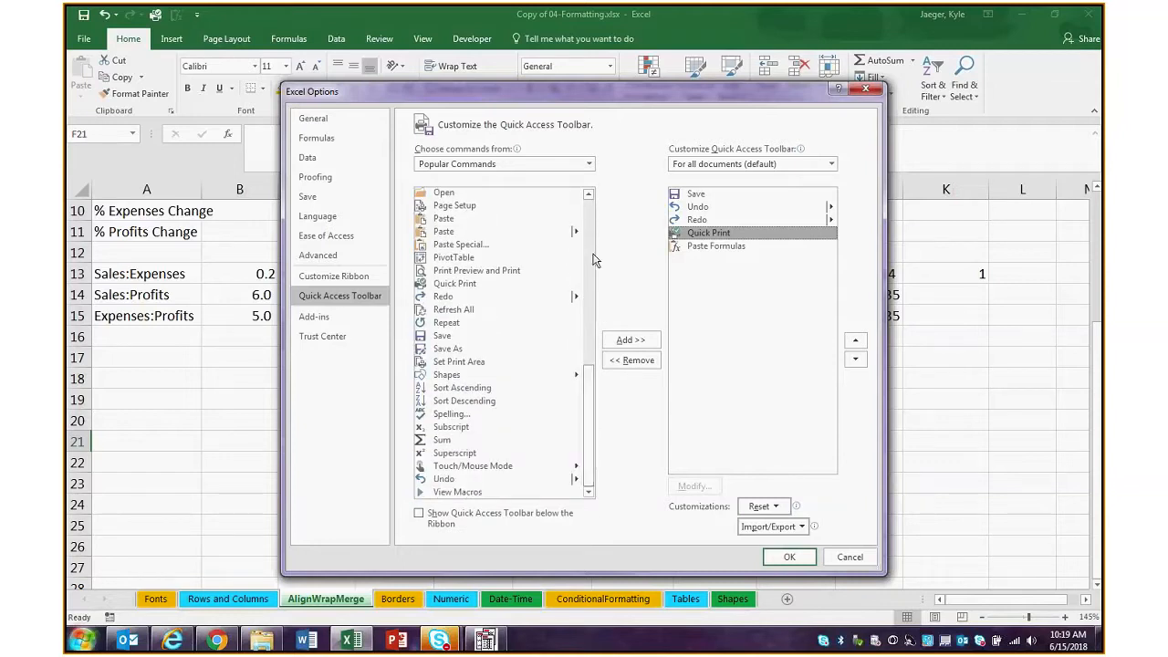
click(588, 164)
click(589, 203)
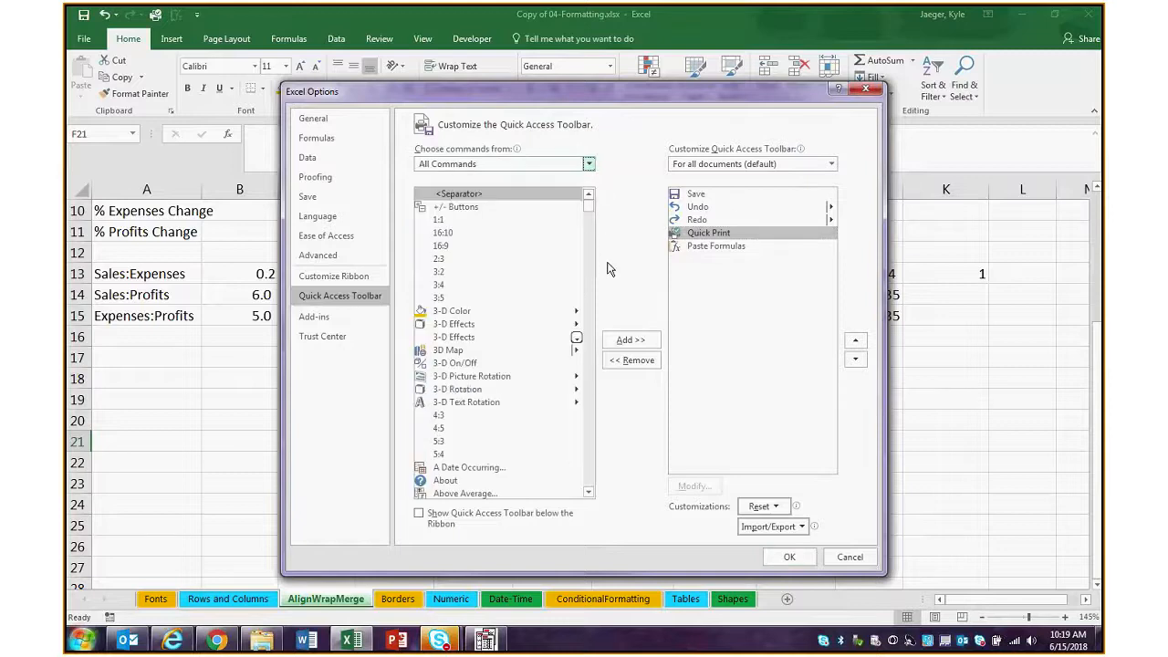
mouse_move(590, 204)
mouse_down()
mouse_move(593, 227)
mouse_move(590, 201)
mouse_up()
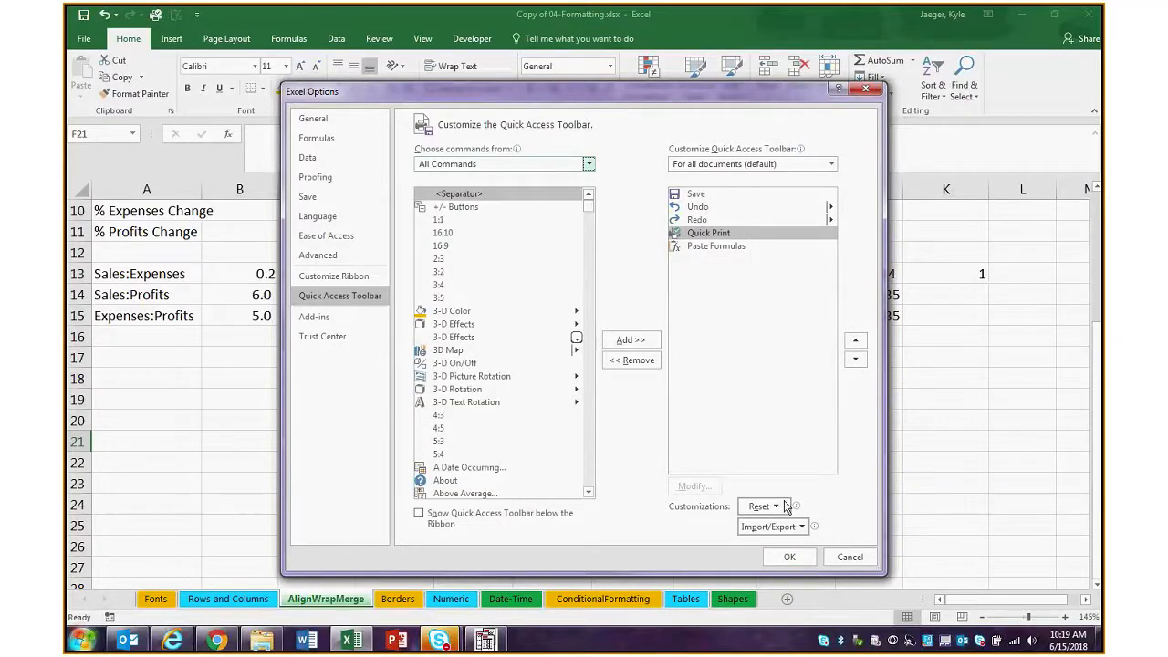
click(790, 557)
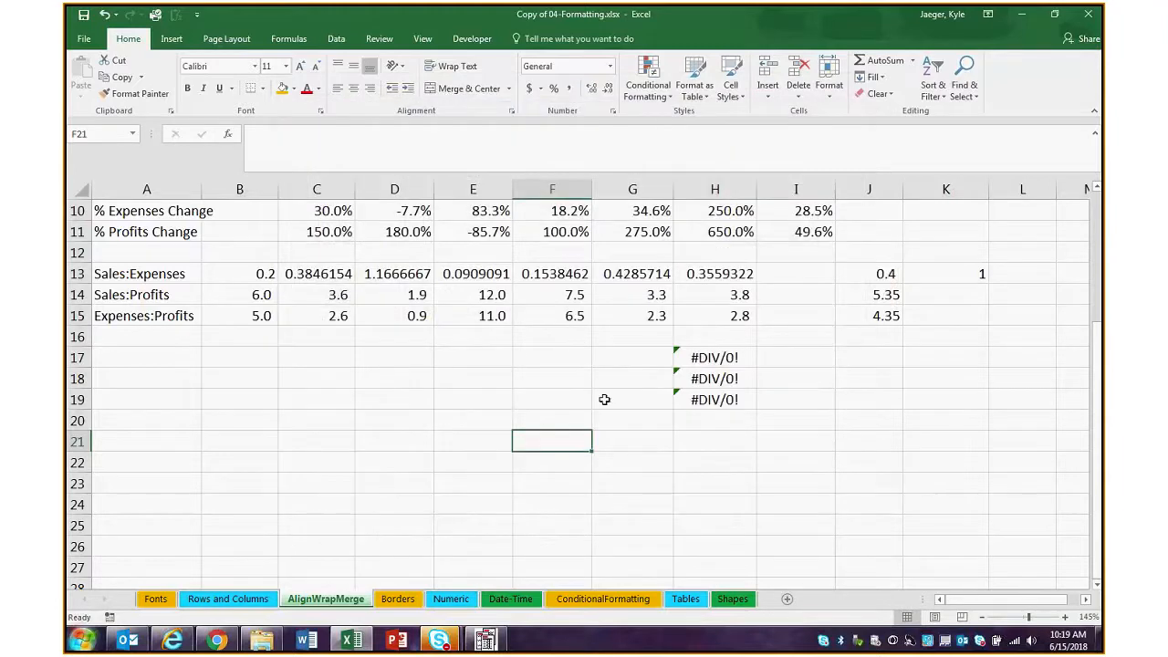
Switch to the Rows and Columns sheet and select the empty cell K8
click(553, 358)
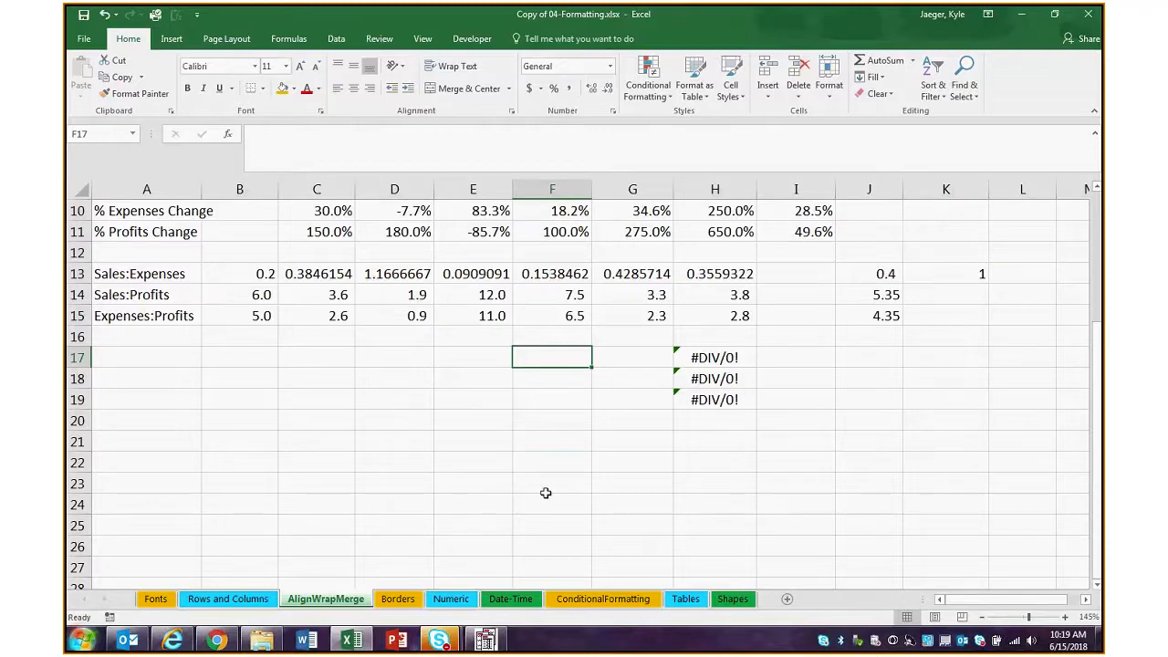
click(228, 599)
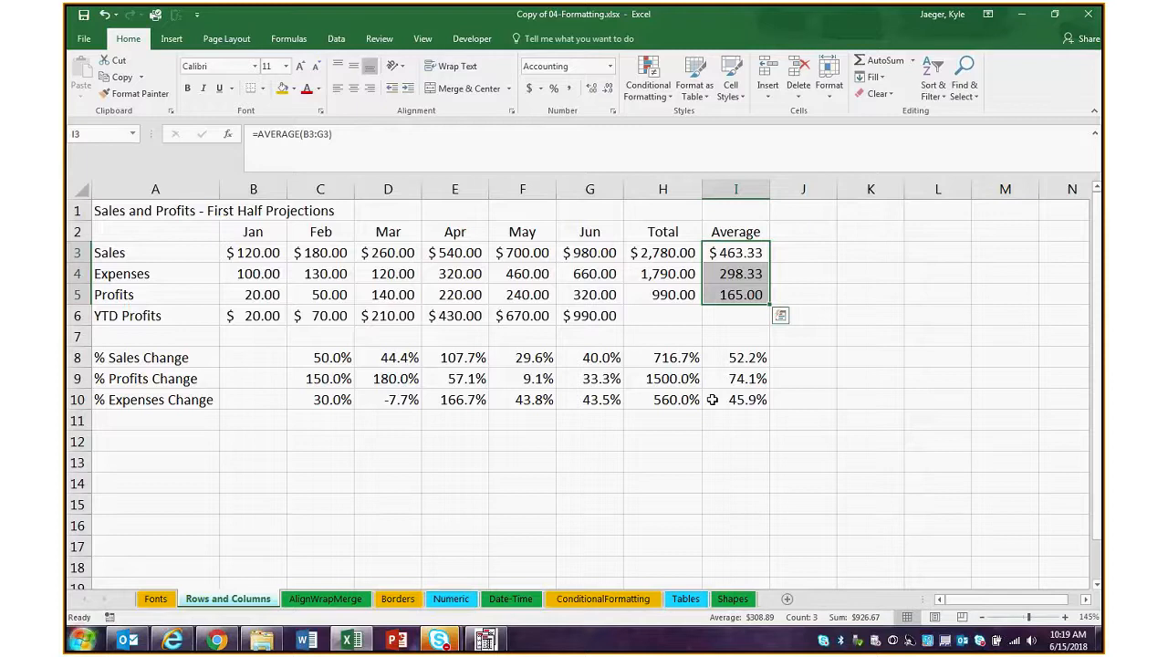
click(787, 356)
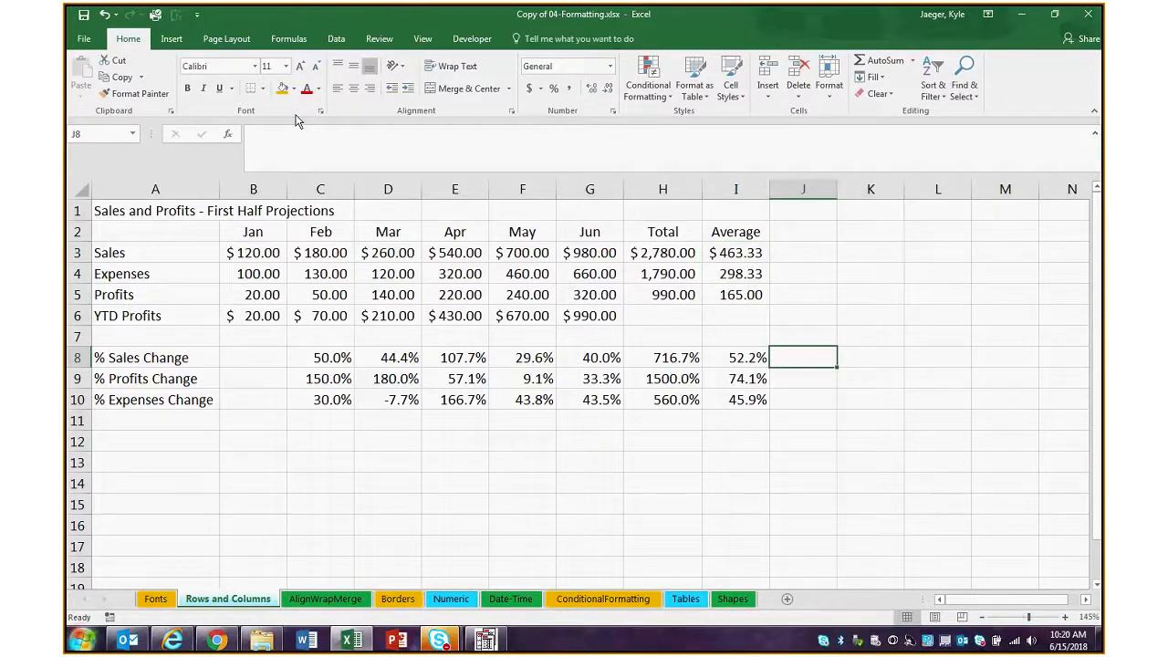
key(F2)
click(815, 392)
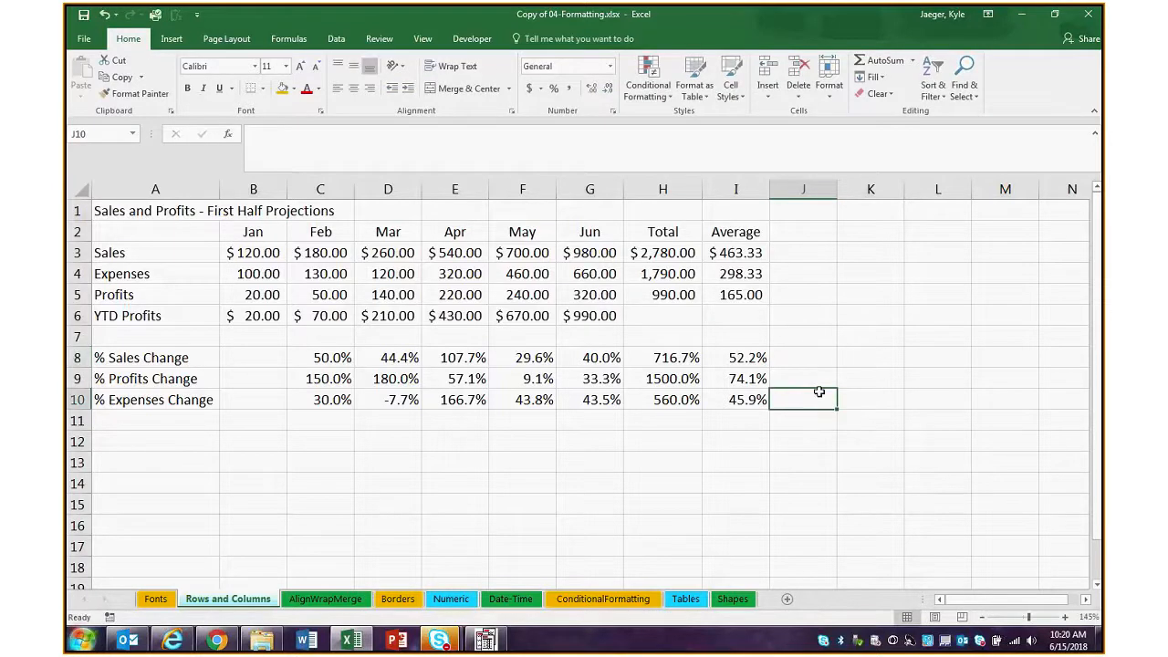
click(871, 358)
click(454, 151)
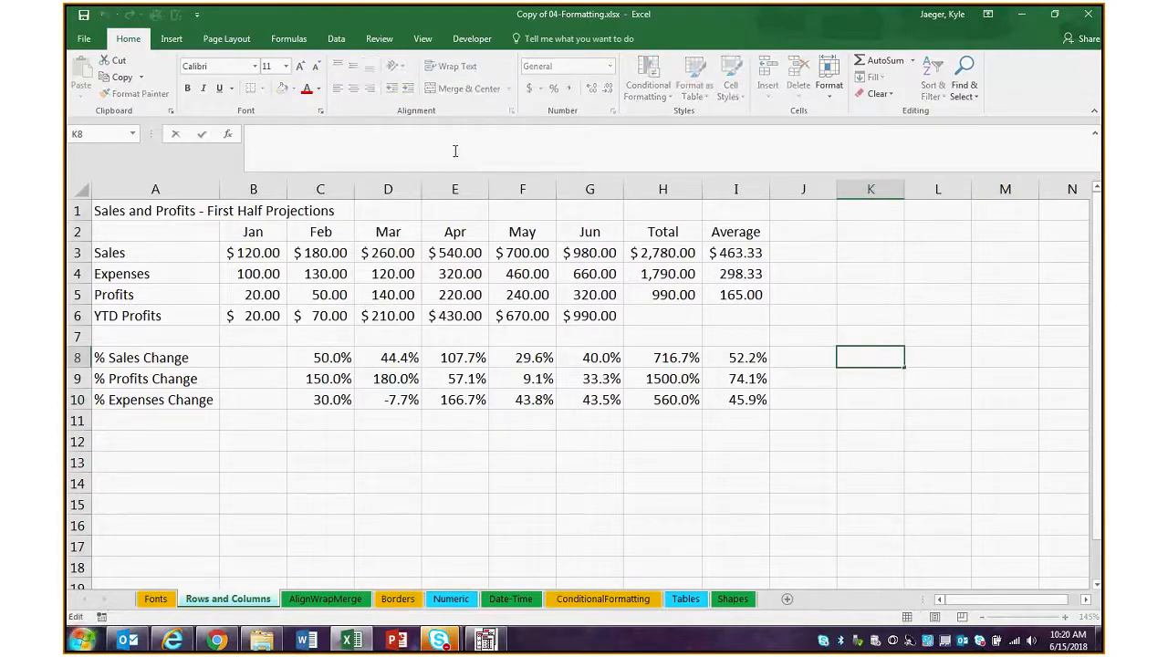
text(=)
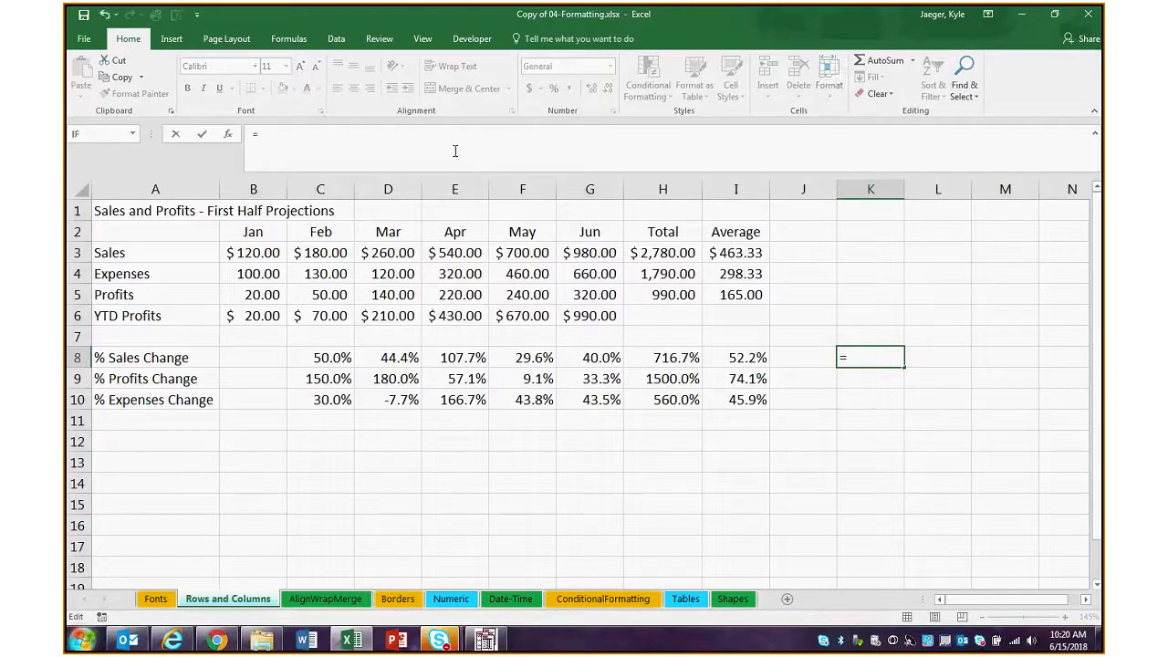
text(N)
key(BackSpace)
key(BackSpace)
text(N)
key(BackSpace)
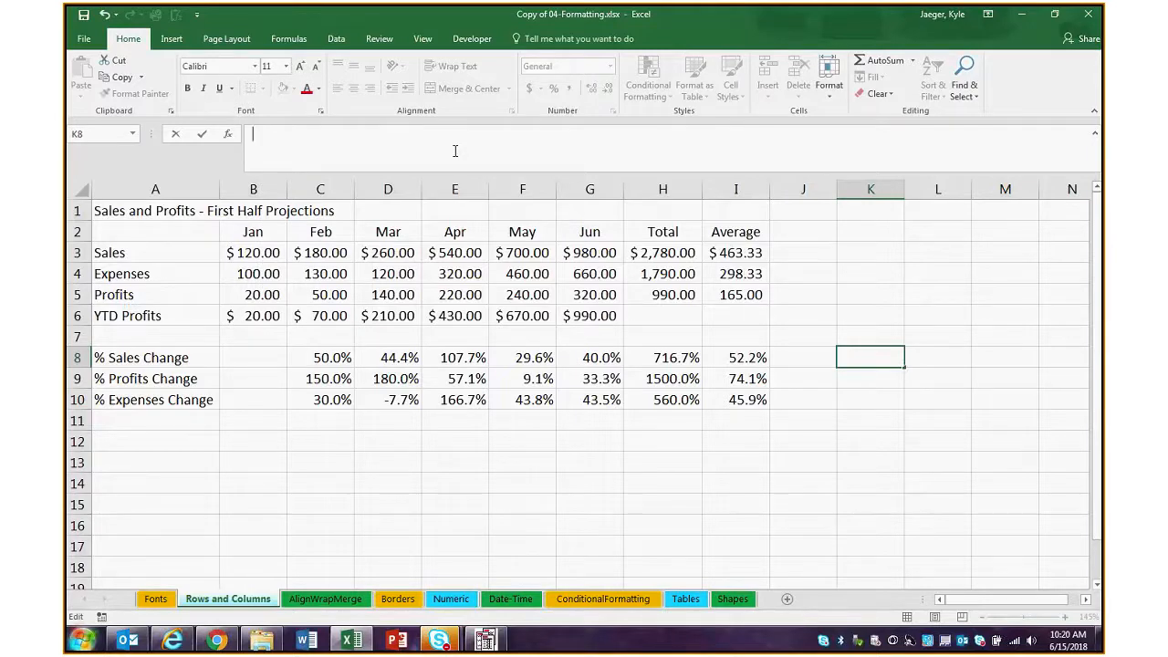
text(=)
key(BackSpace)
Search the Insert Function dialog for Not, view the NOT function's arguments for K8, and cancel the insertion
click(231, 135)
drag(342, 347, 573, 197)
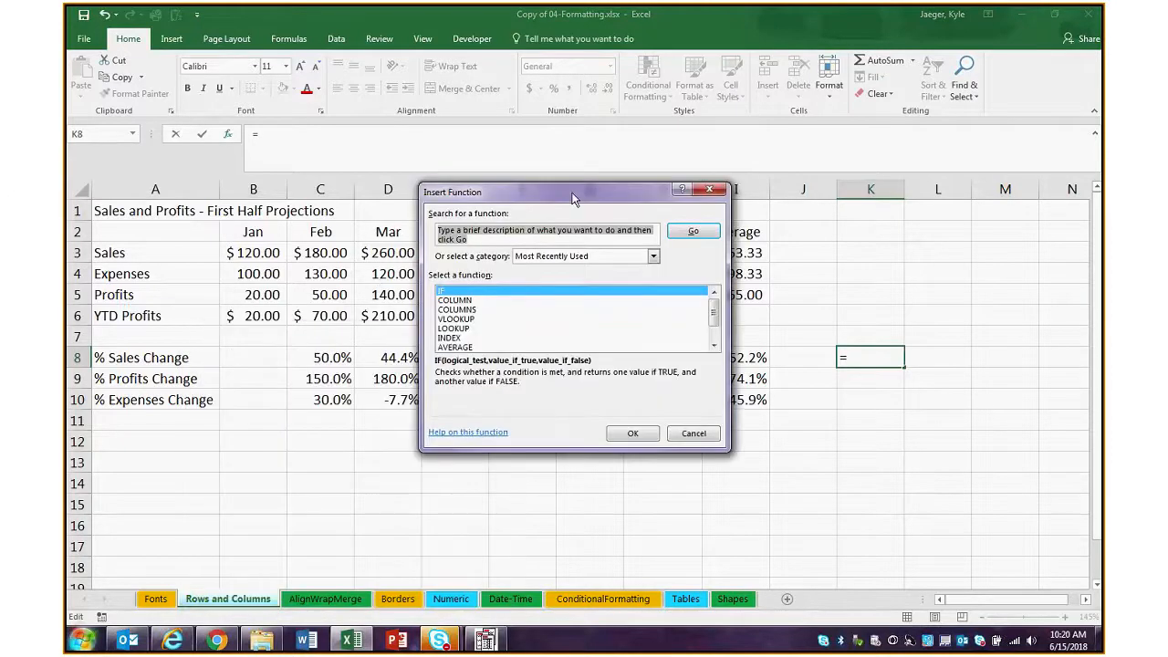
text(Not)
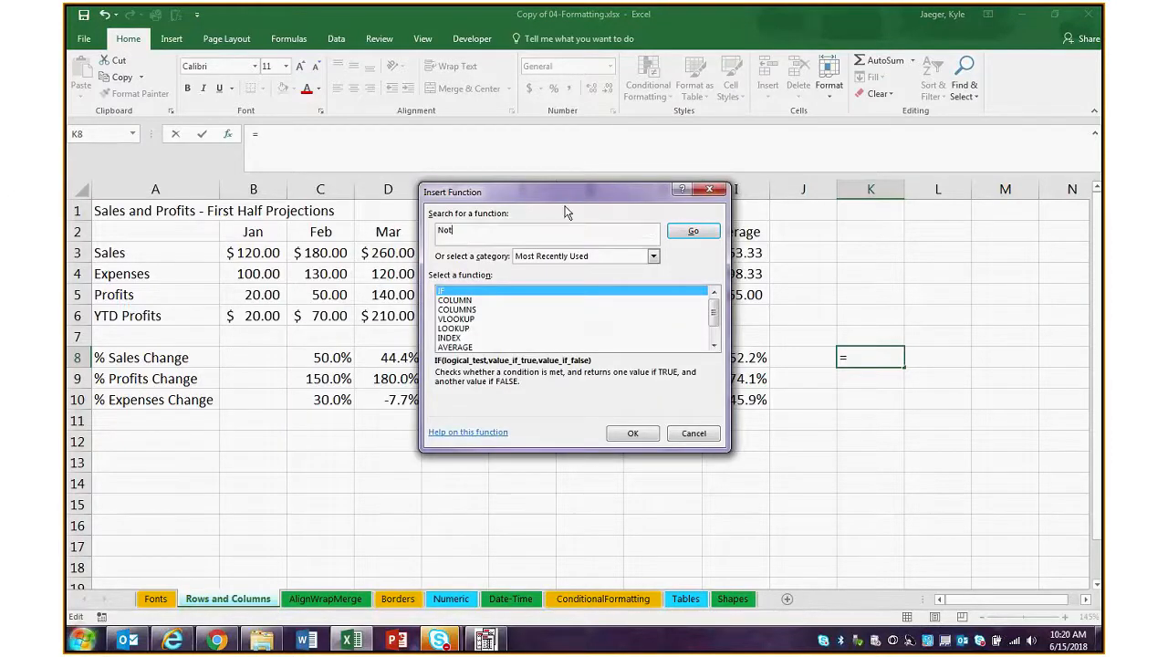
click(693, 233)
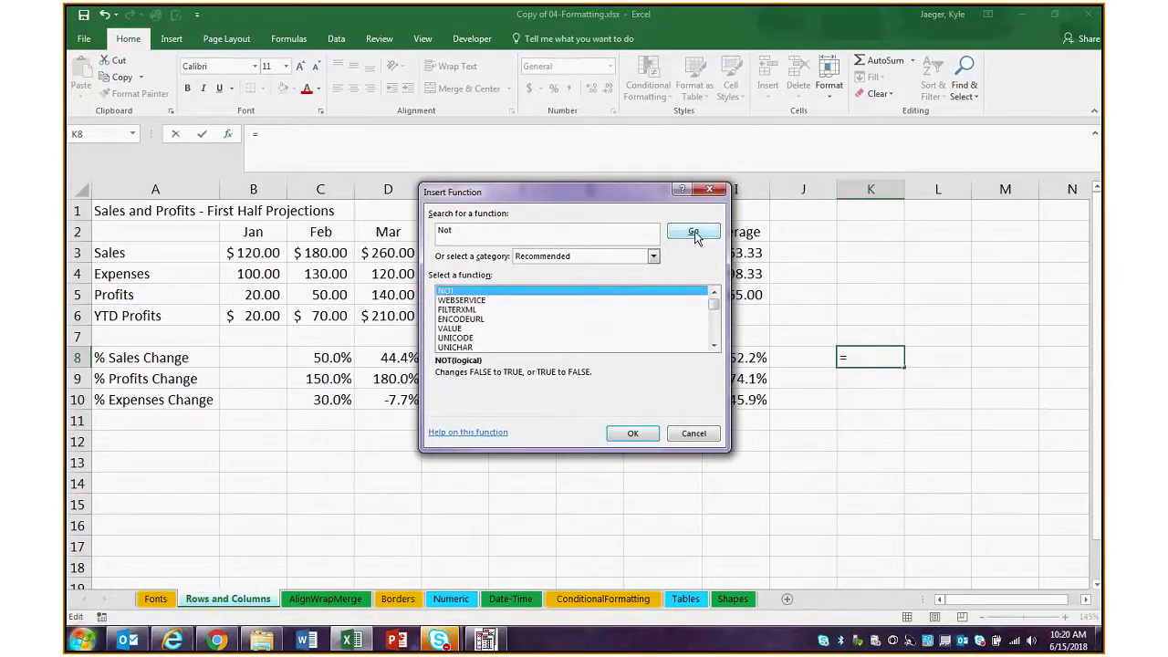
click(632, 433)
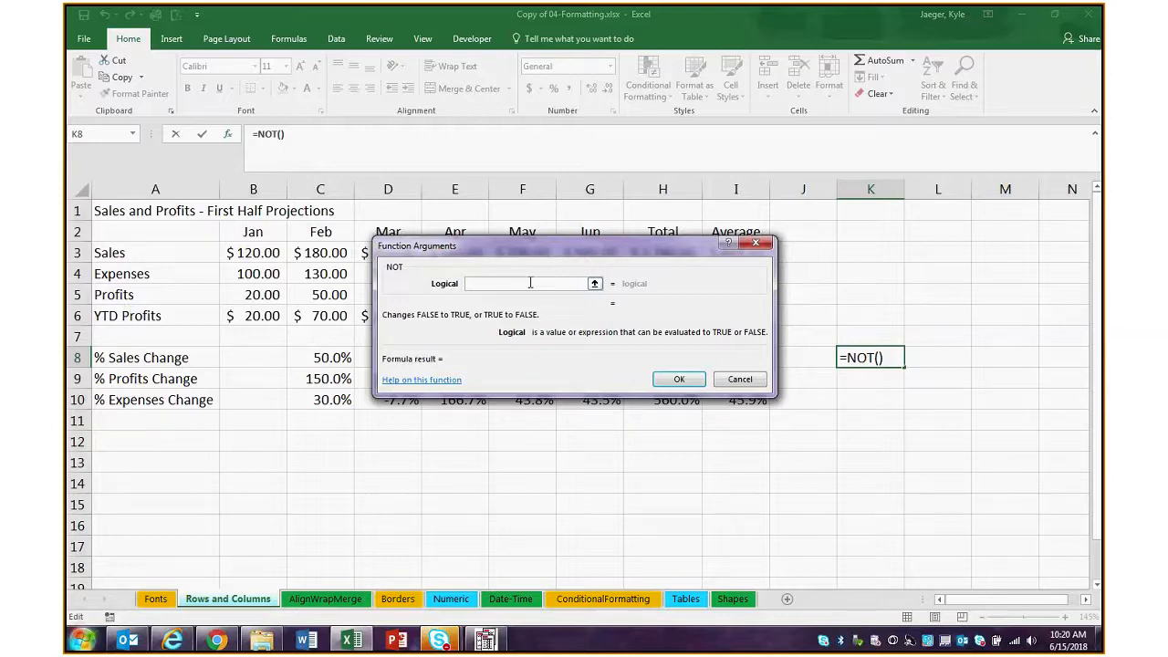
click(738, 379)
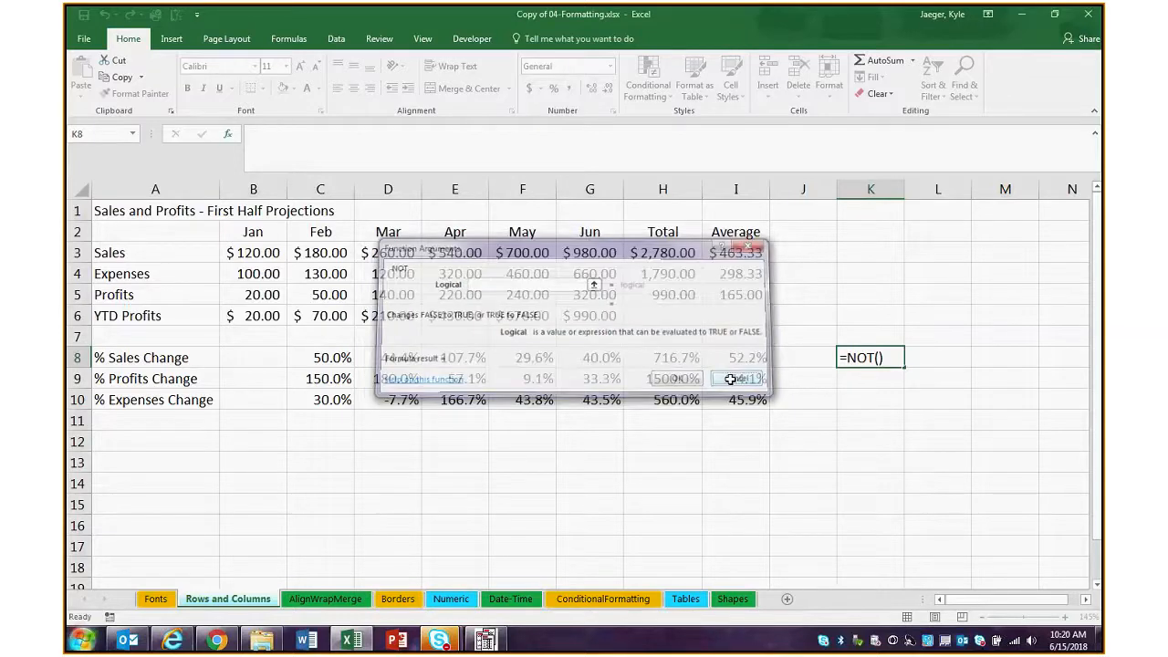
Begin an IF formula in K7 with the logical test I3>400
click(851, 333)
text(=I)
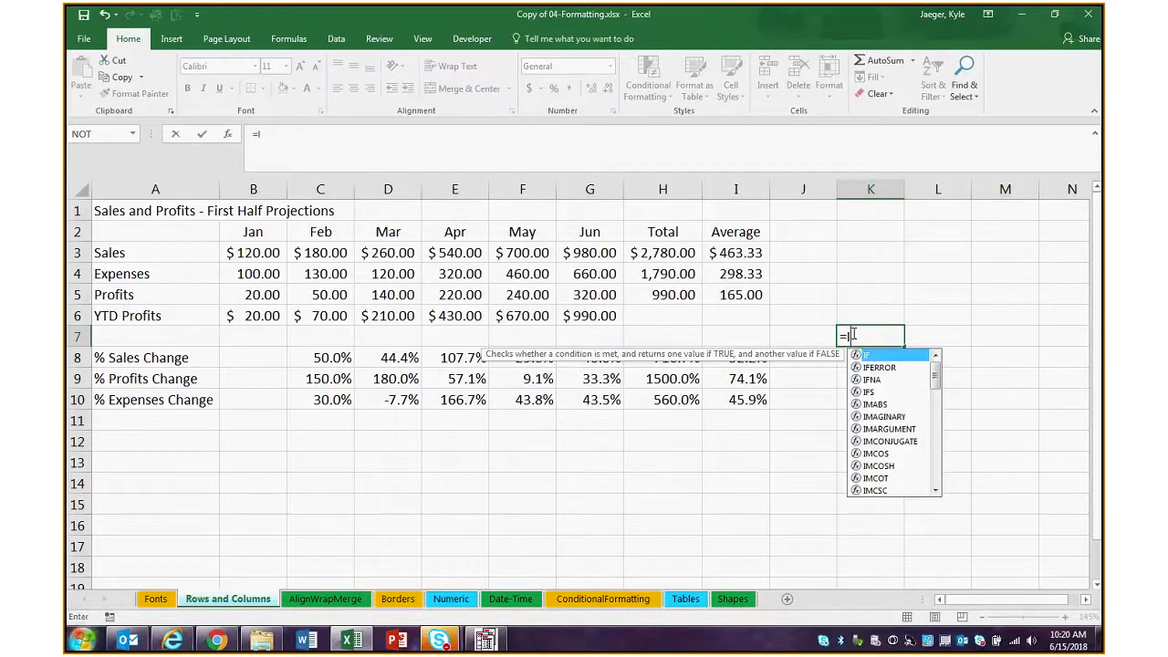
text(F)
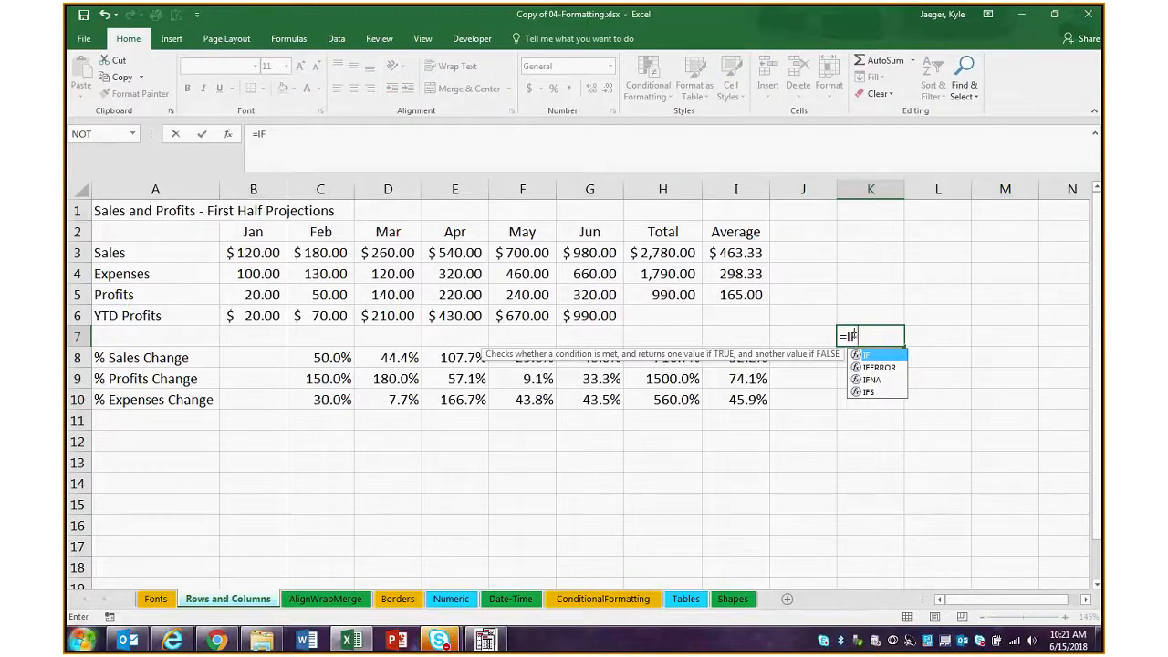
key(ctrl+Return)
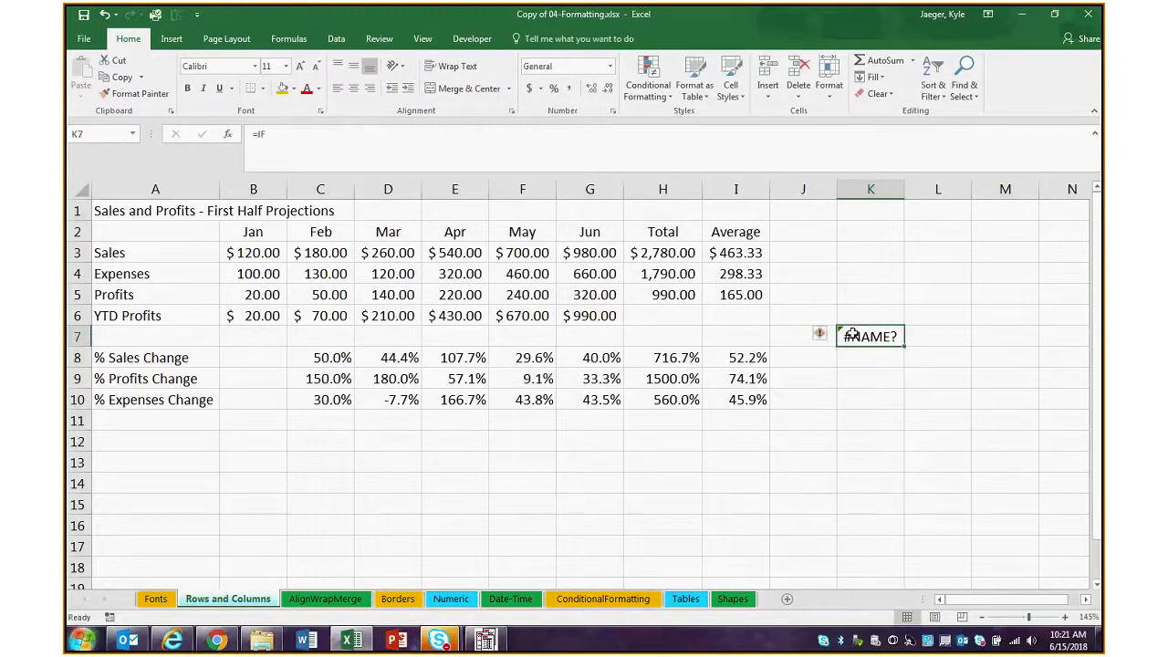
double_click(851, 335)
text(()
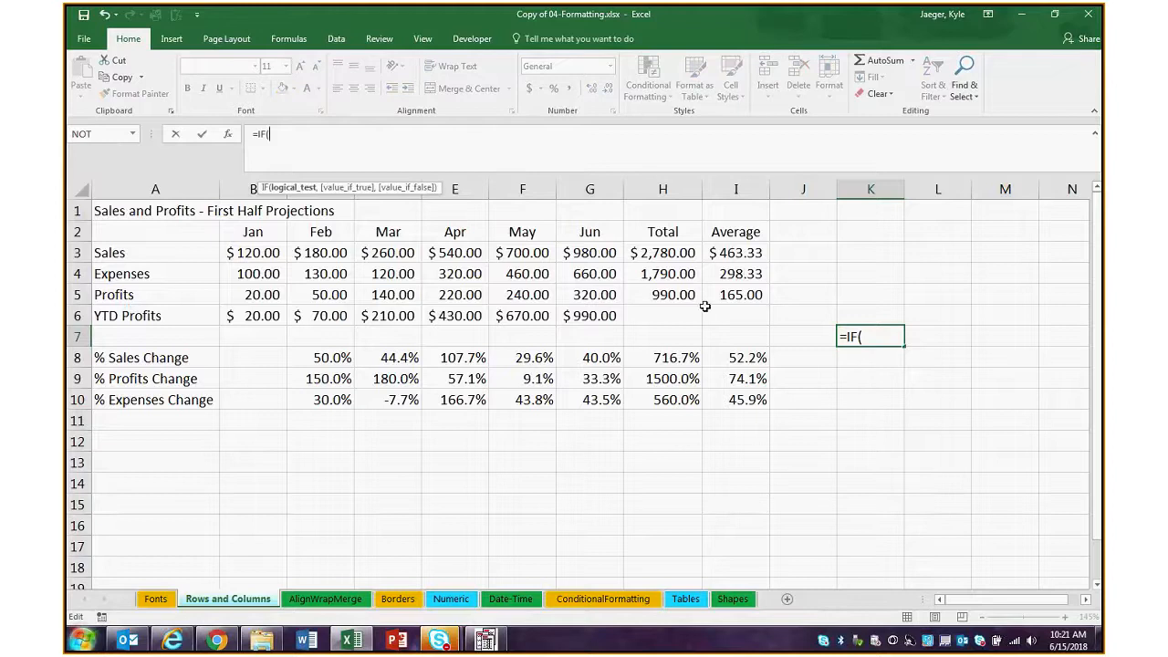
click(737, 253)
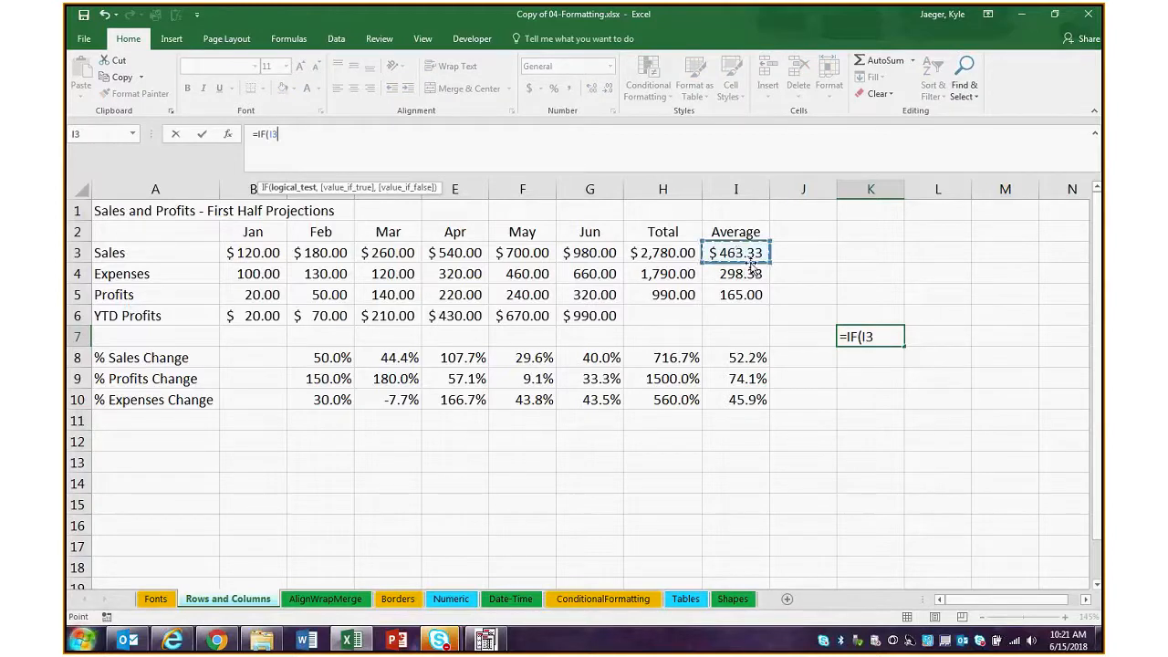
text(>)
text(400)
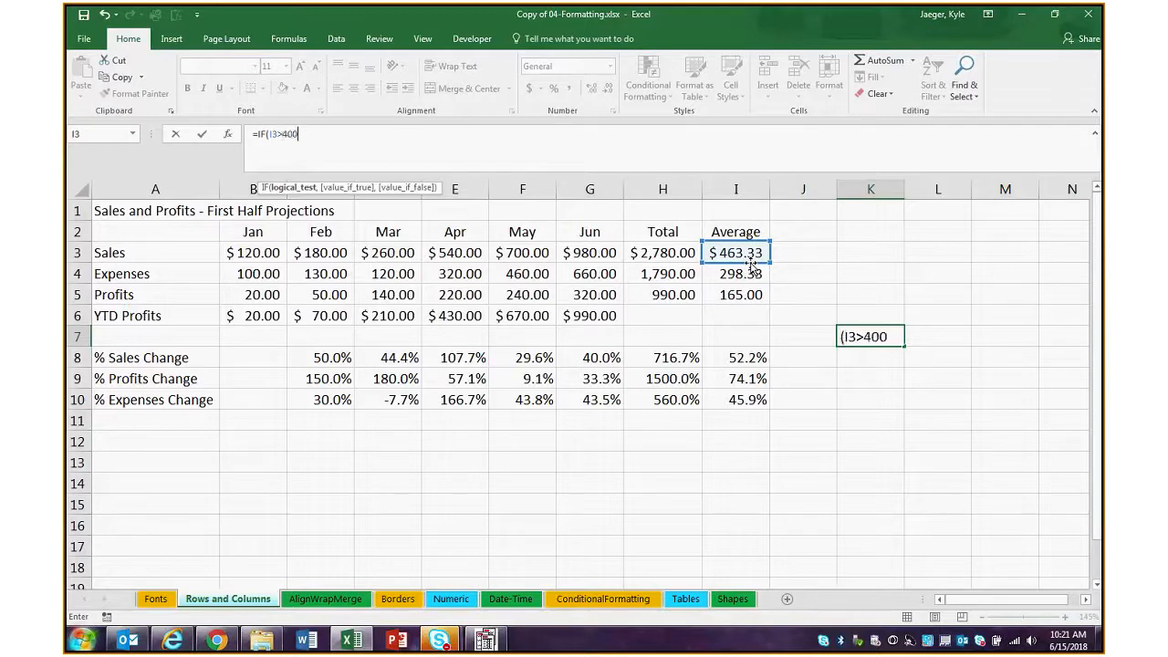
text(, )
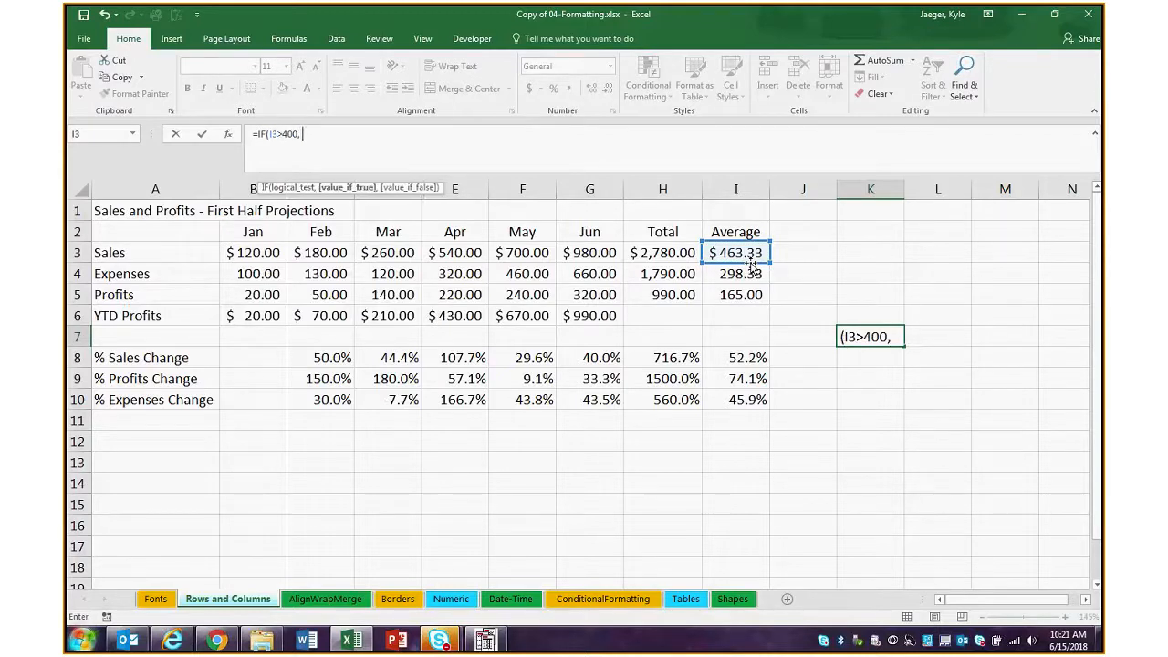
text("AMAZ)
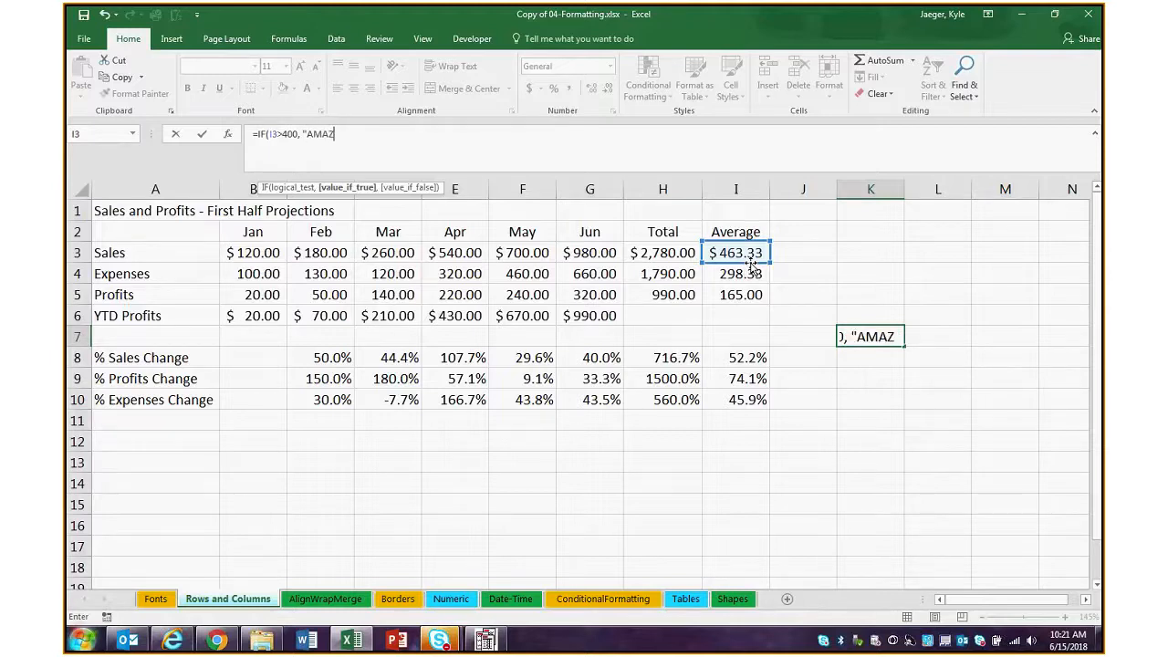
text(ING",)
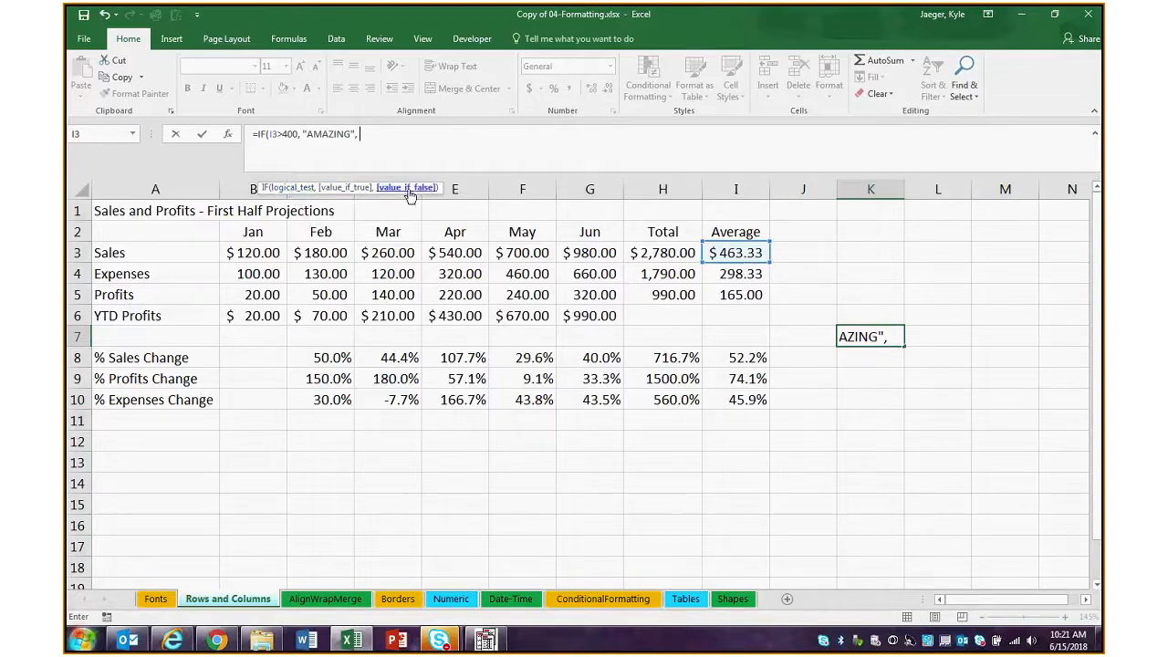
Complete the K7 IF formula with "AMAZING" as the value if true and "NOT AMAZING" as the value if false
text("NOT AMAZING")
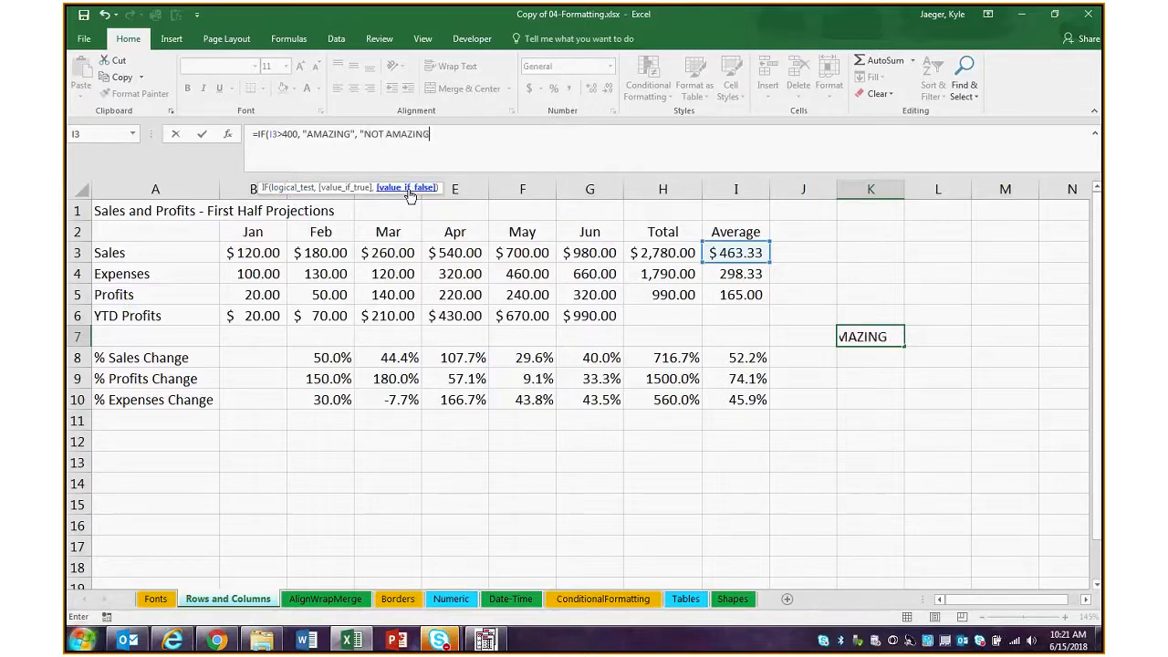
text())
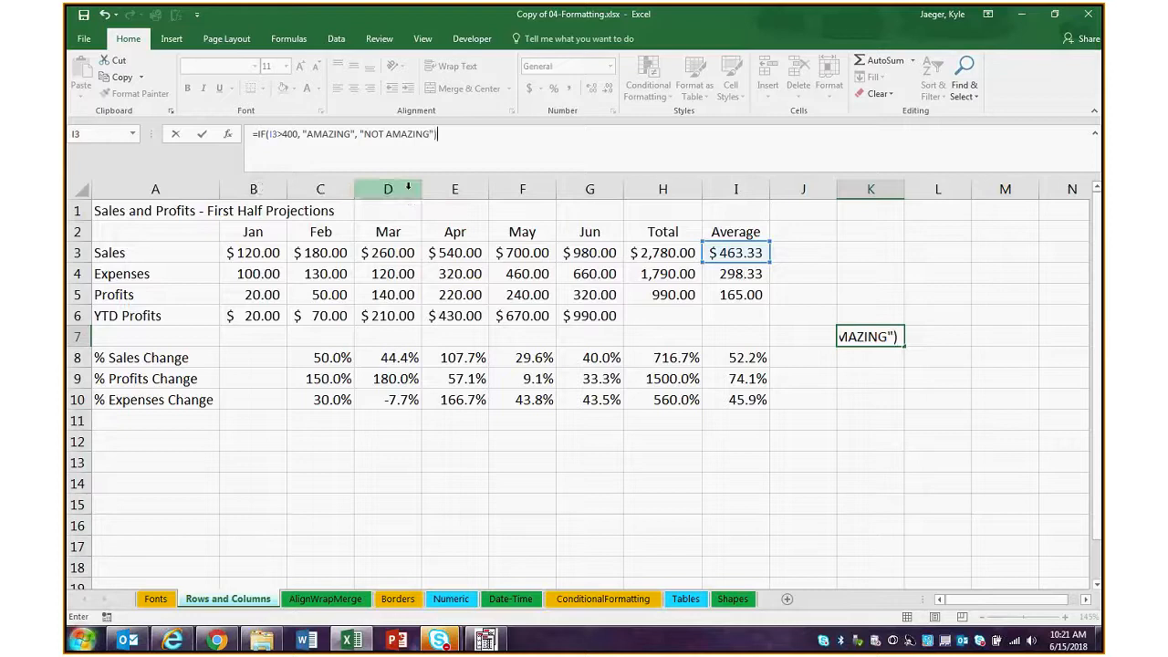
Step through the logical test, true and false arguments of the K7 IF formula, and commit it
click(391, 134)
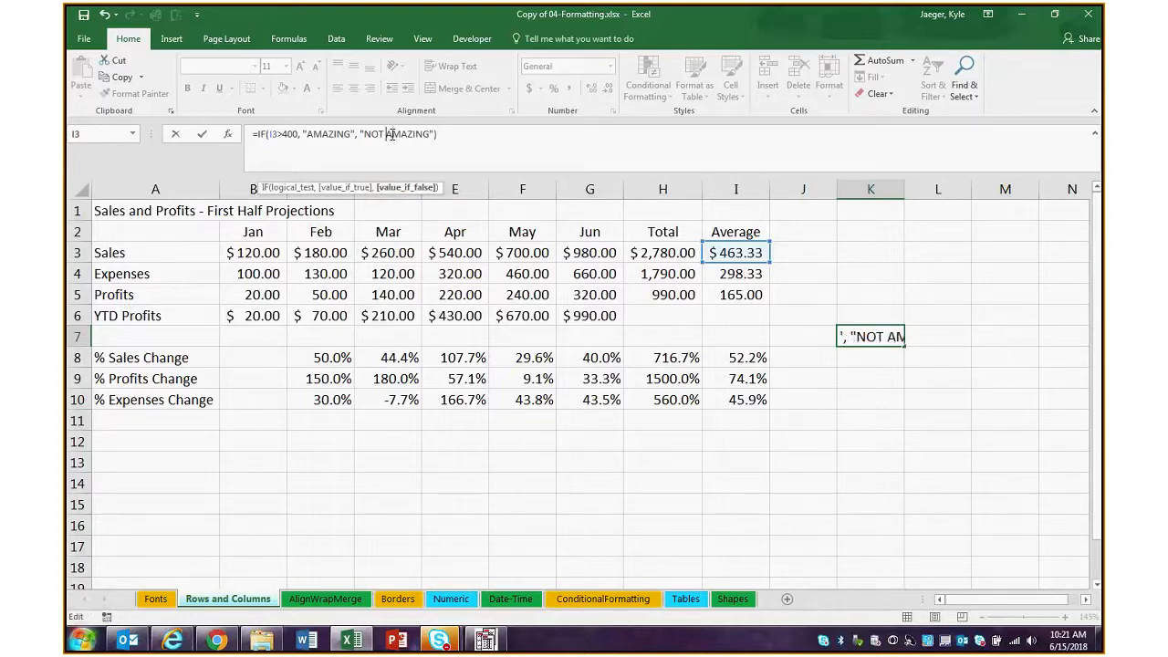
key(Left)
key(Left)
key(Left)
key(Left)
key(Left)
key(Left)
key(Left)
key(Left)
key(Left)
key(Left)
key(Left)
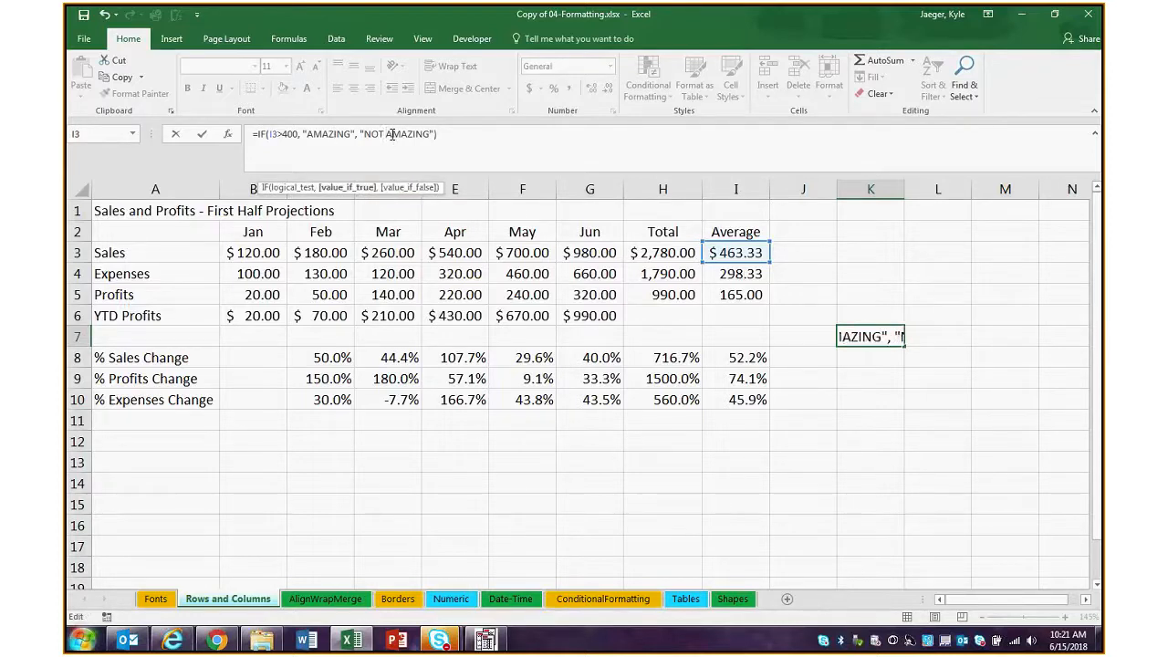
key(Left)
key(Left)
key(Left)
key(Left)
key(Left)
key(Left)
key(Left)
key(Left)
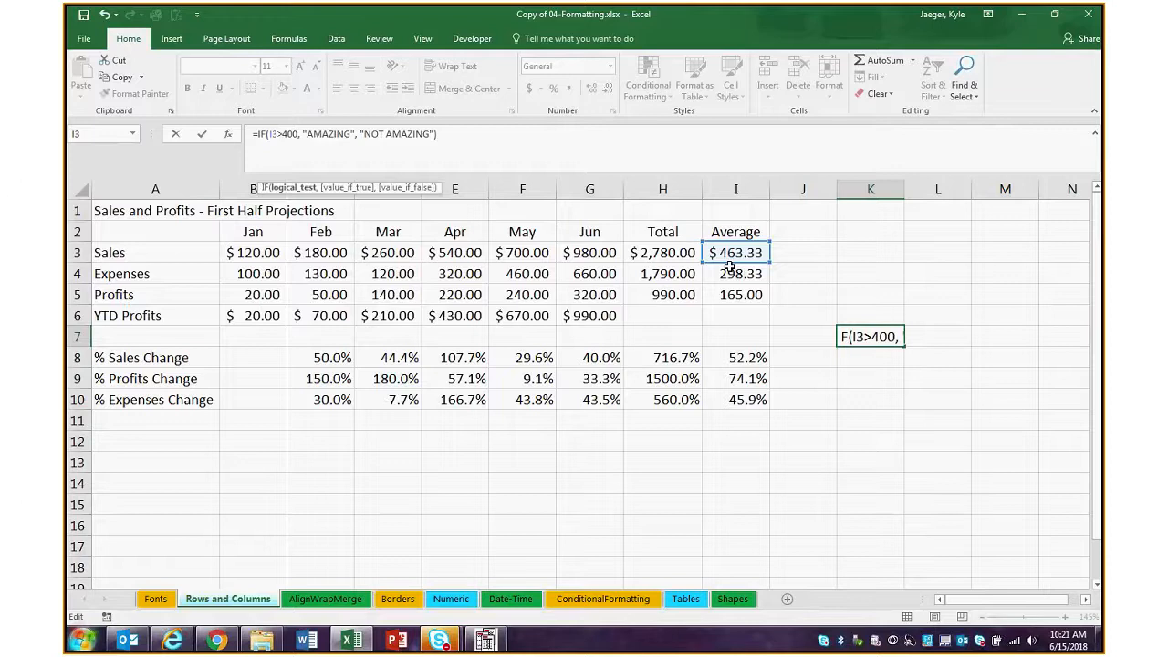
key(Right)
key(Right)
key(Right)
key(Right)
key(Right)
key(Right)
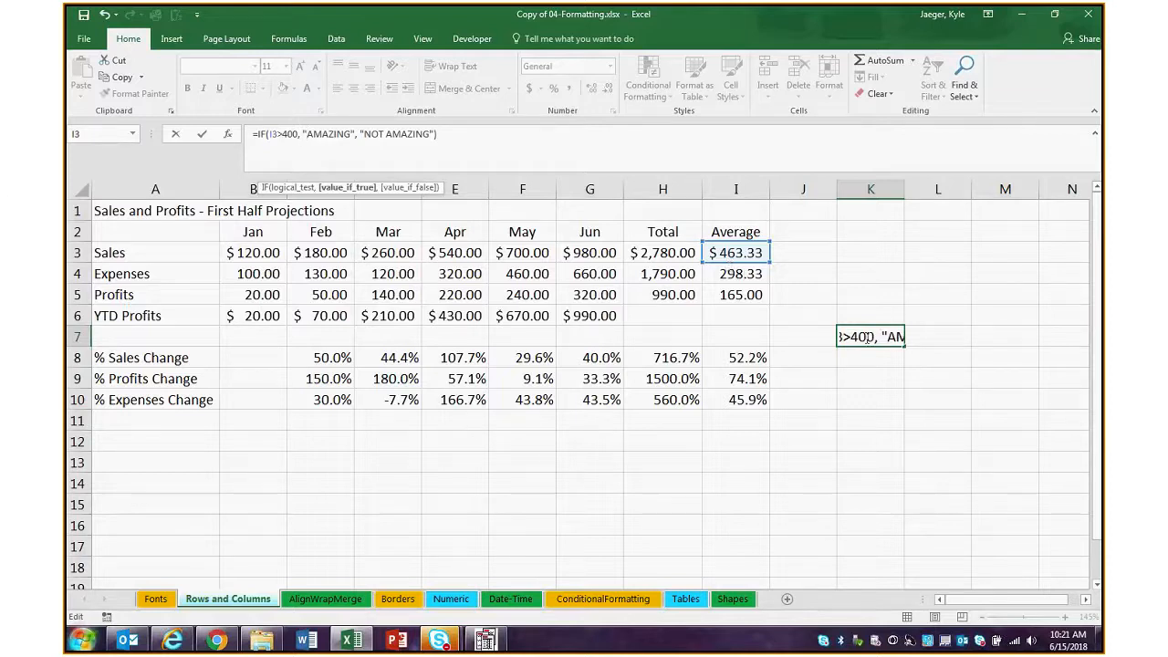
key(Right)
key(Right)
key(Right)
key(Right)
key(Right)
key(Right)
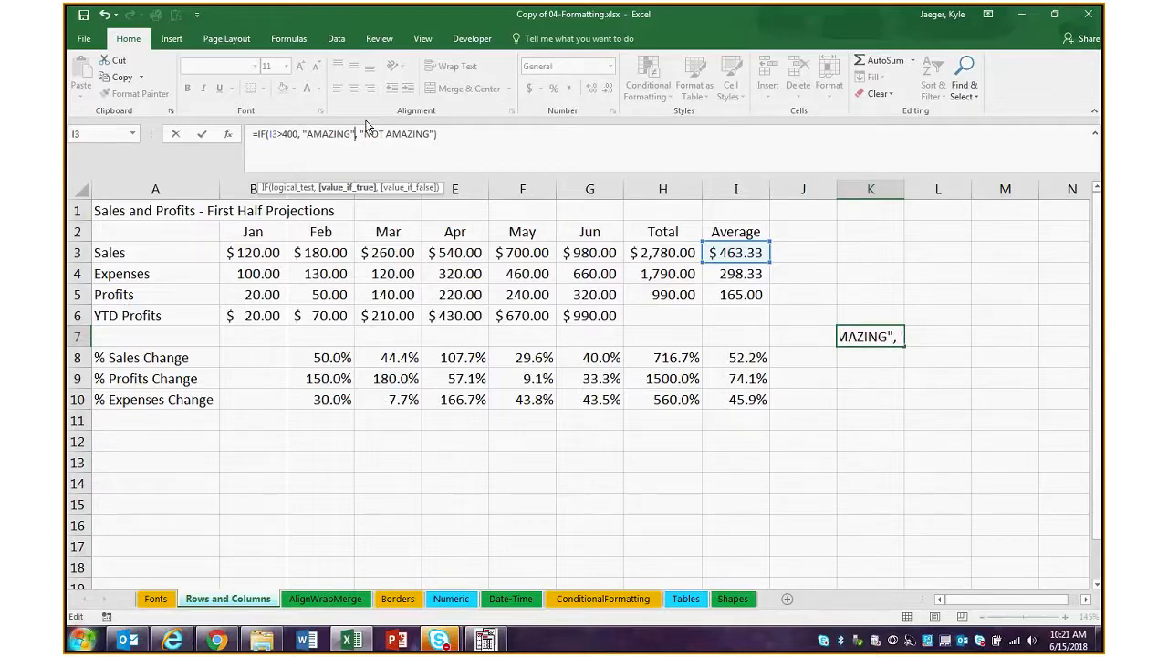
key(Right)
key(Right)
key(Right)
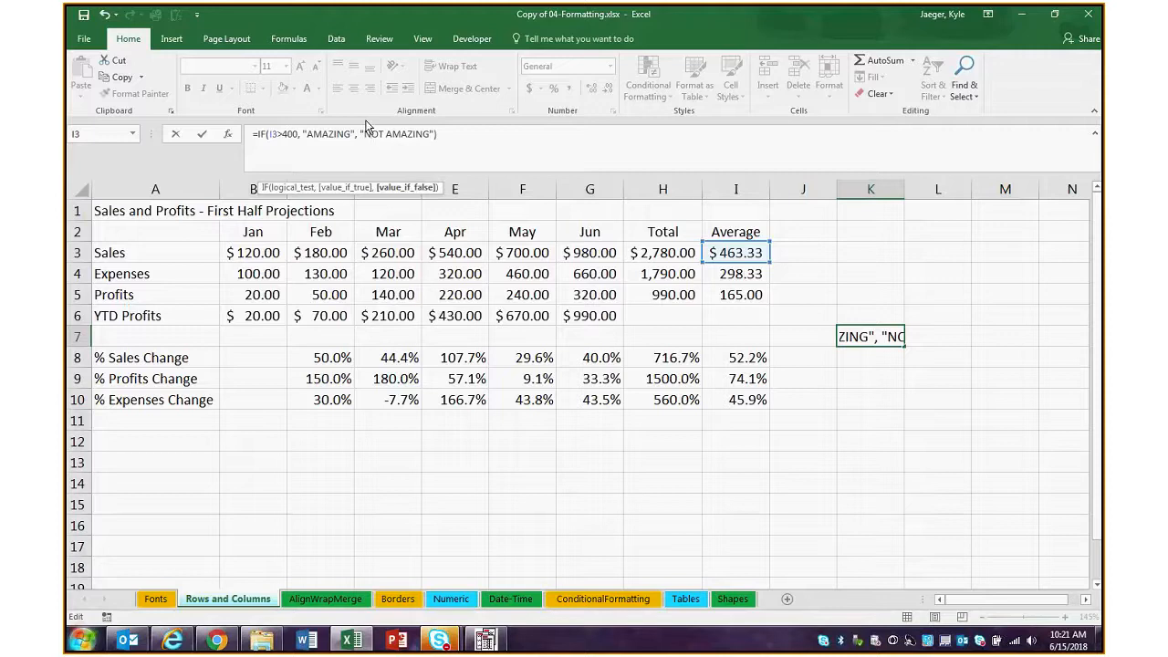
key(Return)
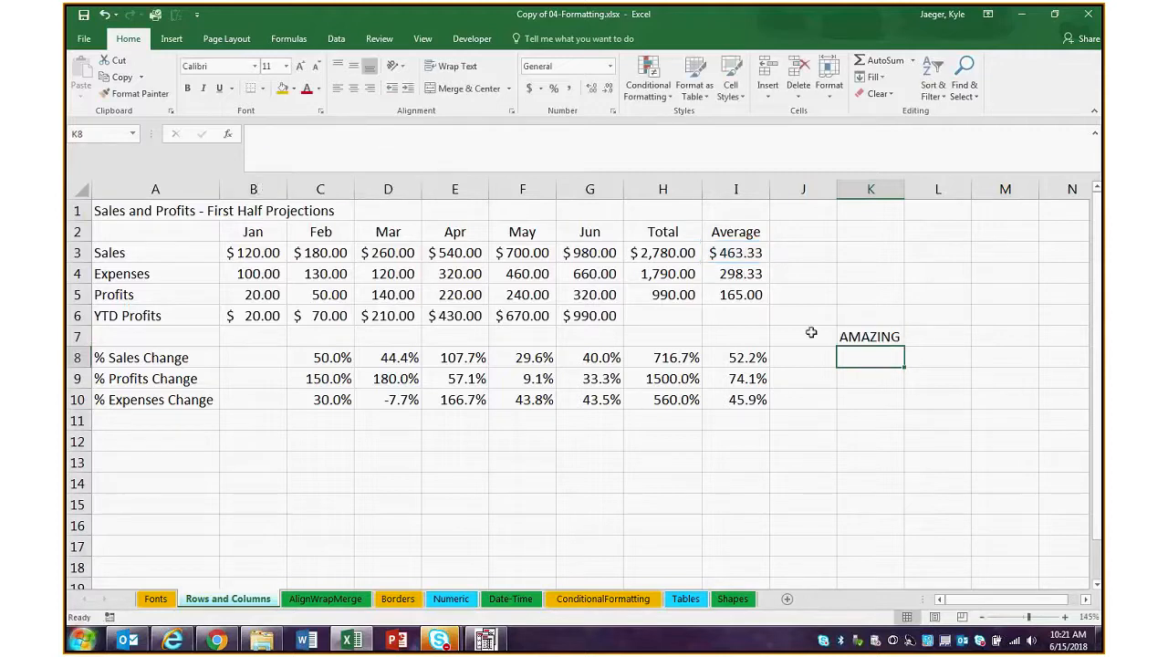
Replace the average sales formula in I3 with the value 200 to test the IF formula
double_click(748, 253)
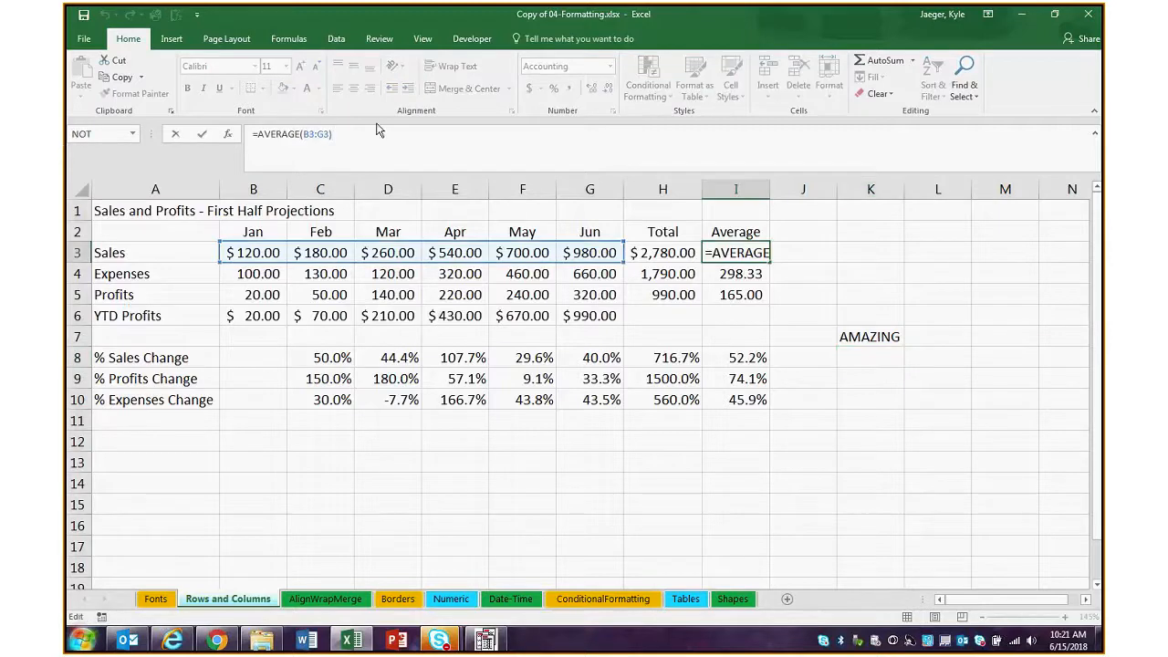
drag(341, 134, 200, 134)
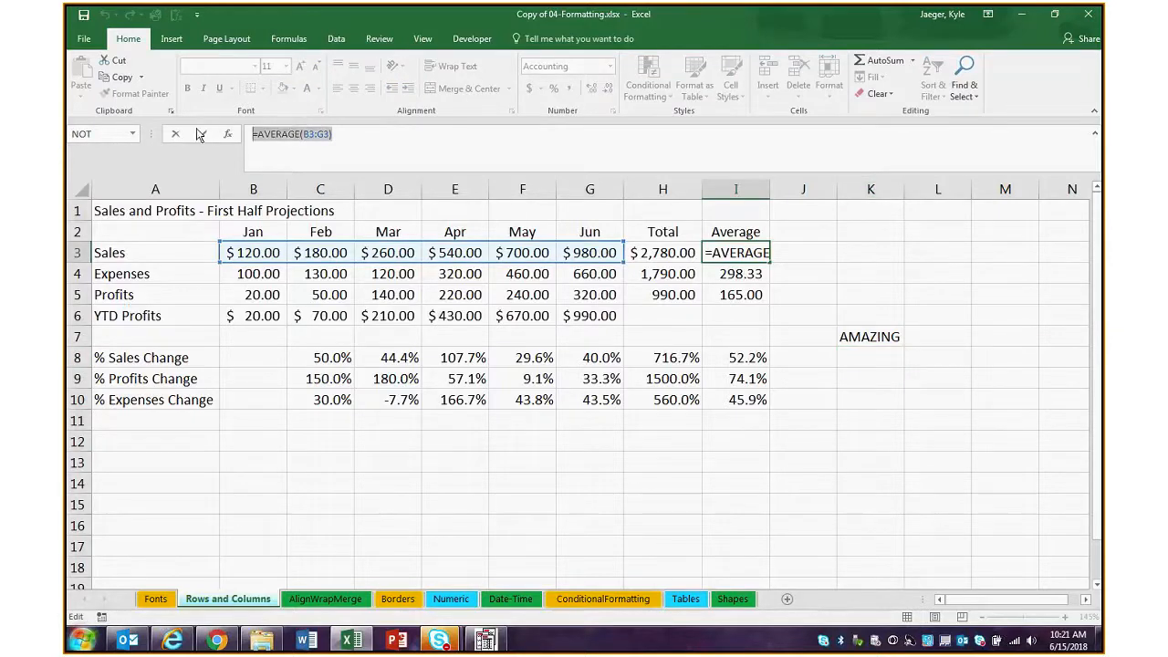
text(200)
key(Return)
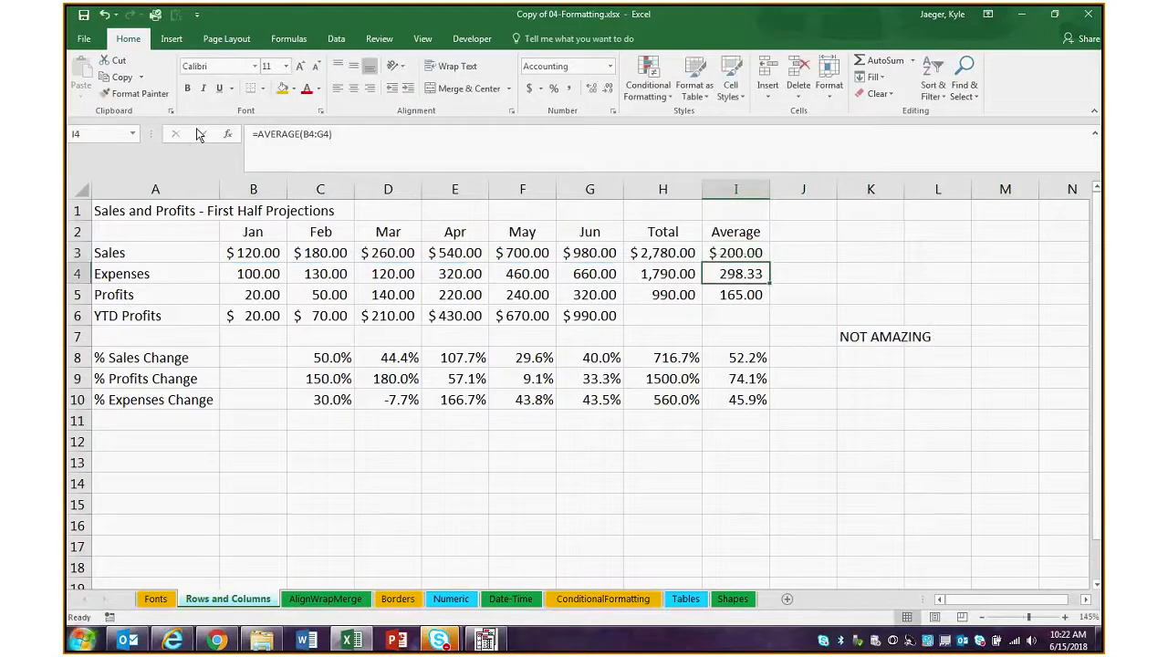
Begin a NOT formula in K8 with K7 as its logical argument
click(865, 354)
click(405, 146)
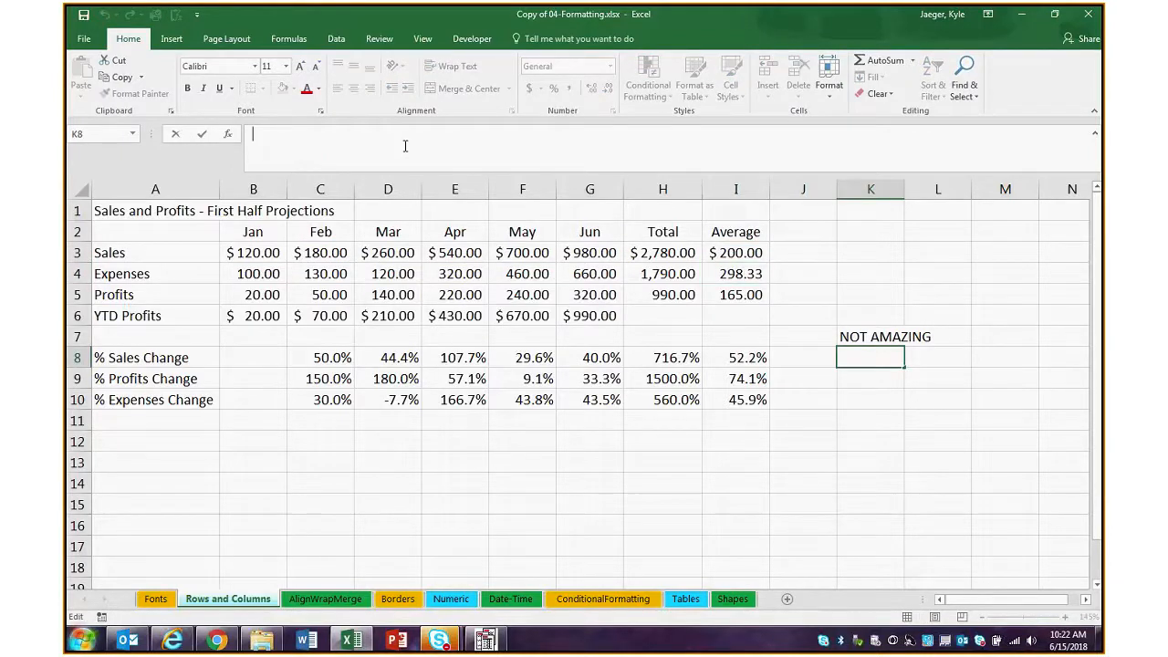
text(=)
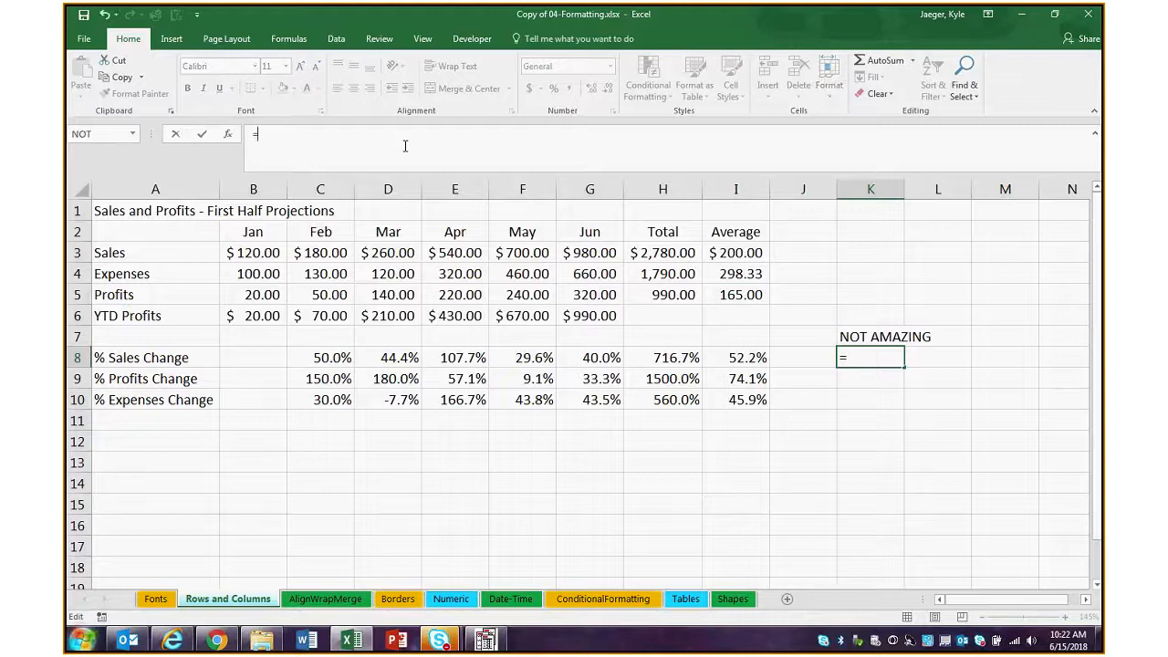
text(NOT()
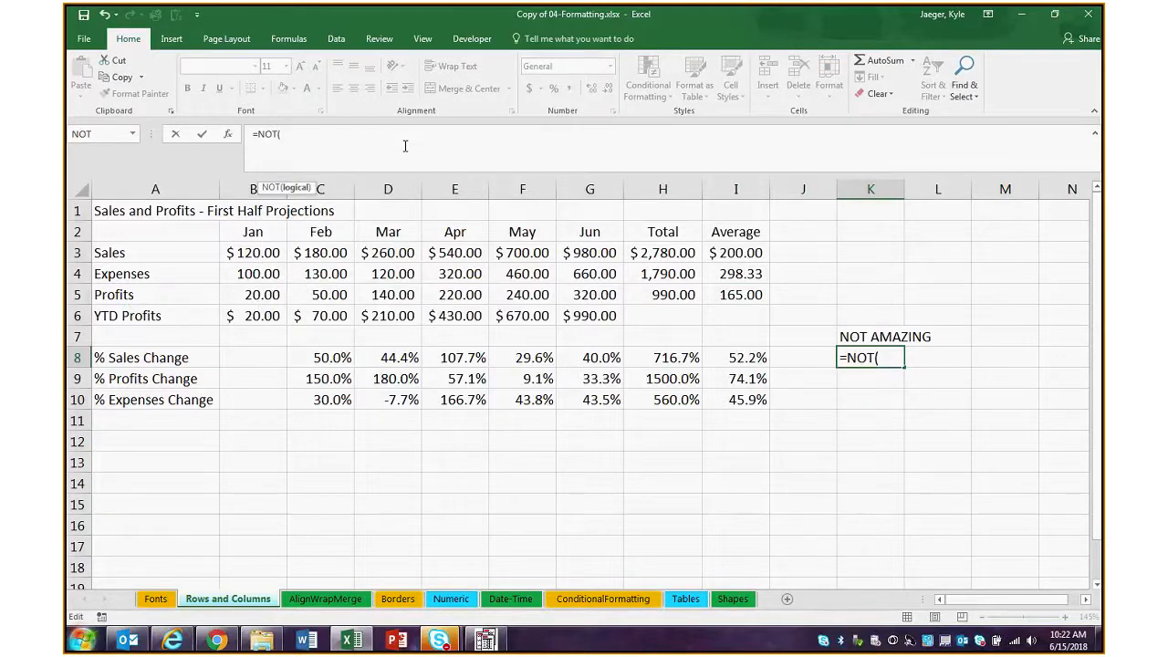
key(Up)
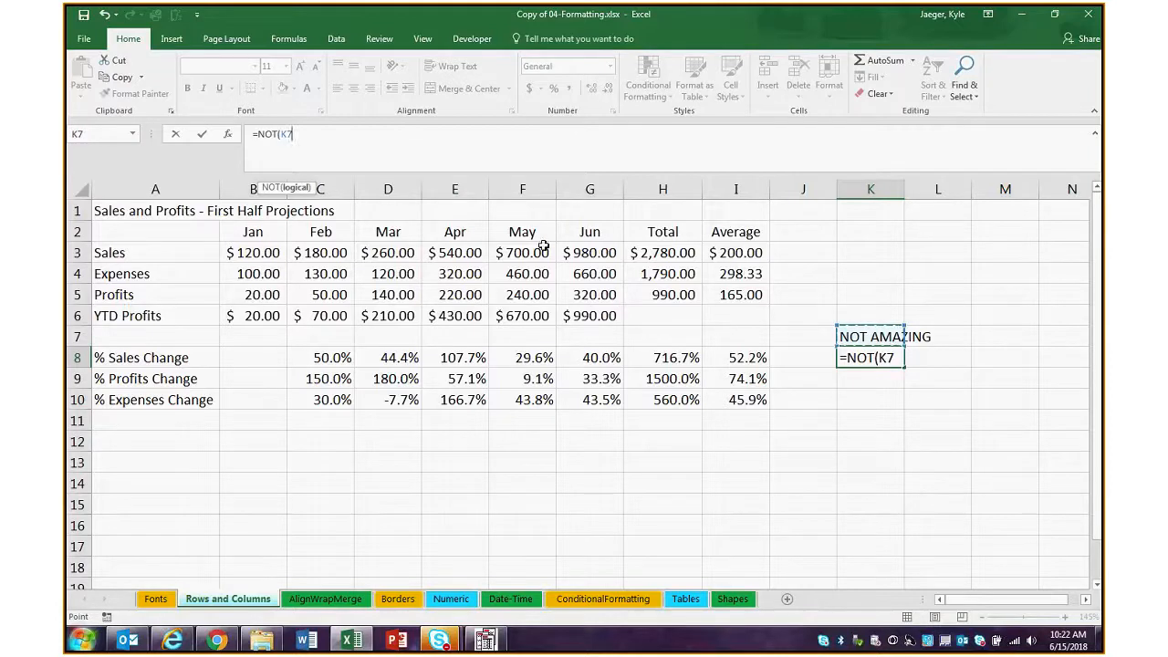
Try to add "NOT AMAZING" as a second argument of the NOT formula in K8
text(,"Not)
key(BackSpace)
key(BackSpace)
key(BackSpace)
text(OT AMAZING)
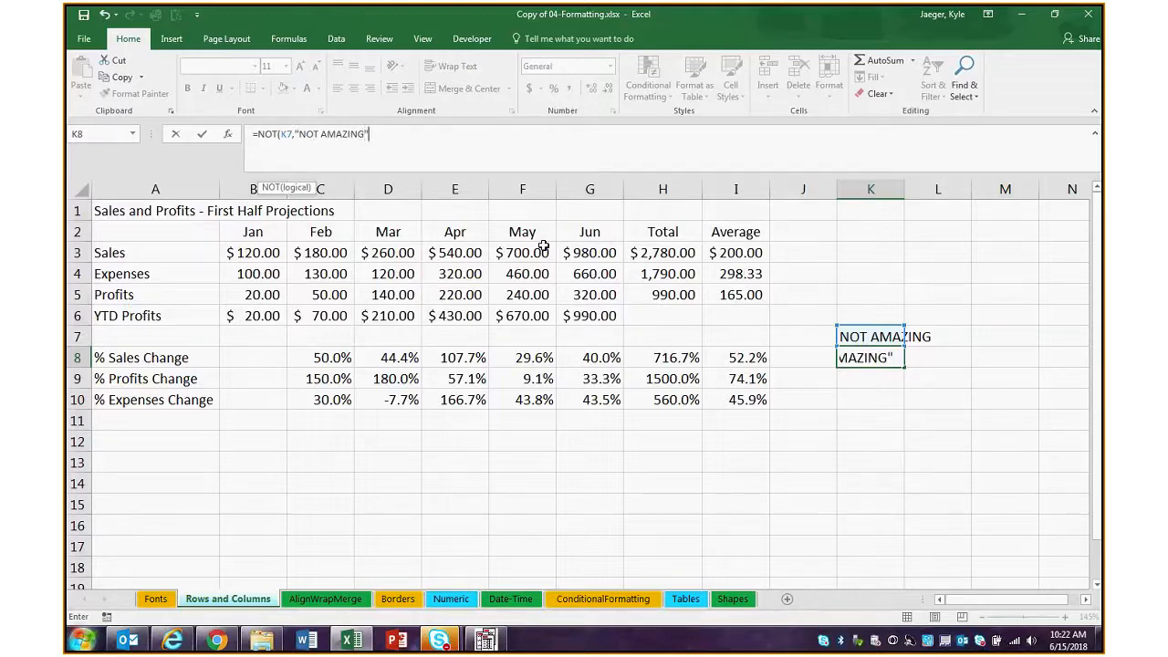
key(BackSpace)
key(BackSpace)
key(BackSpace)
key(BackSpace)
key(BackSpace)
key(BackSpace)
key(BackSpace)
key(BackSpace)
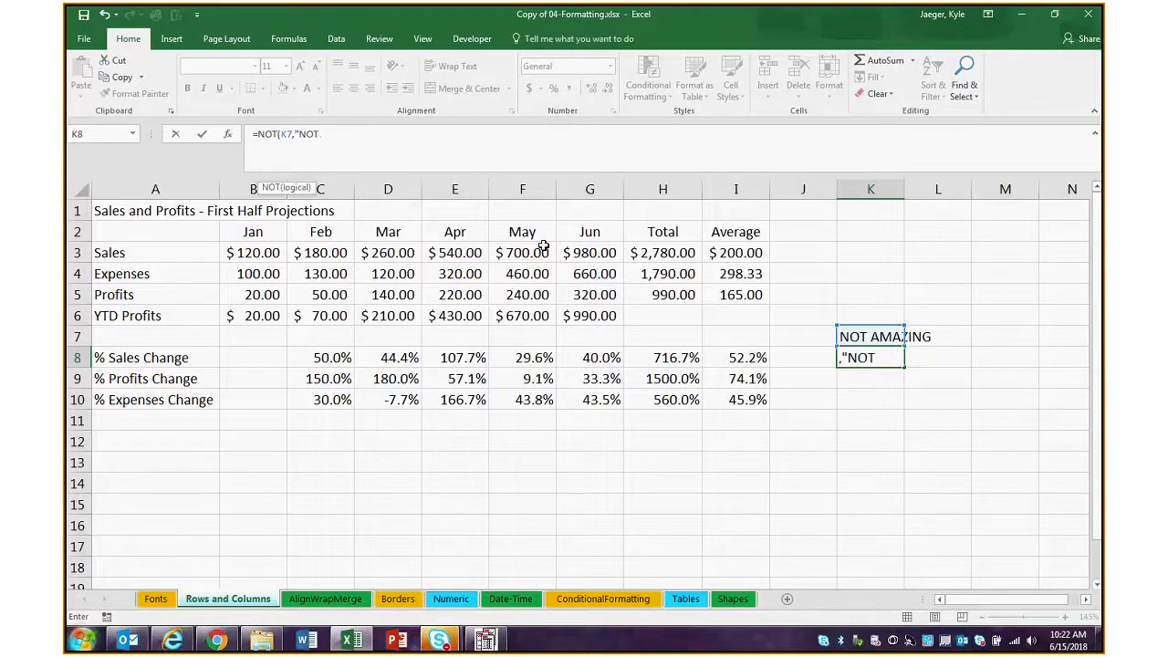
key(BackSpace)
key(BackSpace)
key(BackSpace)
key(BackSpace)
key(BackSpace)
Enter the formula =NOT(K7) in K8 and check the error options offered for that cell
key(Return)
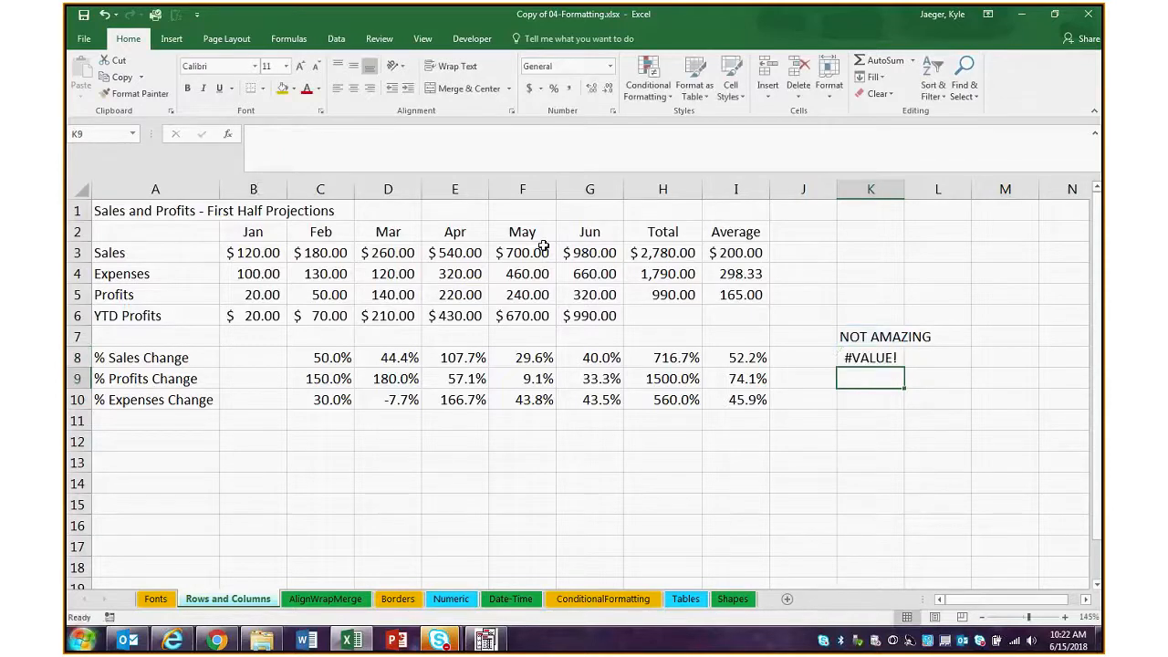
click(890, 358)
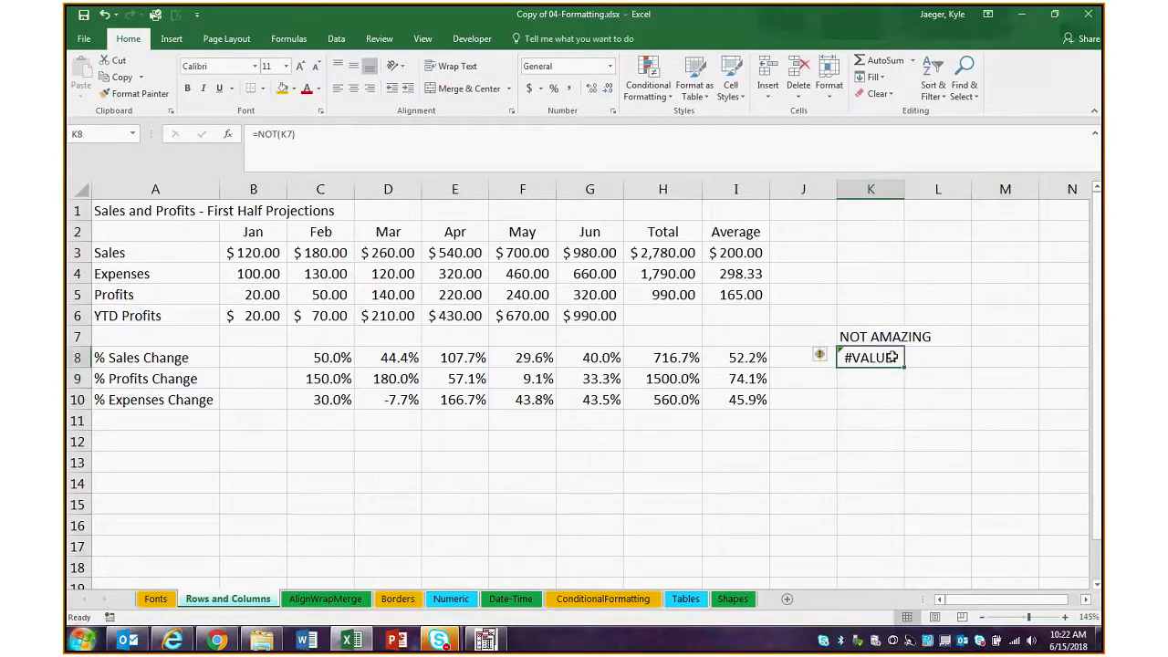
click(821, 356)
click(821, 357)
click(862, 388)
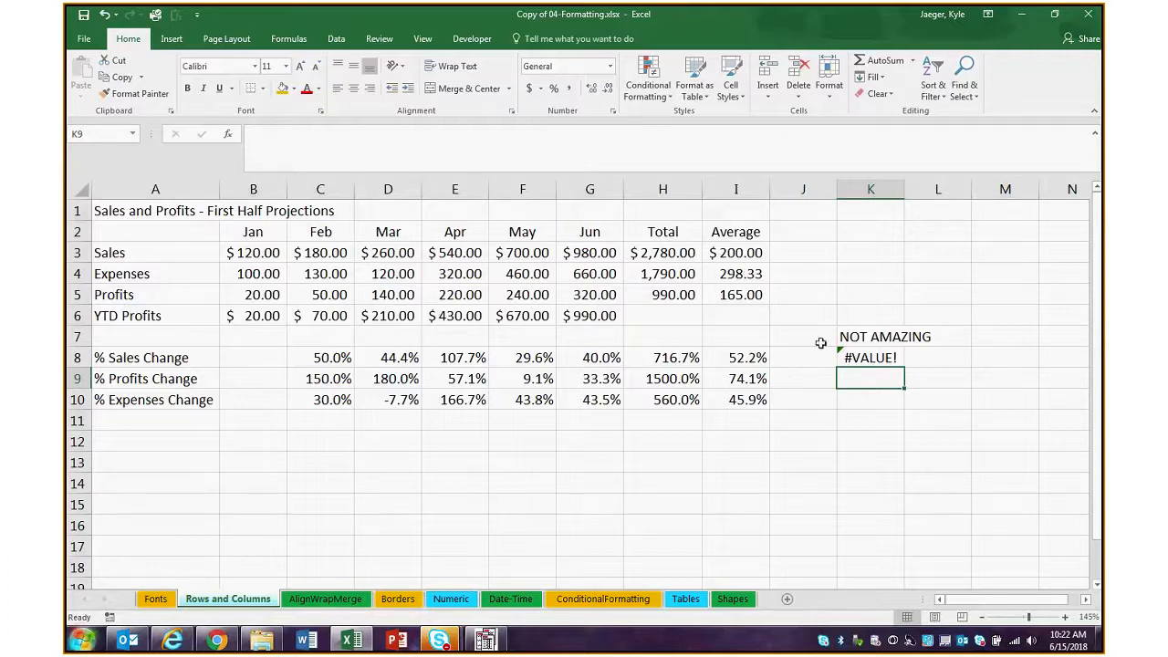
Clear the NOT formula from cell K8
click(863, 360)
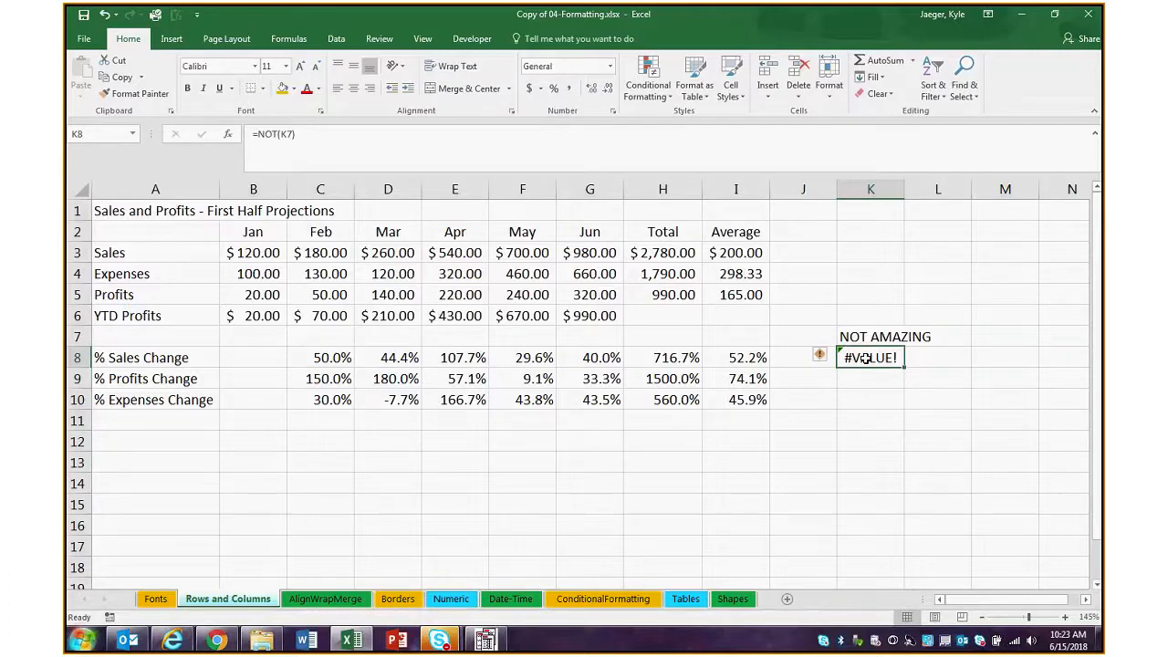
key(Delete)
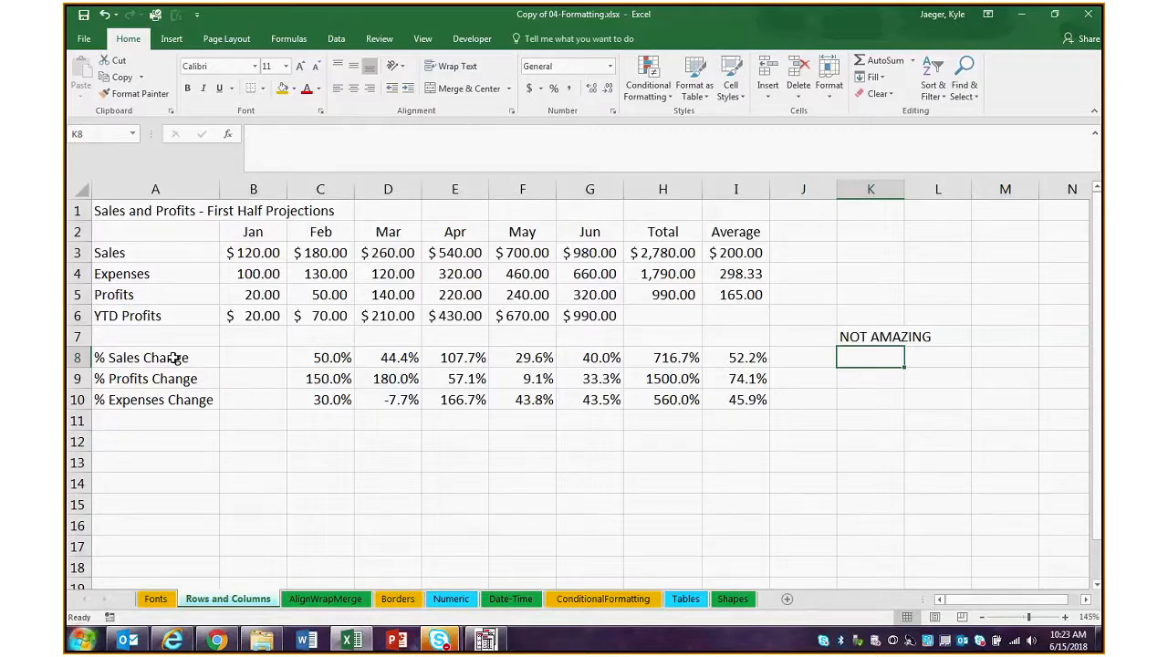
Move the percentage-change rows down to start at A15 and the Profits and YTD Profits rows to start at A13
drag(175, 357, 702, 564)
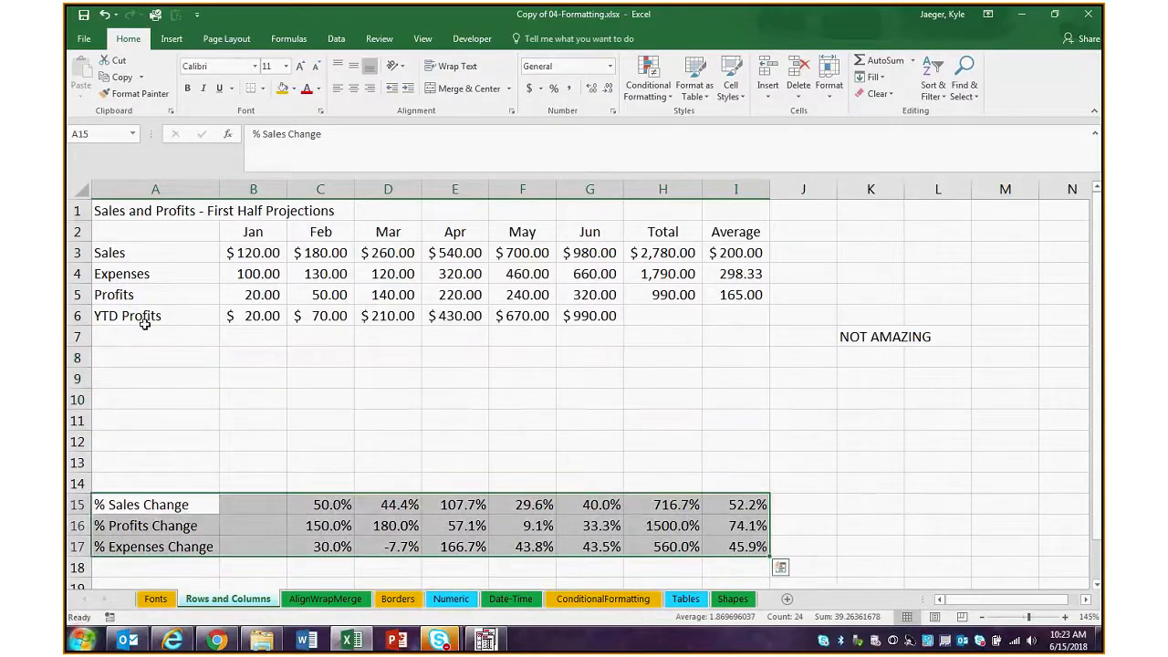
click(77, 294)
drag(182, 288, 757, 320)
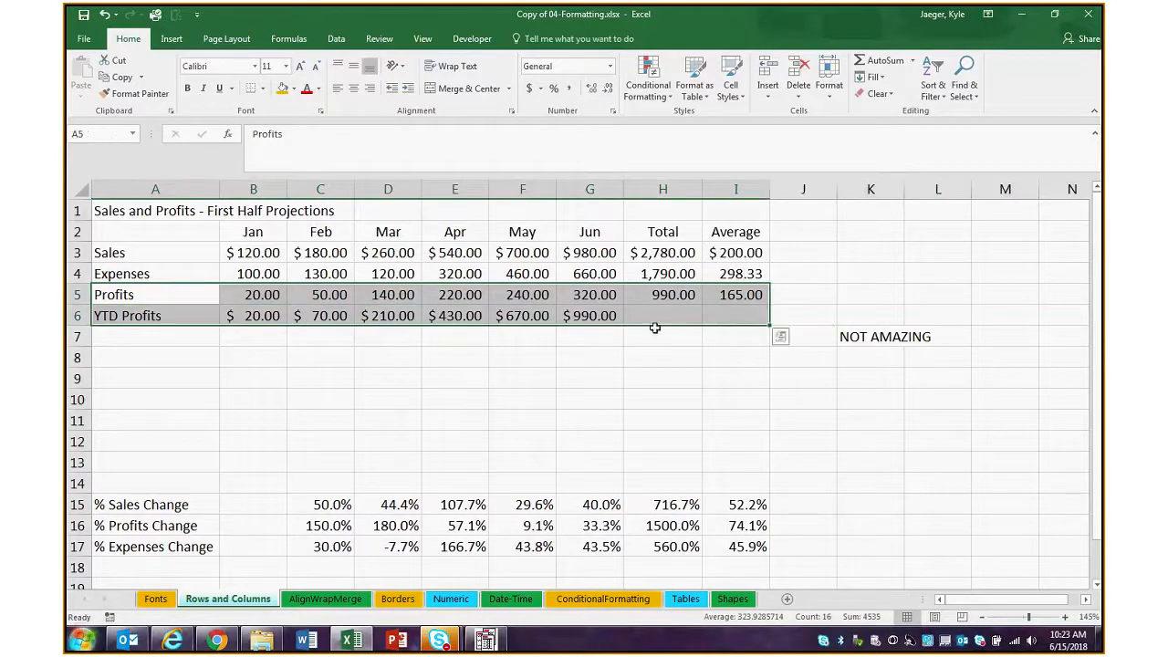
drag(654, 328, 660, 497)
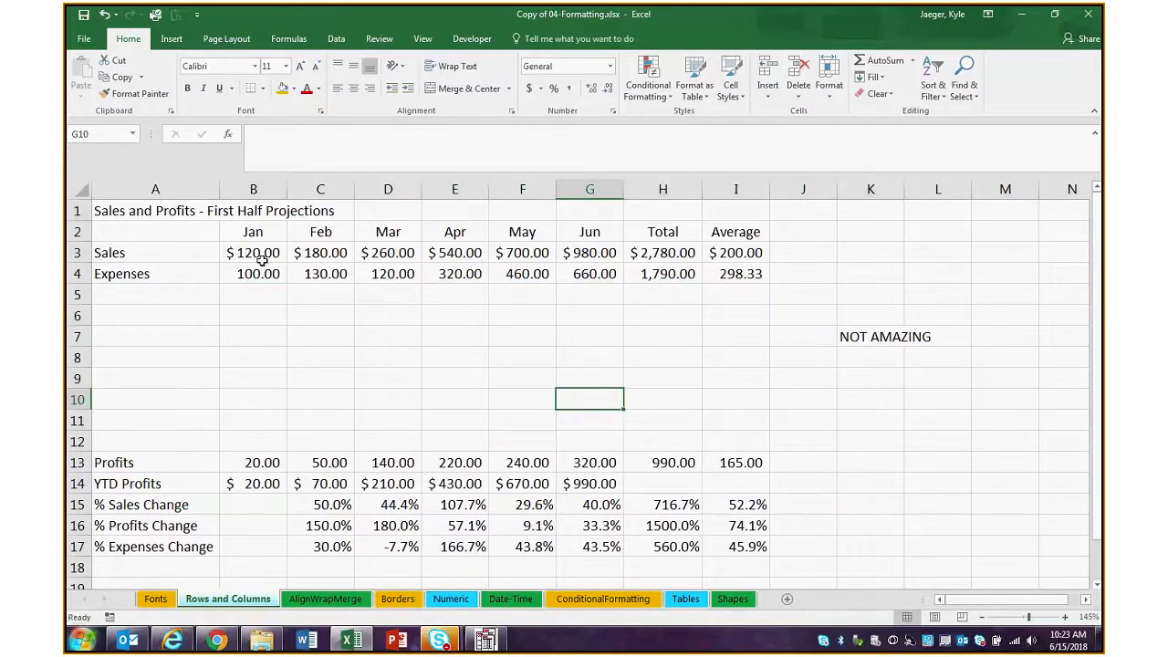
Enter the formula =SUM(B3:B4) in B5 to add January's sales and expenses
click(253, 294)
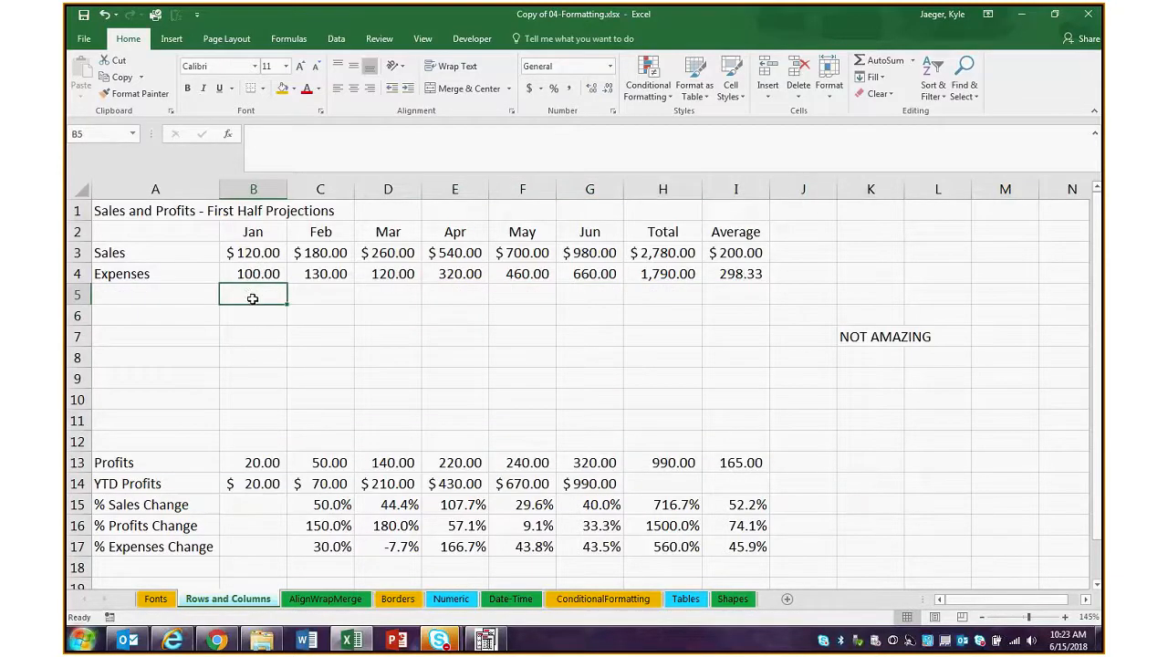
click(288, 135)
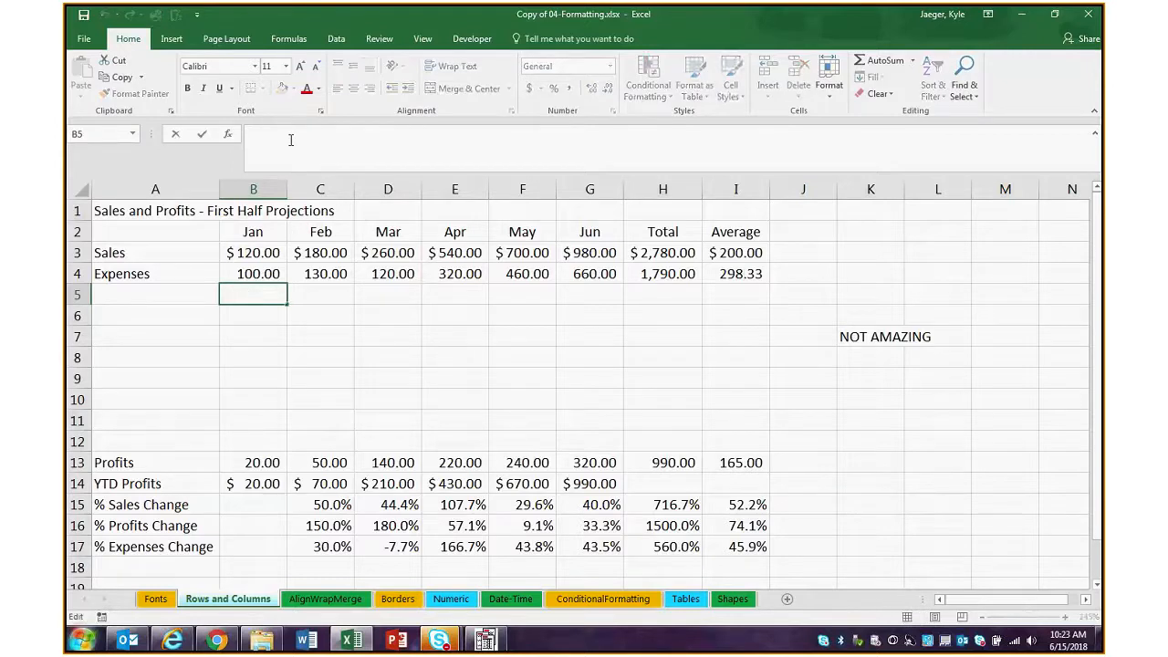
text(=SUM()
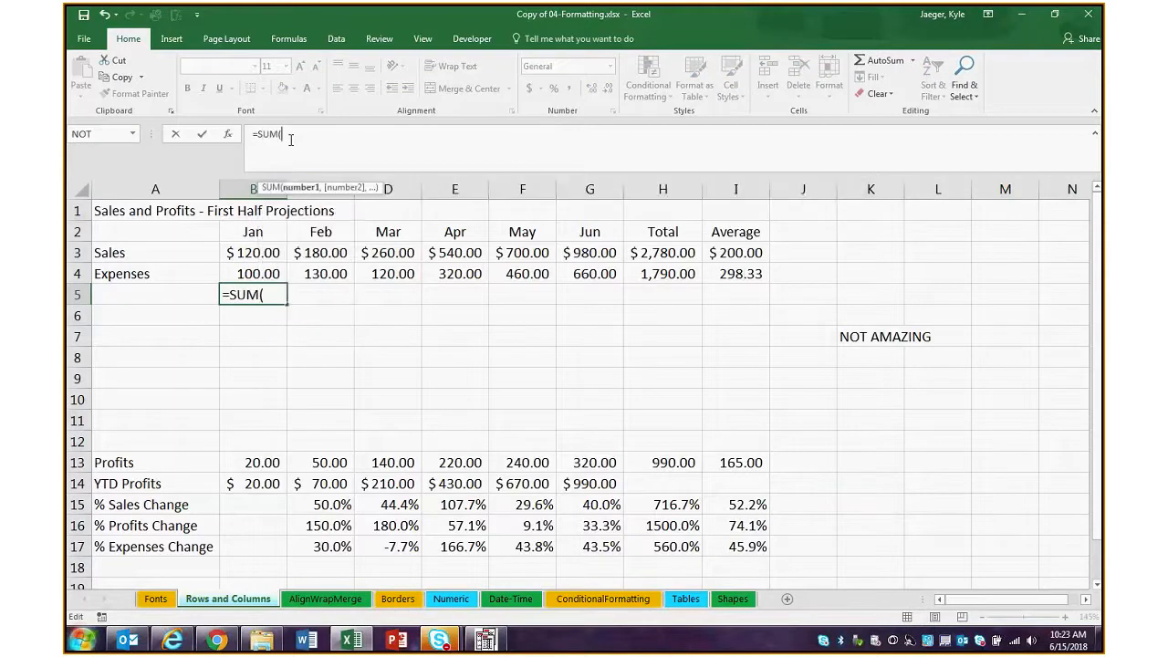
drag(255, 255, 258, 280)
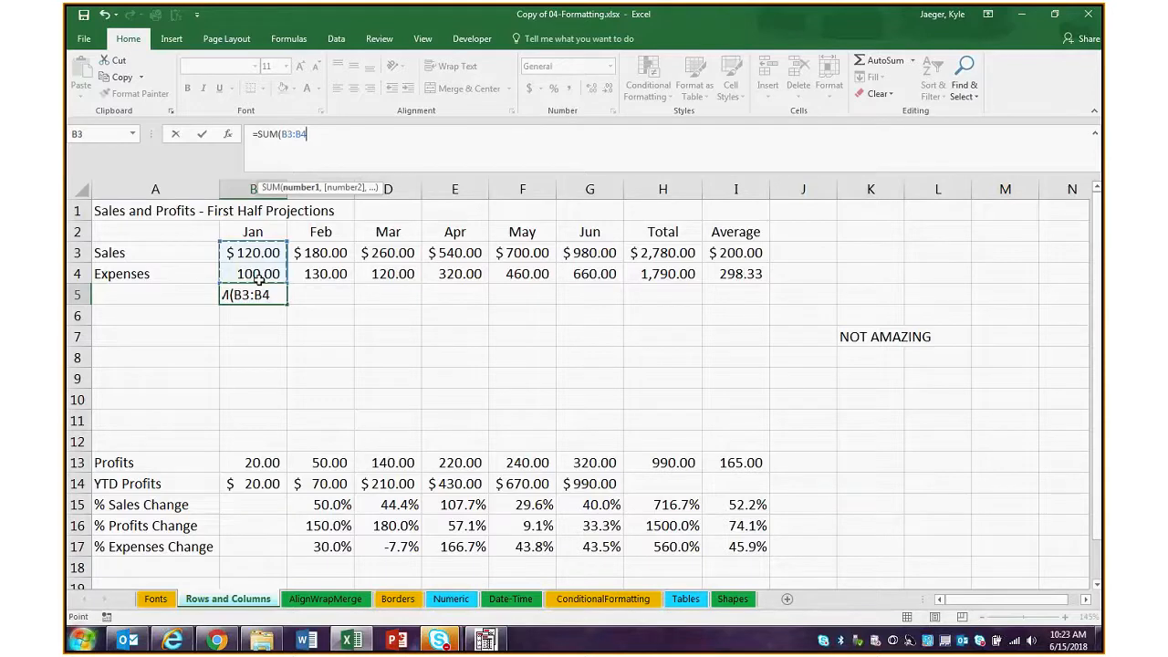
key(Return)
text(\)
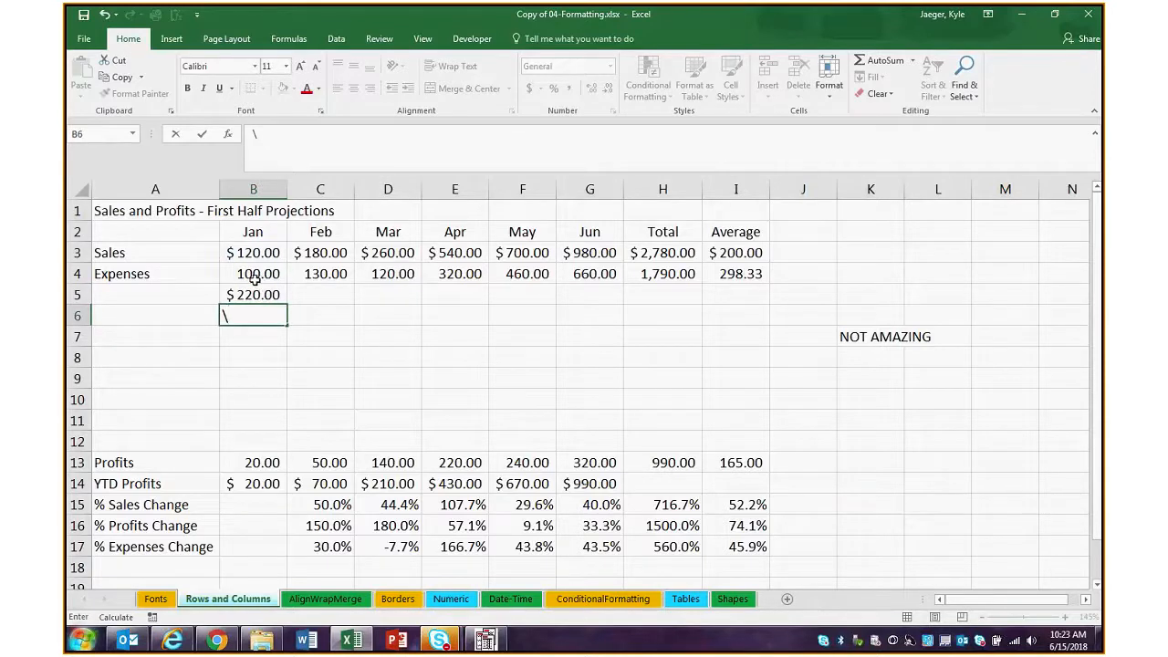
key(BackSpace)
Fill the January SUM formula from B5 across to the June column, G5
click(315, 356)
click(258, 294)
drag(286, 305, 625, 301)
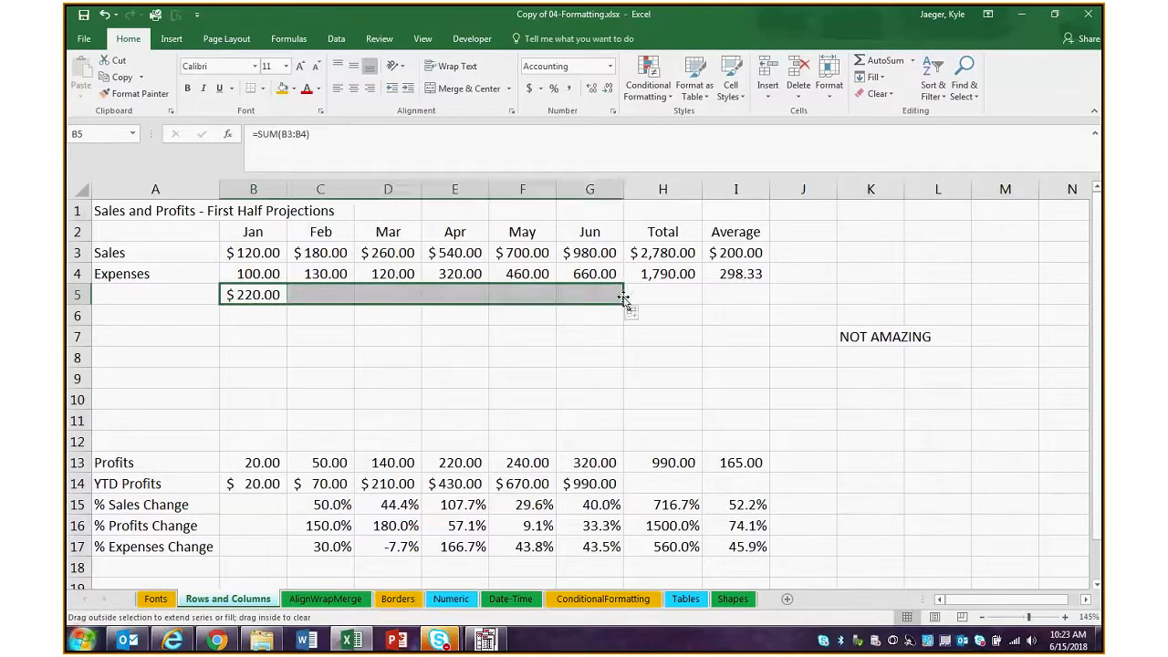
click(593, 378)
Widen the May and June columns to fit their row 5 amounts
drag(556, 189, 567, 189)
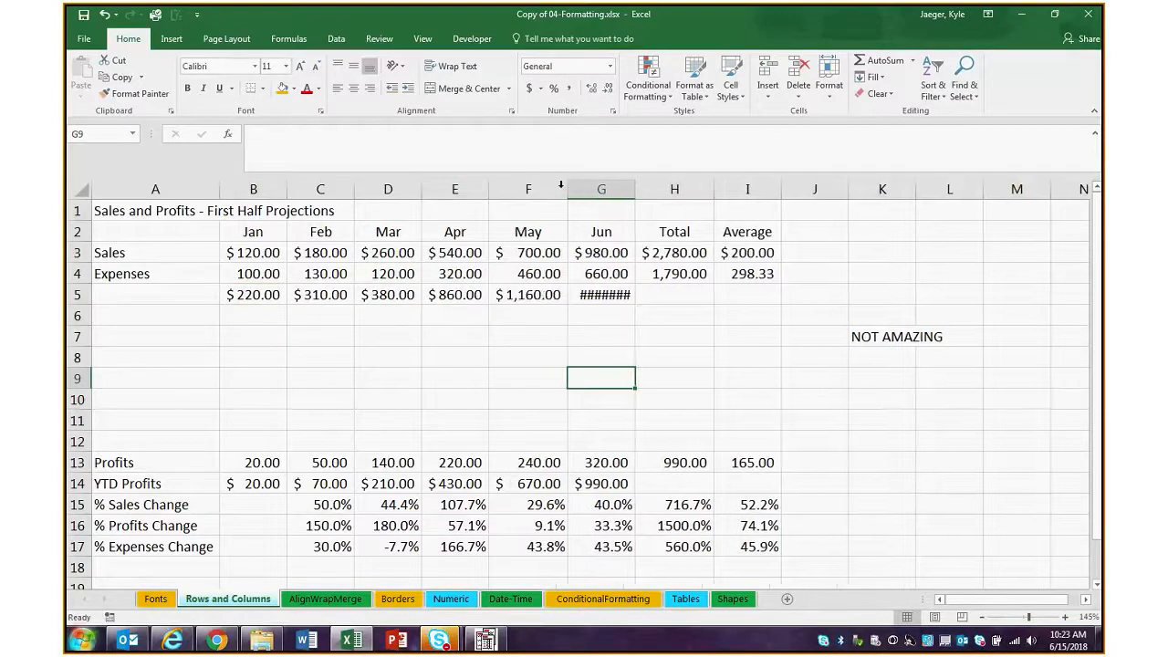
double_click(635, 189)
click(640, 343)
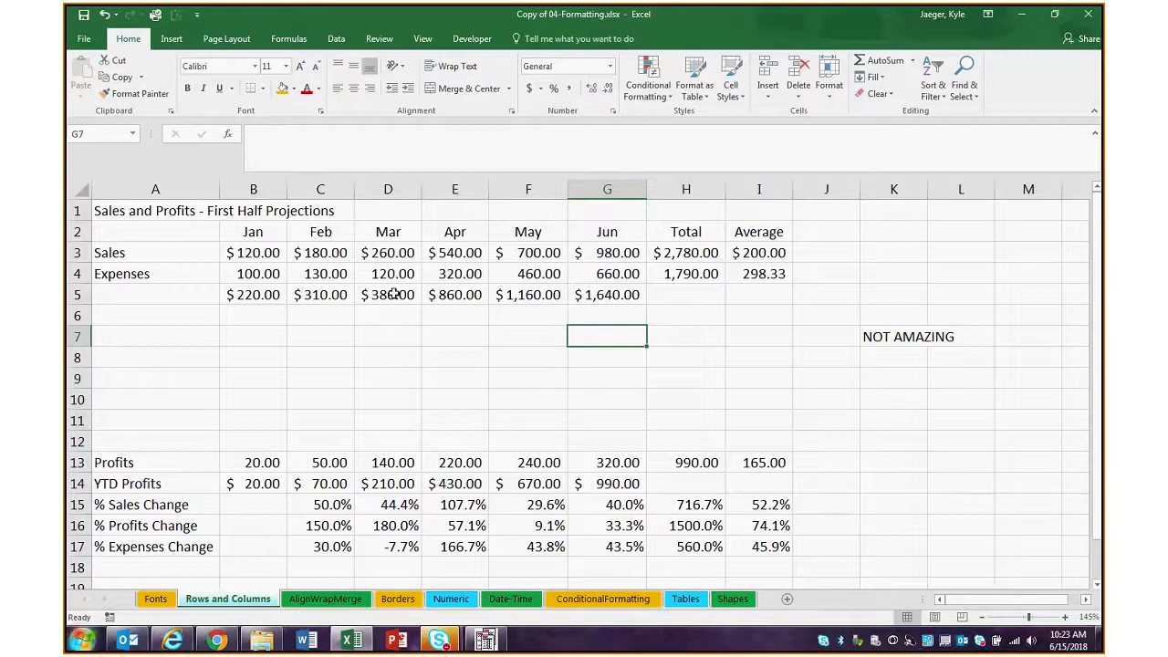
Compare the SUM formula in B5 with the Total formulas in H3 and H4
click(266, 293)
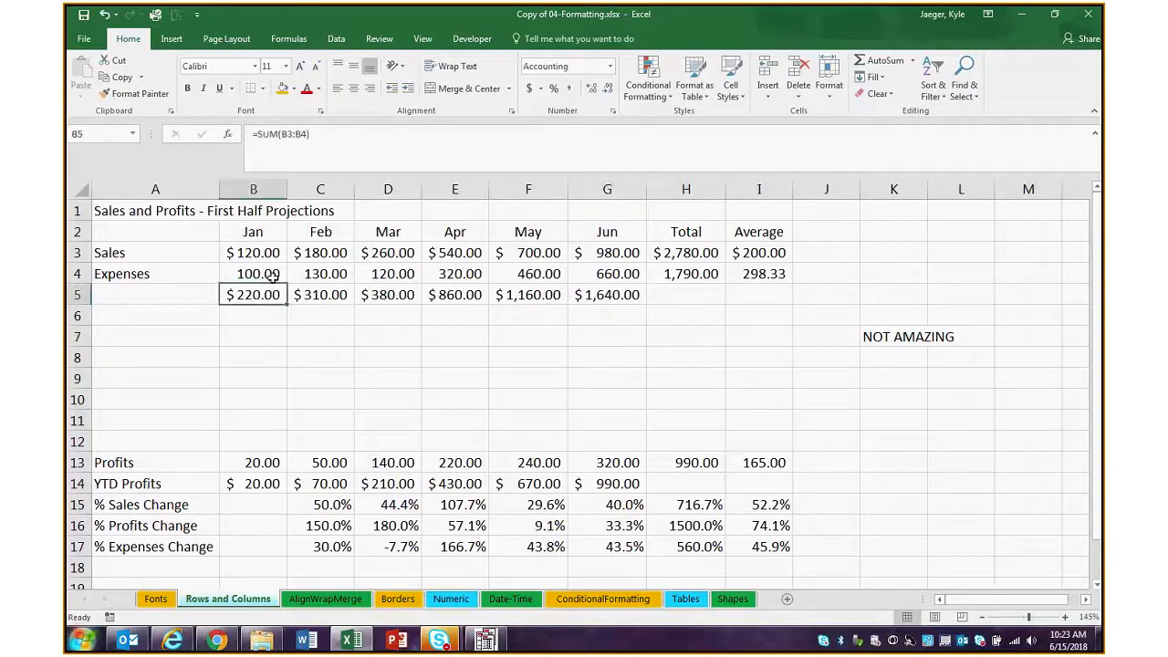
click(325, 253)
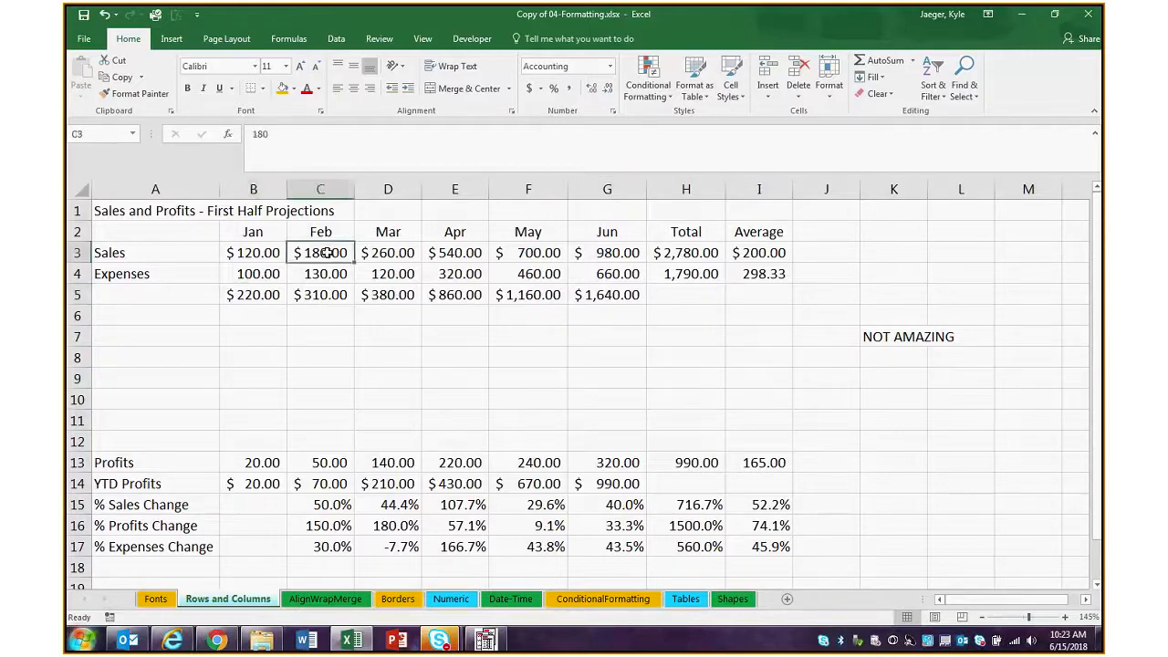
click(669, 252)
click(672, 288)
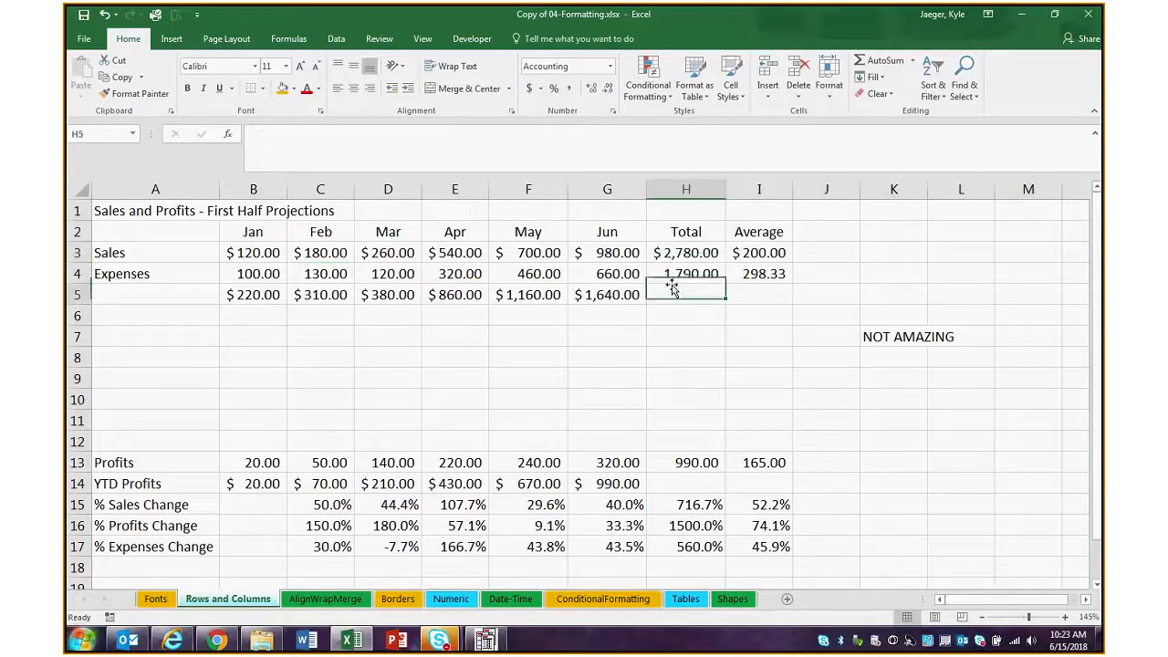
click(673, 254)
click(675, 273)
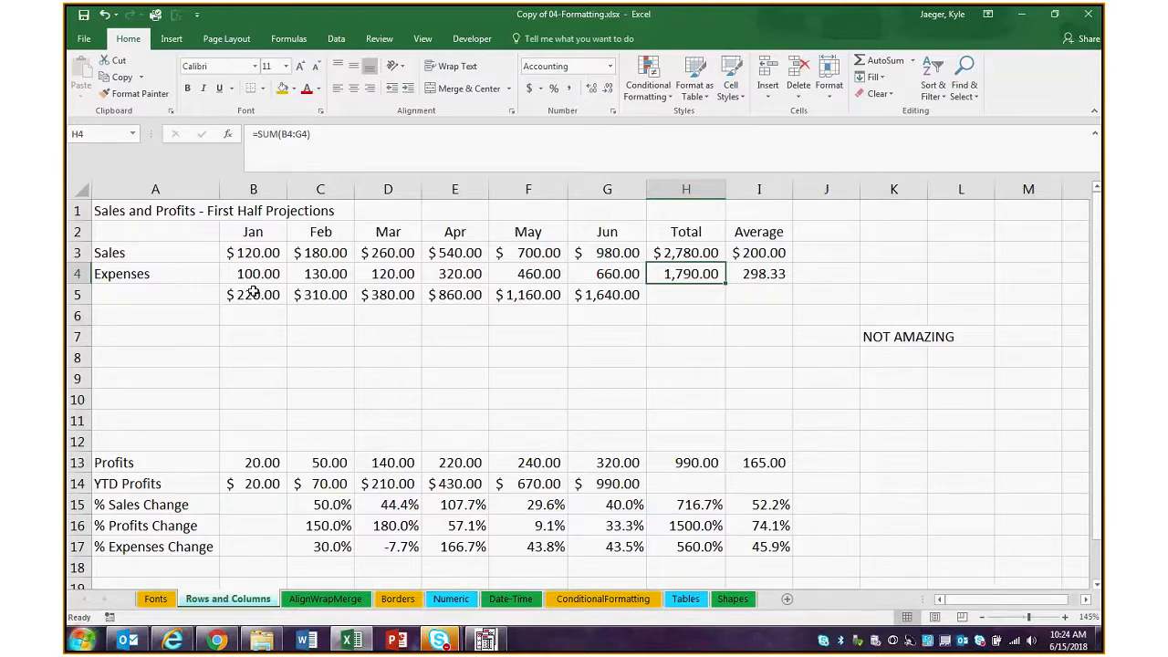
Display the cell ranges referenced by the Sales and Expenses Total formulas in H3 and H4
click(695, 260)
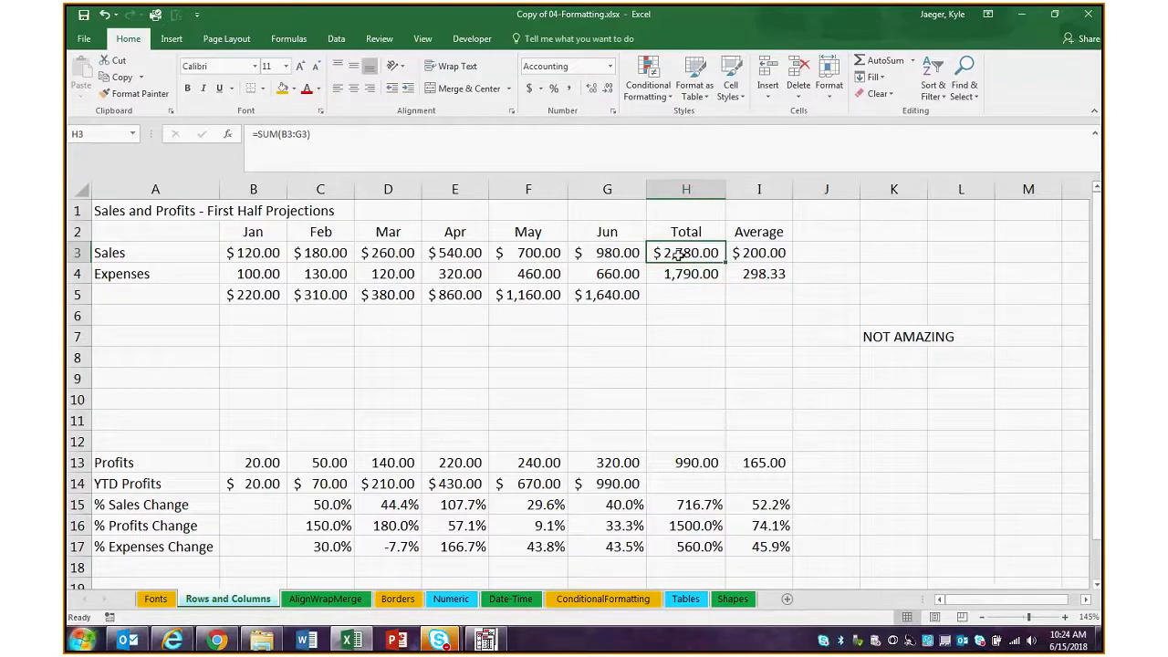
double_click(678, 255)
click(706, 354)
double_click(680, 257)
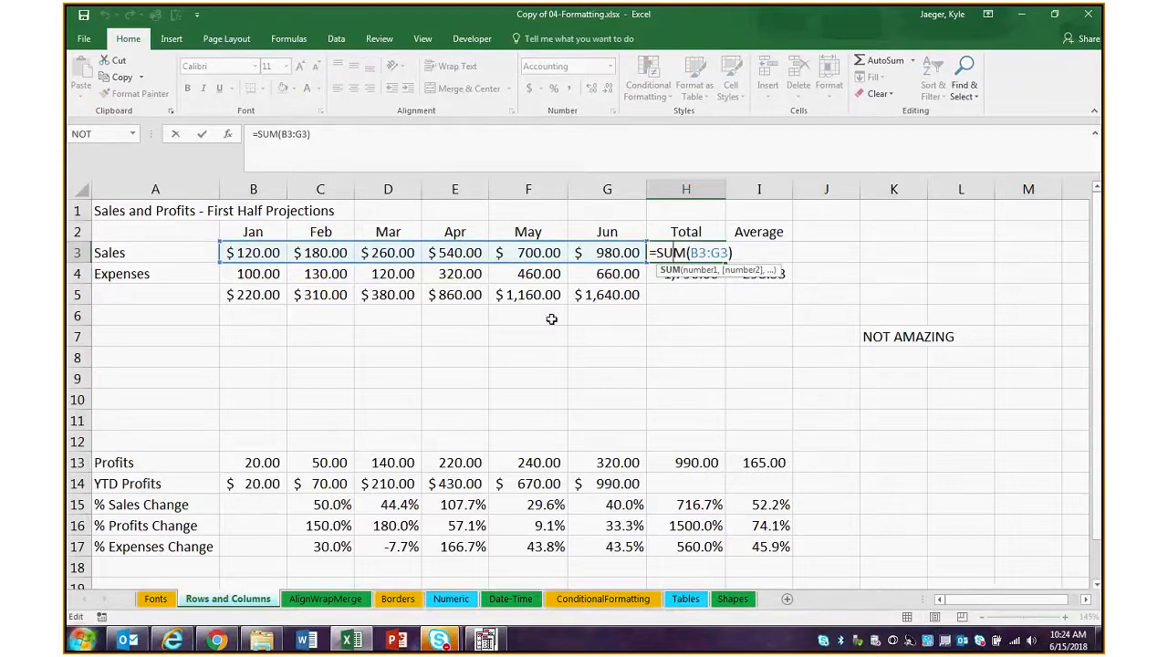
click(700, 351)
double_click(687, 274)
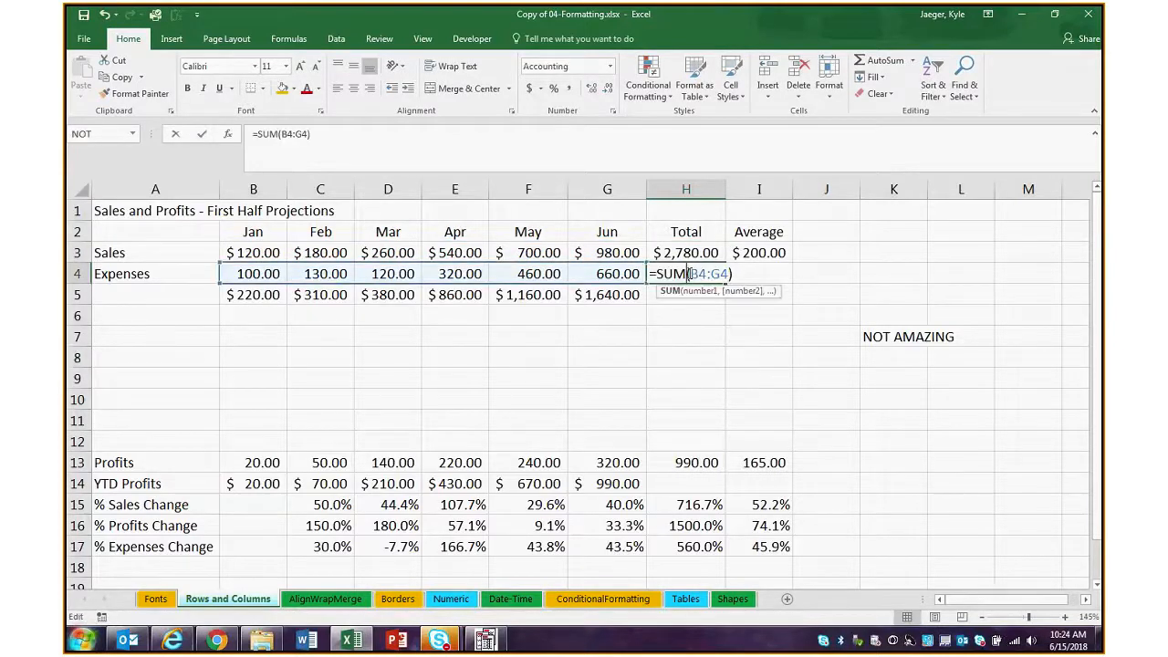
Check which cells each row 5 SUM formula references, going from June in G5 back to January in B5
double_click(607, 295)
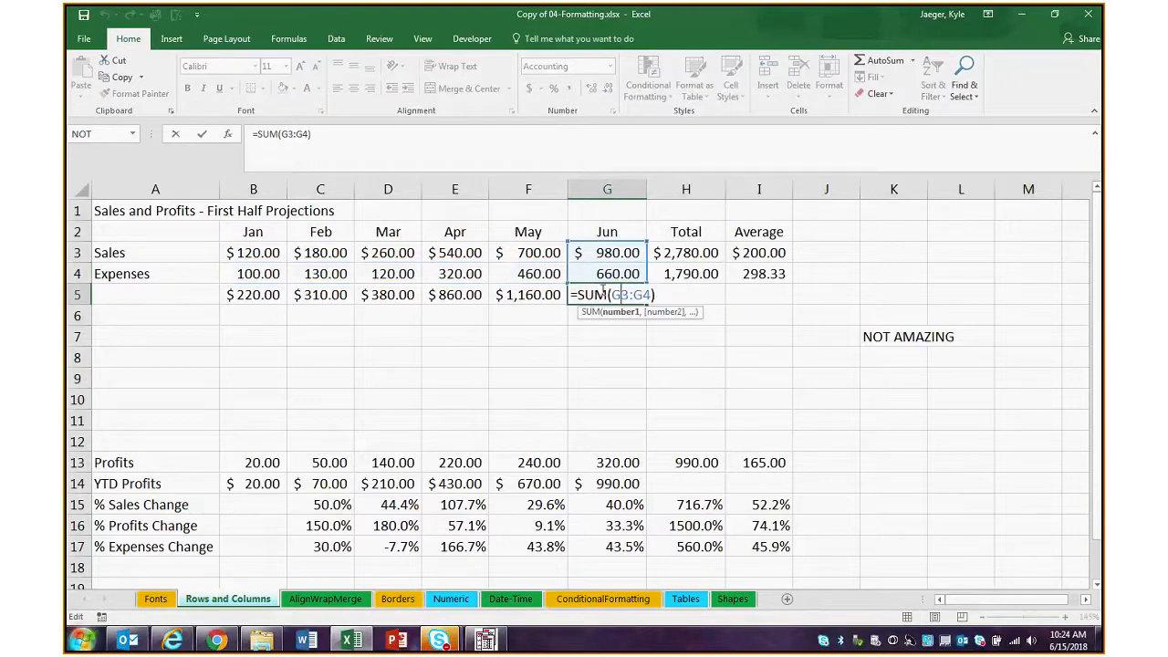
double_click(525, 295)
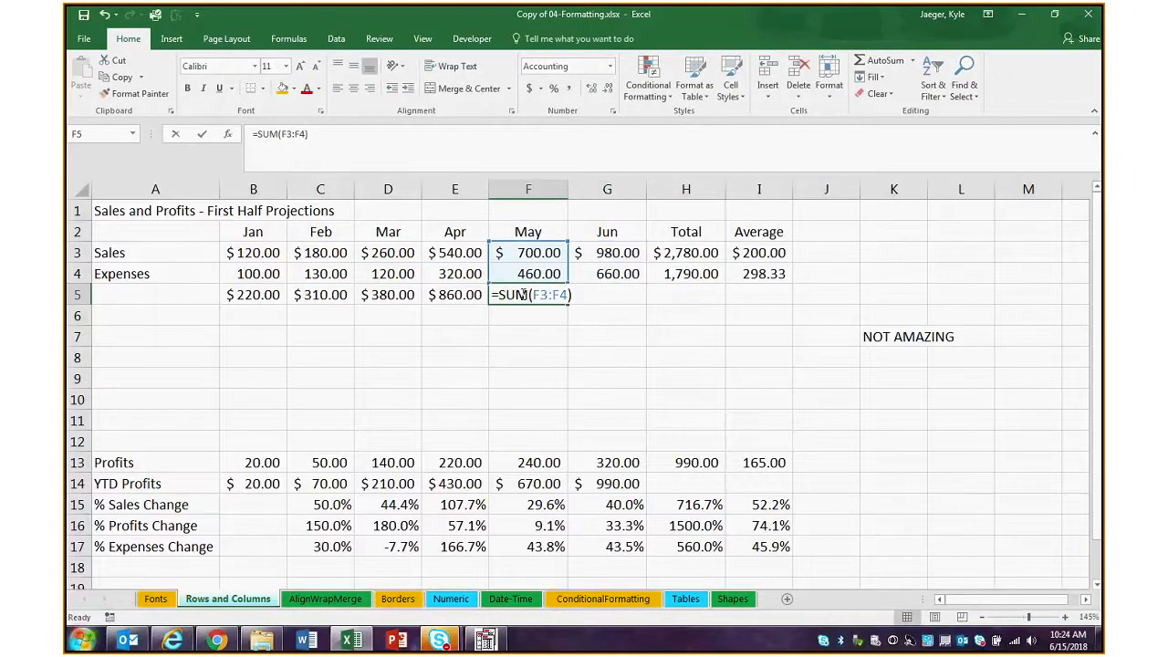
double_click(443, 295)
double_click(386, 294)
double_click(319, 295)
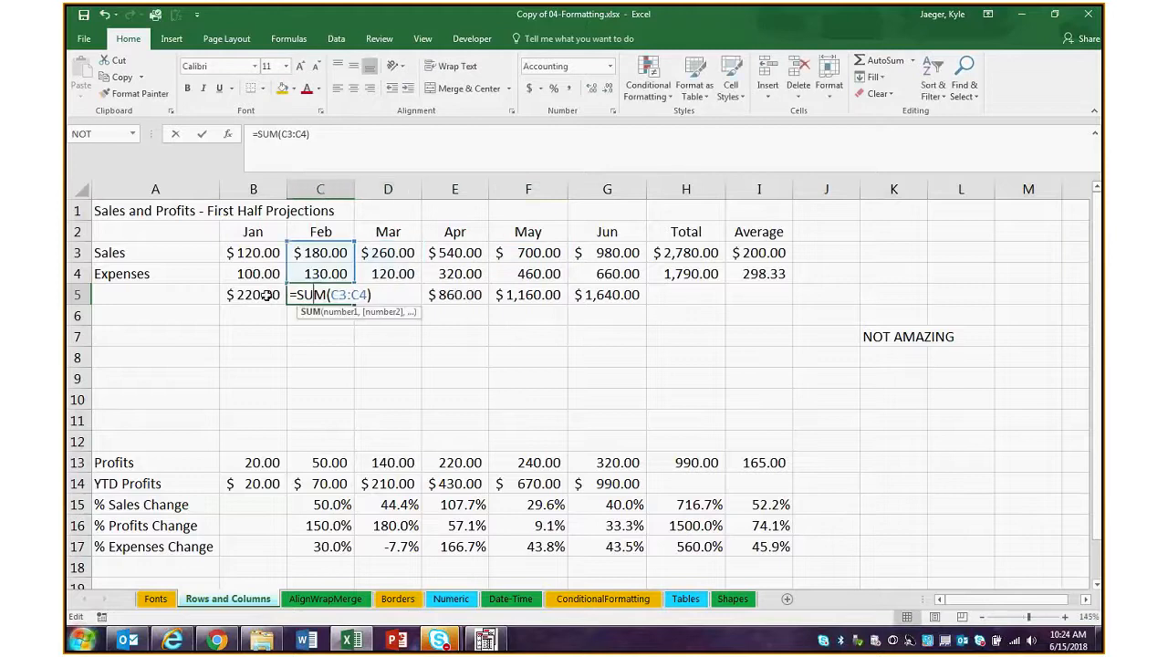
double_click(261, 294)
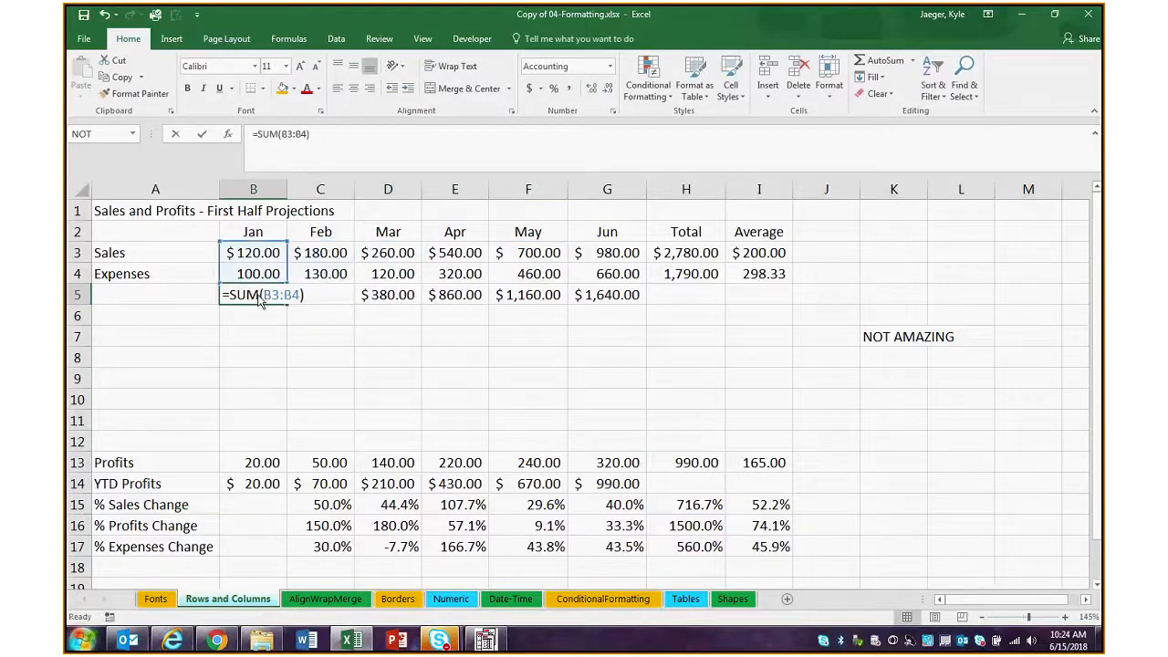
click(415, 366)
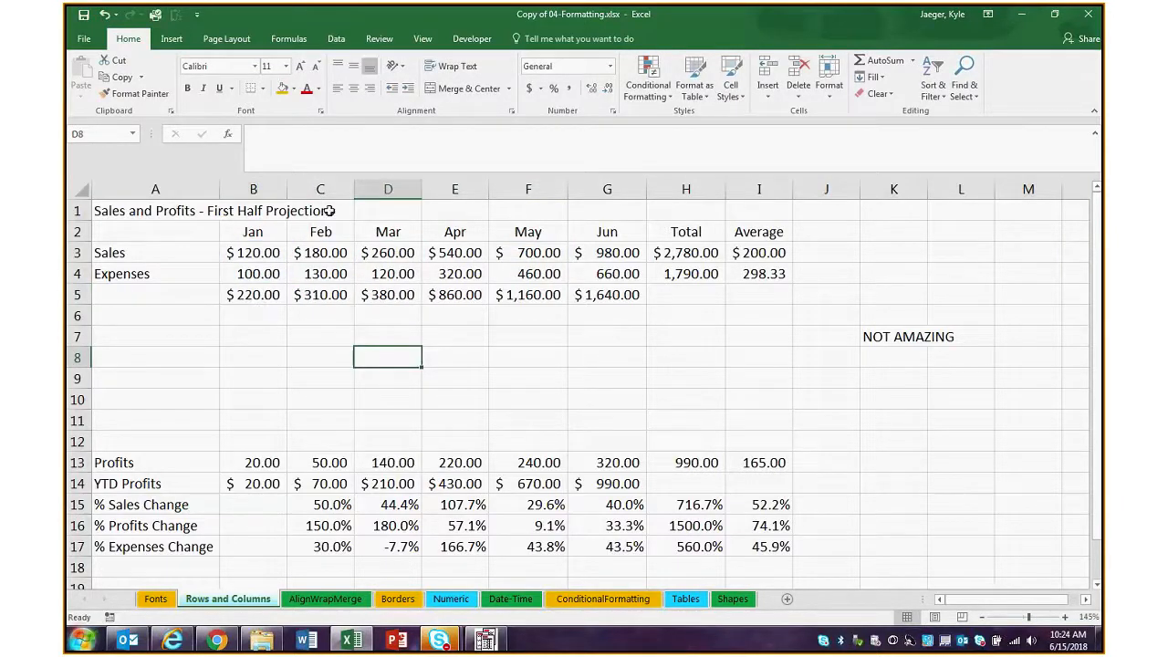
Review the range summed in H3, the January values in B3:B4 and the monthly sums in B5:G5
click(679, 258)
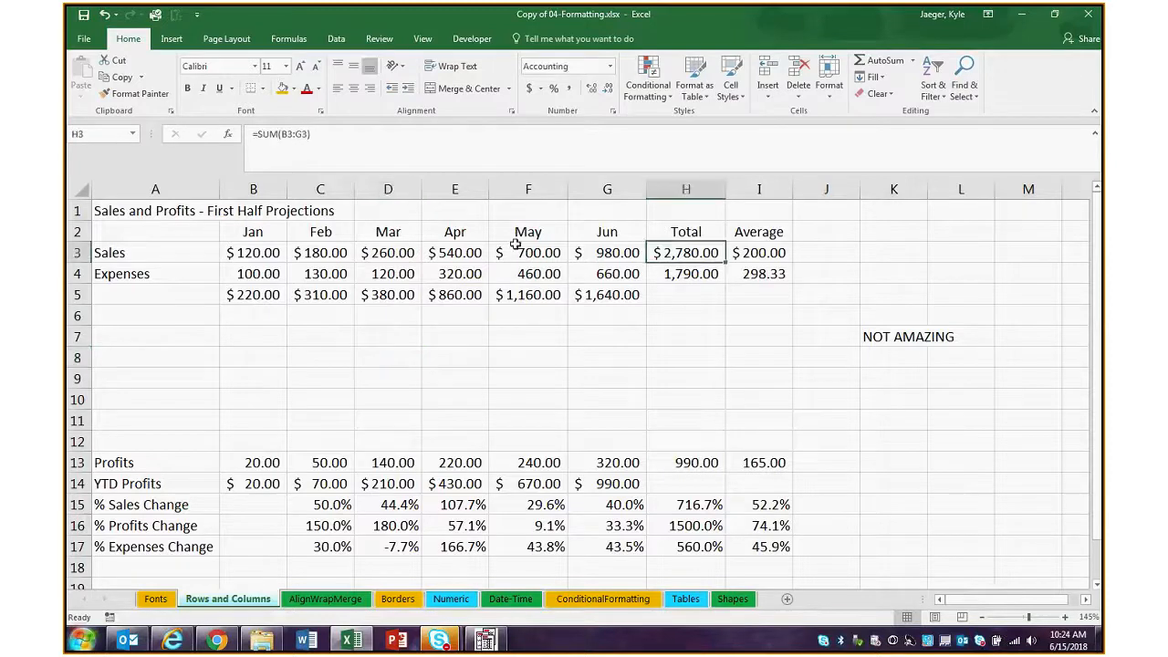
key(F2)
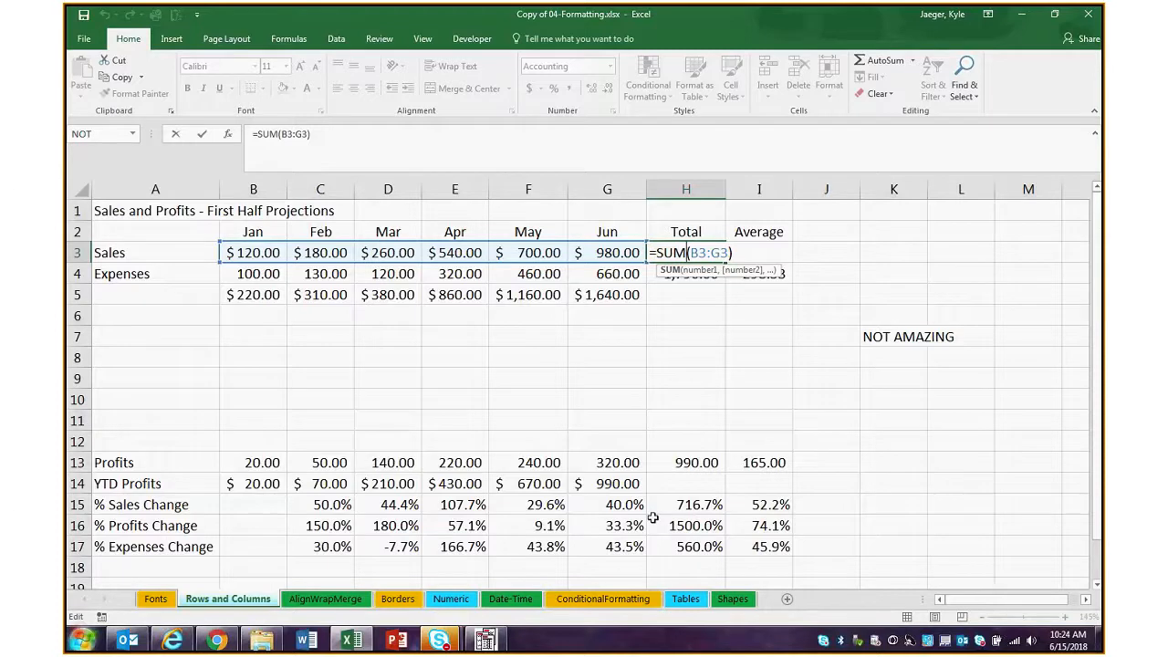
click(564, 338)
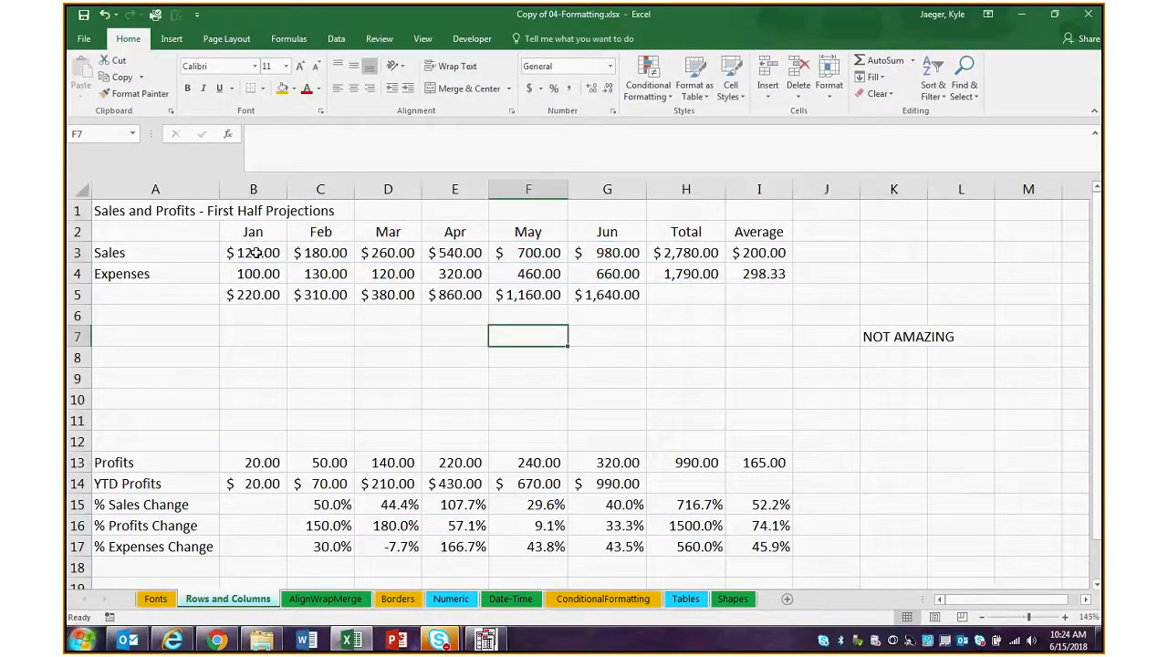
drag(256, 253, 258, 273)
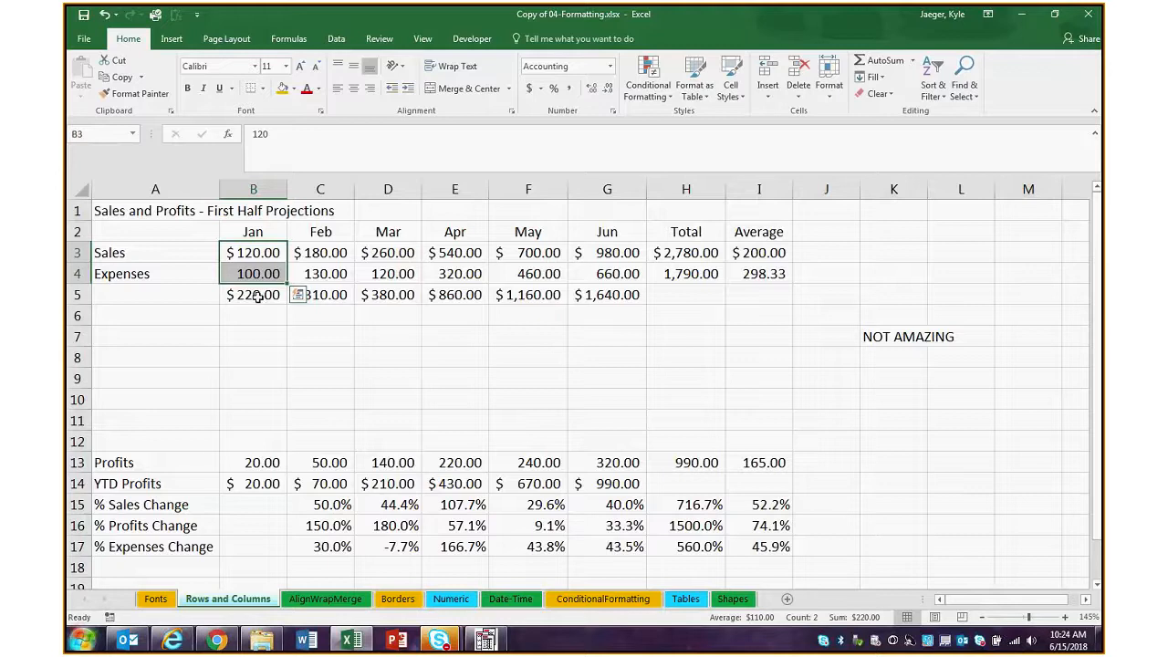
click(256, 354)
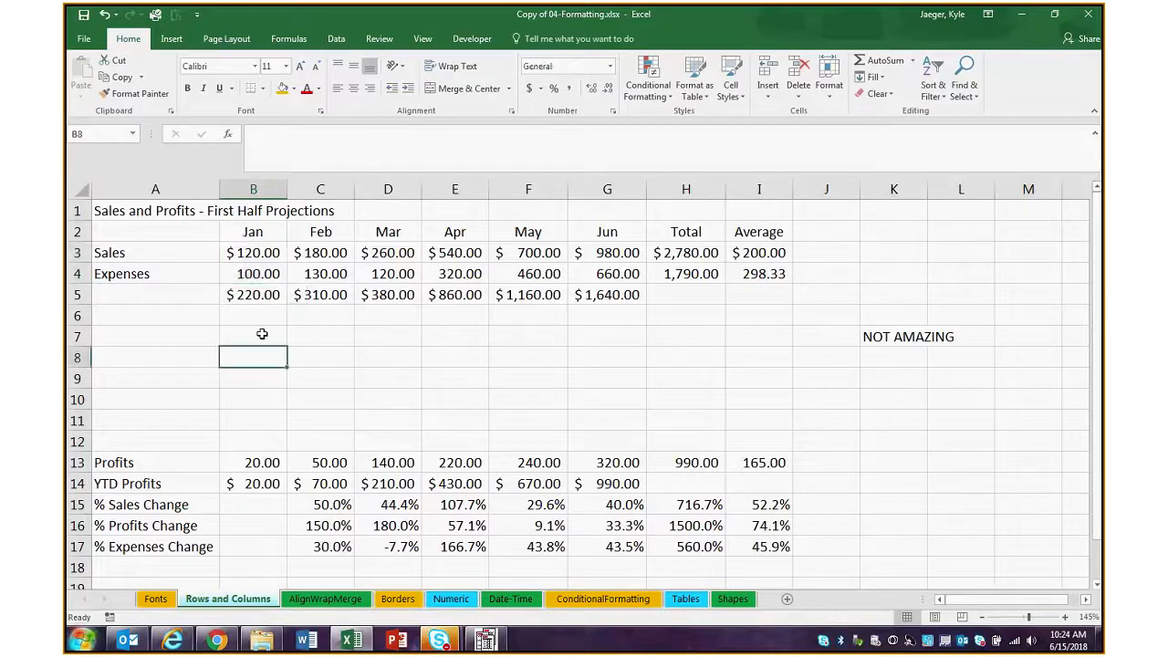
drag(252, 294, 608, 293)
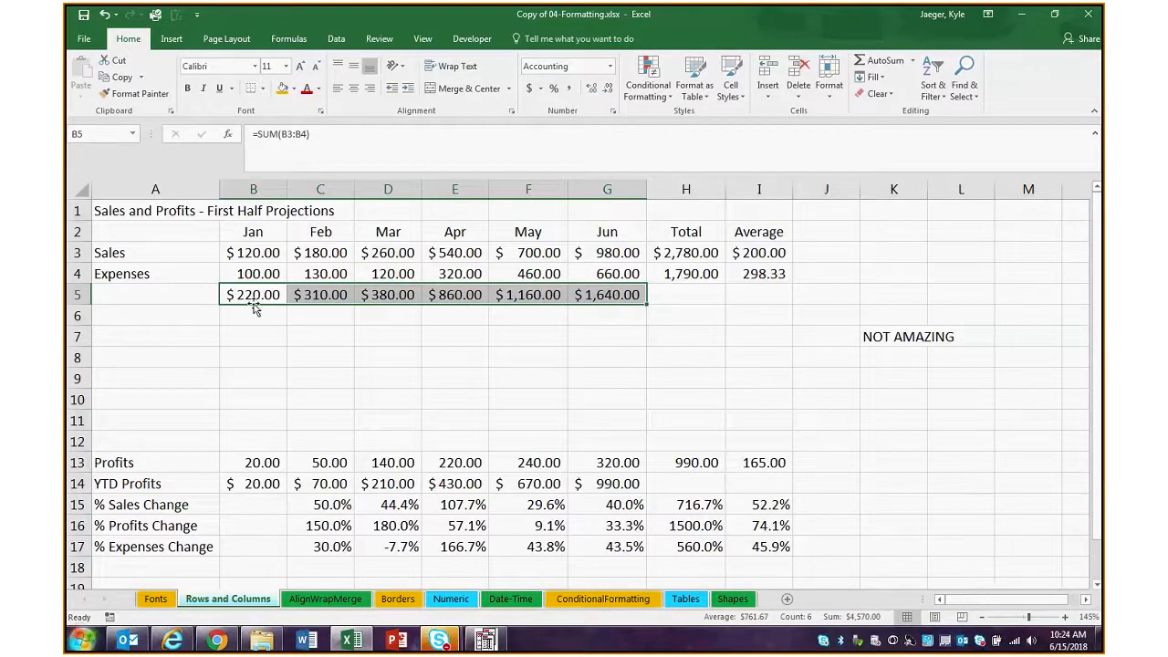
click(337, 412)
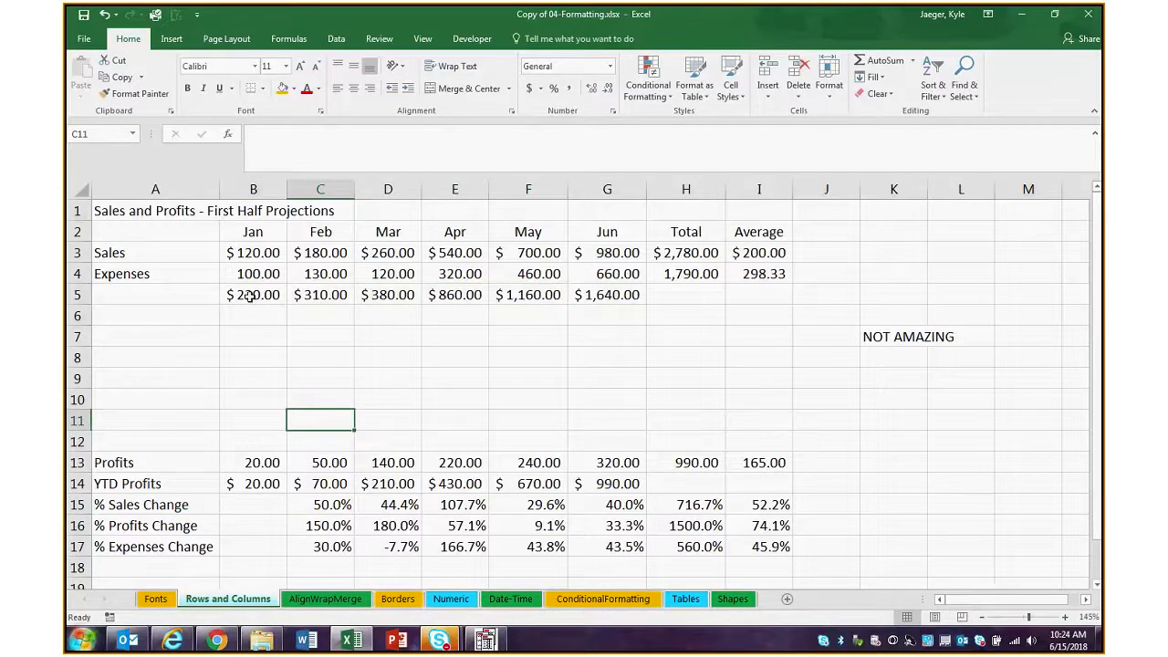
Delete the monthly SUM formulas from B5:G5
drag(249, 296, 609, 295)
key(Delete)
click(417, 415)
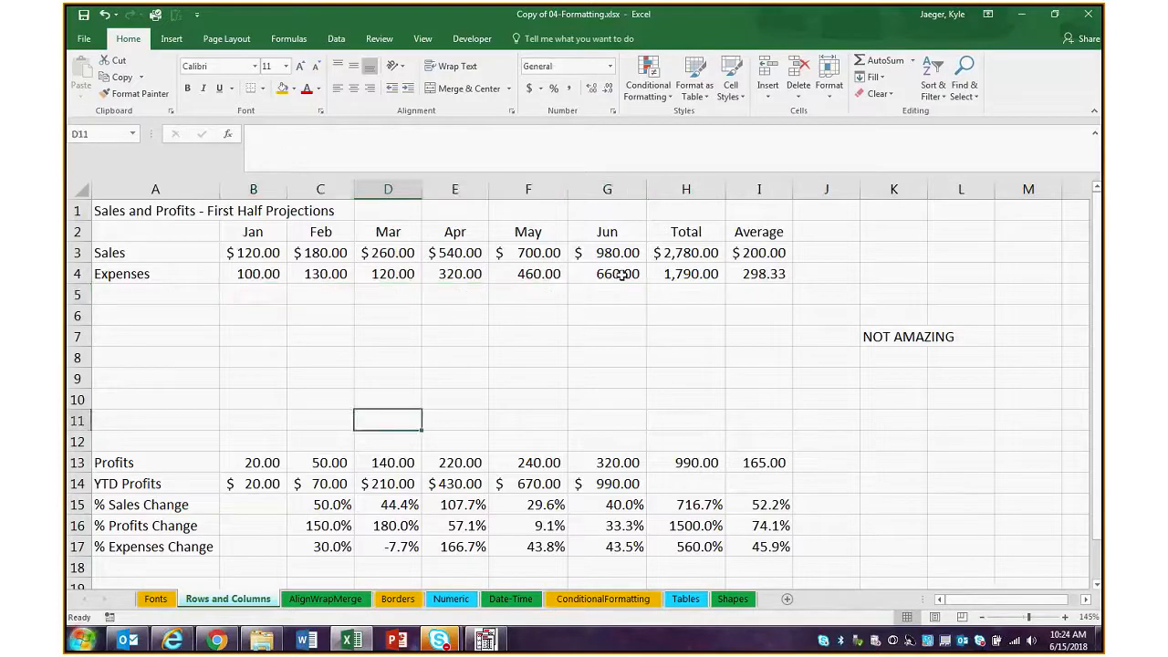
Format A2:G4 as a table with headers in a red Light style and turn on its Total Row
drag(155, 232, 620, 274)
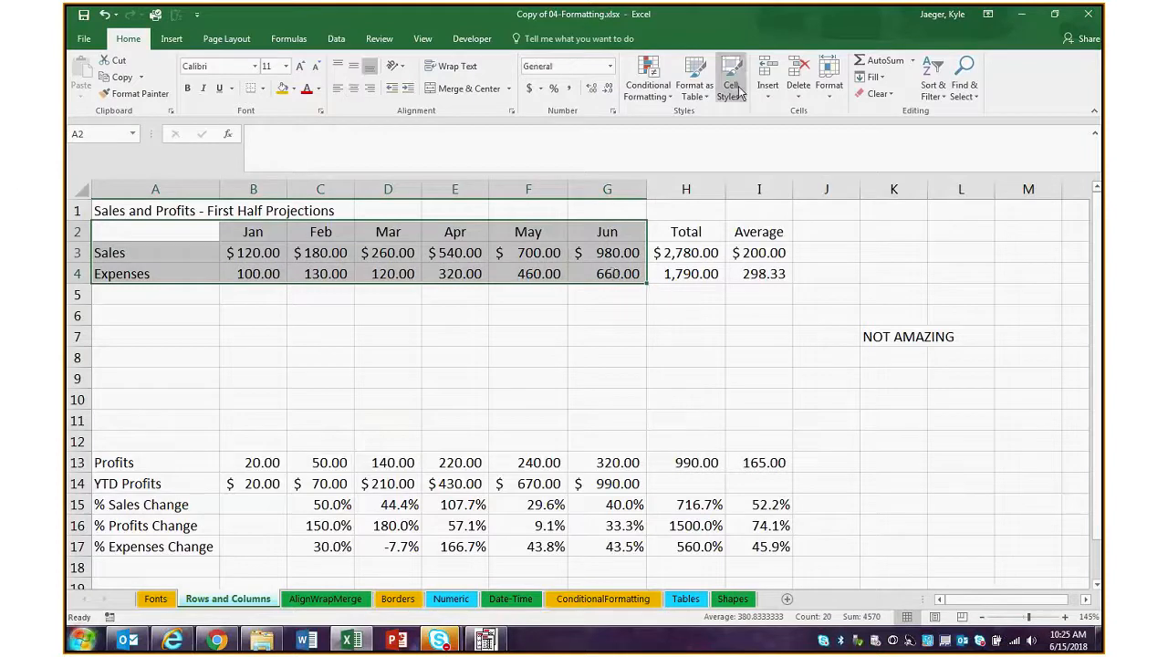
click(694, 84)
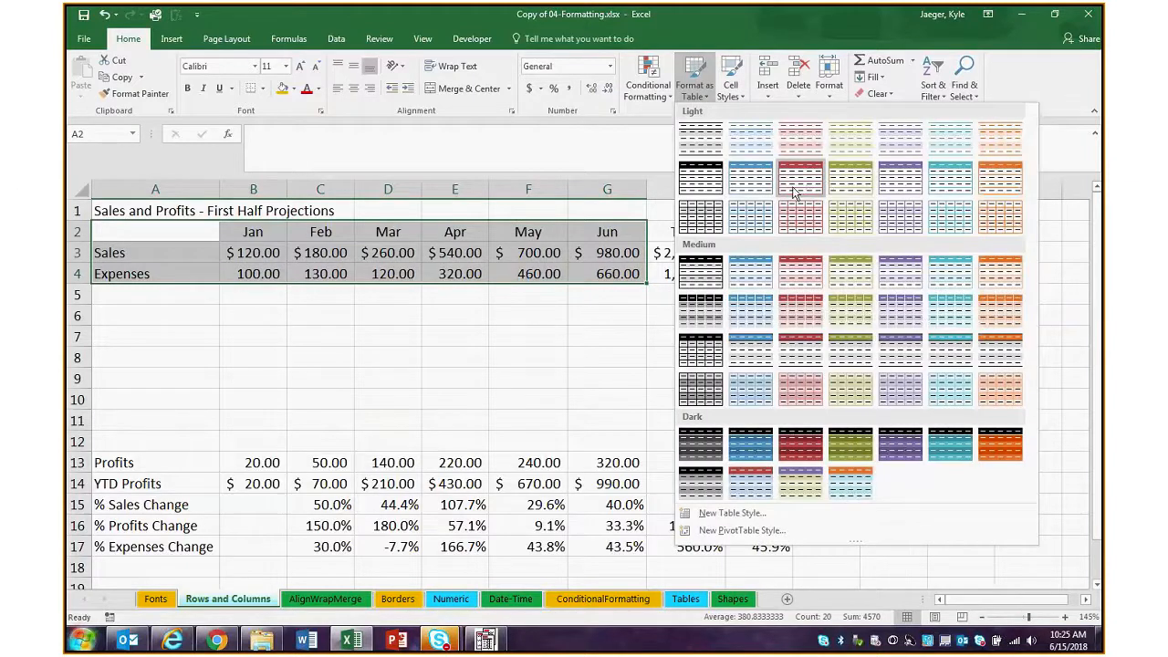
click(794, 192)
click(553, 357)
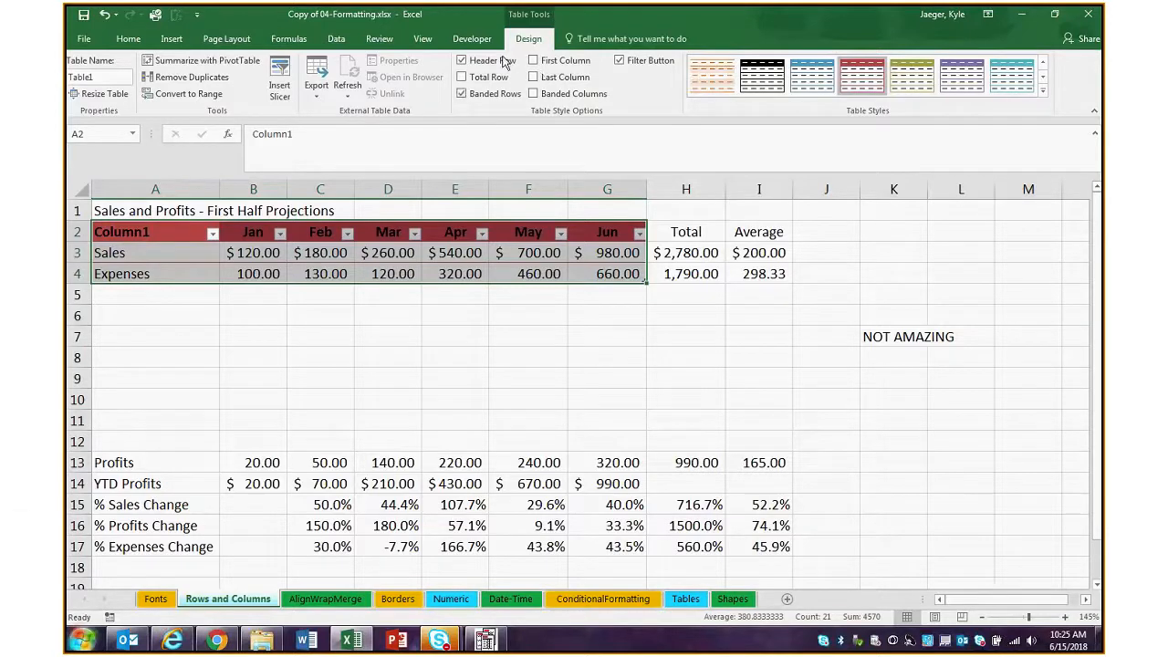
click(462, 78)
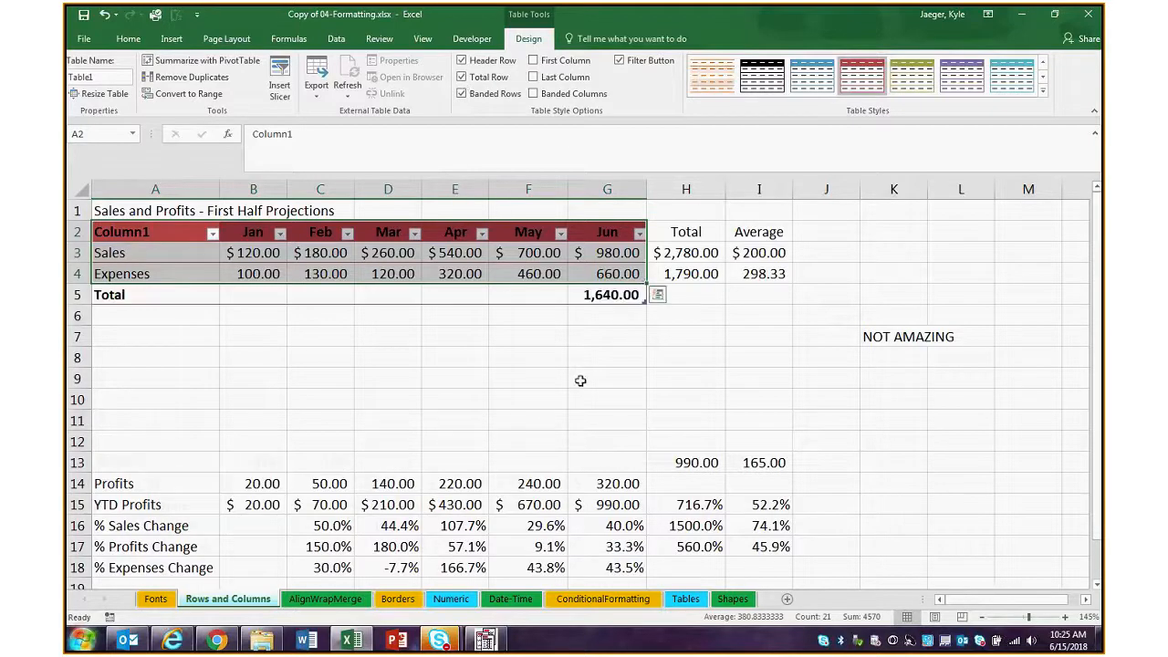
click(582, 334)
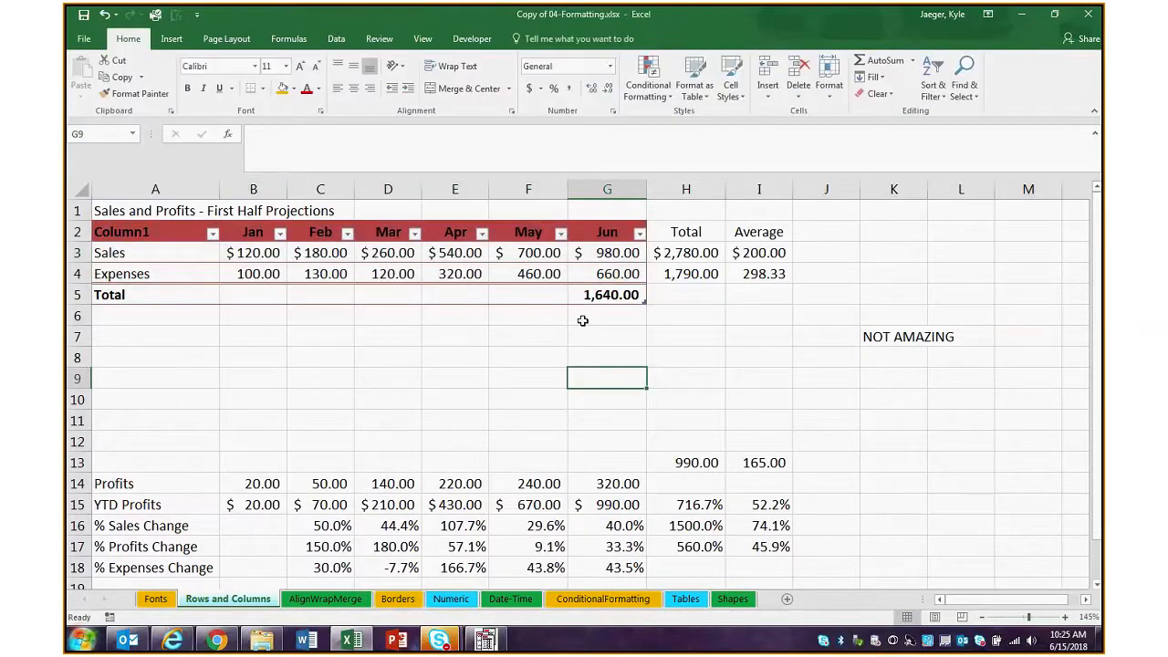
Set the May and April cells of the table's Total row to Sum
click(525, 293)
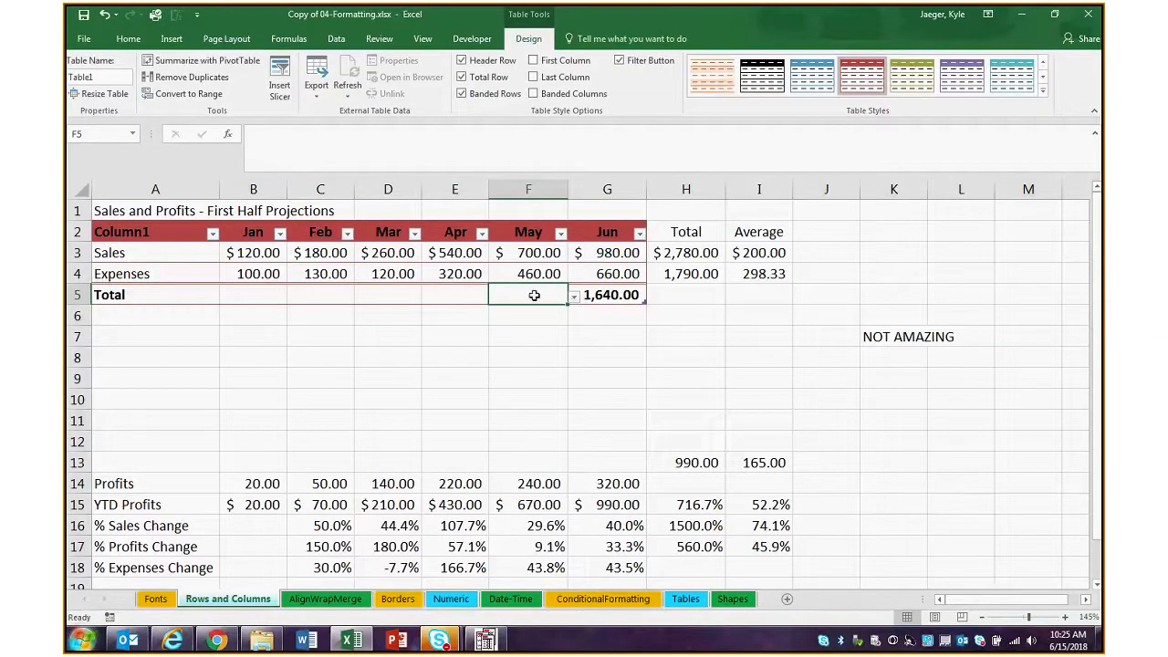
click(574, 296)
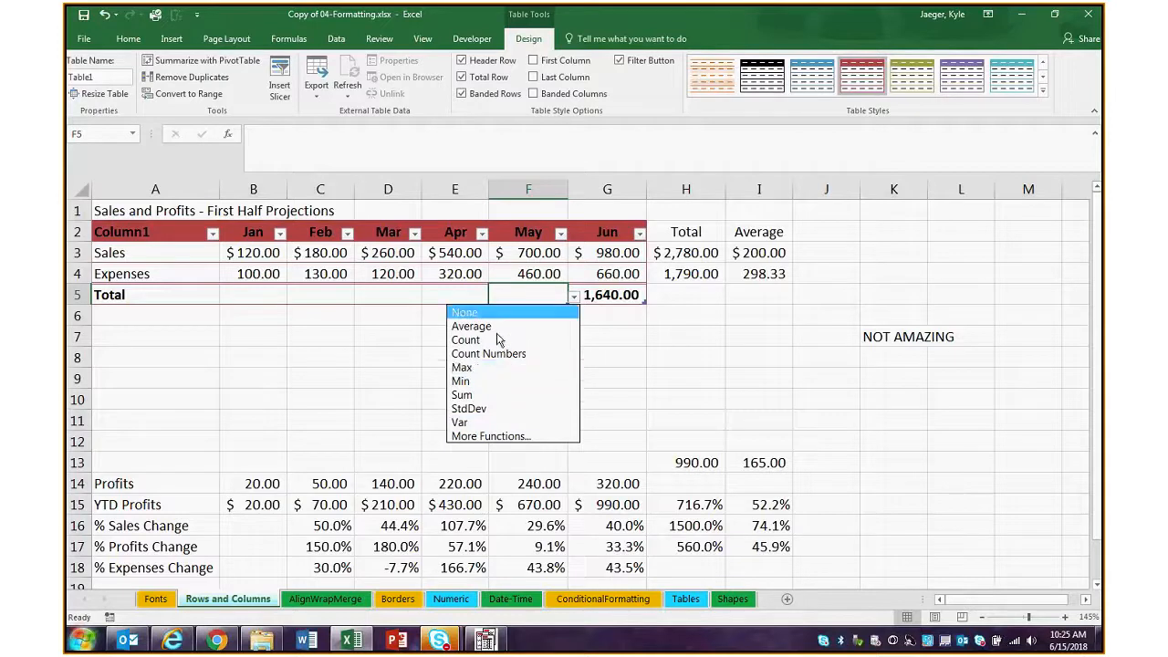
click(499, 395)
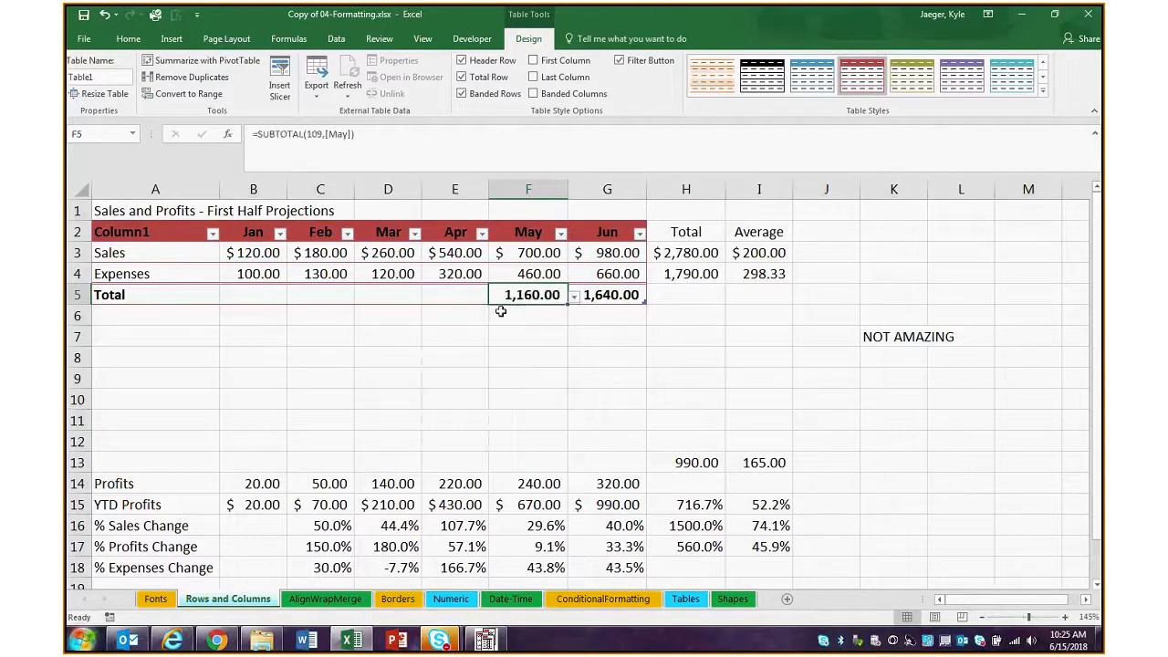
click(461, 295)
click(493, 296)
click(406, 395)
Set the March, February and January cells of the Total row to Sum
click(417, 300)
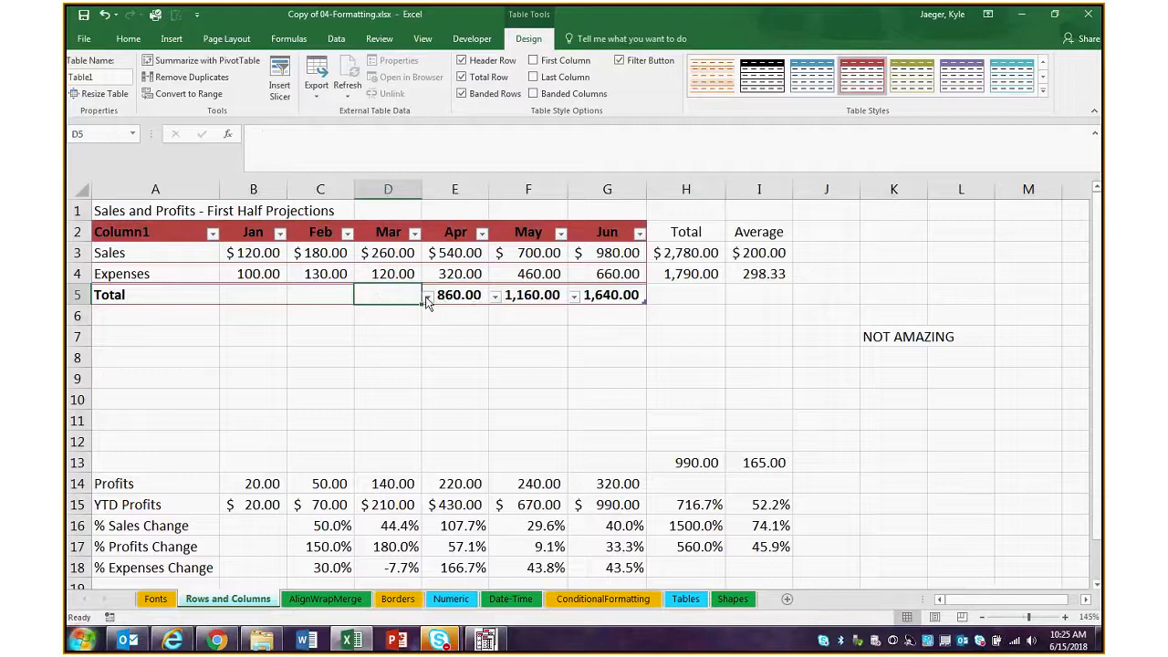
click(426, 297)
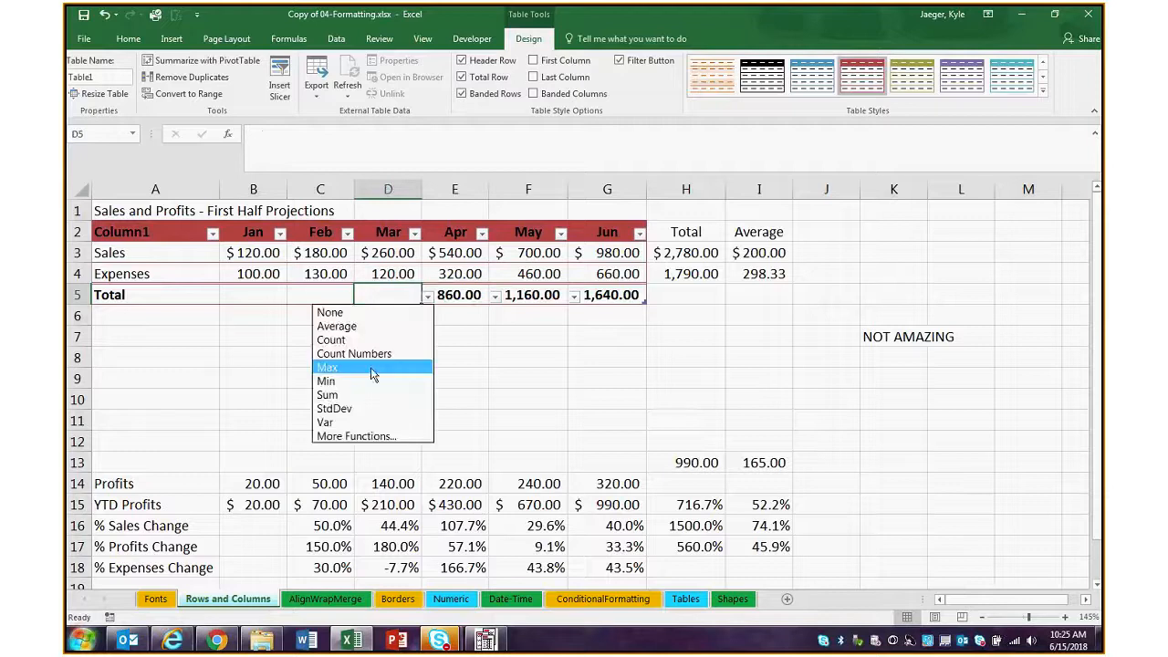
click(340, 395)
click(427, 296)
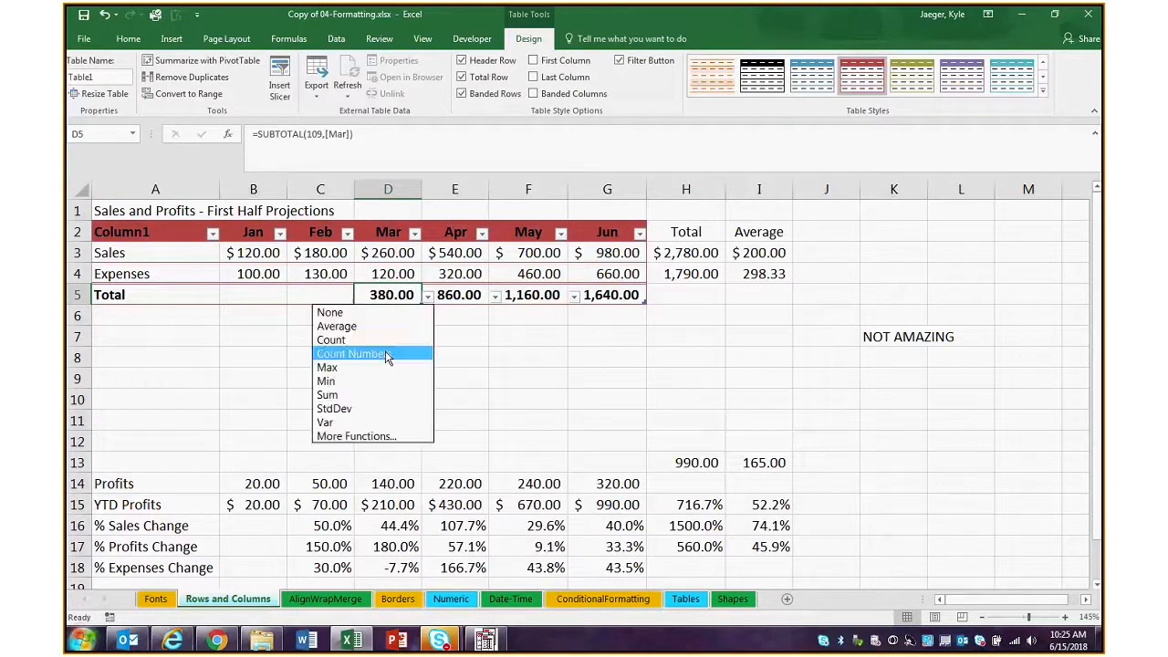
click(330, 297)
click(360, 296)
click(293, 395)
click(266, 297)
click(293, 298)
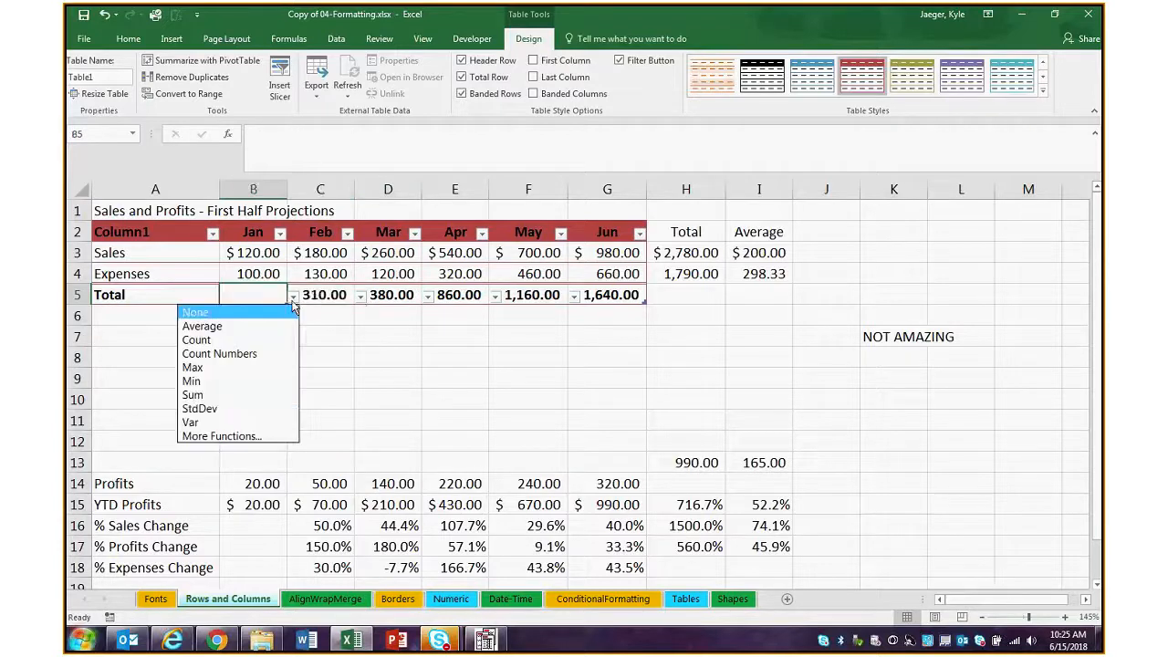
click(235, 395)
click(254, 360)
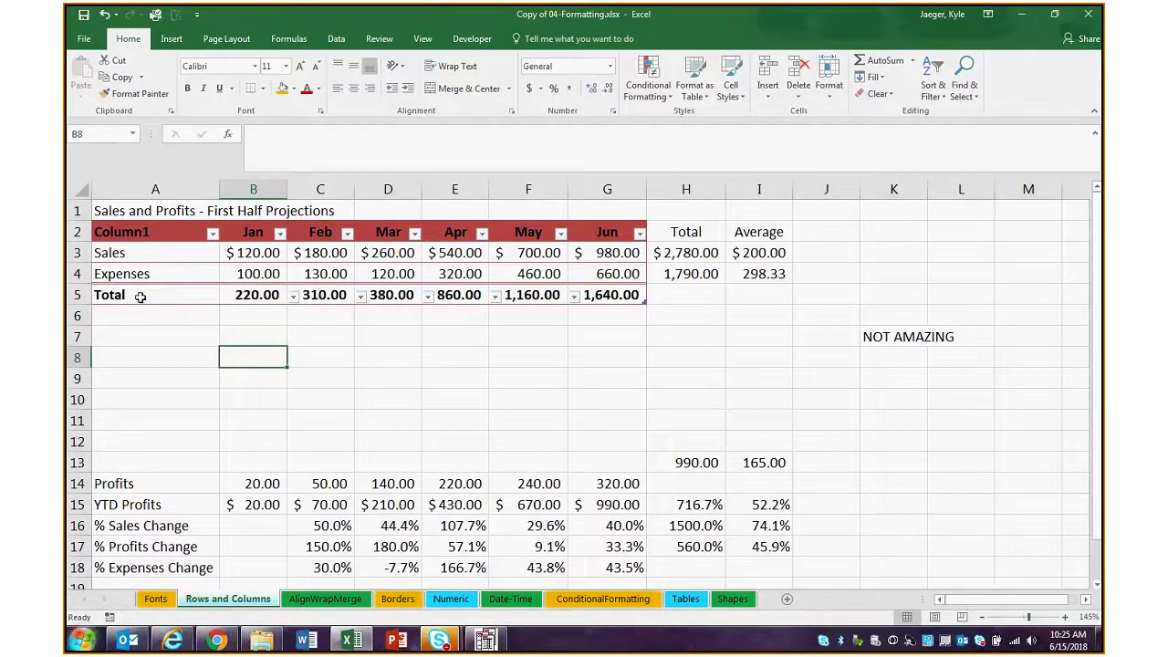
Insert a table row above Sales and enter 220 for January in B3
click(90, 261)
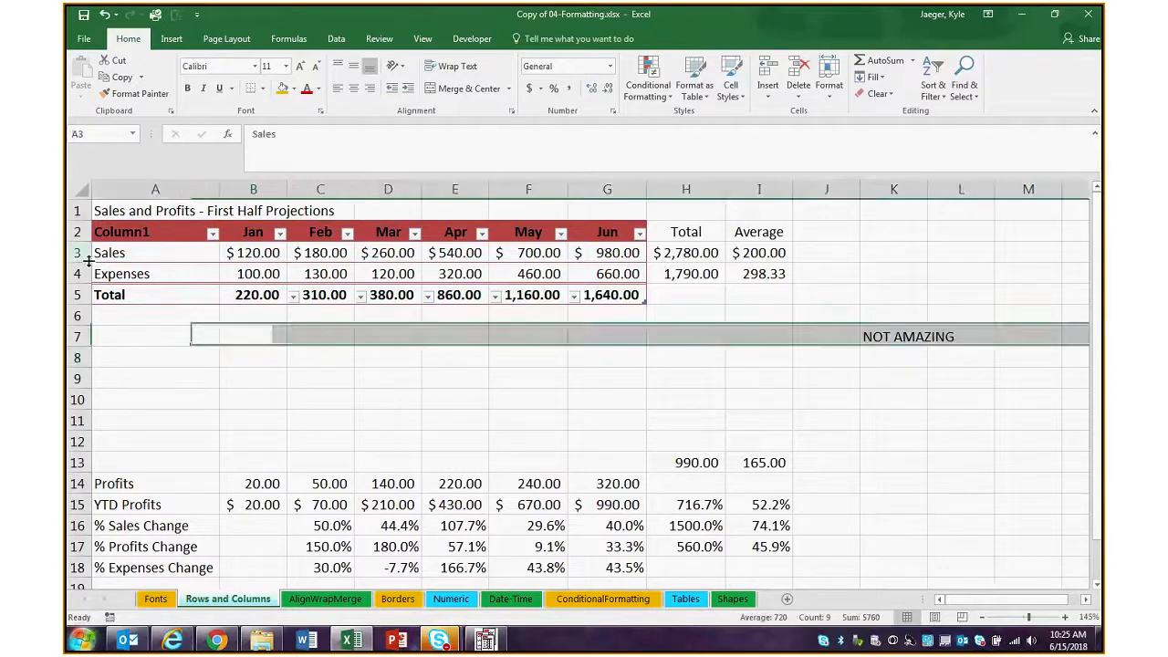
key(ctrl+shift+plus)
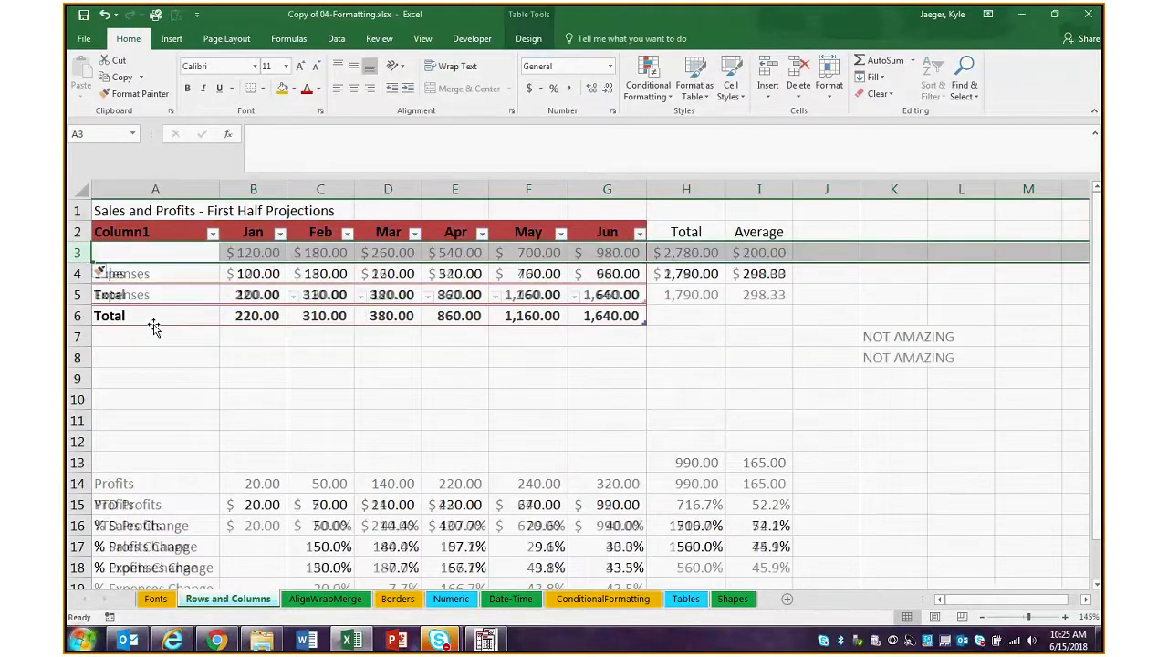
click(232, 253)
text(220)
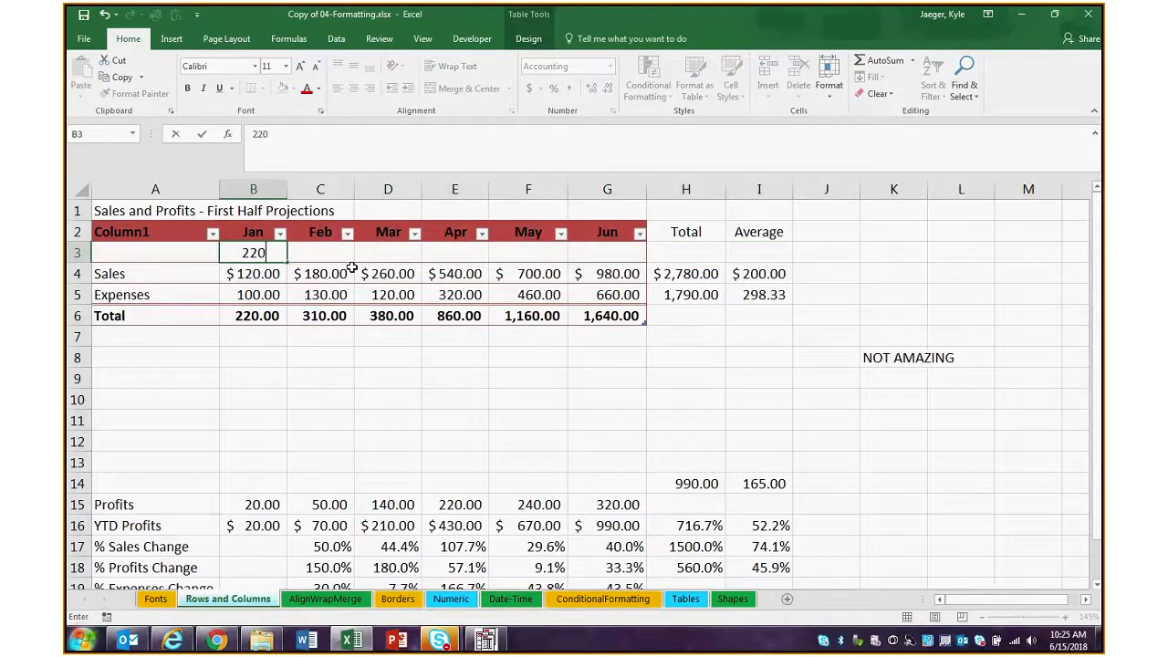
key(Return)
Enter 2000 for February in C3 and autofit the width of column C
click(324, 252)
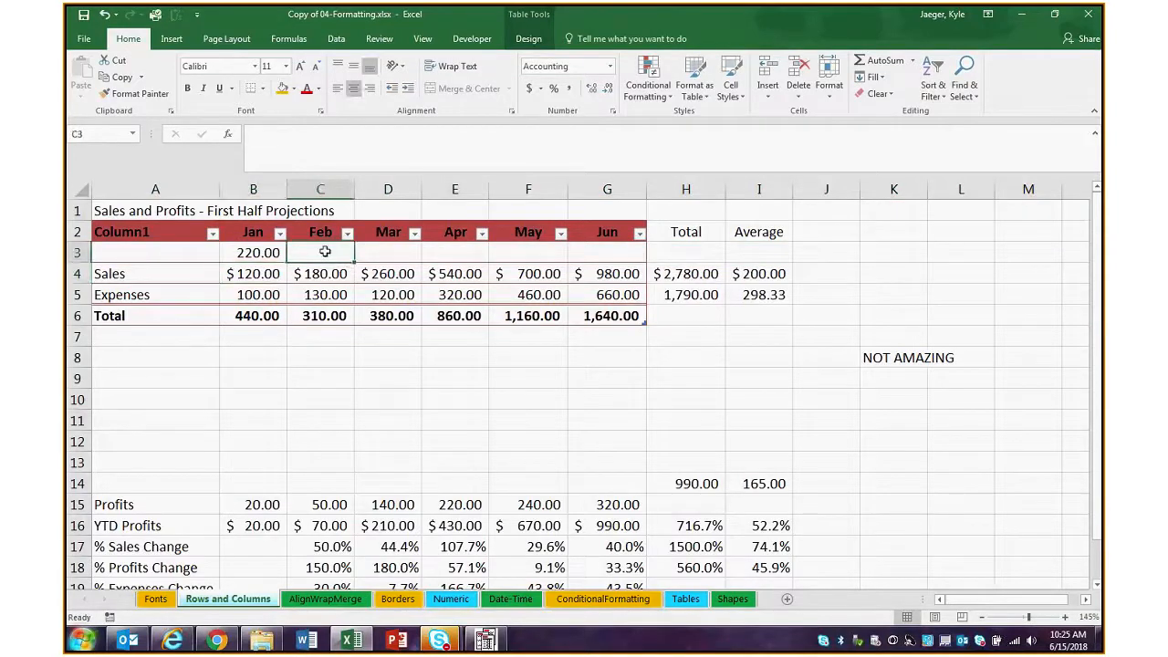
text(2000)
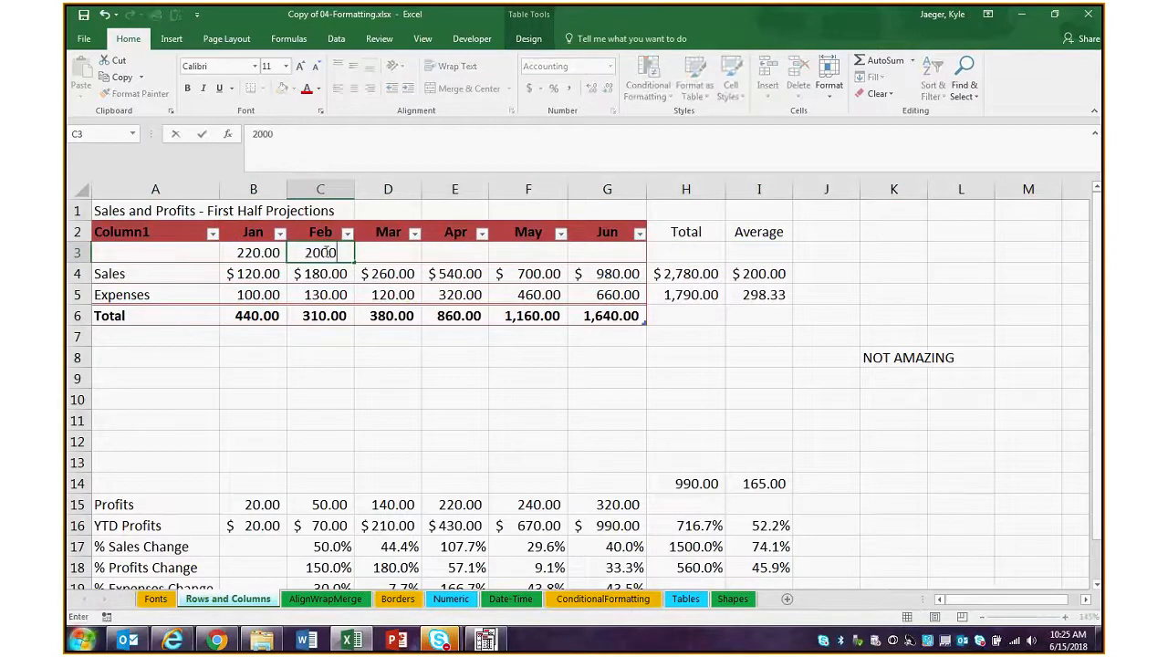
key(Return)
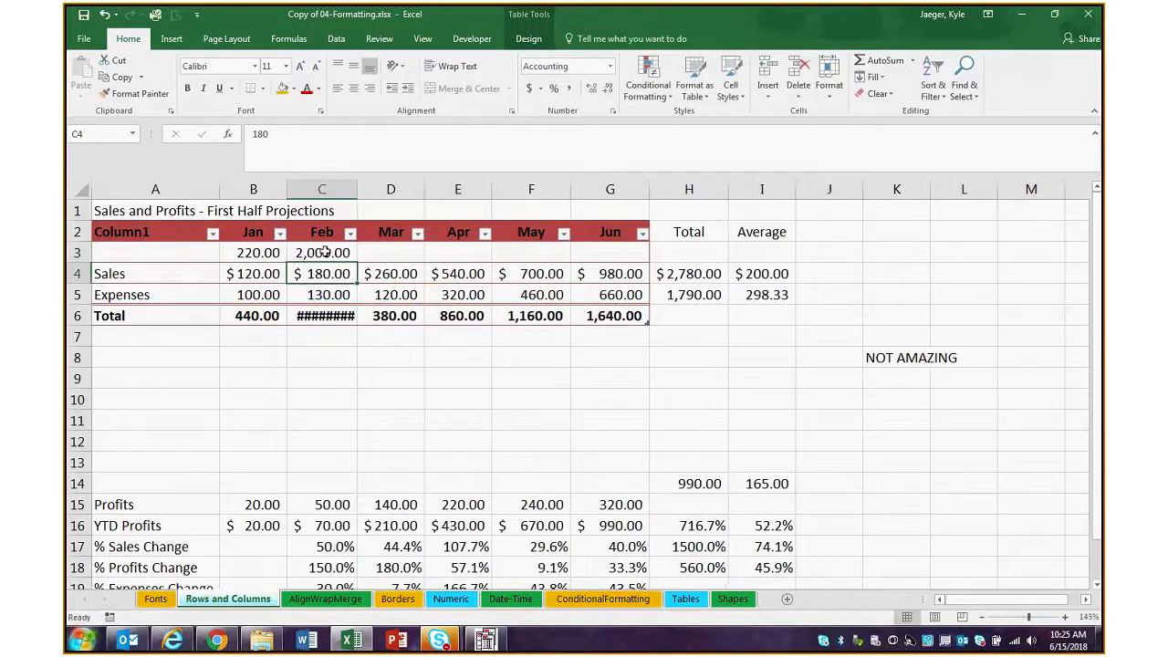
double_click(354, 182)
click(390, 253)
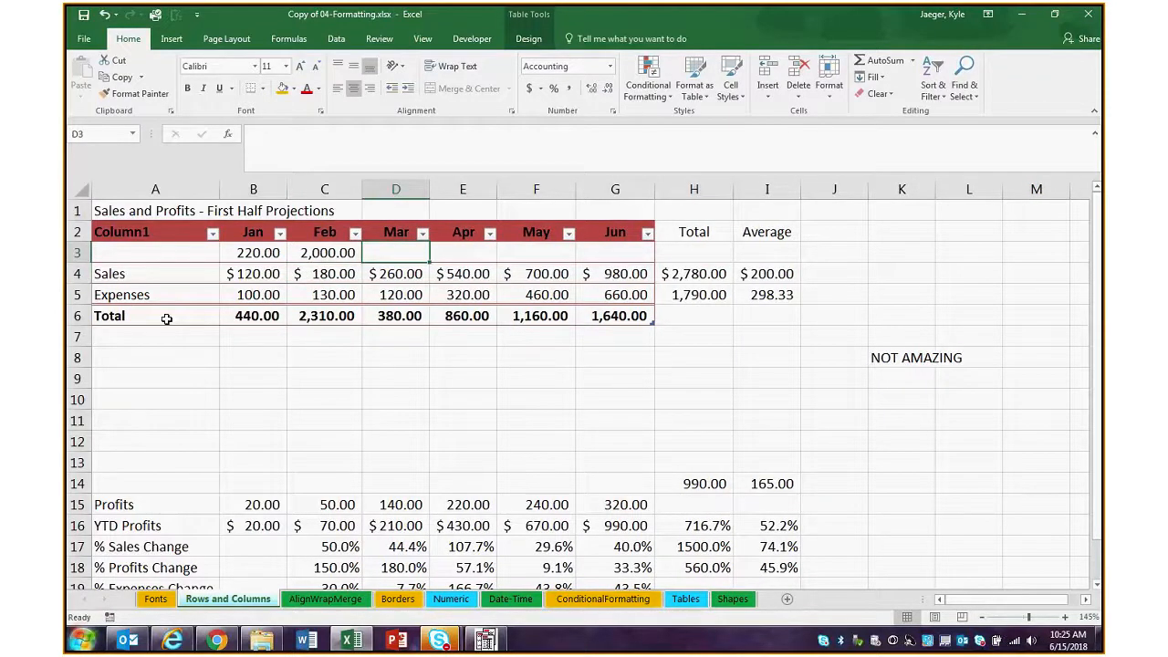
Insert another blank row directly below the table's header row
right_click(78, 253)
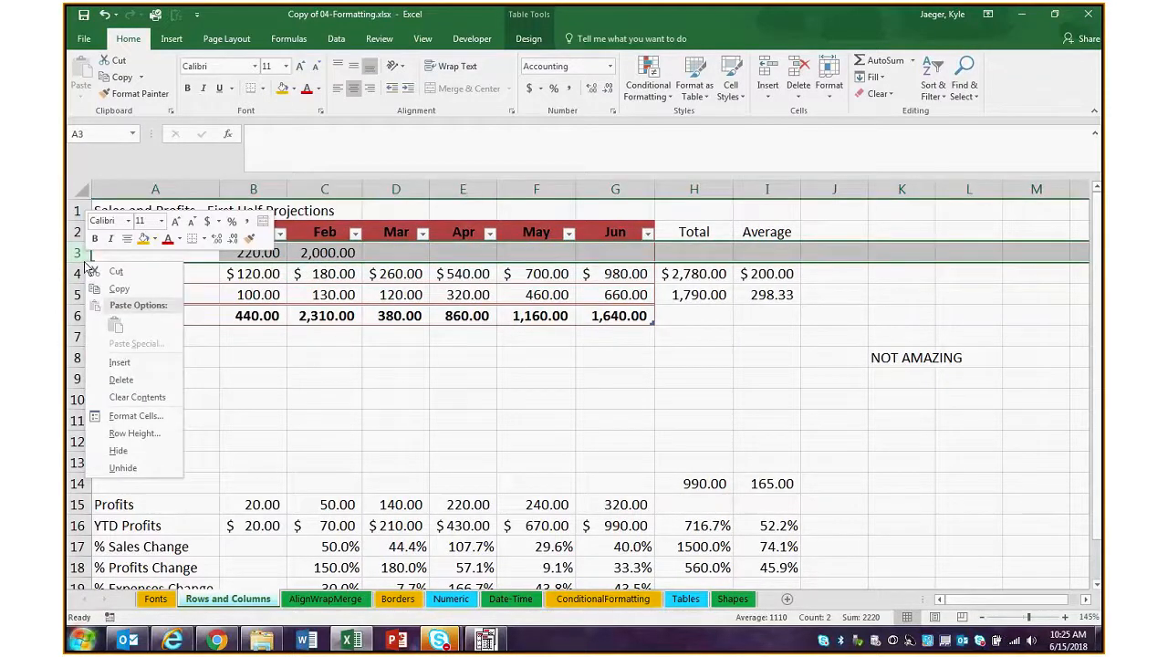
click(138, 360)
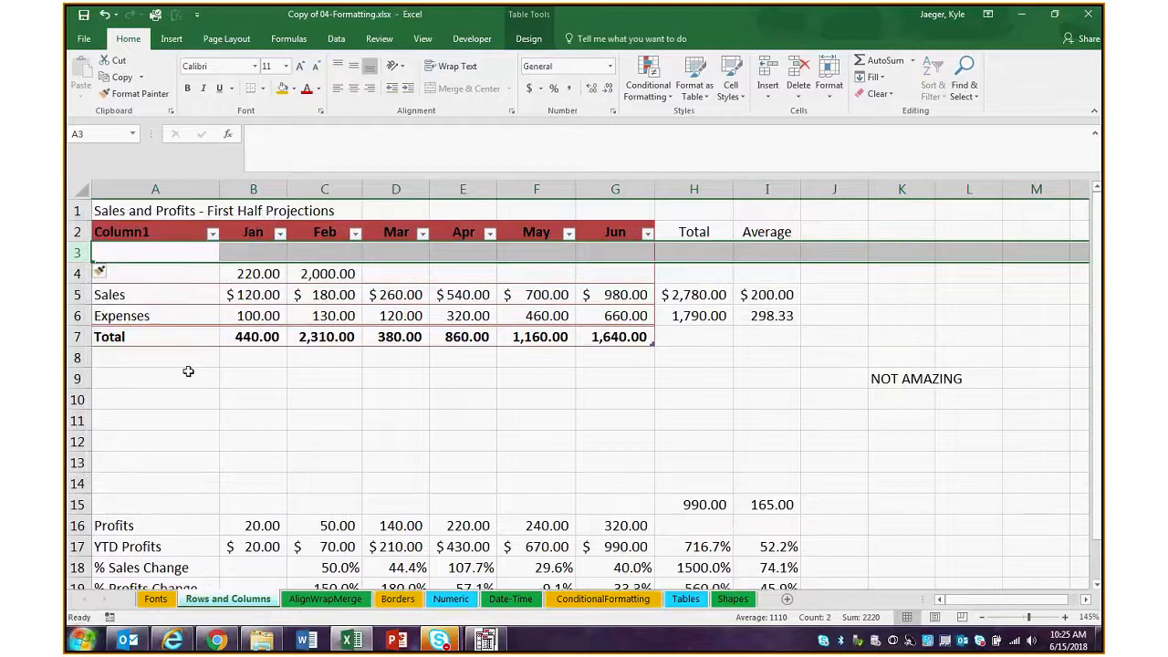
click(352, 442)
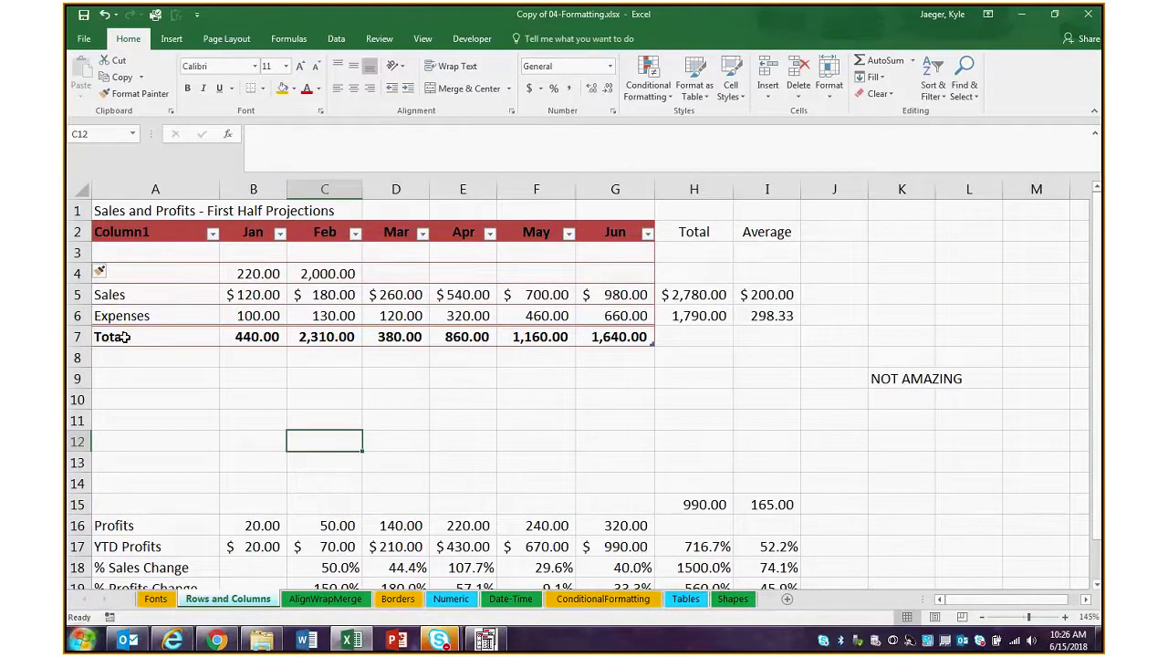
click(124, 337)
click(565, 432)
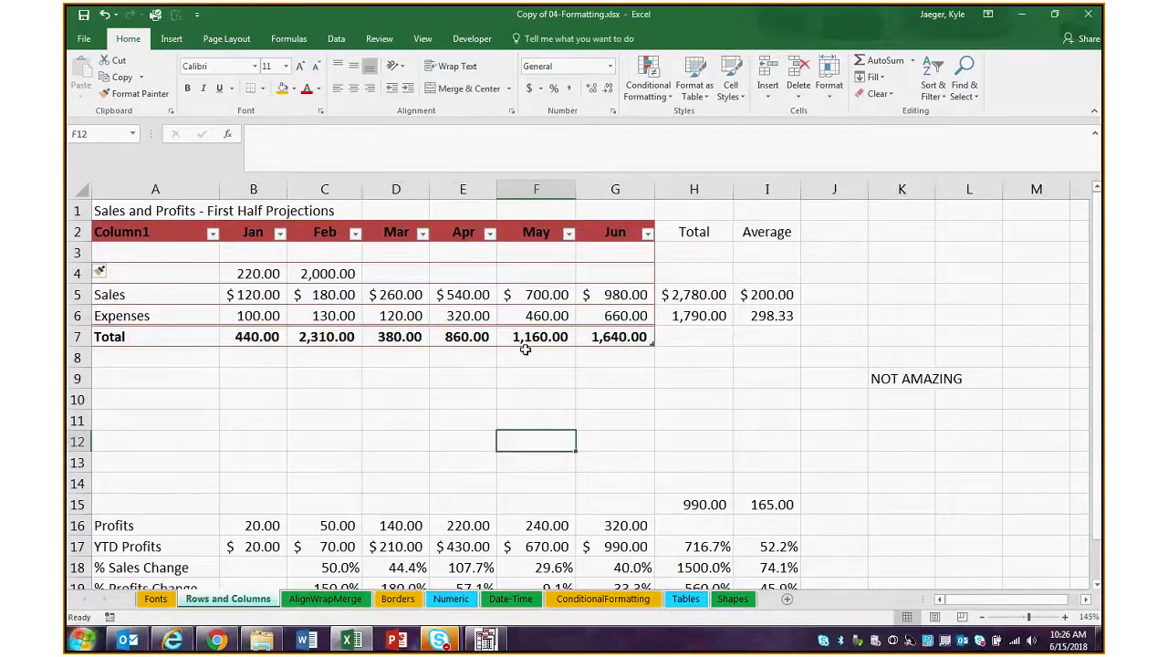
View the summary functions available for April's total in E7 without changing it
click(450, 335)
click(502, 337)
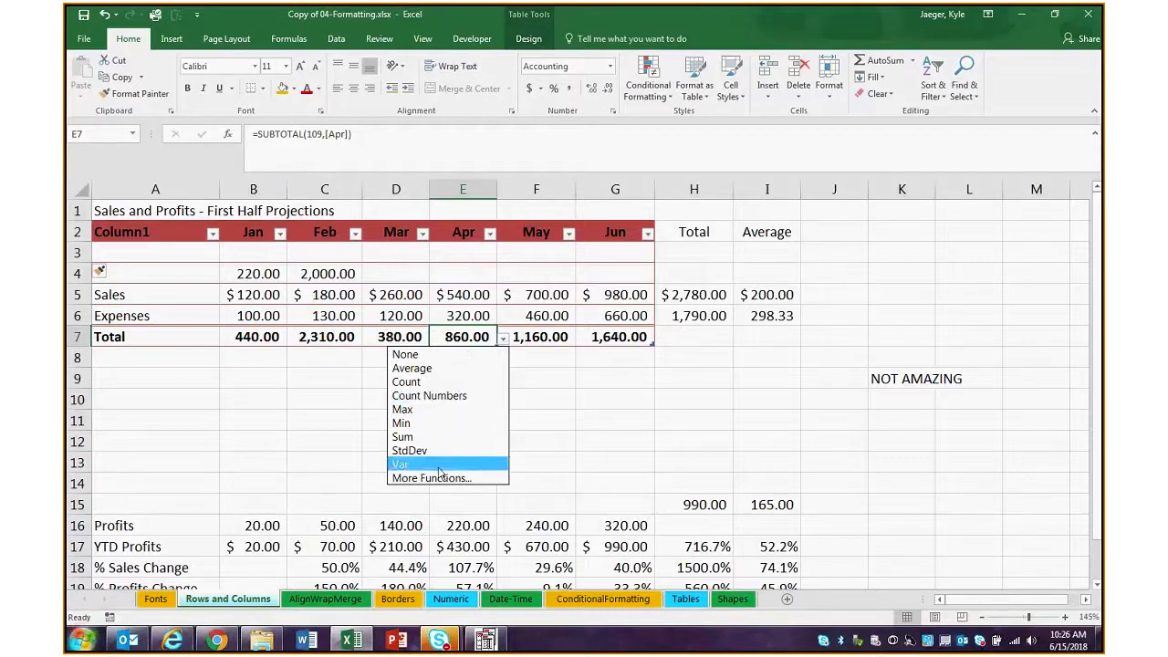
key(Escape)
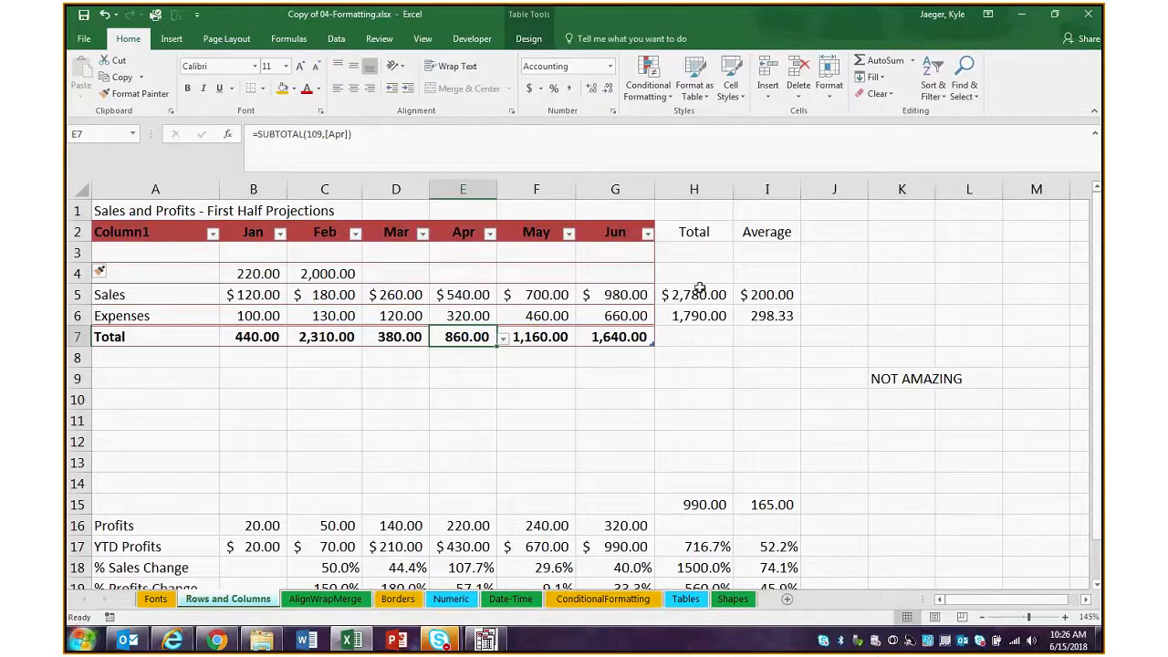
click(659, 398)
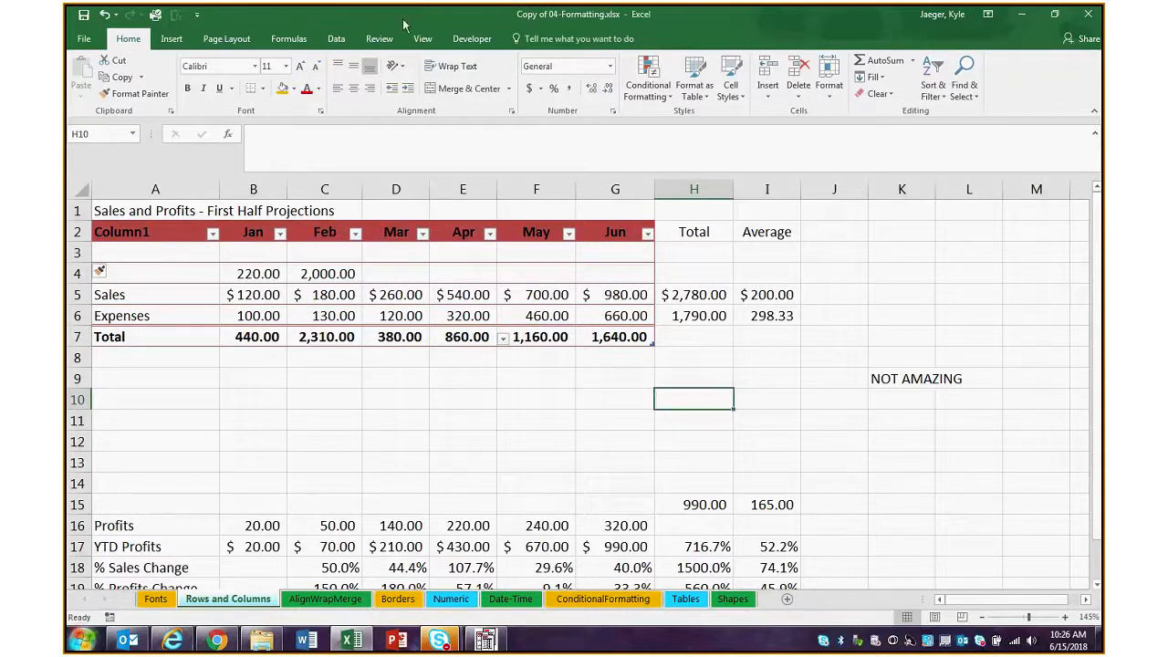
Switch March's total in D7 to Count and replace that with Count Numbers
click(398, 337)
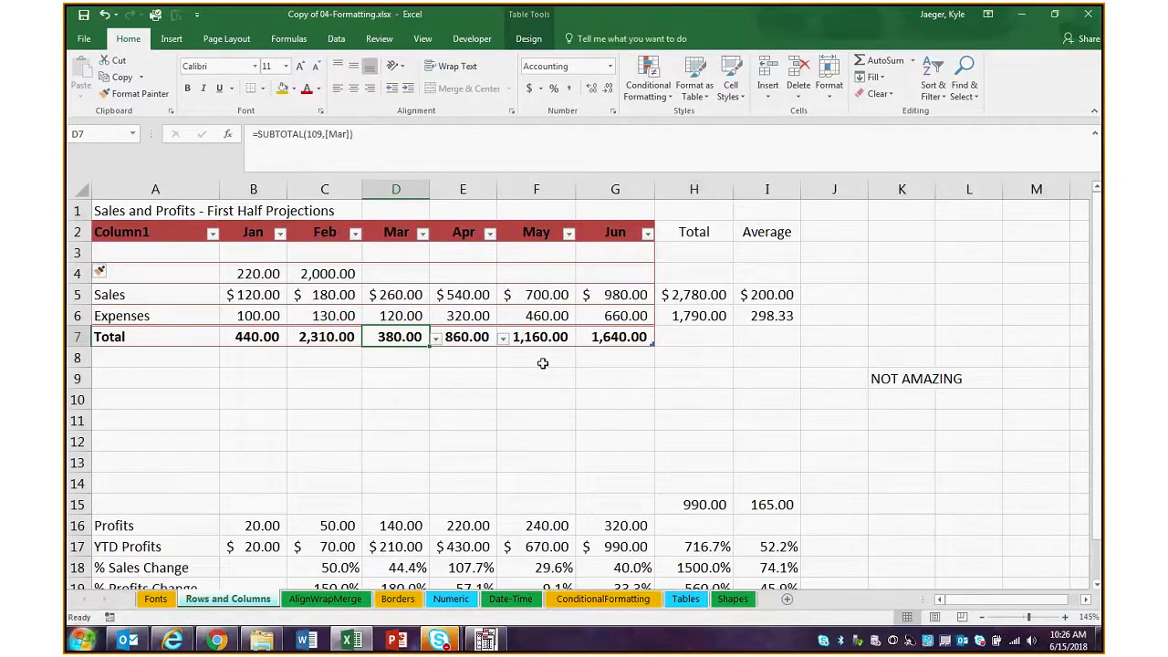
click(436, 338)
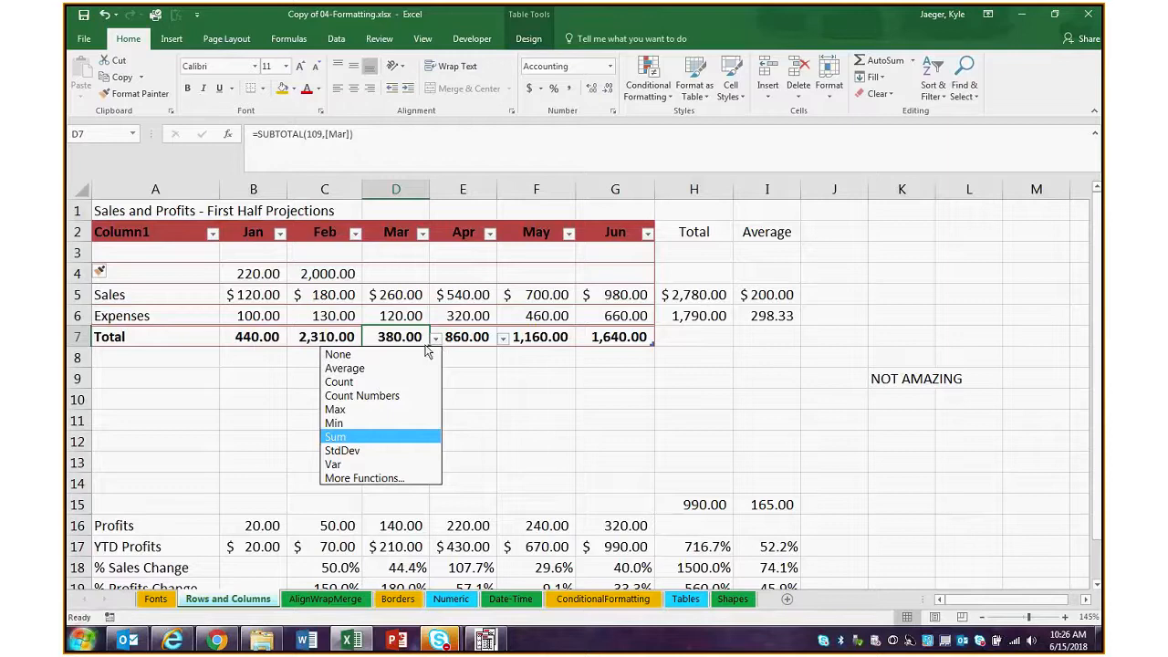
click(393, 381)
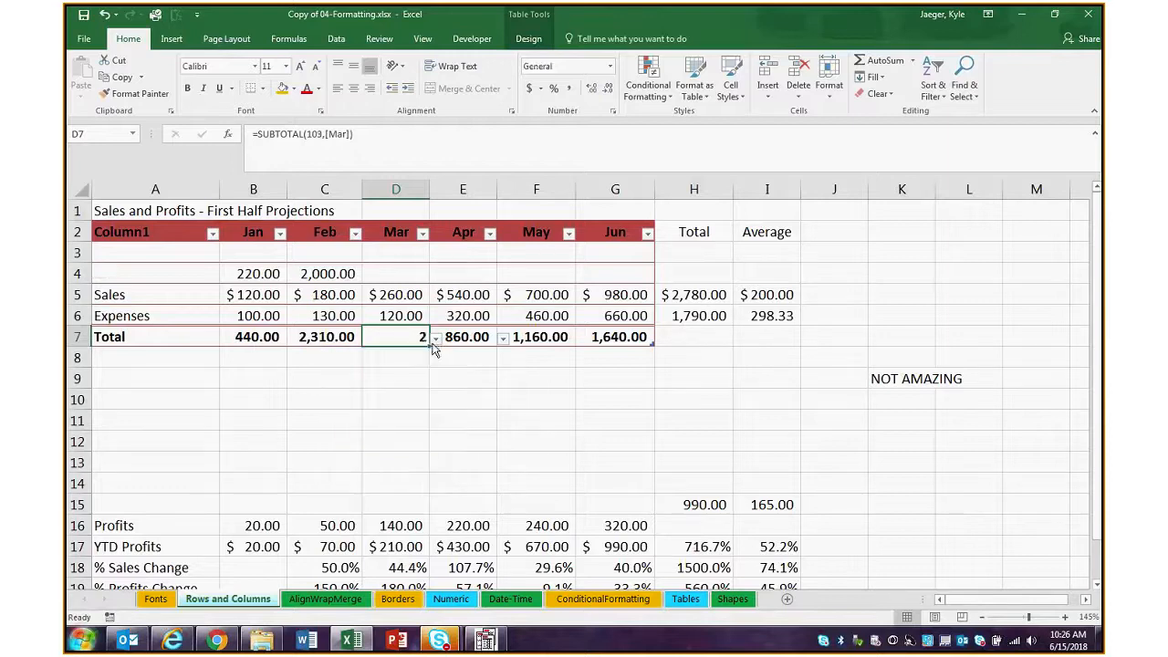
click(434, 339)
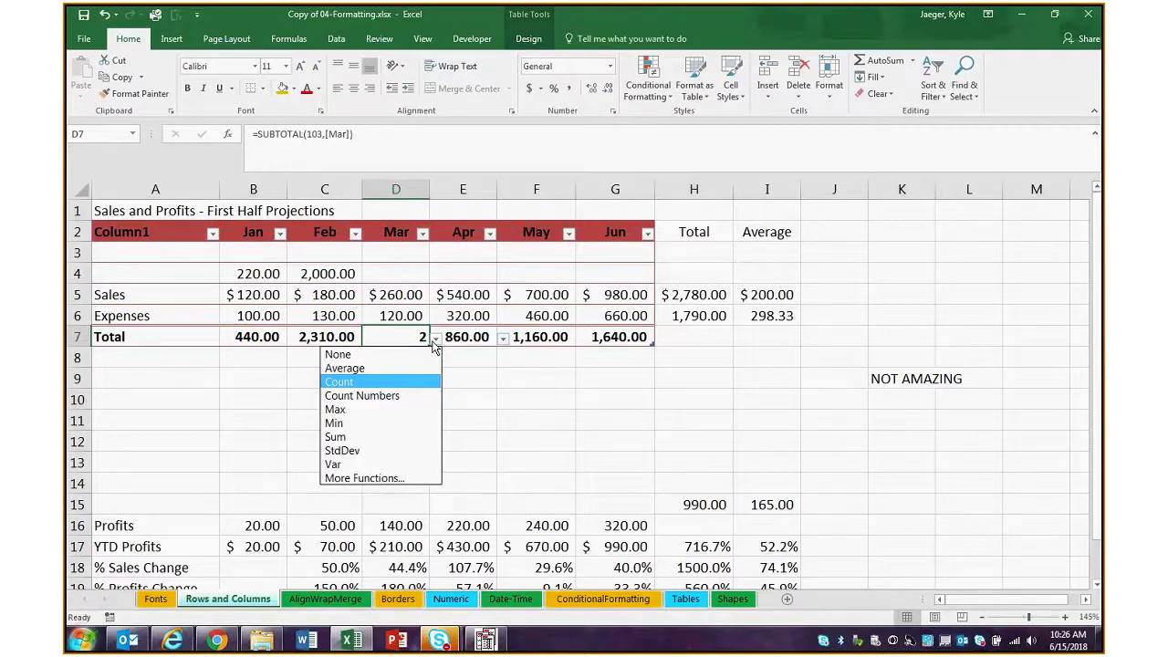
click(378, 396)
click(436, 339)
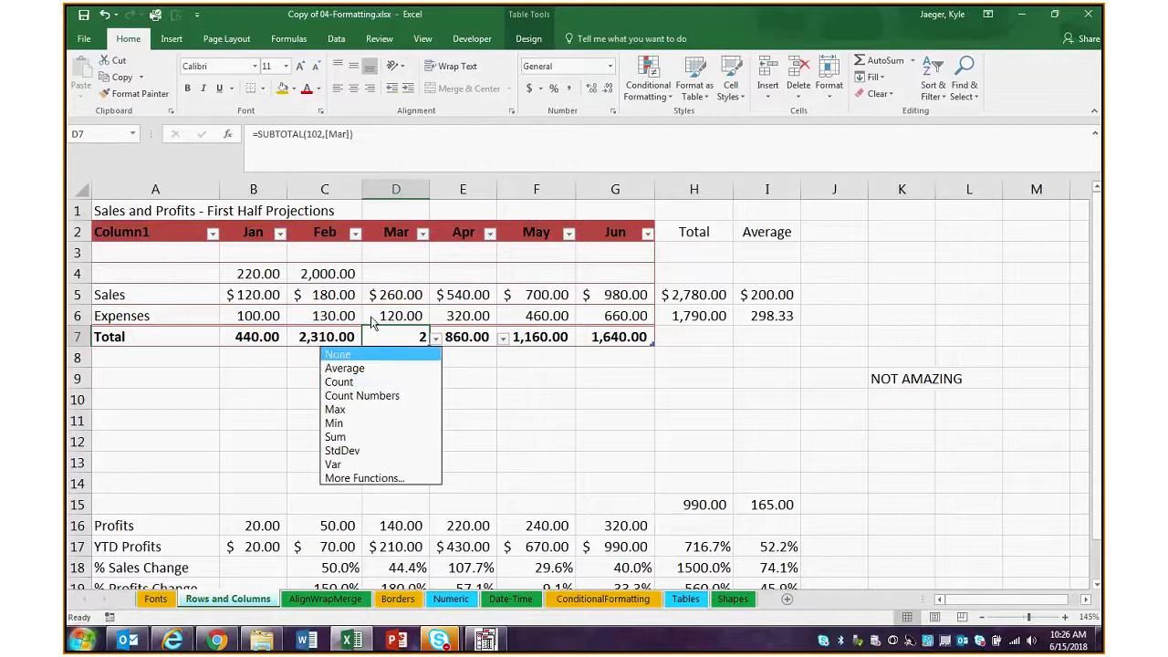
Enter a first name as a text entry in the empty March cell D4
click(385, 266)
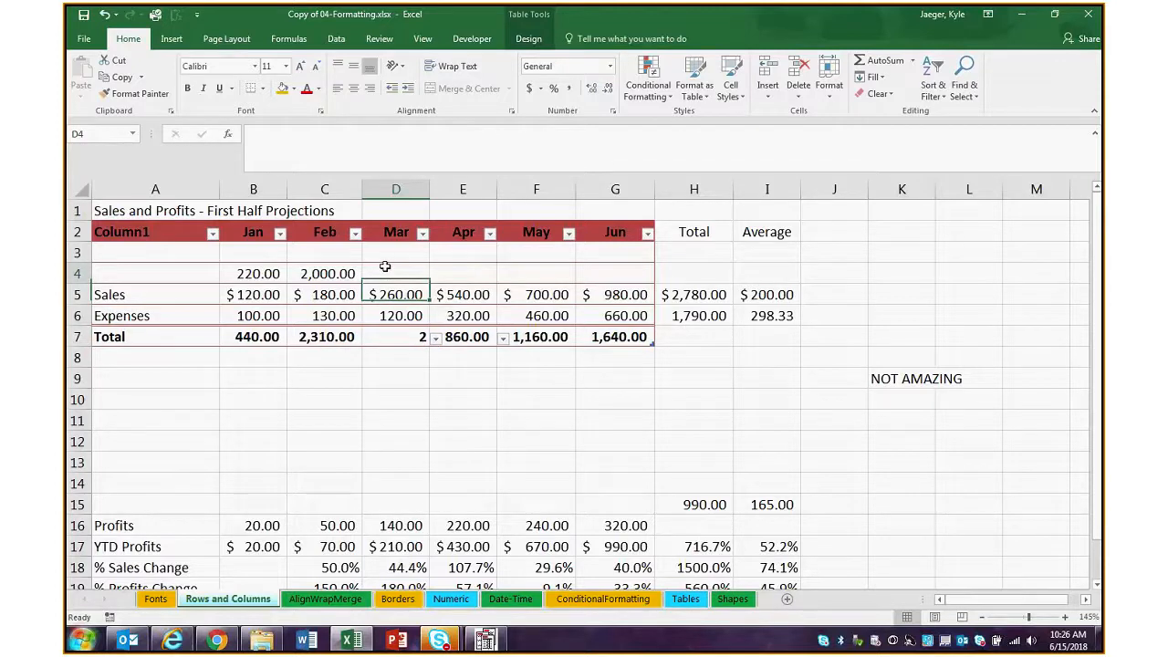
text(Tom)
key(Return)
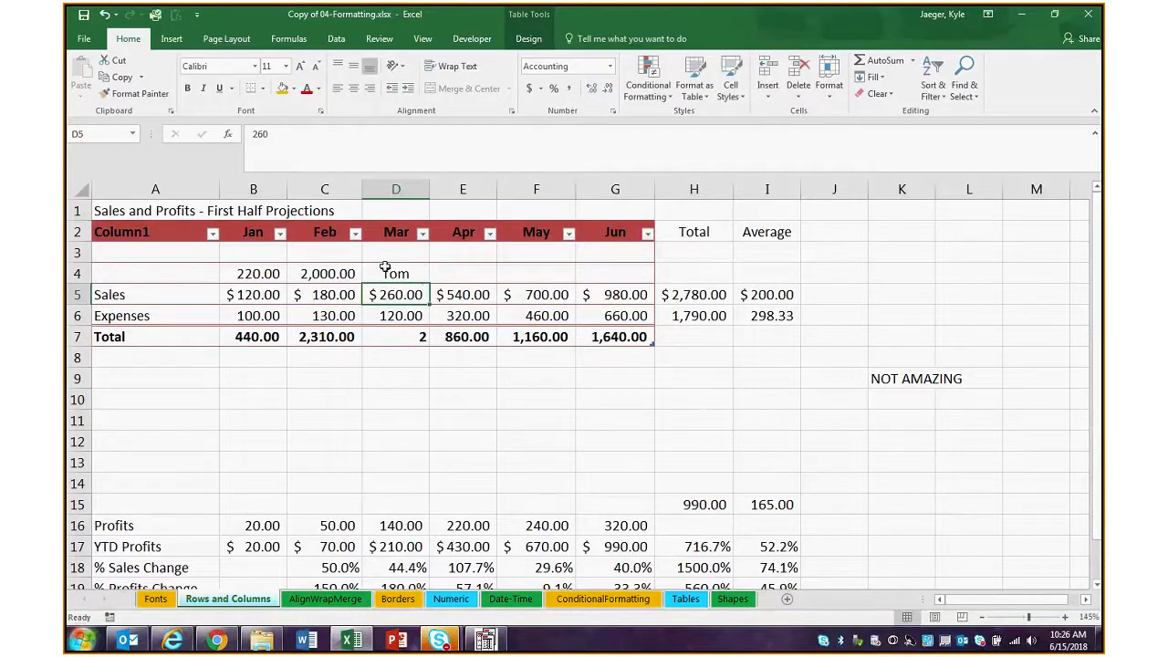
Set March's total in D7 to the Max function and view the function list again without changing it
click(412, 336)
click(436, 337)
click(398, 381)
click(436, 338)
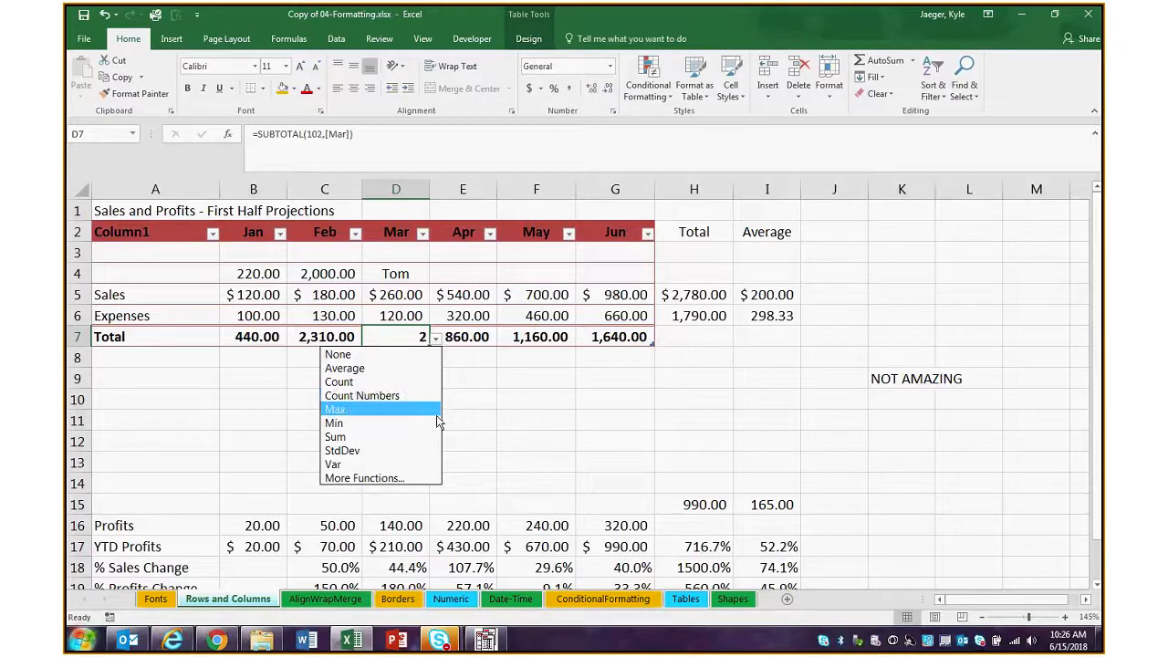
click(411, 409)
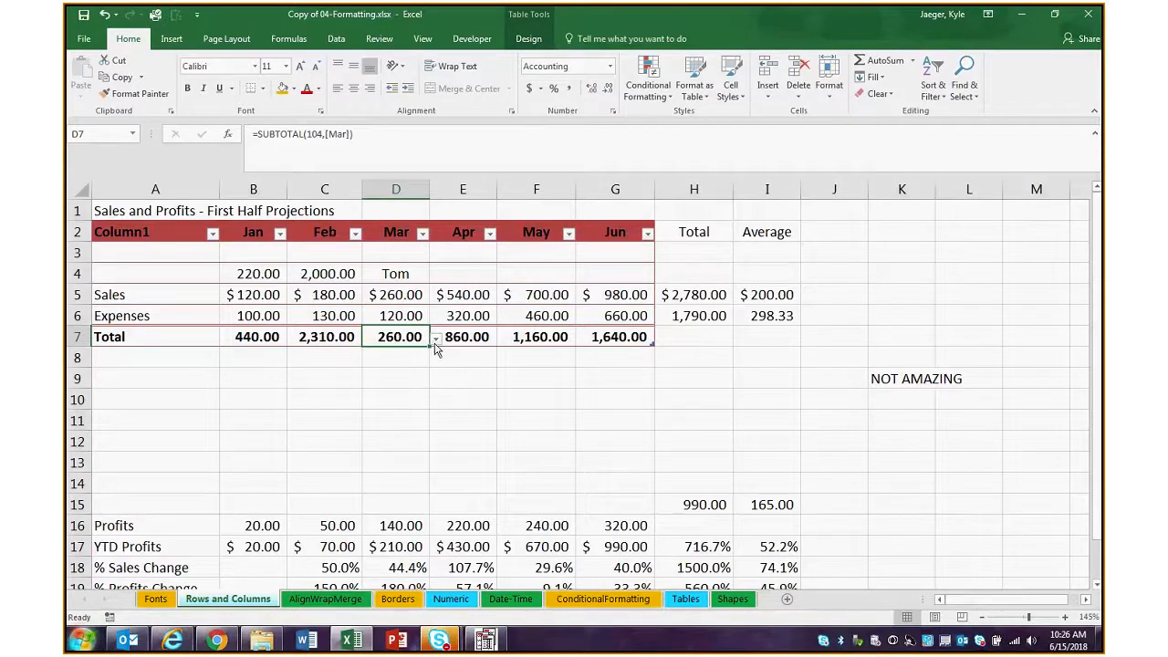
click(436, 338)
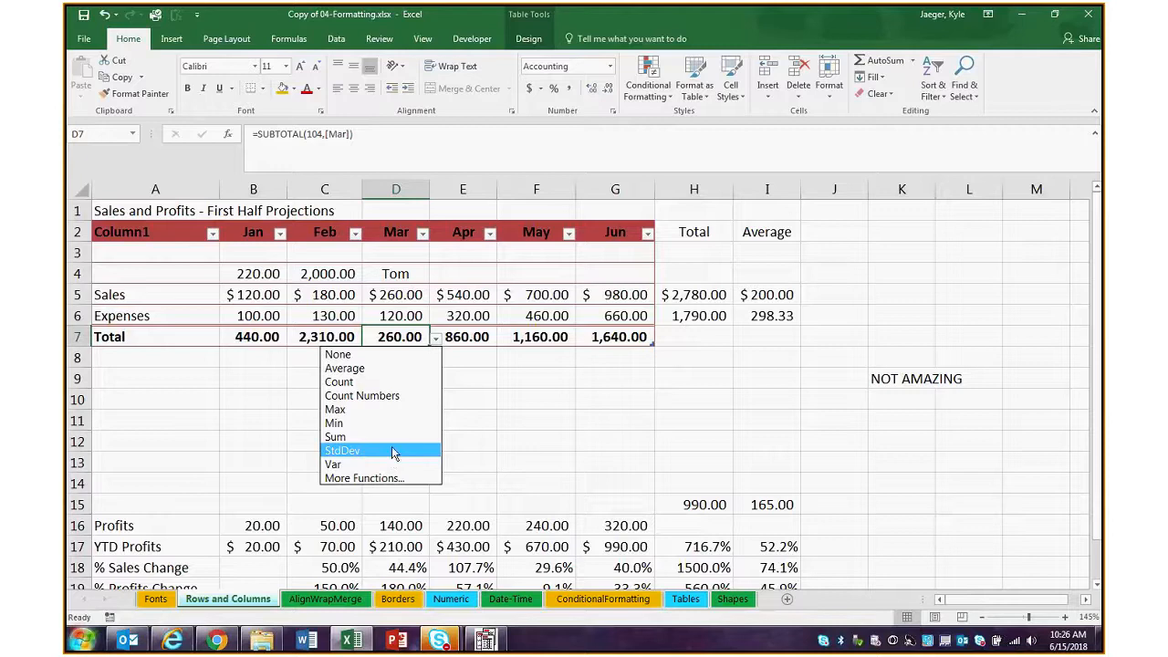
click(726, 466)
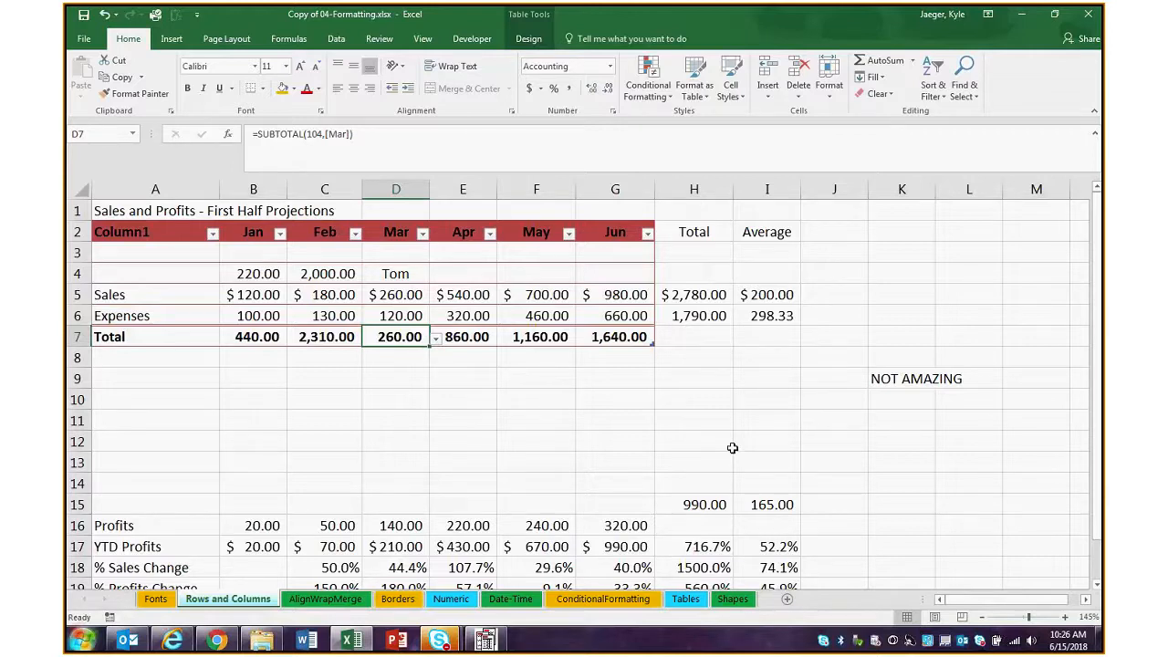
click(616, 343)
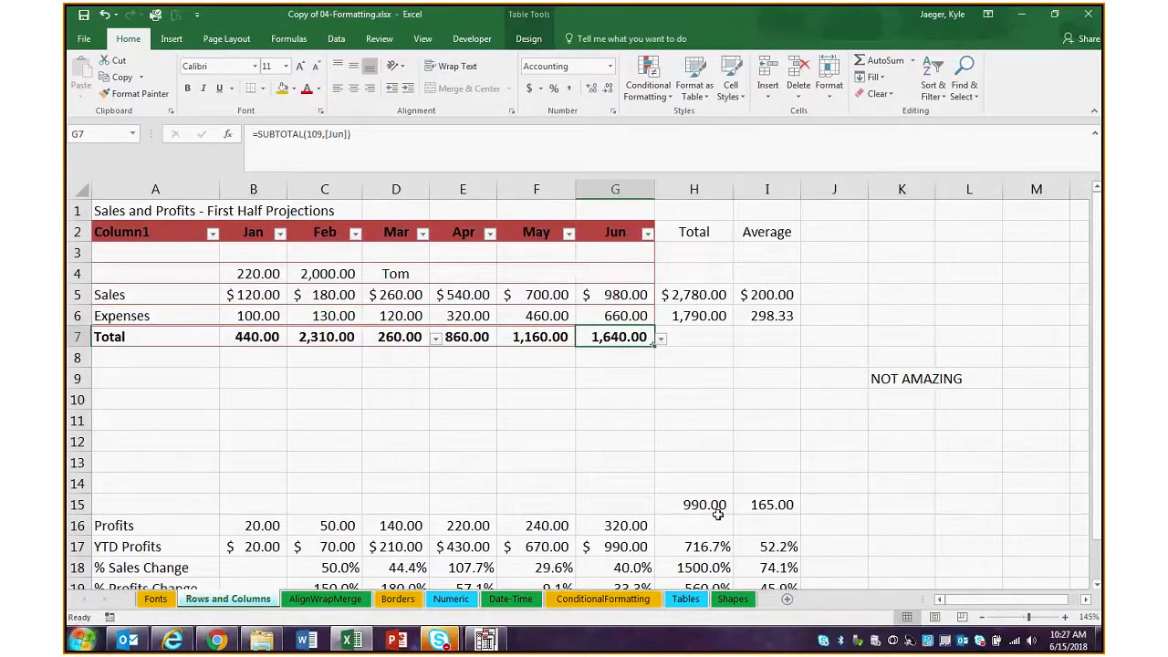
click(709, 418)
click(635, 410)
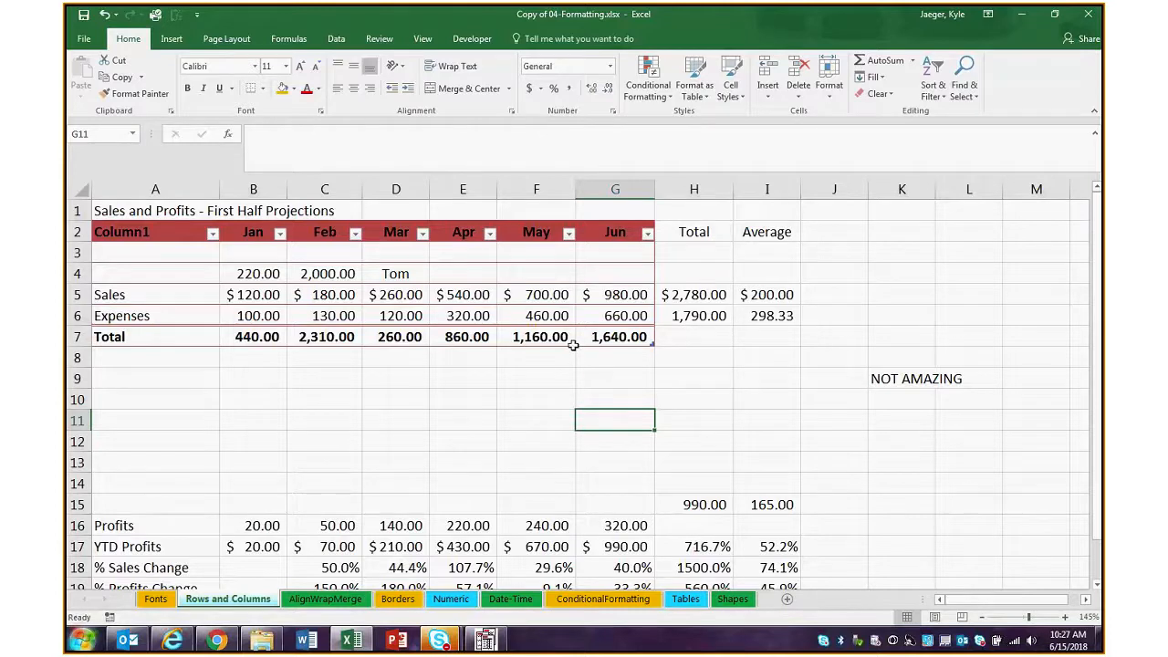
drag(542, 296, 591, 296)
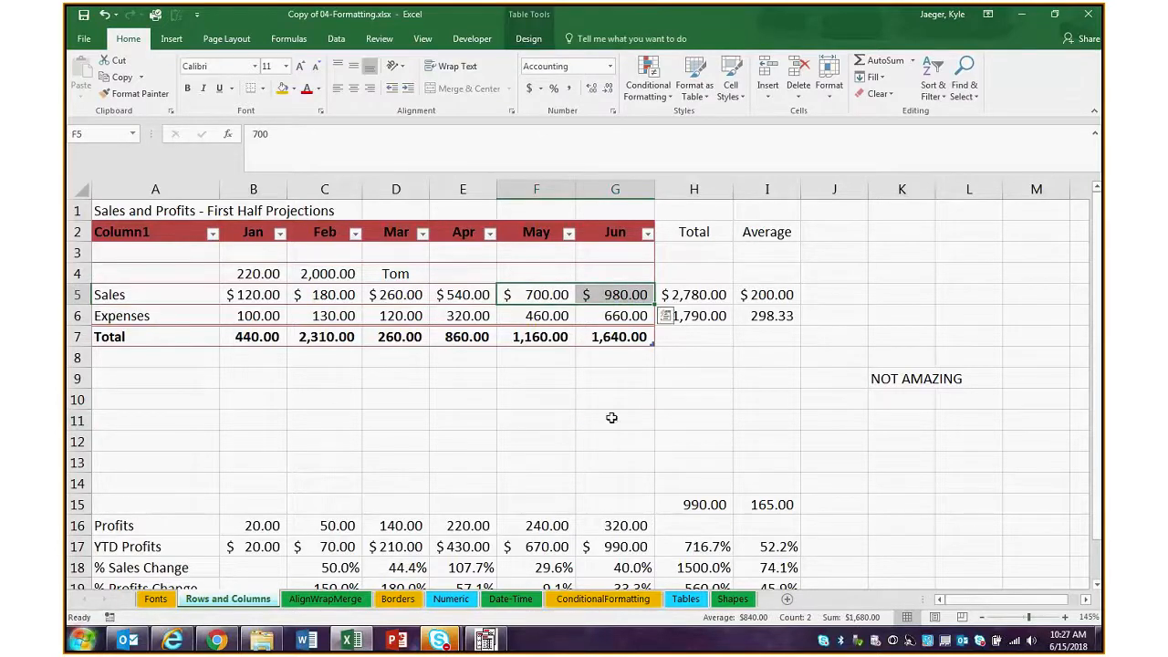
click(538, 292)
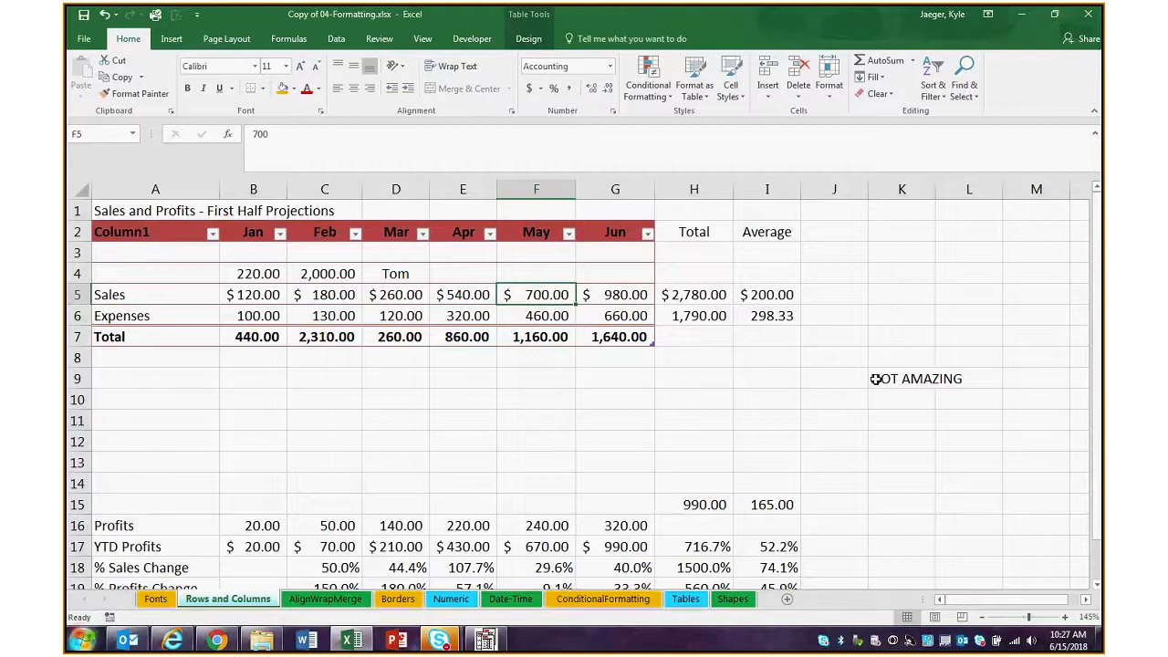
Add a new worksheet and enter 789.12 in cell A4
click(787, 599)
click(111, 244)
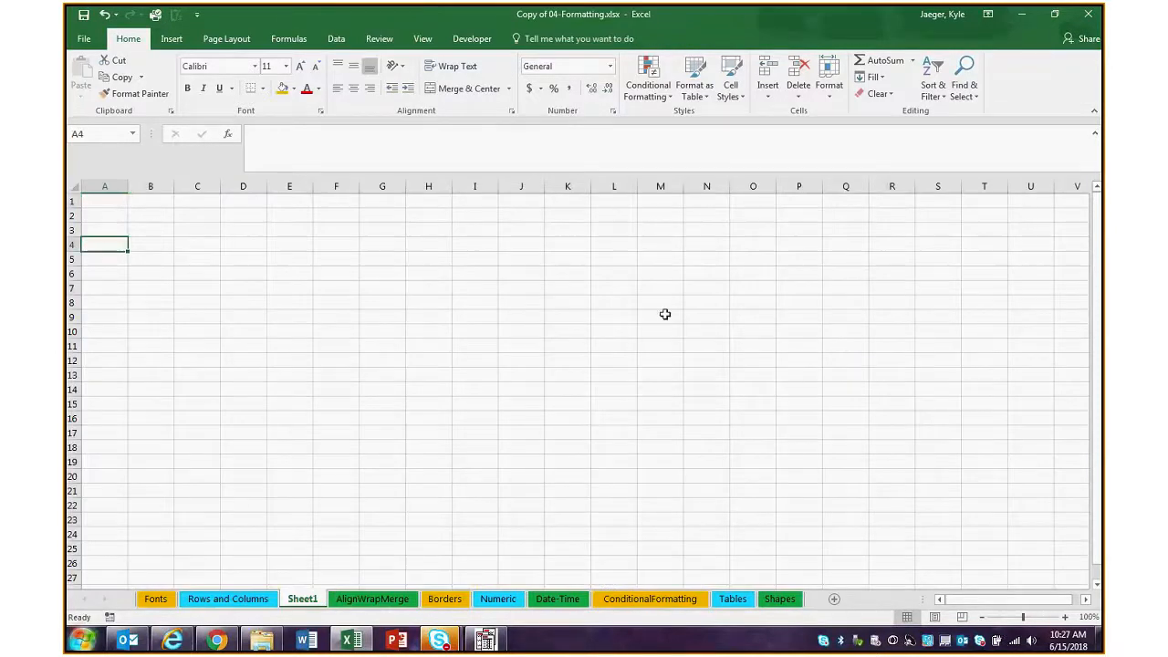
text(789)
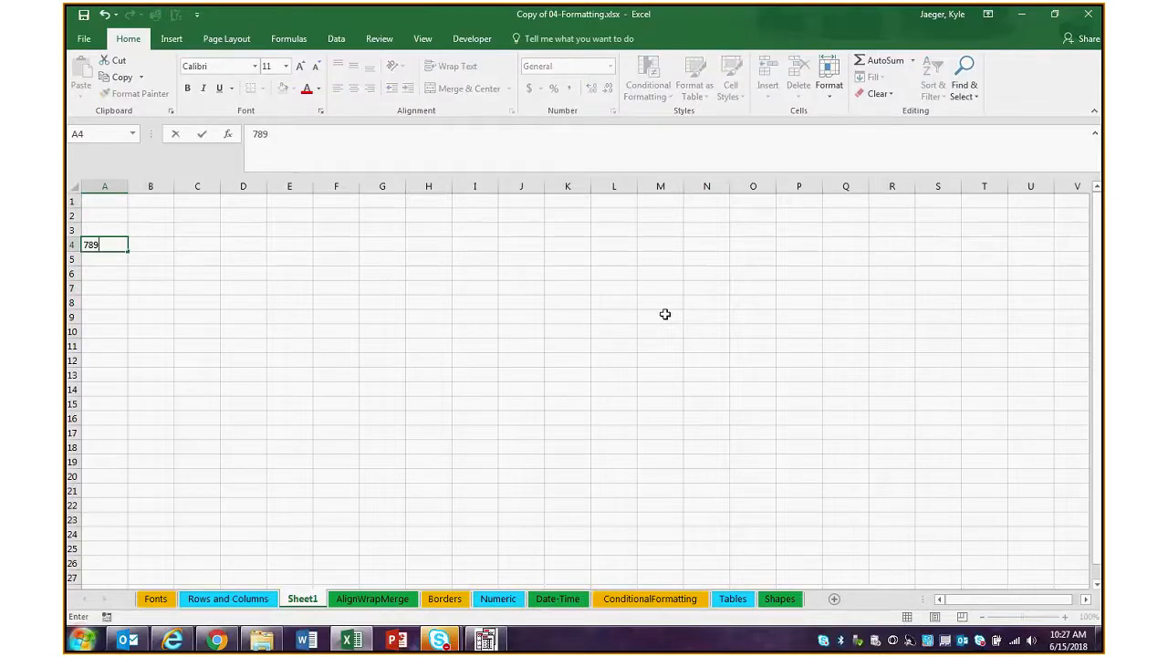
text(.12)
click(117, 264)
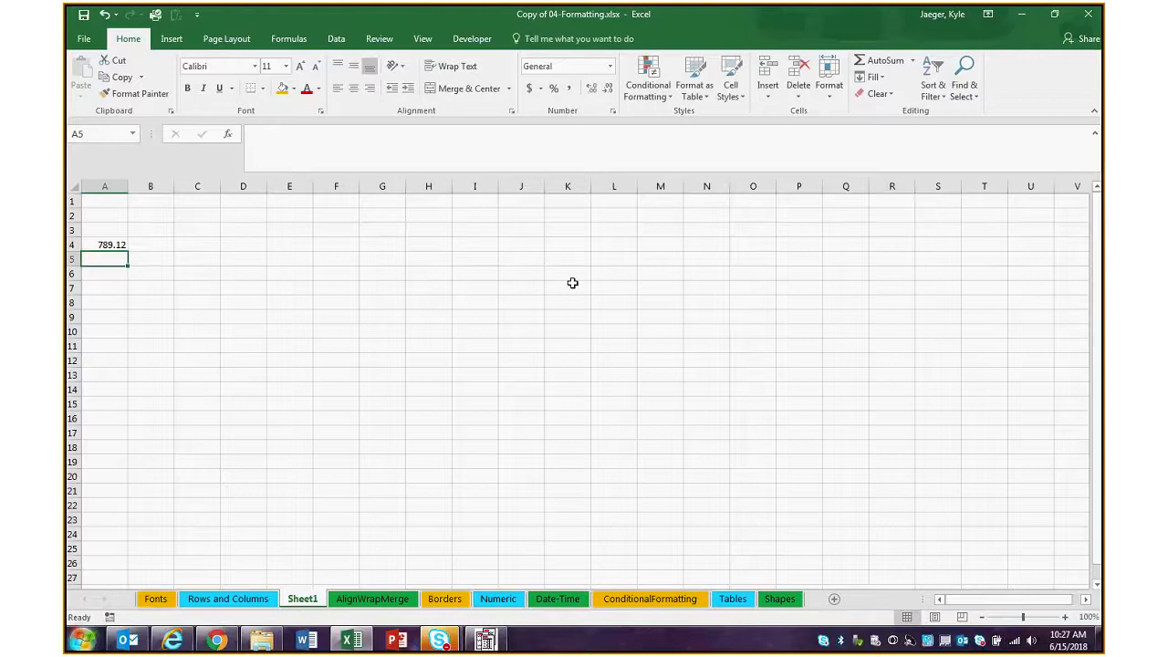
Enter 5611.23 in cell A5 below the first number
text(78)
key(BackSpace)
key(BackSpace)
text(5)
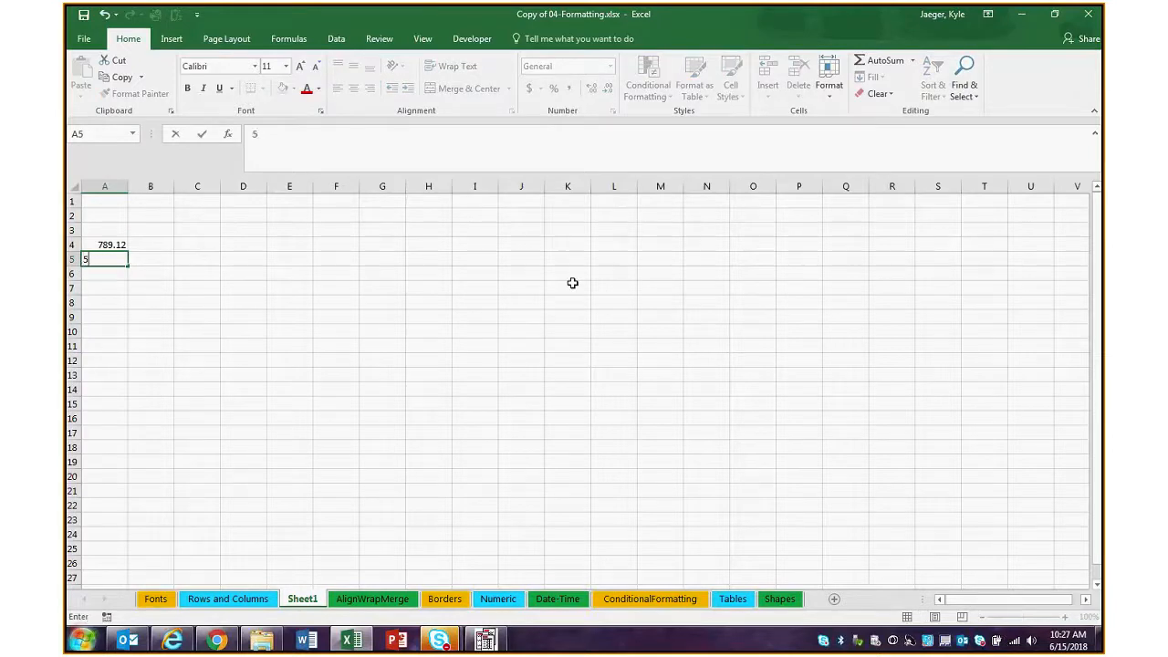
text(611.23)
key(Return)
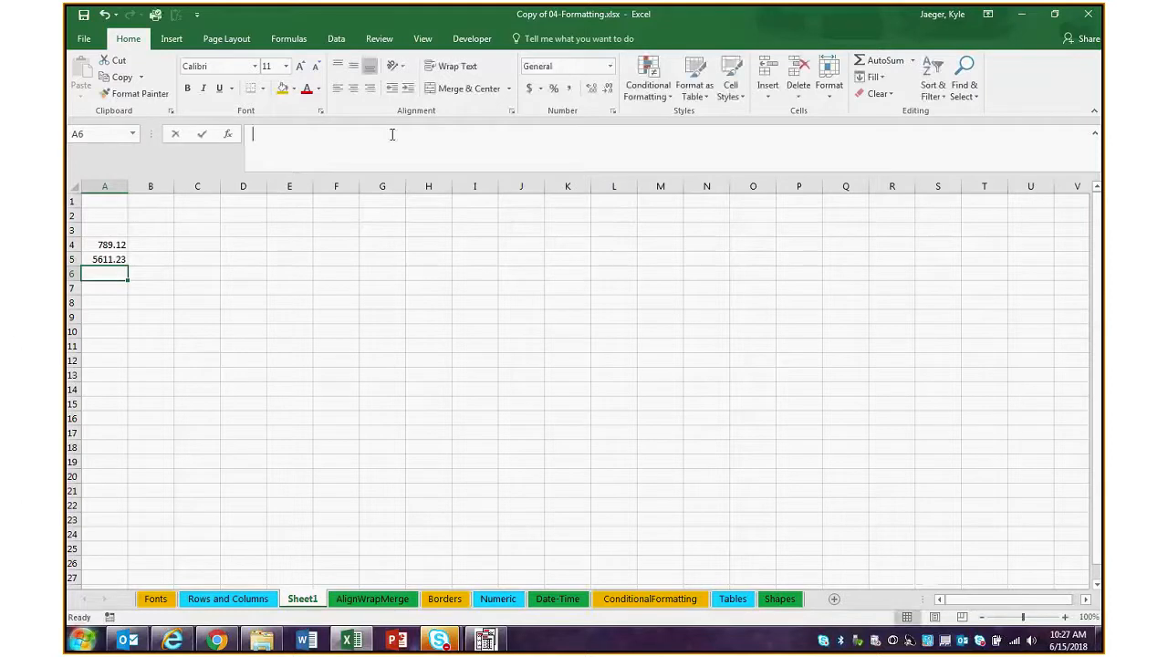
Multiply A4 by A5 with a formula in A6 and autofit the width of column A
text(=)
click(116, 245)
text(*)
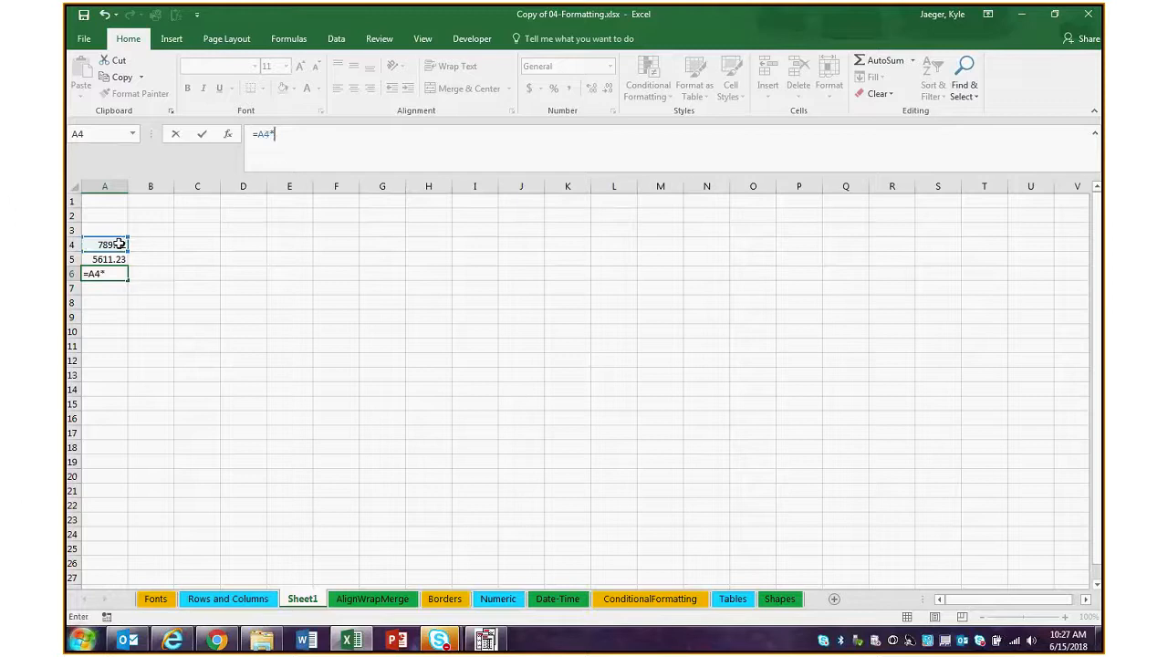
click(115, 257)
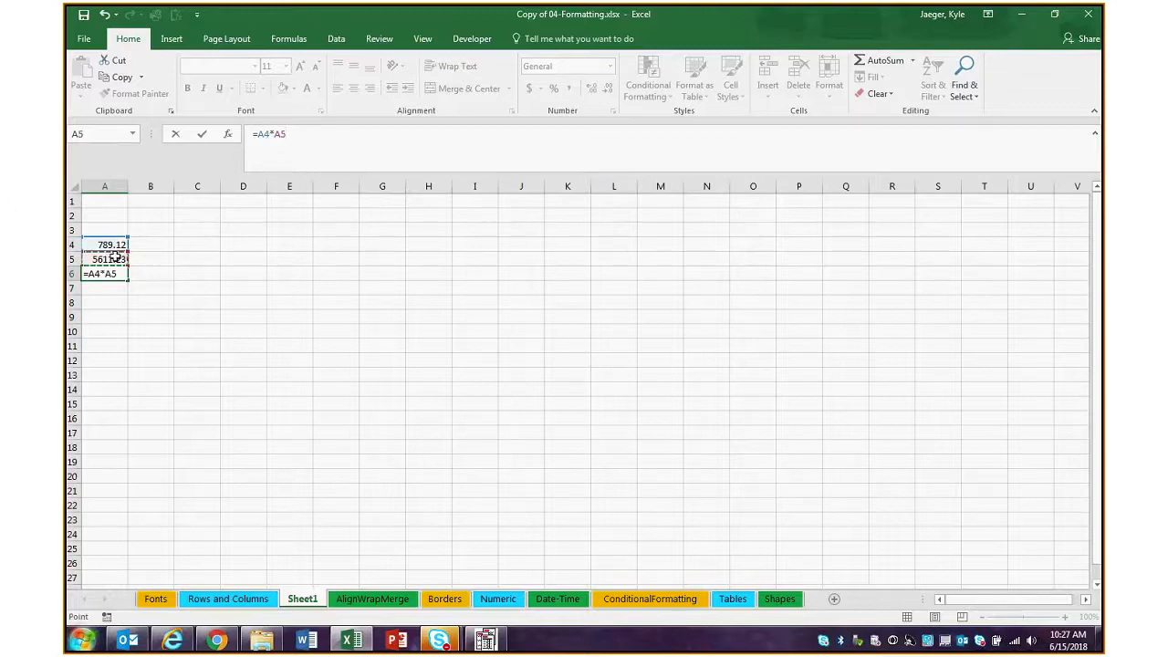
key(Return)
key(Up)
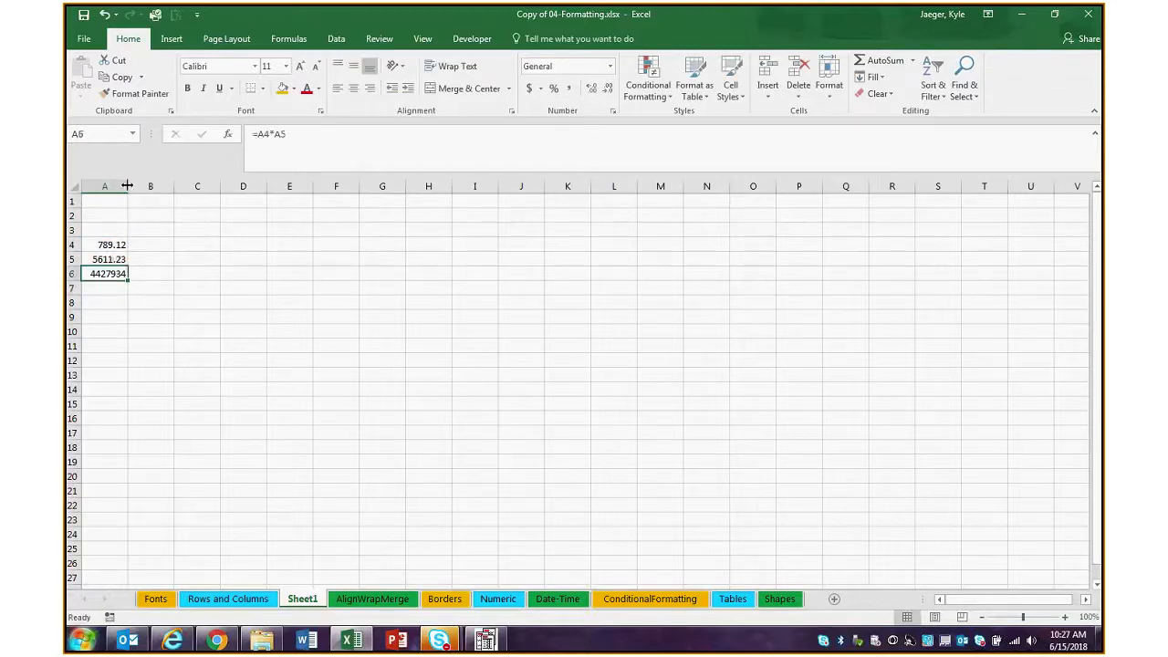
double_click(126, 185)
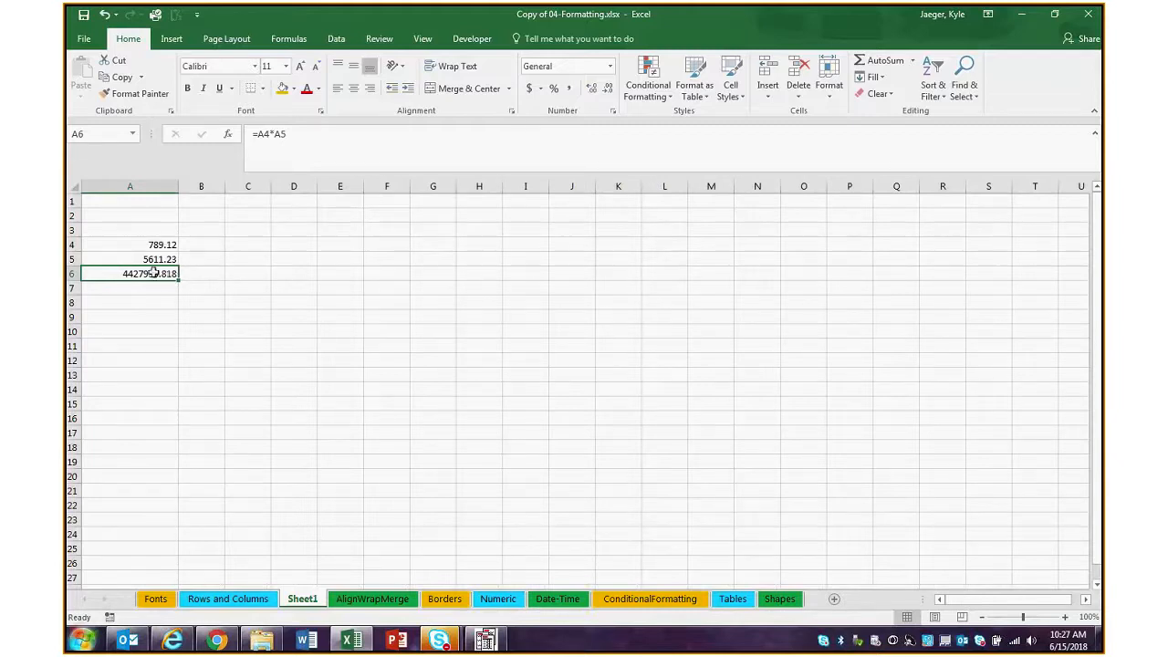
Increase the decimals displayed for the product in A6, then reduce them to two decimal places
click(592, 91)
click(590, 90)
click(605, 91)
Wrap the A4*A5 product in A6 in a ROUNDDOWN function and try to confirm it without a digits argument
click(503, 134)
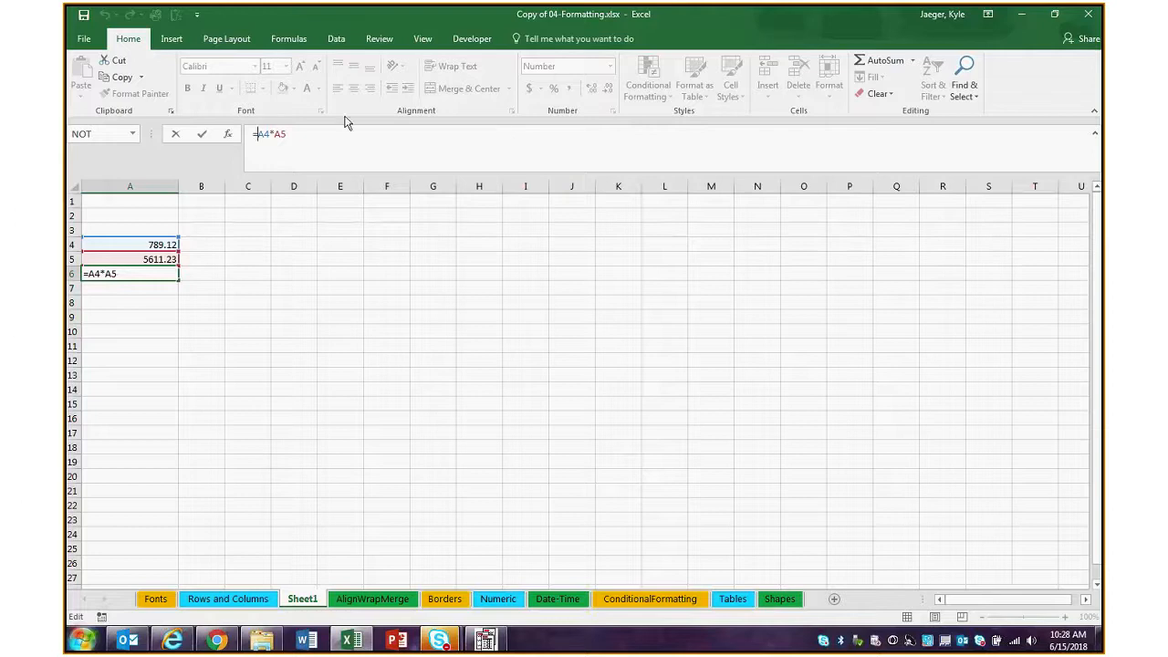
text(ROUNDDOWN)
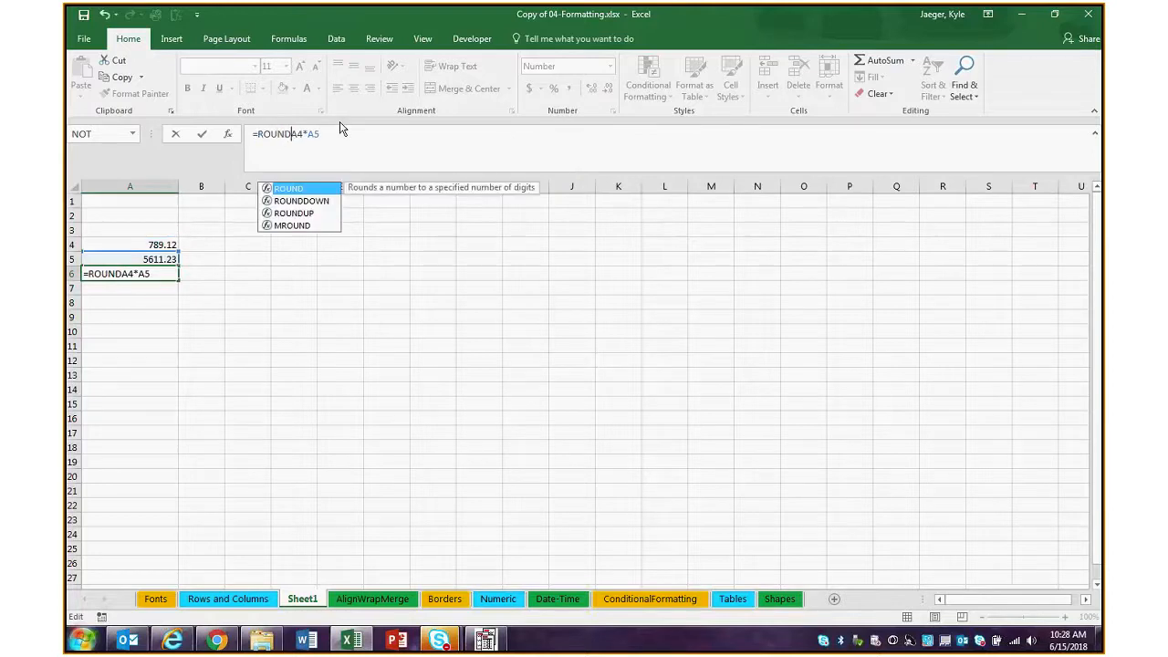
text((A4*A5)
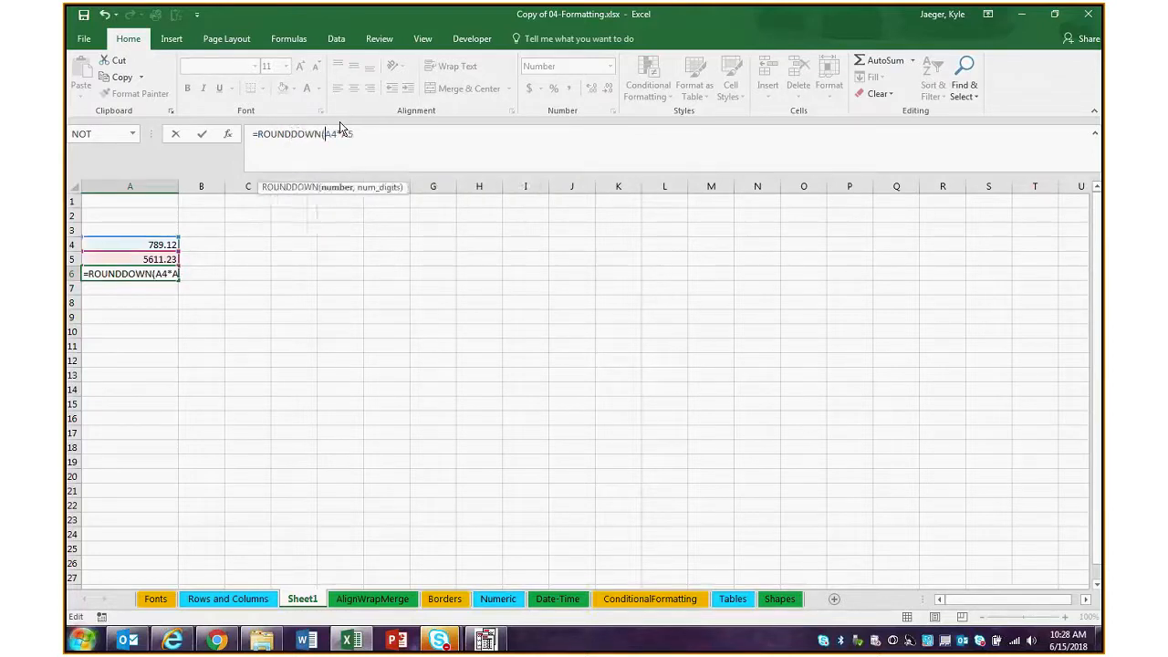
text())
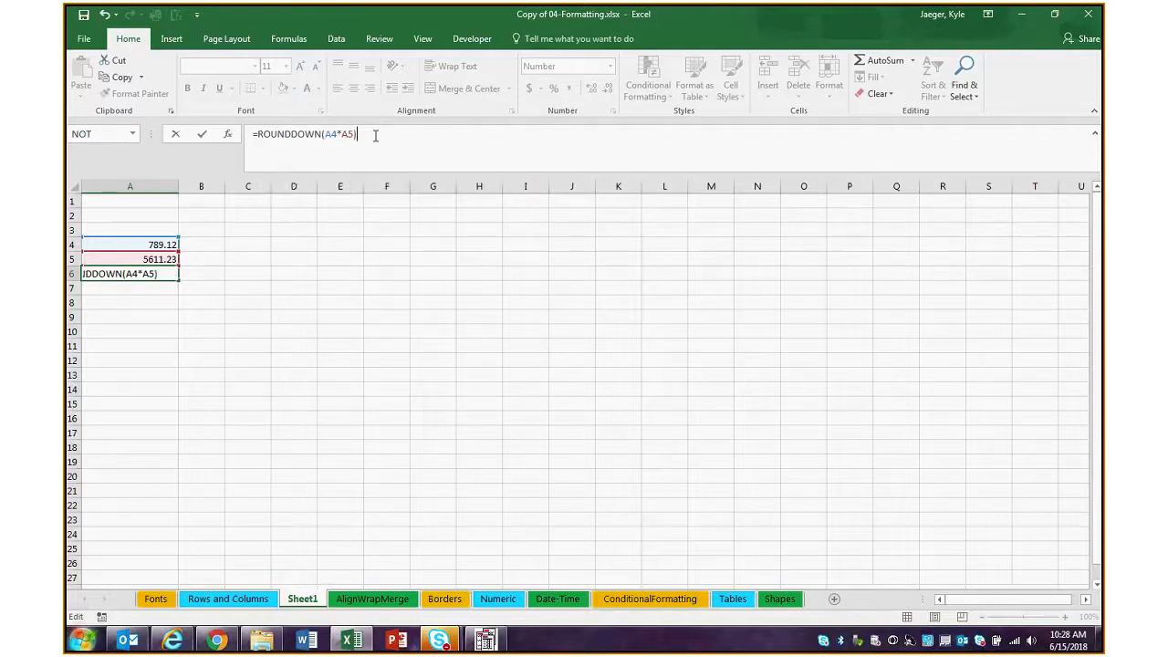
key(Left)
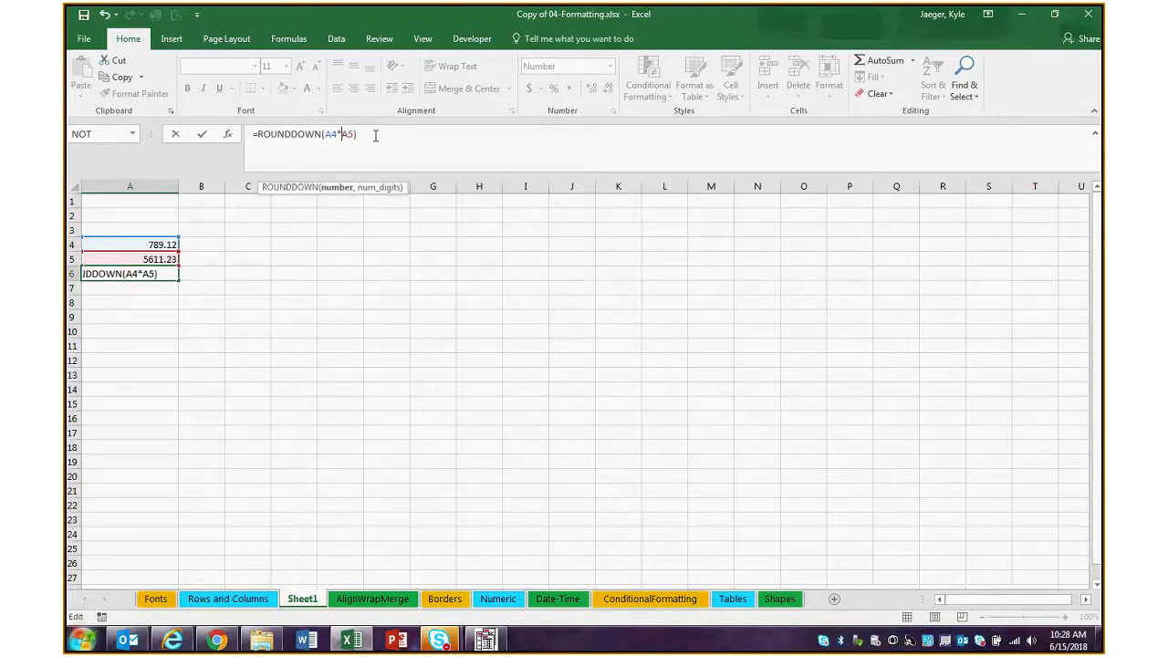
key(Return)
Add 2 as the number of digits in A6's ROUNDDOWN formula, giving =ROUNDDOWN(A4*A5, 2)
key(Return)
click(352, 135)
text(, 2)
key(Return)
click(170, 272)
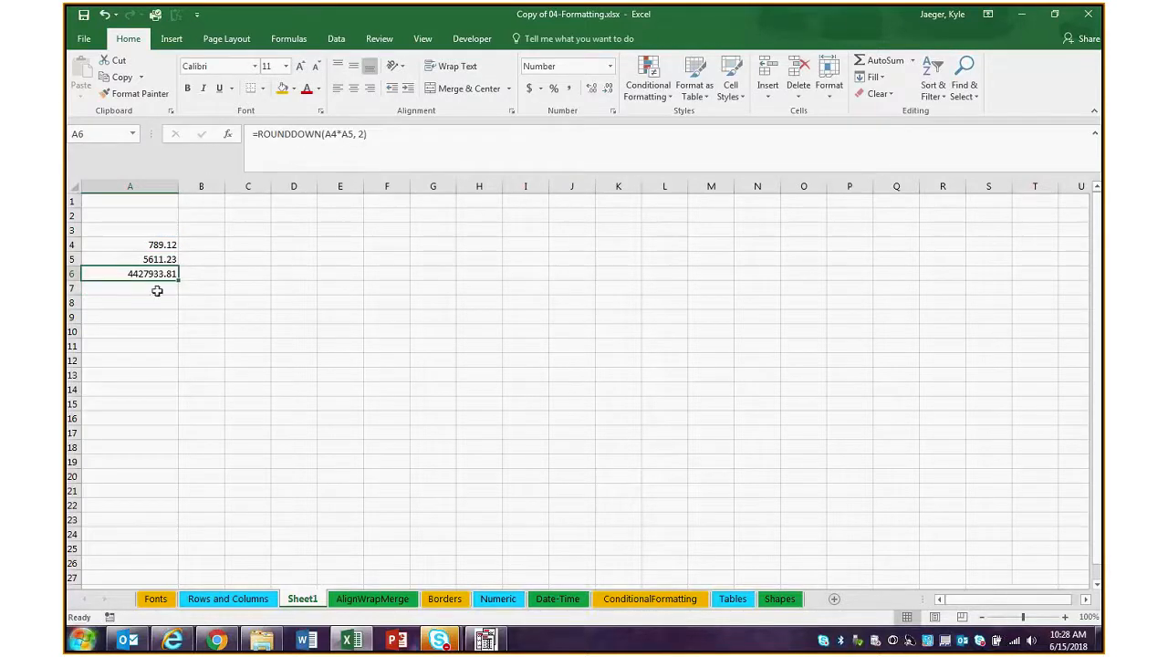
Enter the formula =A5*A4 in A7 and reduce its displayed decimals to two places
click(158, 288)
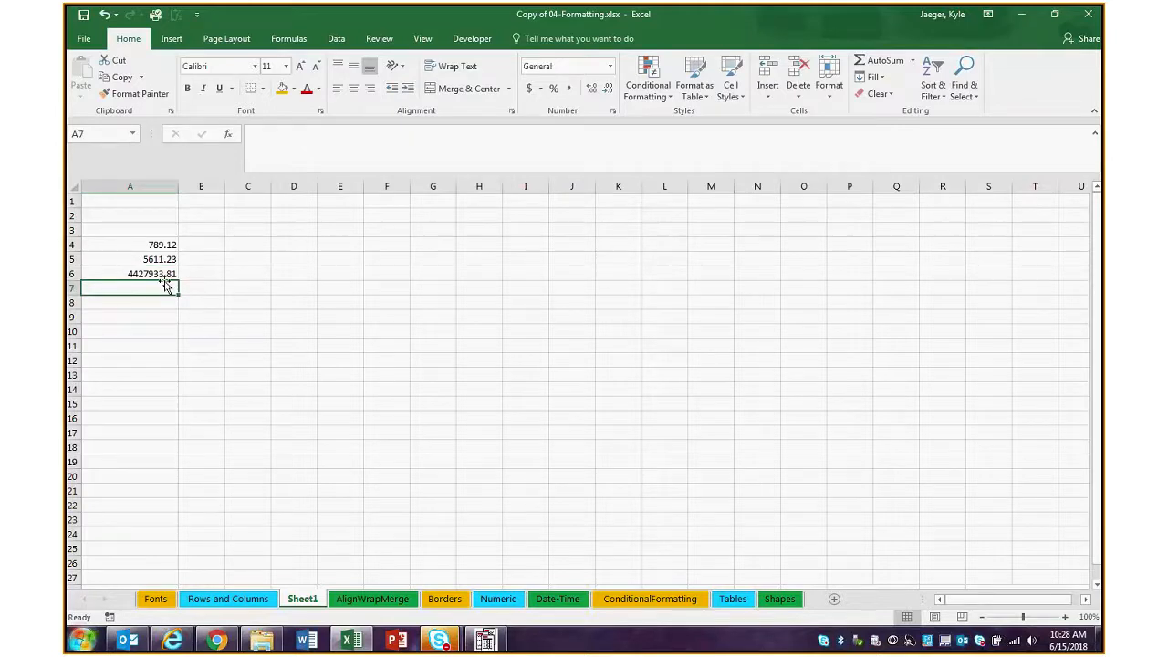
text(=)
click(164, 259)
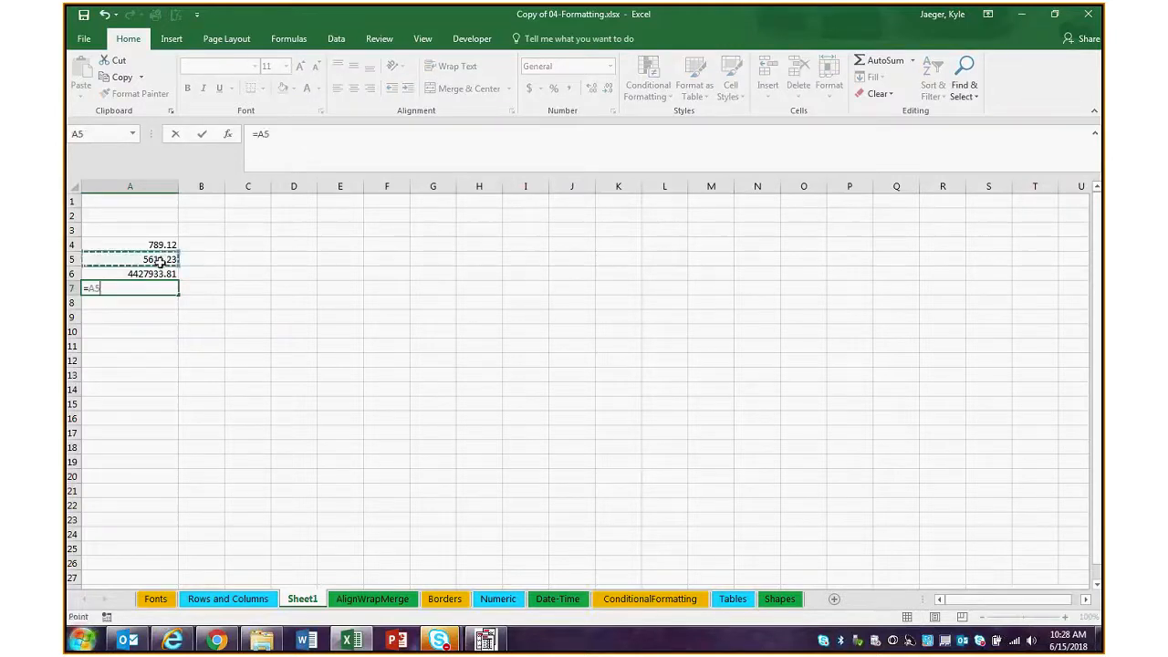
text(*)
click(170, 246)
key(Return)
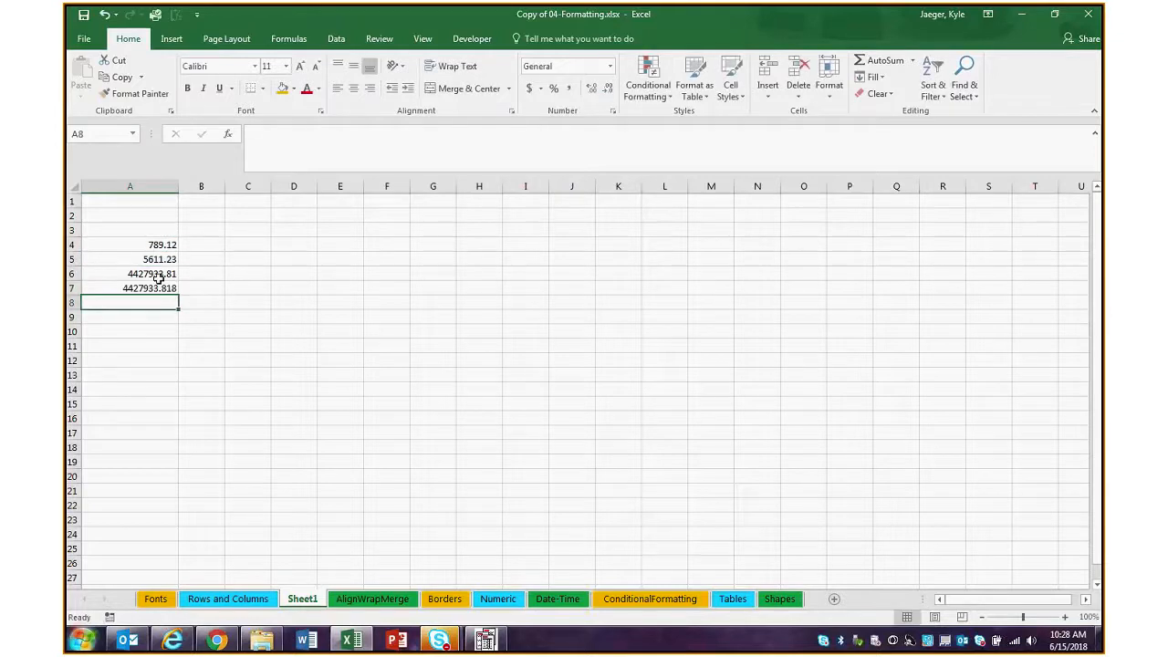
click(164, 287)
click(608, 89)
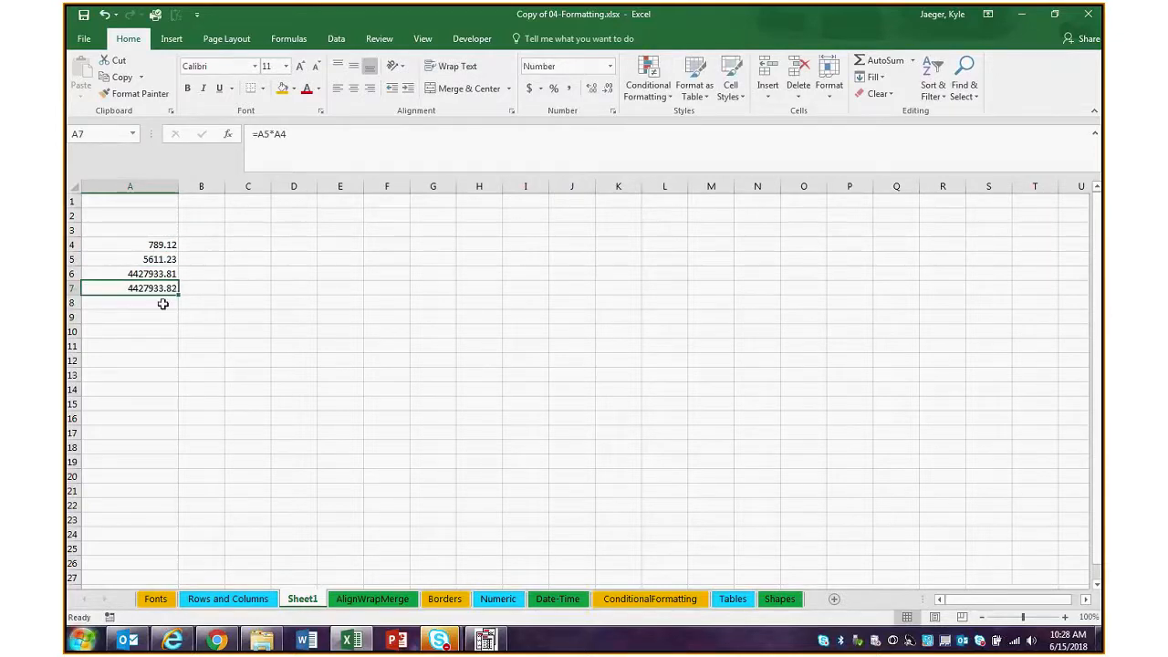
Change the function in A6 from ROUNDDOWN to ROUNDUP and compare the cell with the unrounded product in A7
click(169, 275)
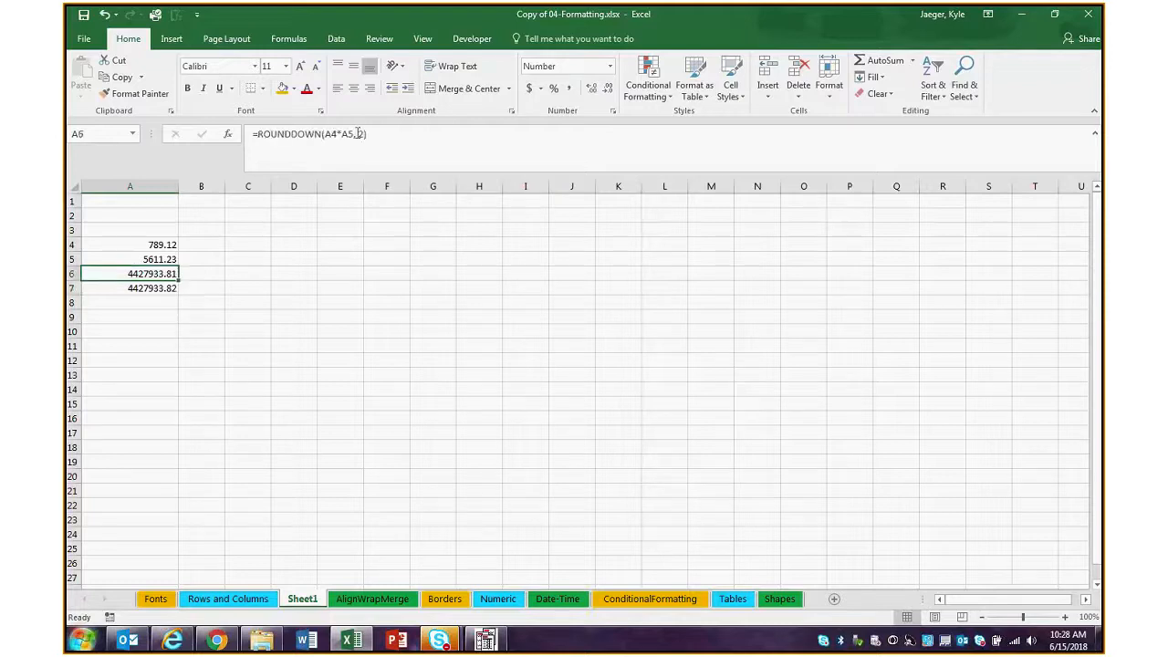
drag(270, 134, 340, 133)
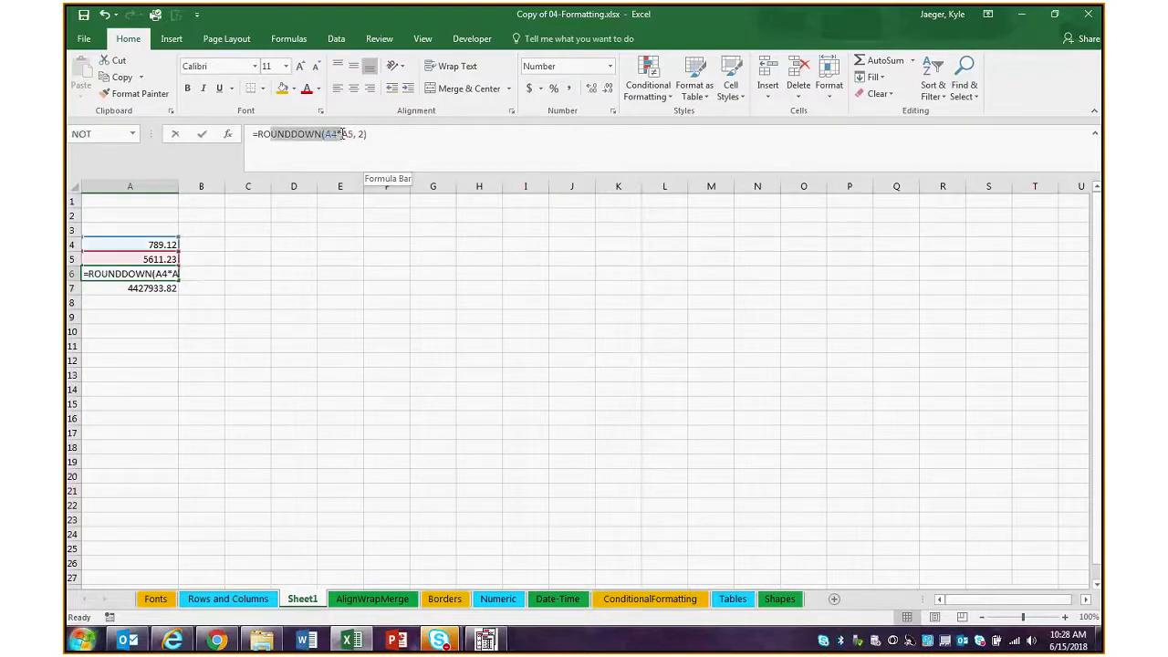
click(319, 138)
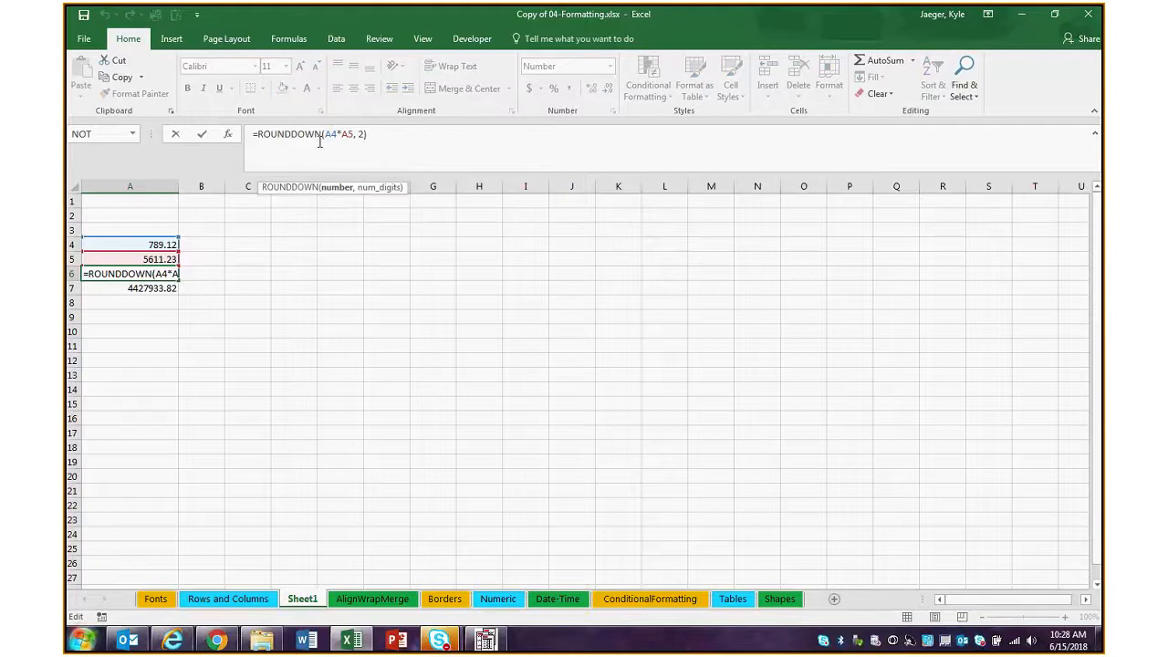
key(BackSpace)
key(BackSpace)
key(BackSpace)
key(BackSpace)
text(UP)
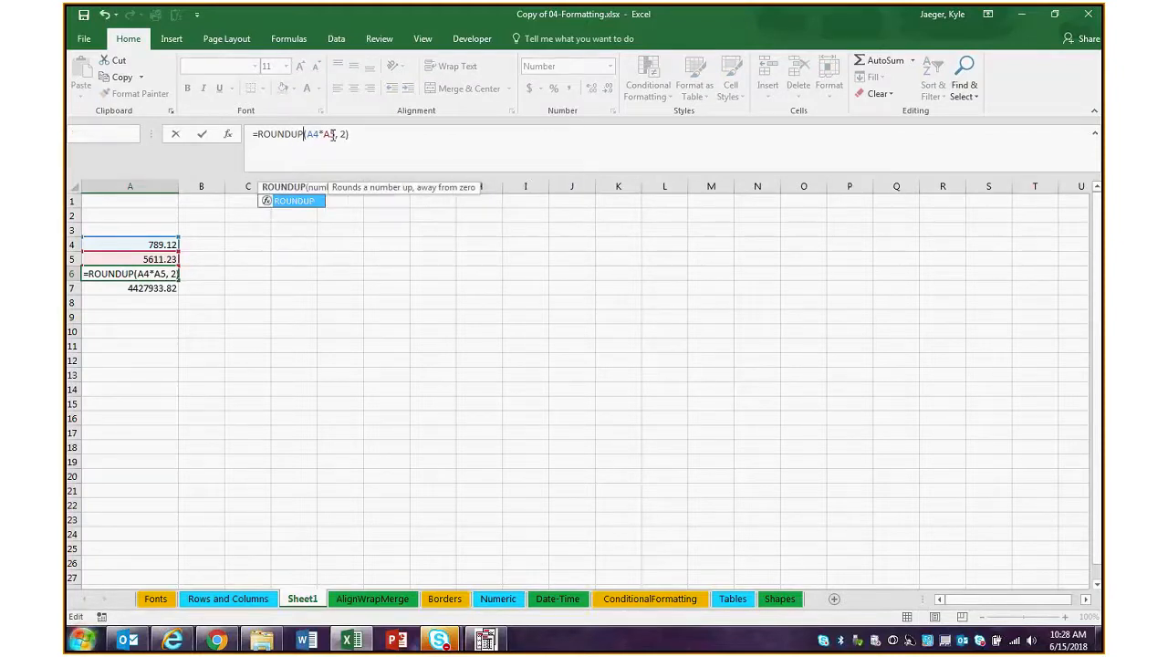
key(Return)
click(150, 273)
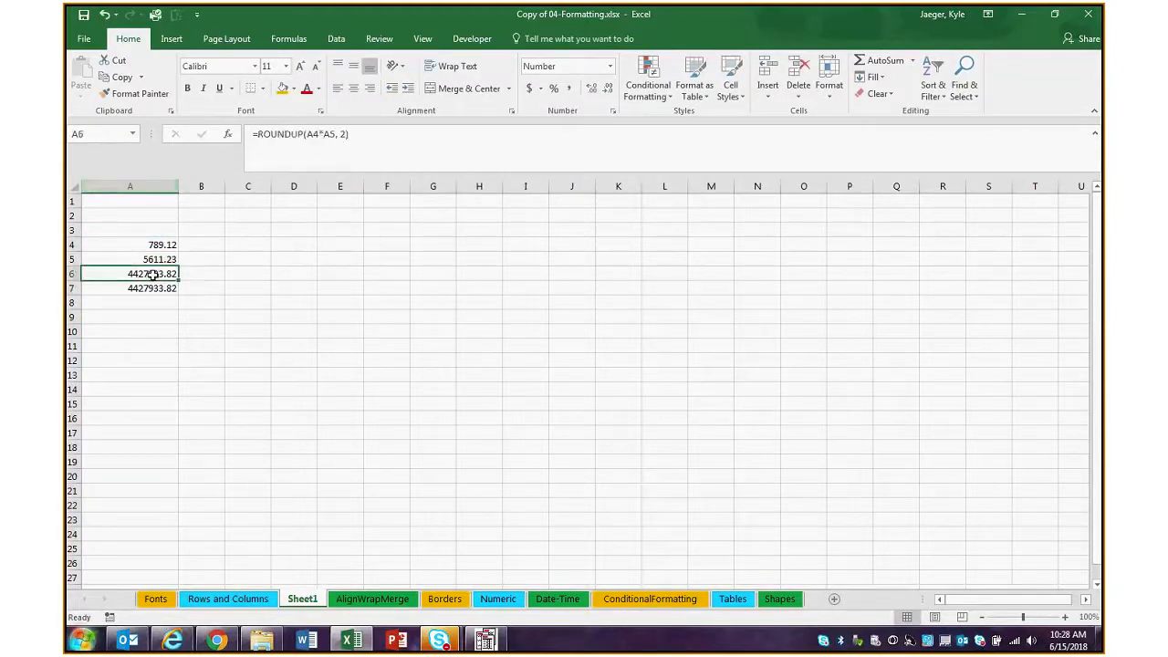
click(155, 288)
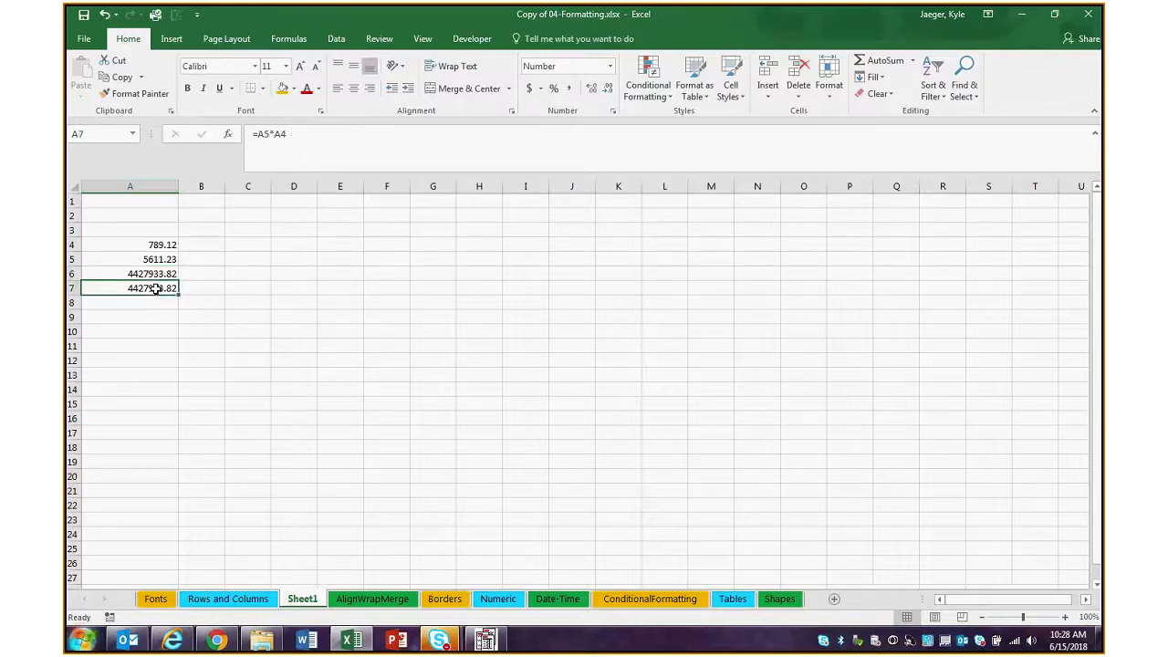
click(157, 273)
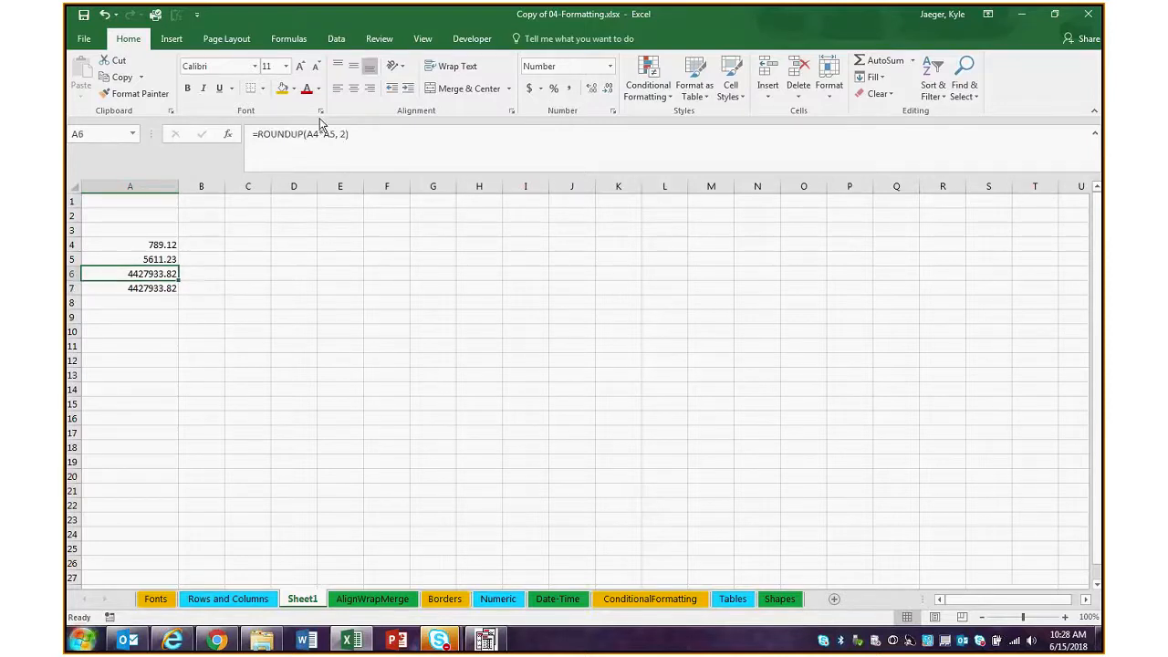
Change the number of digits in A6's ROUNDUP formula to 3 and increase the cell's displayed decimals to four places
click(439, 138)
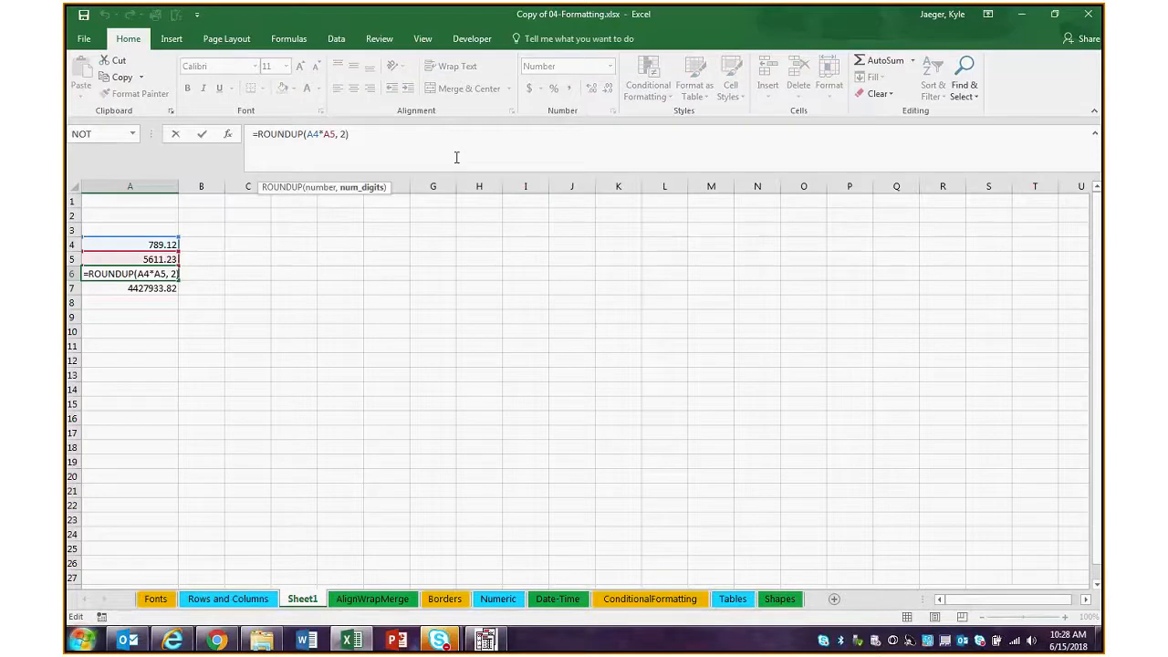
key(Return)
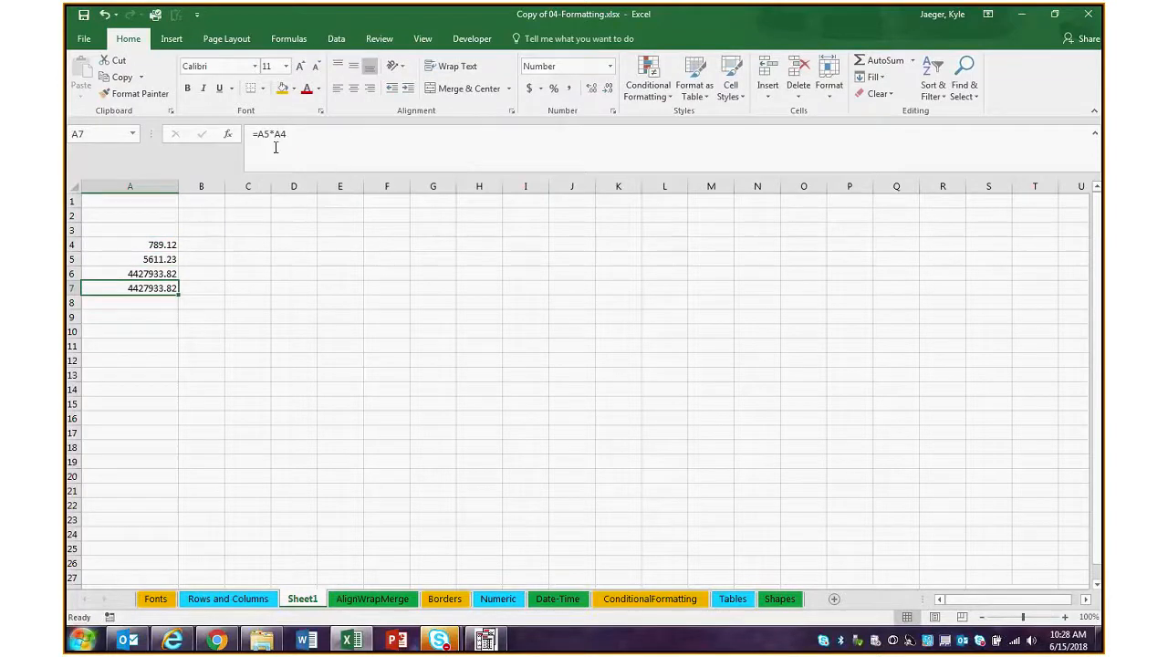
key(Up)
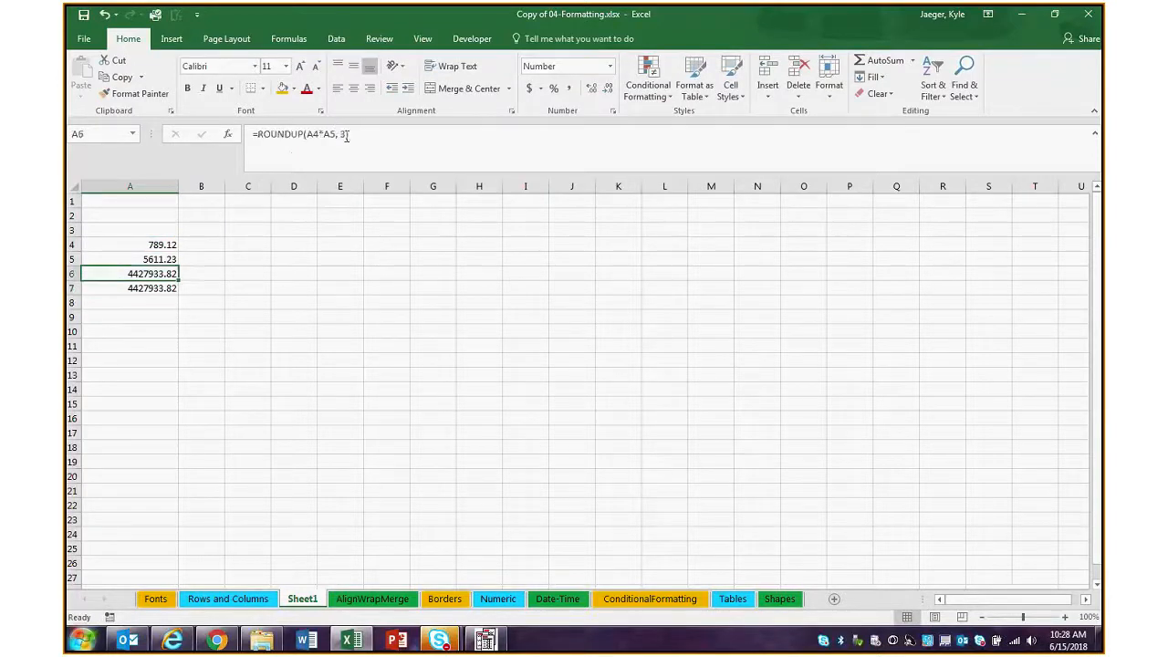
click(591, 88)
click(593, 88)
Switch to the Rows and Columns sheet, highlight the monthly table data in B3:G6, and select the empty cell L5
click(362, 602)
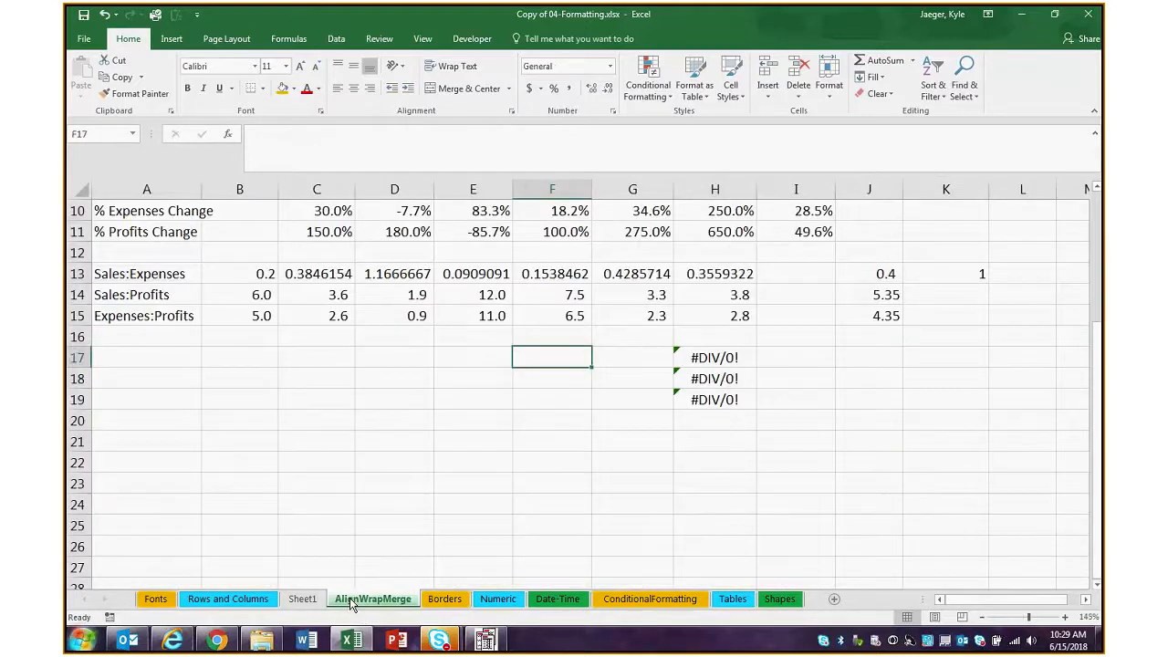
click(228, 602)
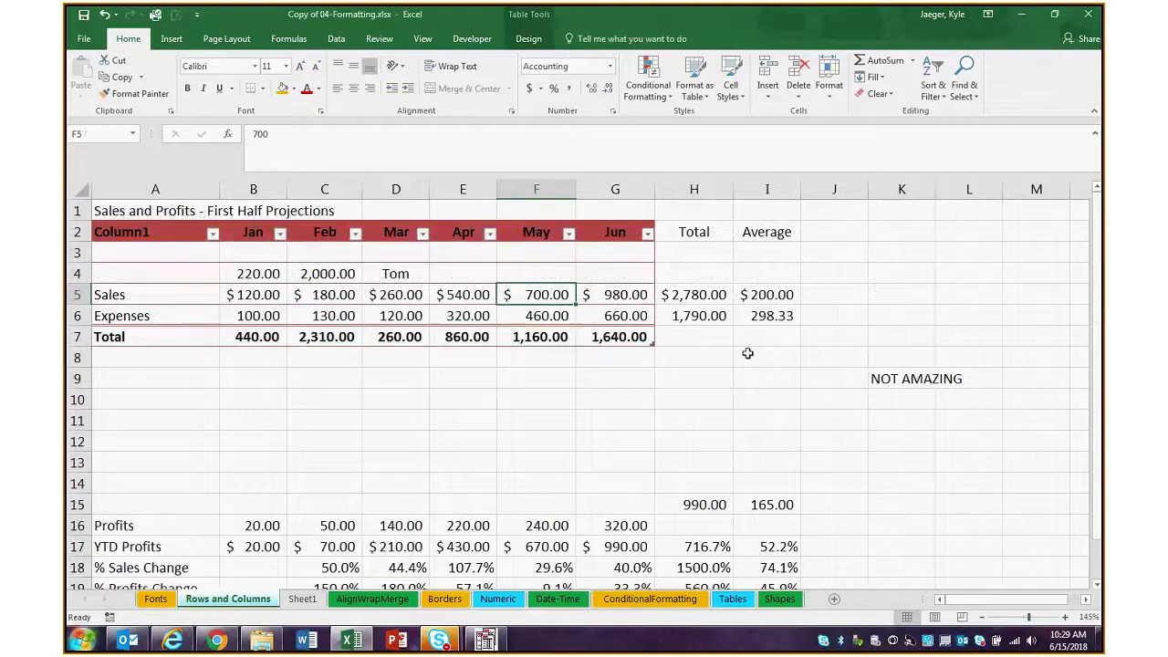
click(968, 293)
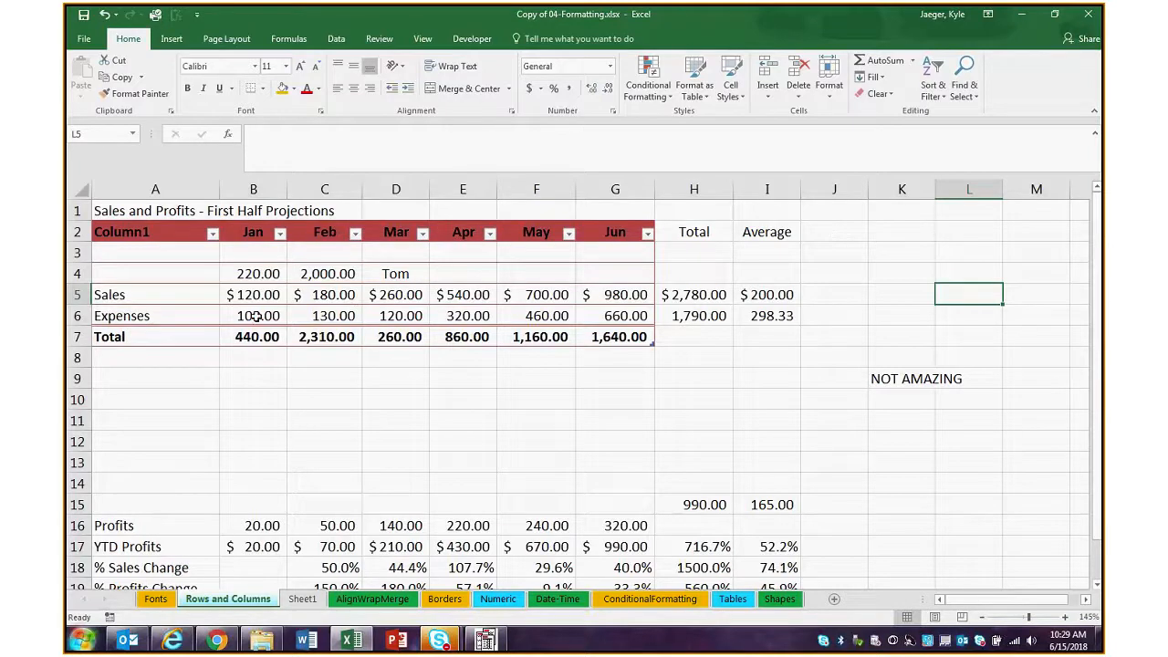
drag(243, 256, 602, 315)
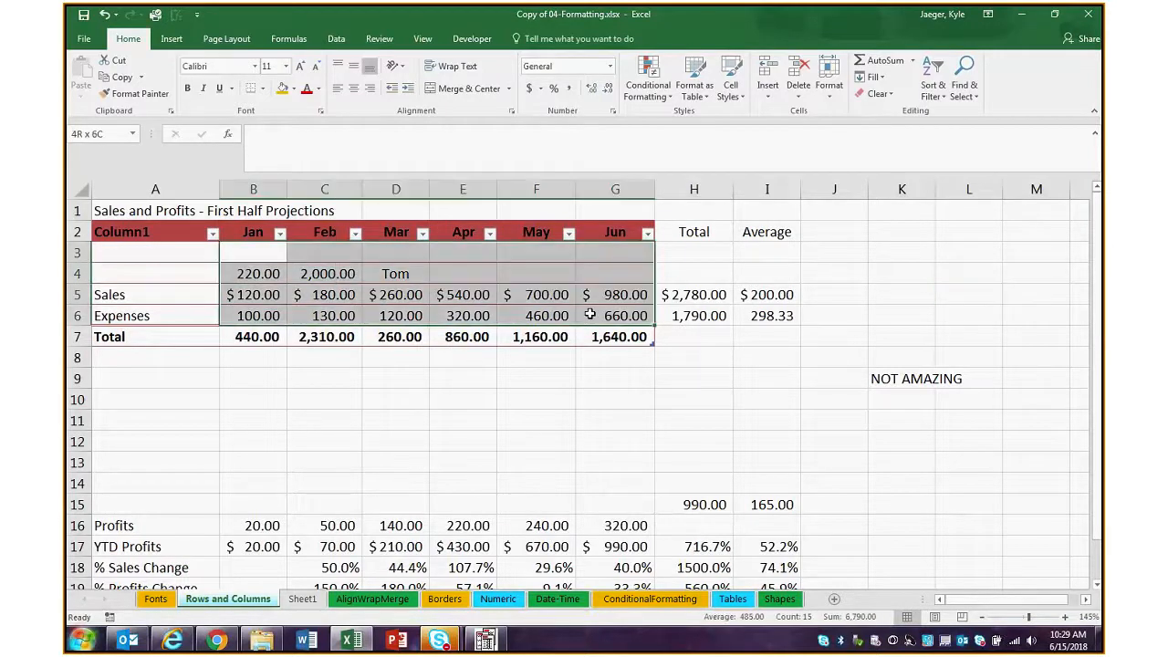
click(894, 295)
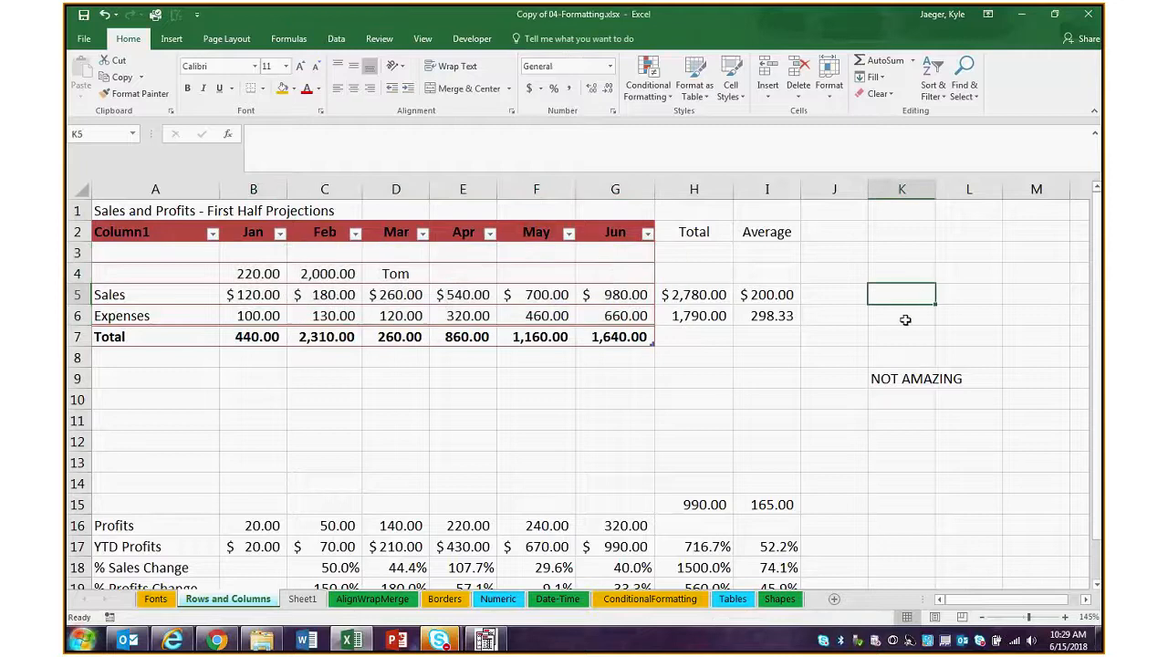
click(973, 296)
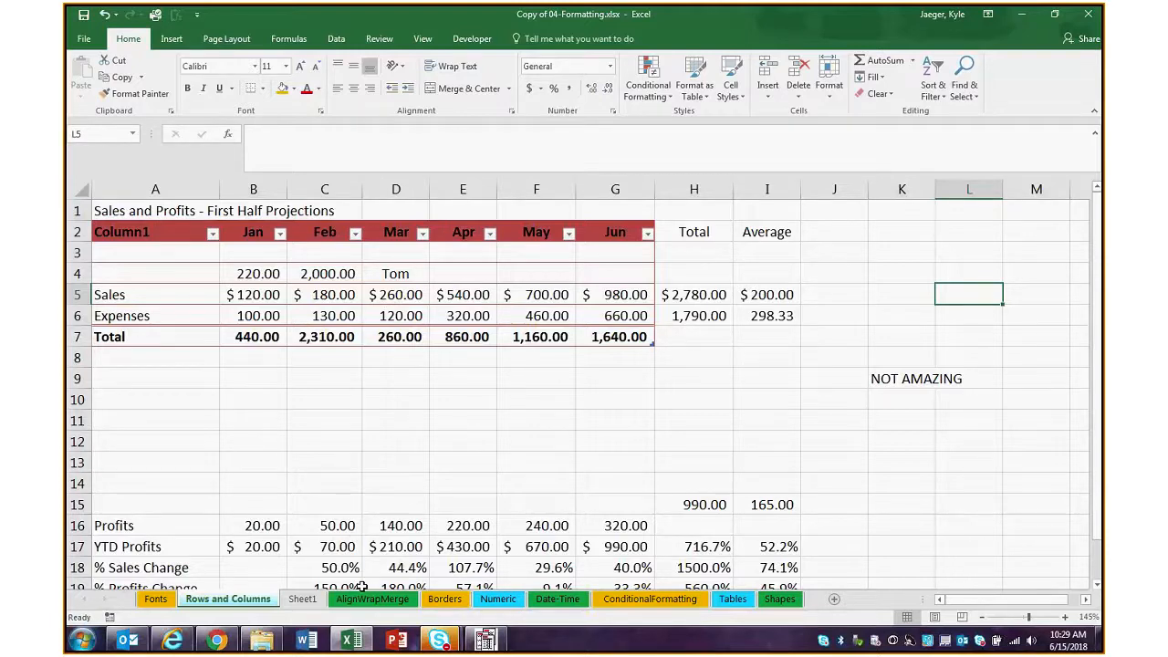
Open the Building_Contacts_Ext.xlsx workbook from the desktop's Contacts folder and look through its phone extension list
click(1021, 15)
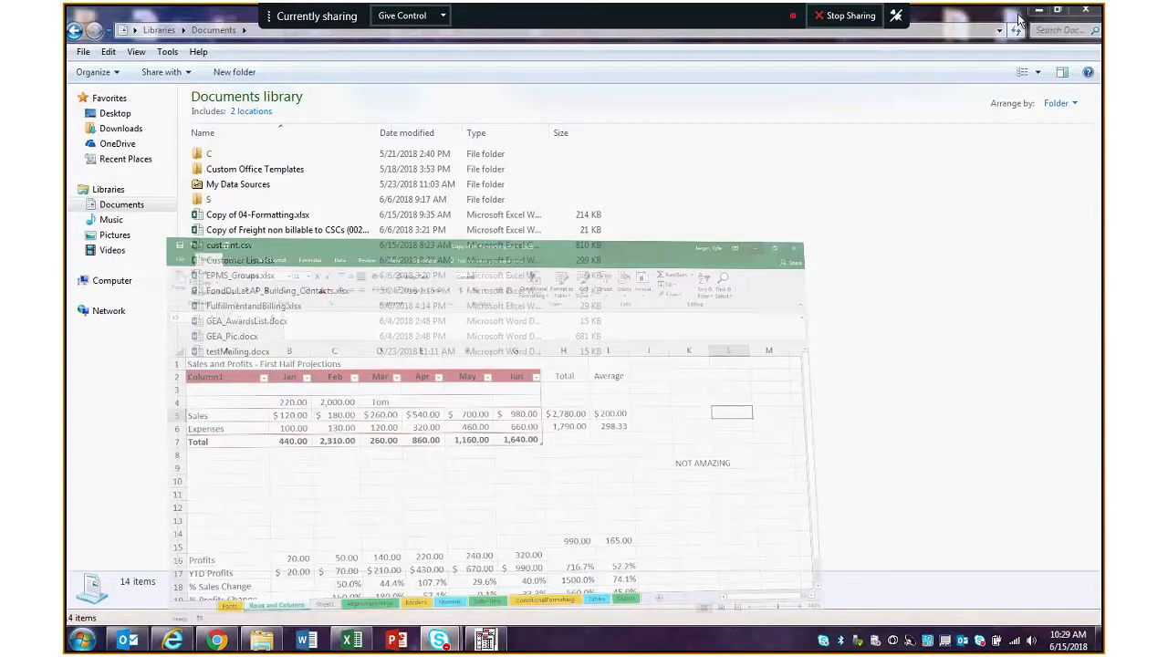
click(1038, 10)
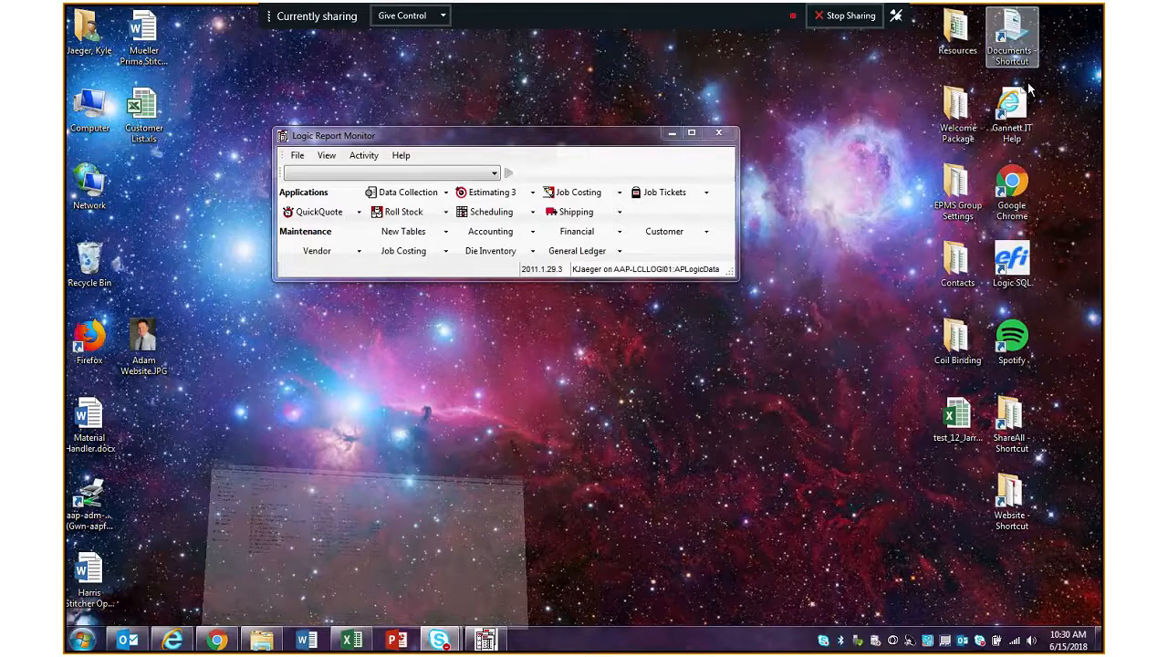
double_click(957, 262)
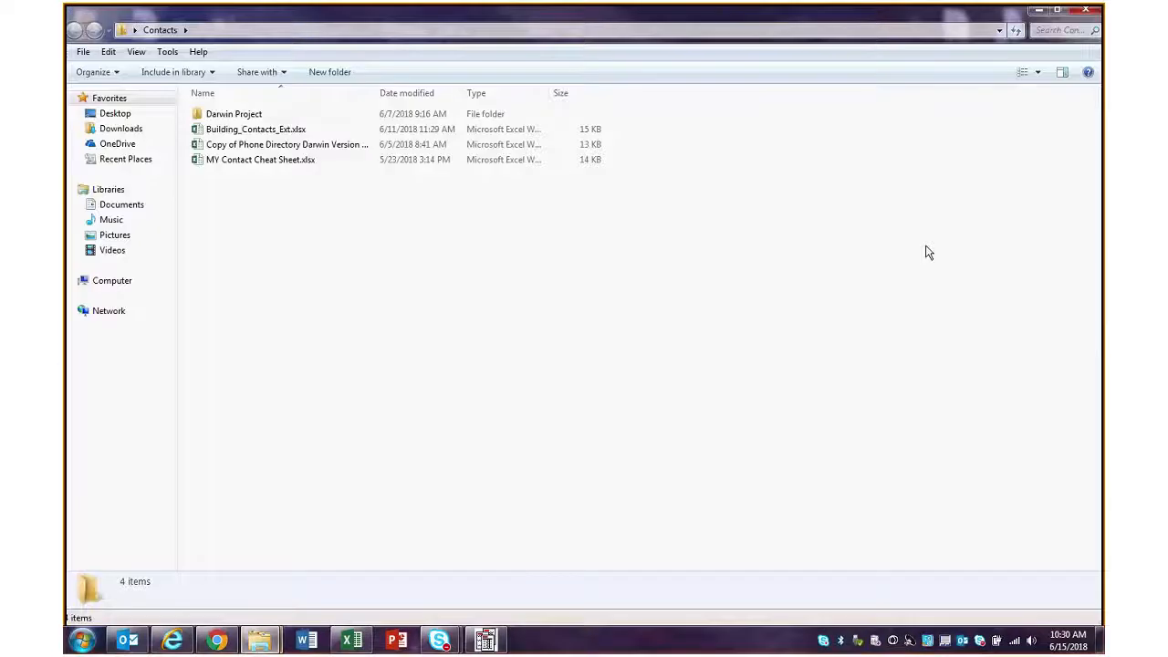
double_click(292, 131)
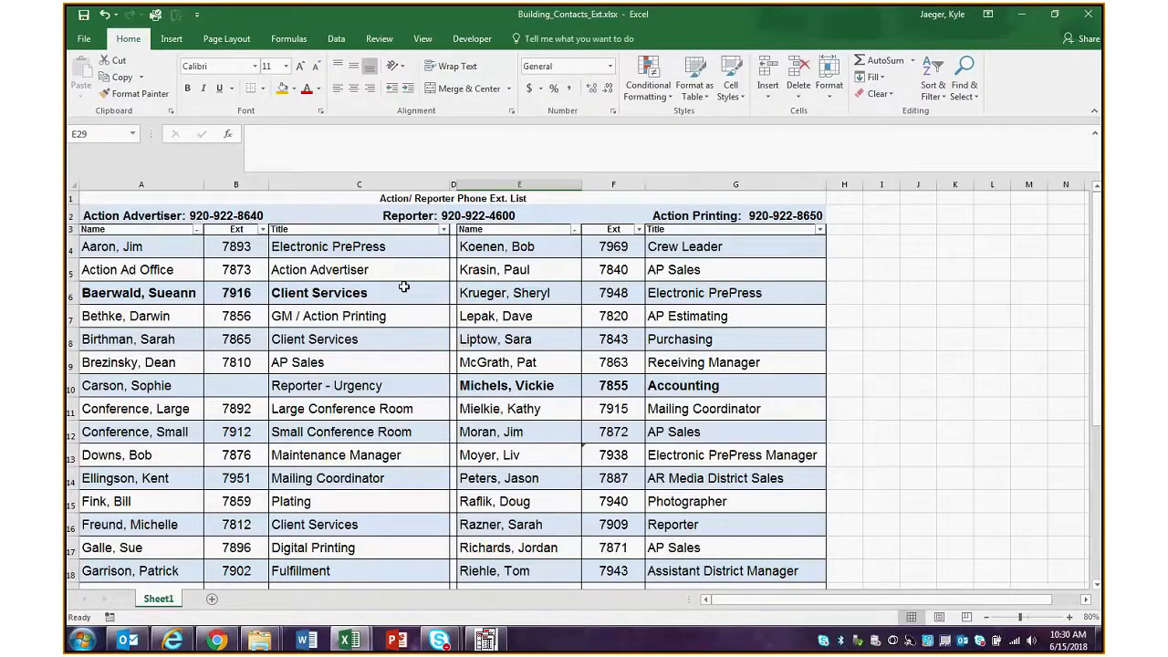
scroll(410, 274, down, 2)
scroll(420, 294, down, 1)
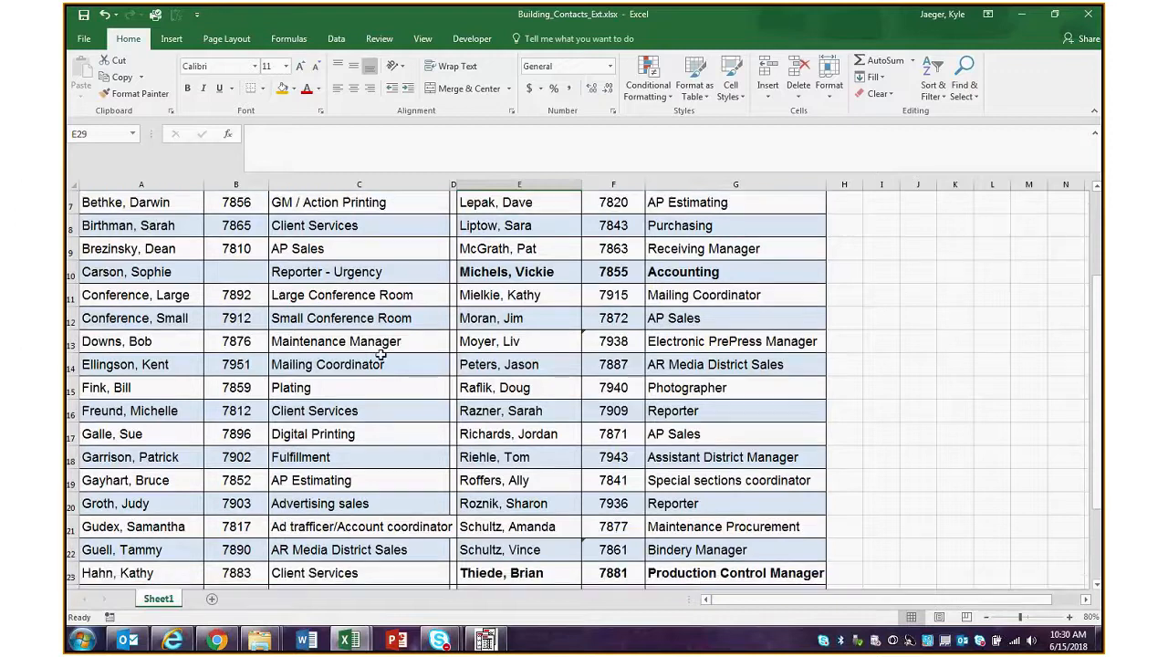
scroll(372, 338, up, 1)
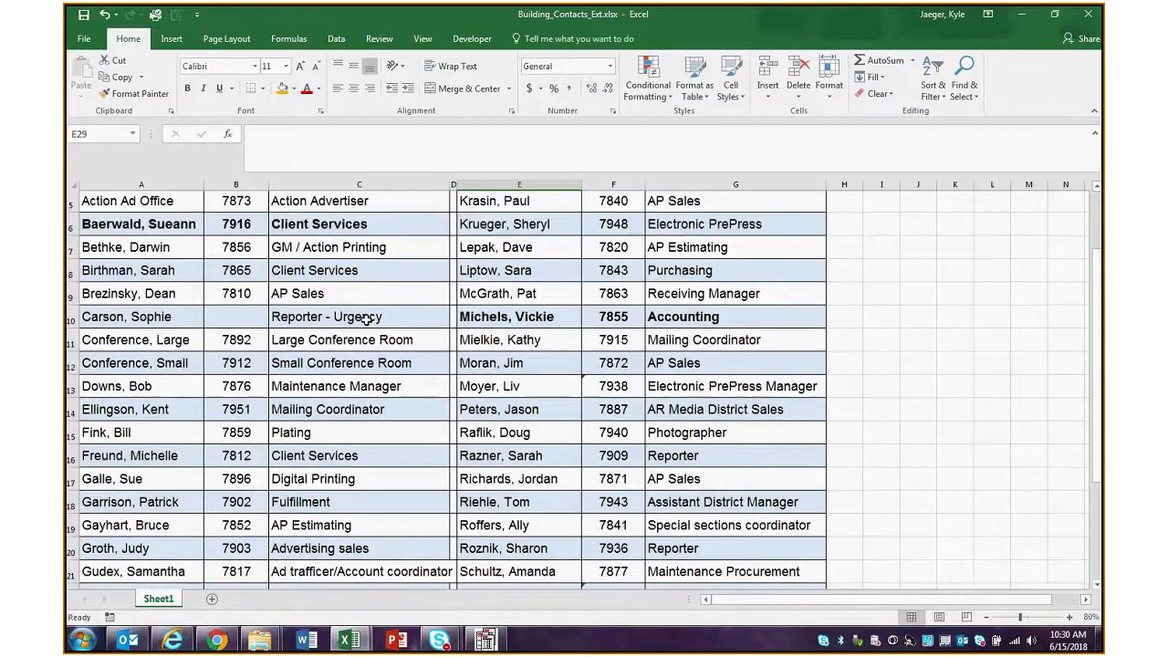
scroll(365, 317, up, 2)
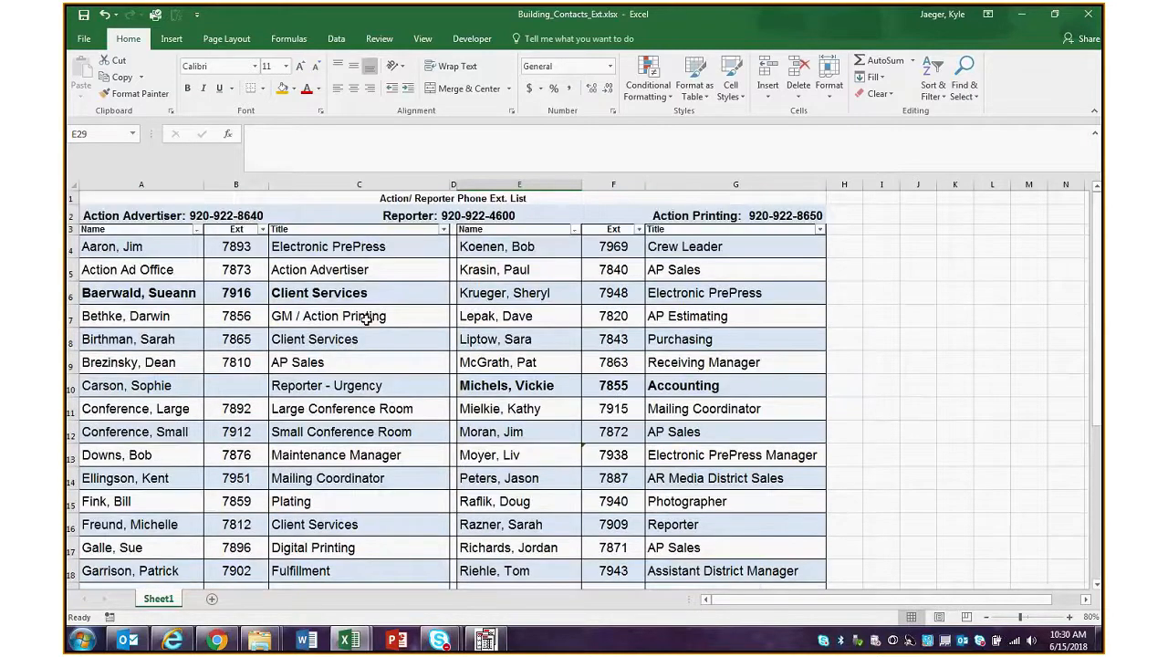
Sort the contact table in columns A to C by Name from Z to A and review the order
click(197, 230)
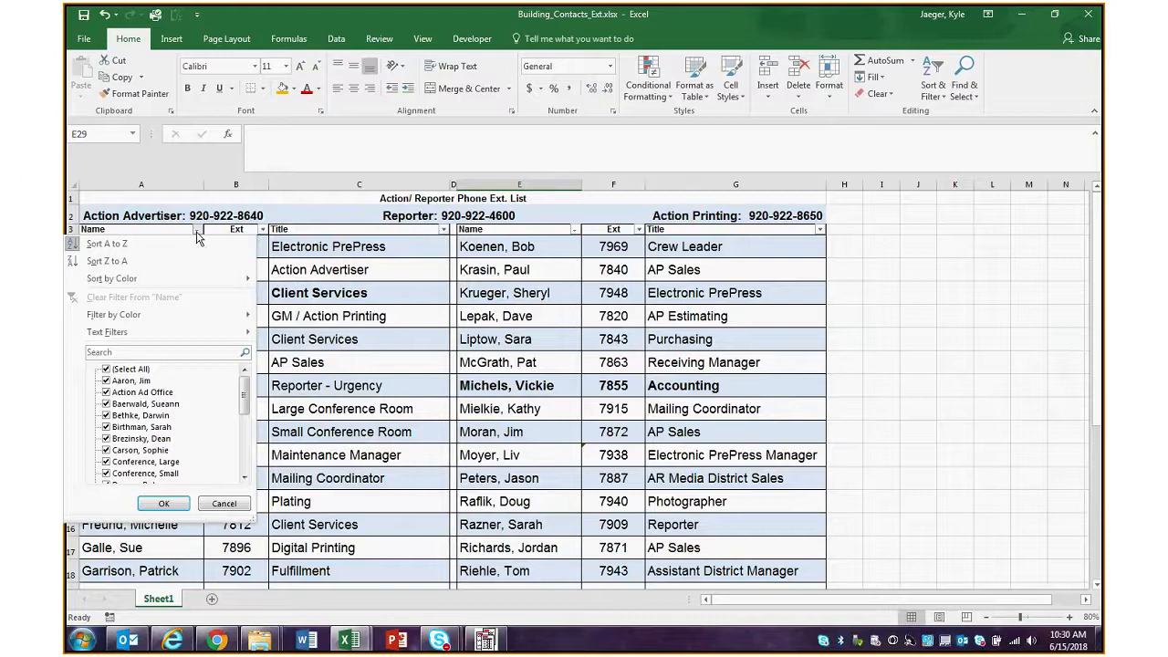
click(107, 261)
scroll(257, 369, down, 4)
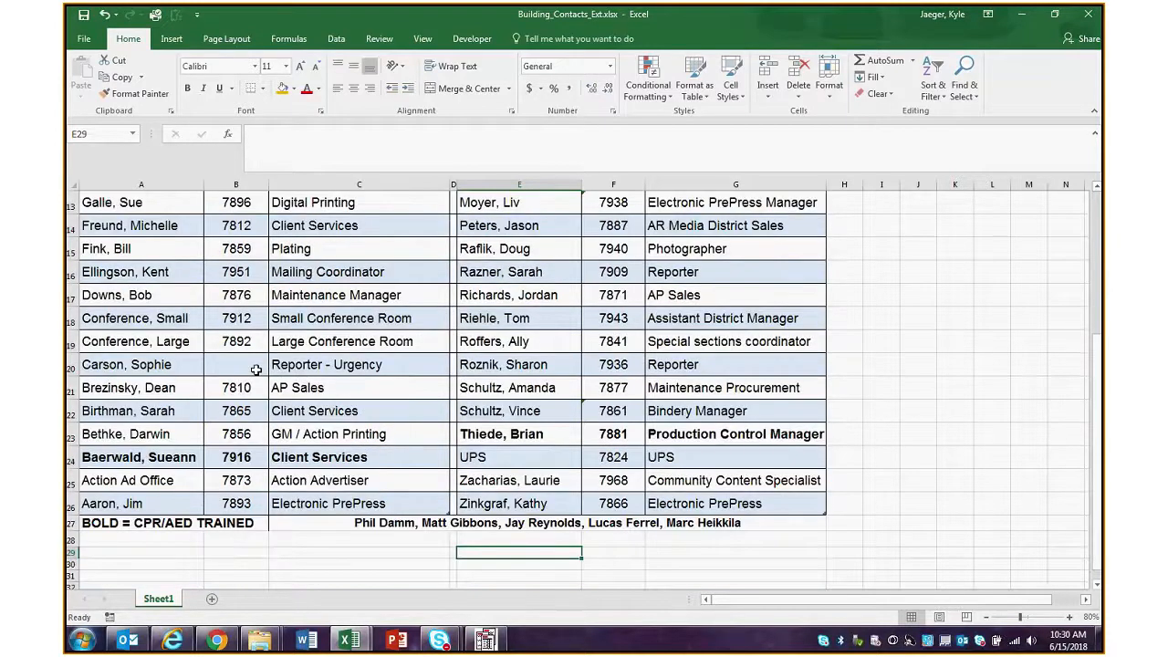
scroll(122, 258, up, 4)
Exclude the opening entries in column A's Name filter, include them again, and apply the filter with all names selected
click(198, 230)
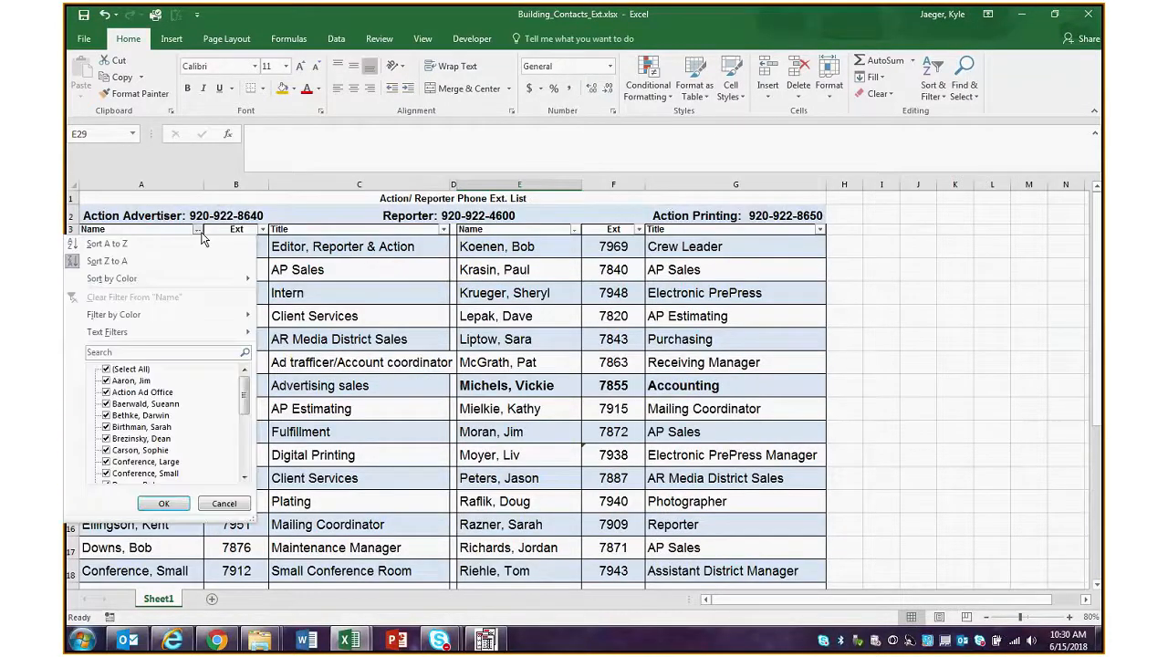
click(106, 381)
click(106, 393)
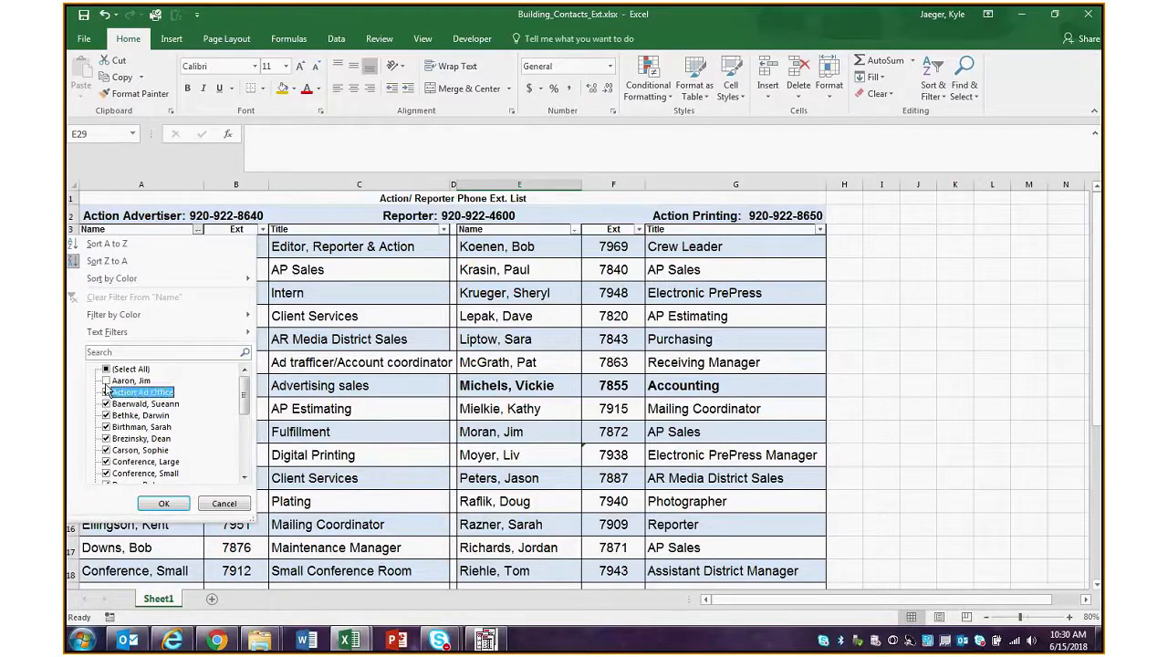
click(106, 381)
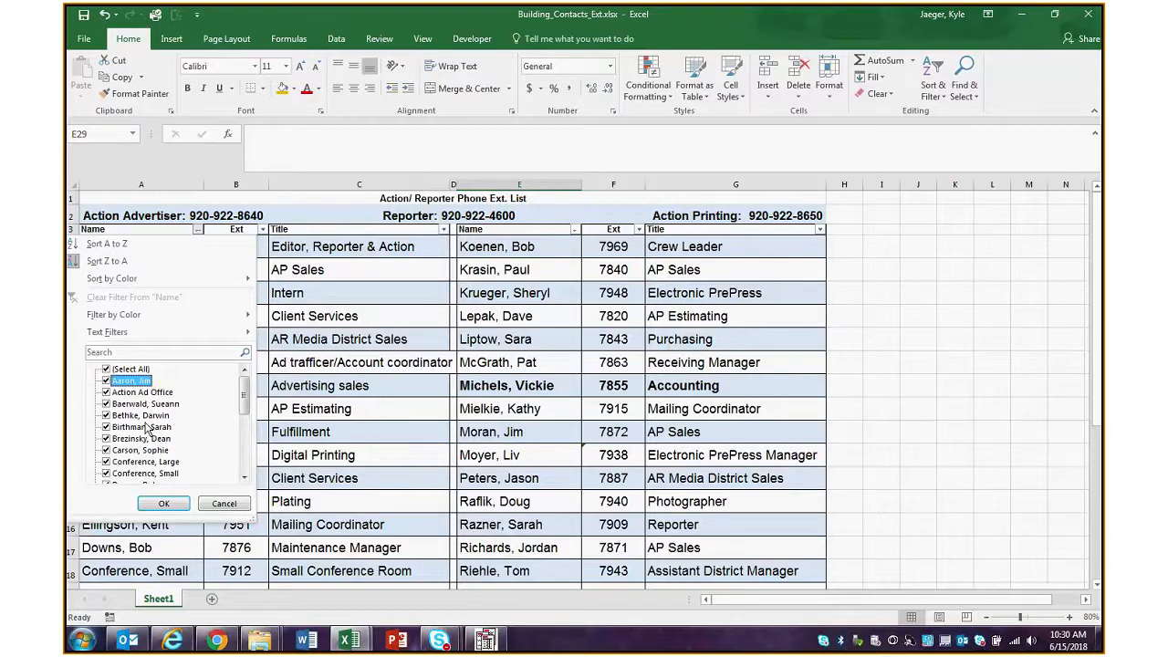
click(164, 503)
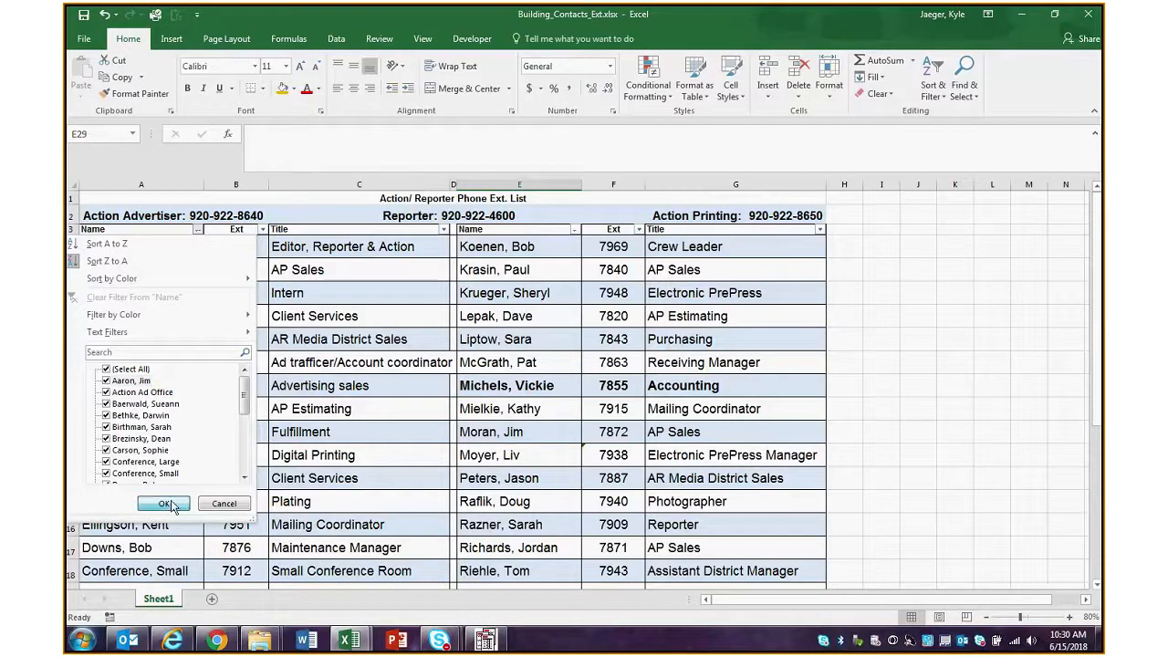
Sort the contact table in columns A to C by Name from A to Z and select A4
click(198, 229)
click(148, 249)
click(150, 251)
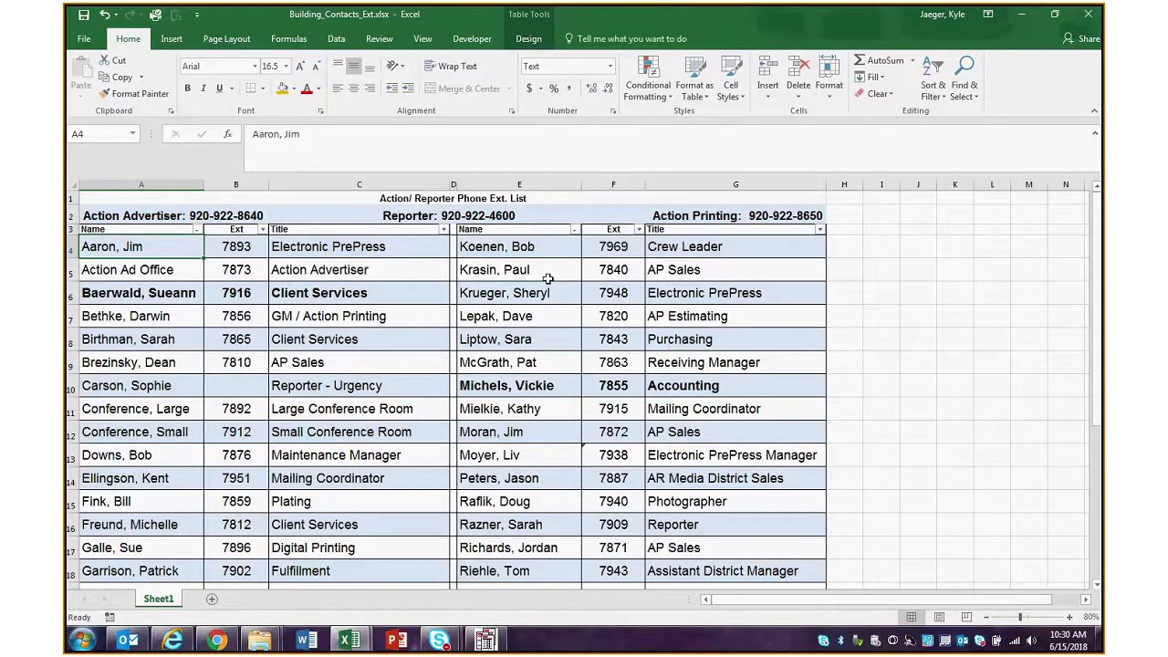
Select A4:C15 and preview the Format as Table styles, including Light Yellow, Table Style Light 19, without applying one
drag(136, 246, 352, 453)
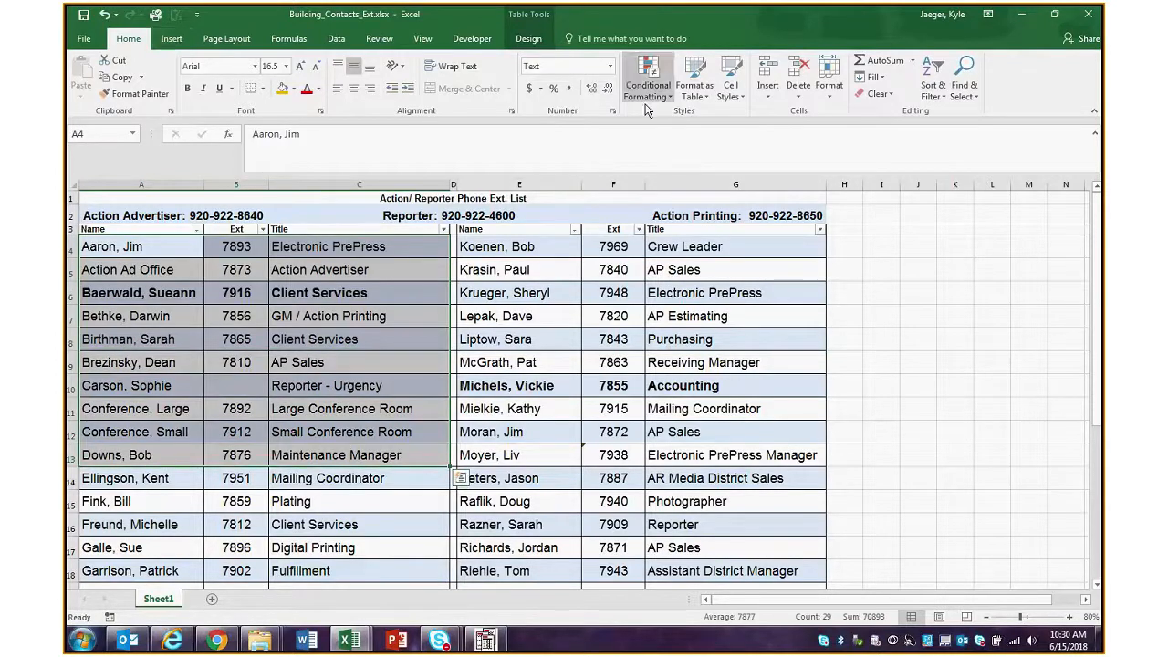
key(shift+Down)
key(shift+Down)
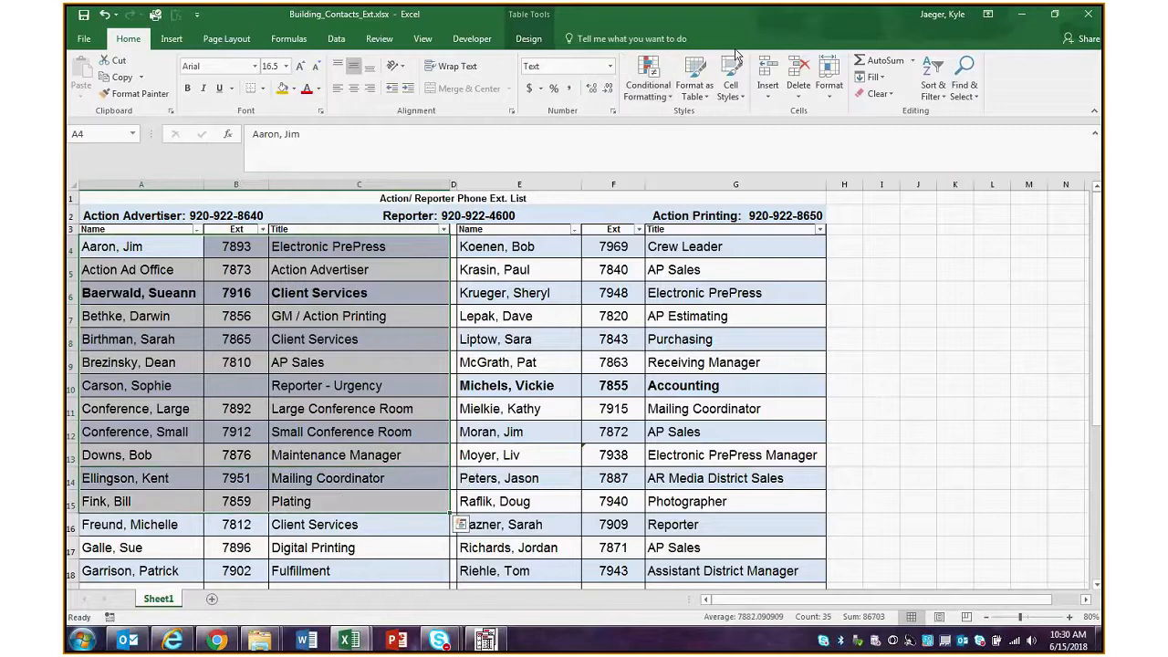
click(694, 87)
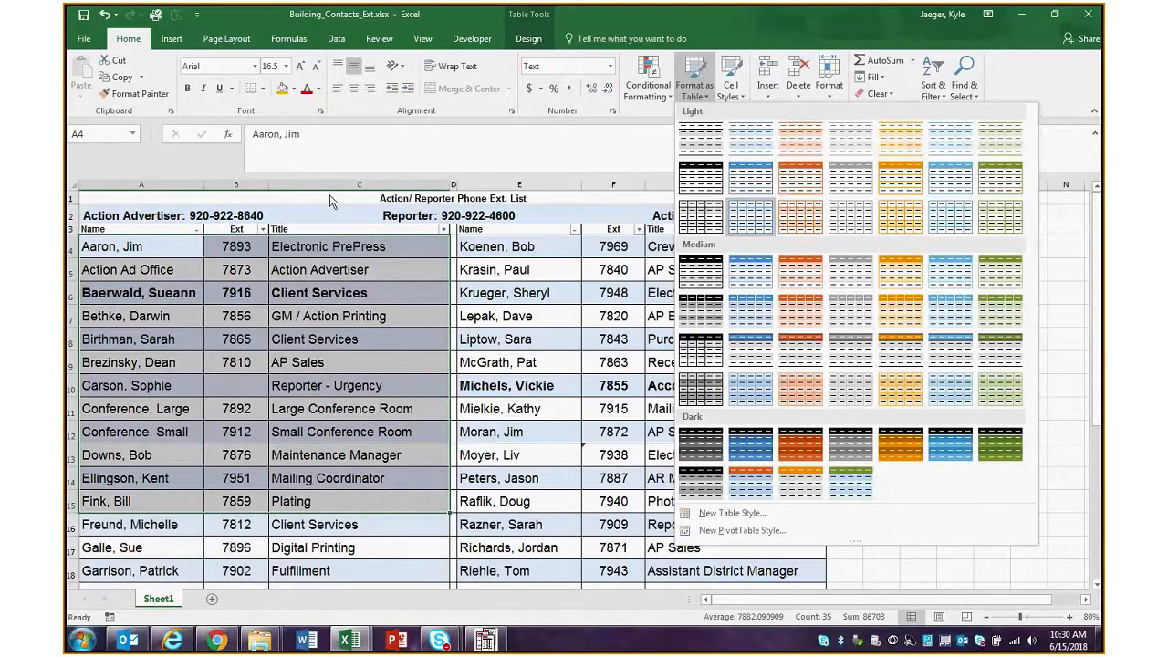
click(331, 199)
click(331, 199)
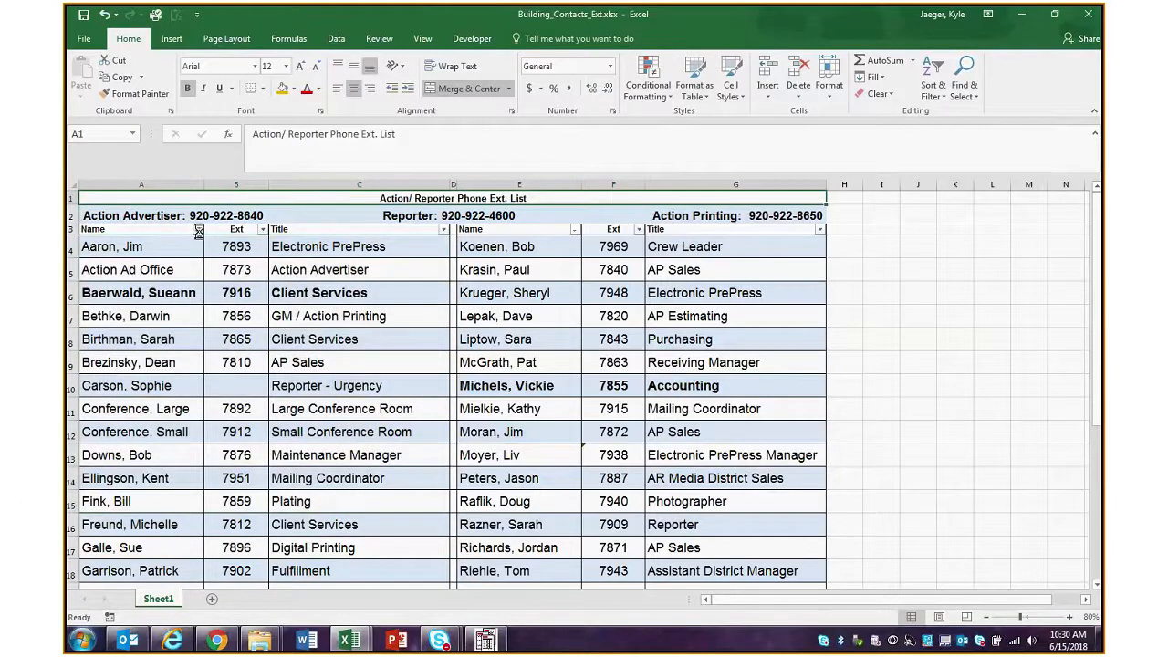
drag(192, 244, 365, 501)
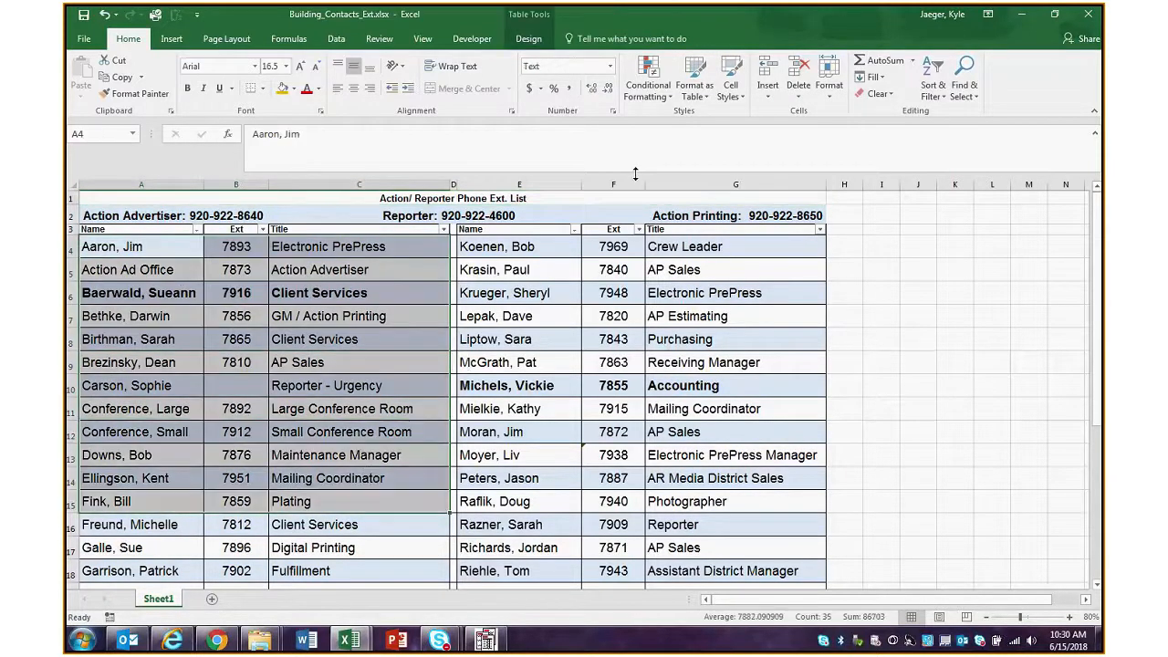
click(709, 88)
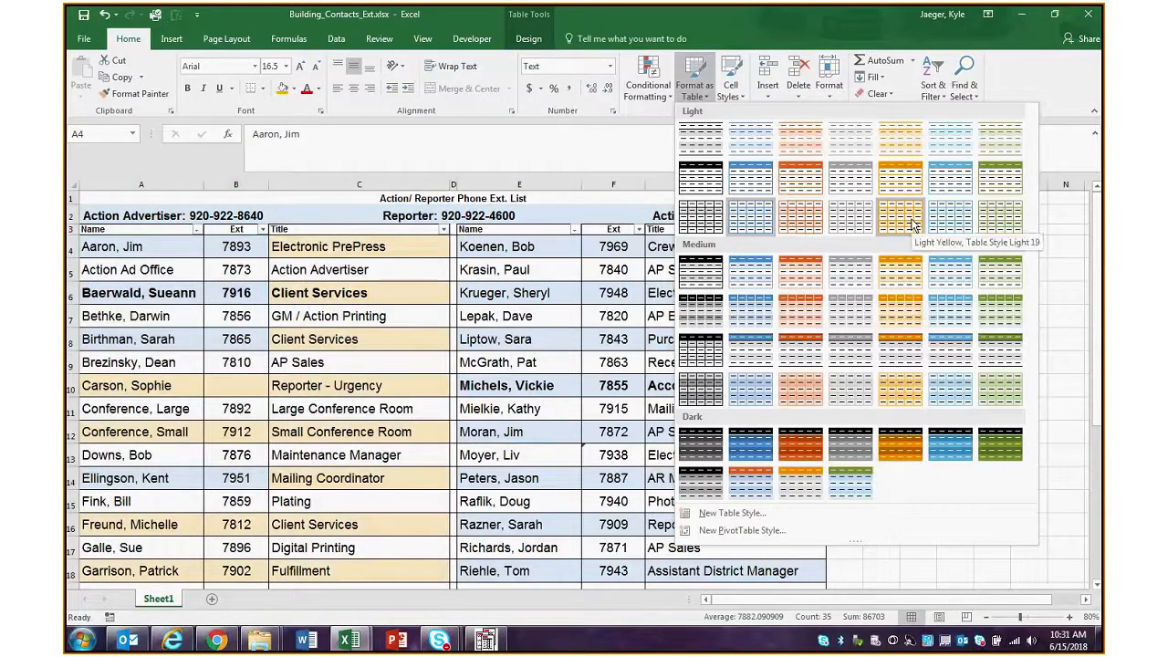
click(274, 272)
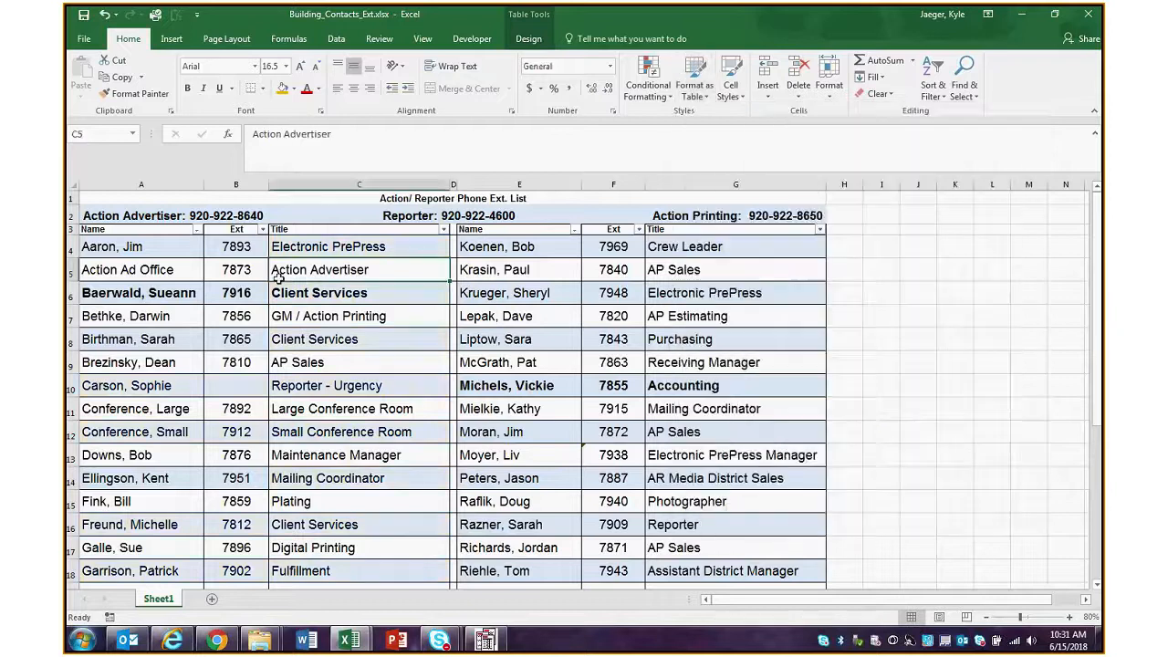
Highlight the rows of the contact table from A4 across column C, and sort it by Ext from smallest to largest
click(168, 246)
drag(168, 246, 314, 257)
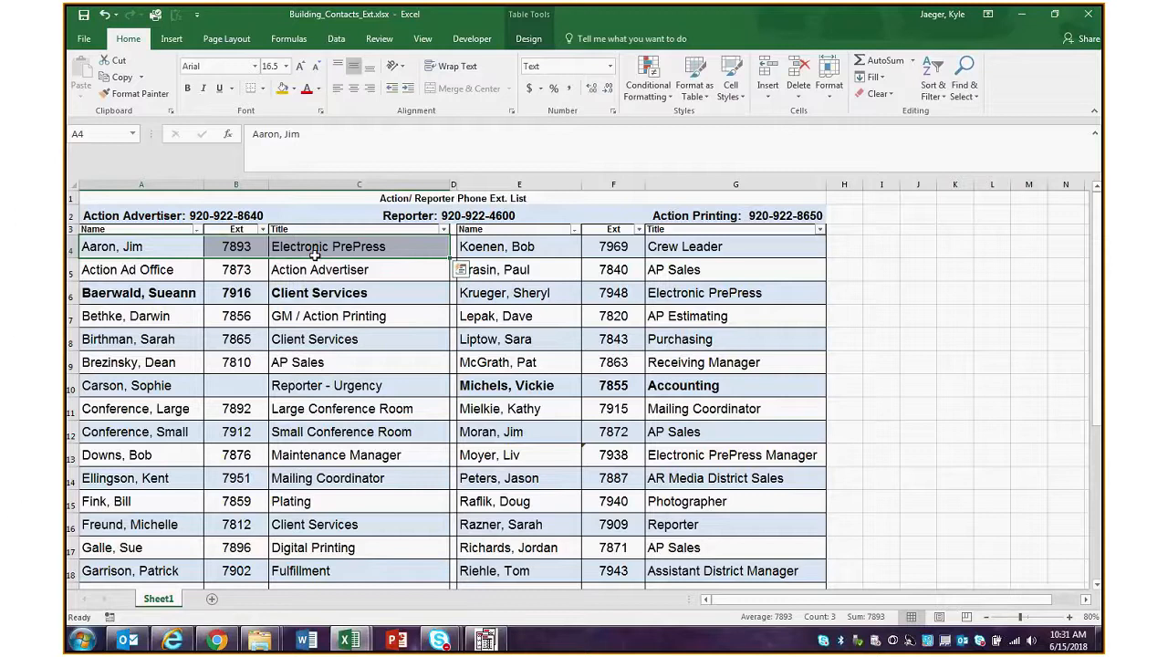
drag(326, 254, 355, 571)
click(351, 537)
scroll(309, 313, up, 3)
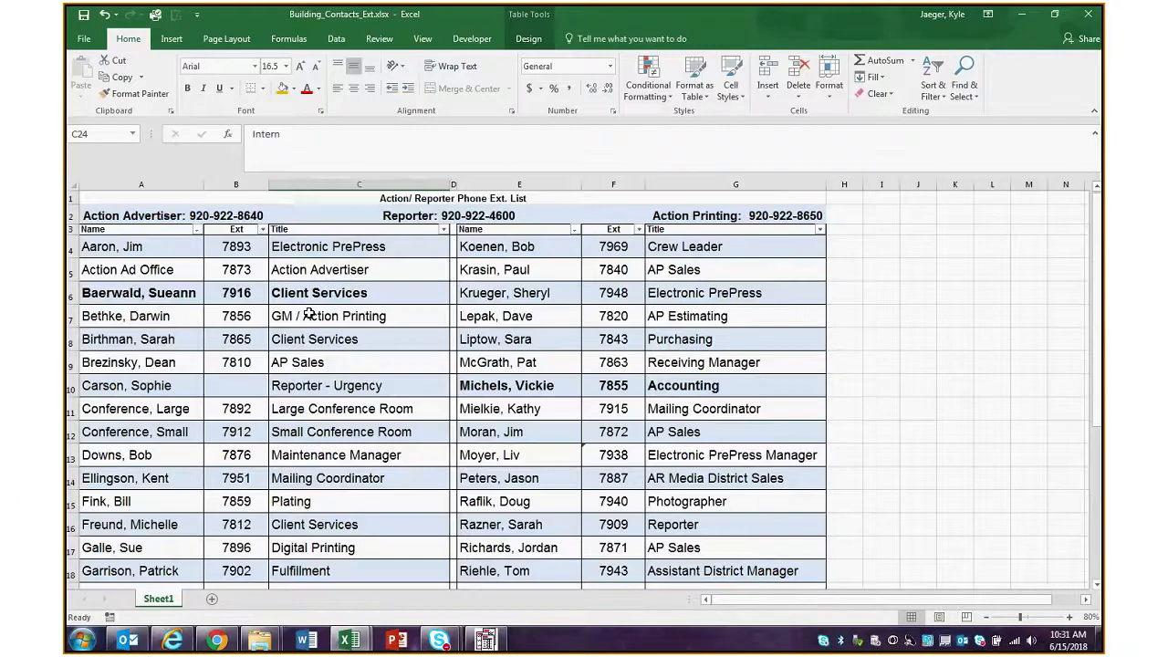
click(262, 229)
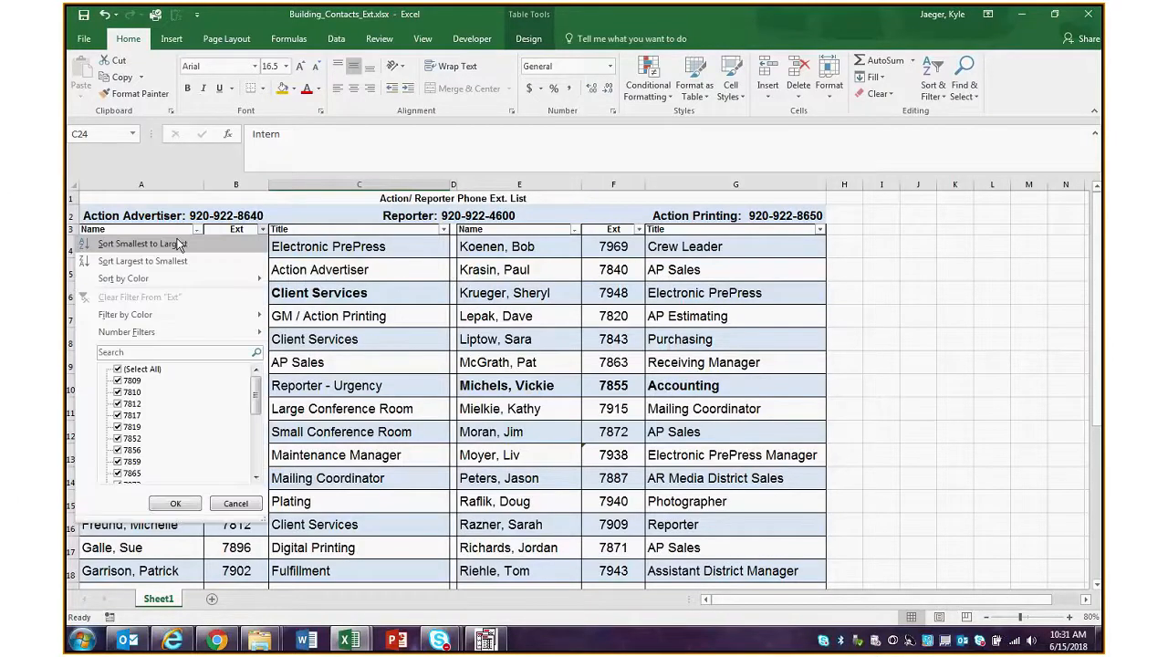
click(189, 245)
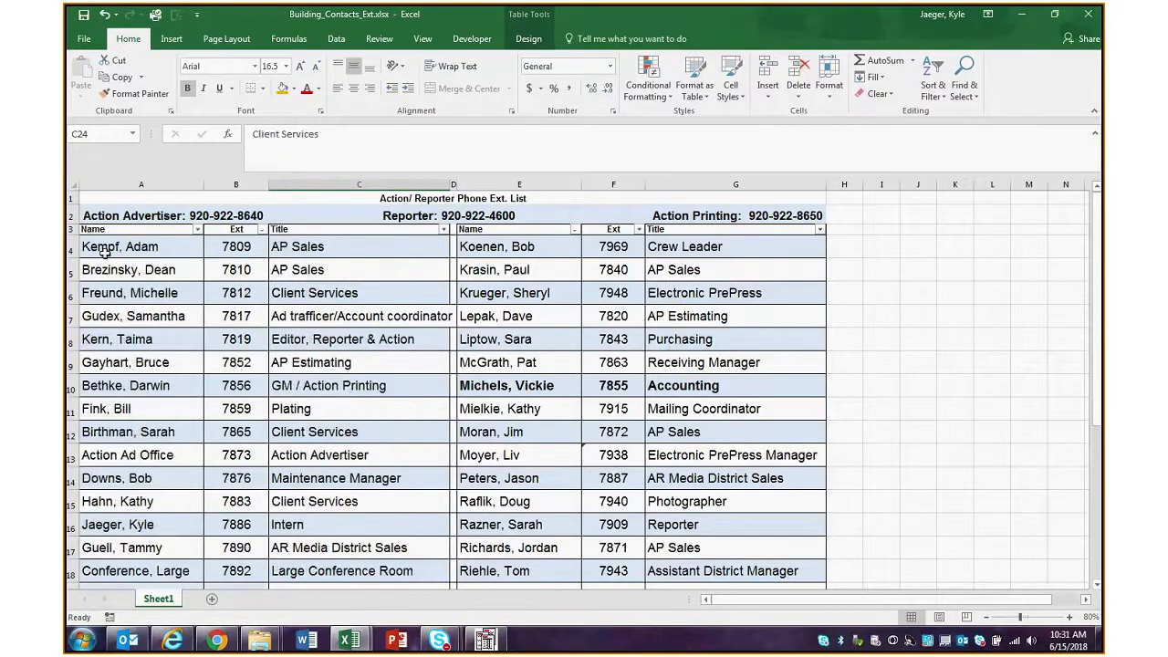
Select the contact data in A4:C26 and add a second sort level to a custom sort by Ext
drag(134, 247, 447, 556)
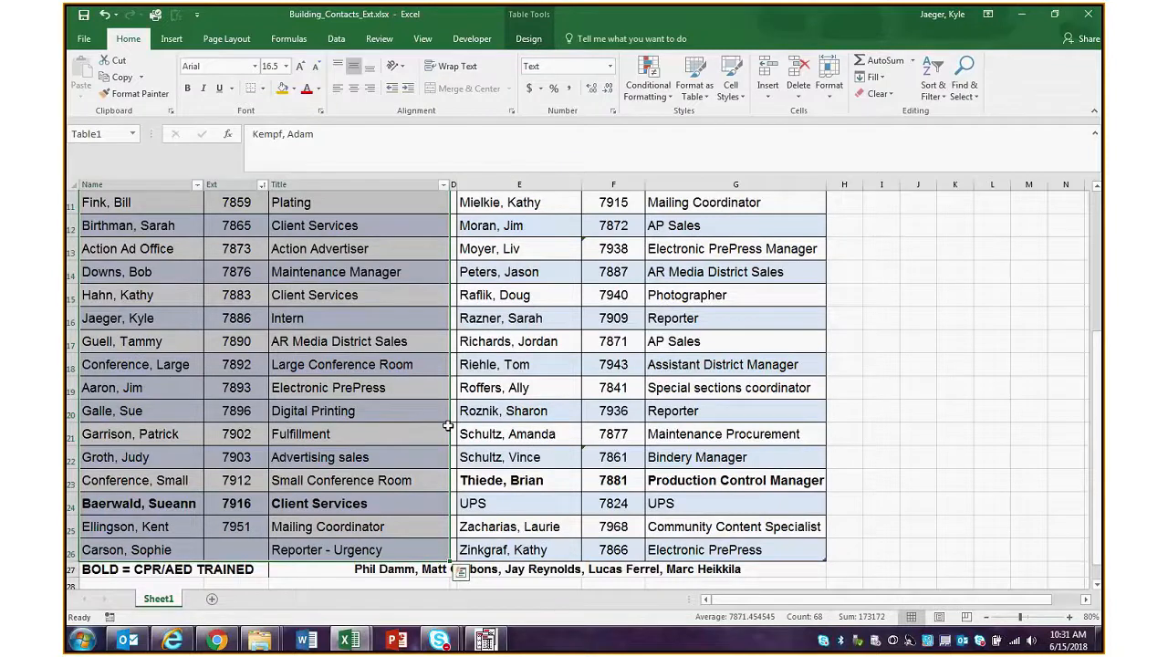
click(528, 38)
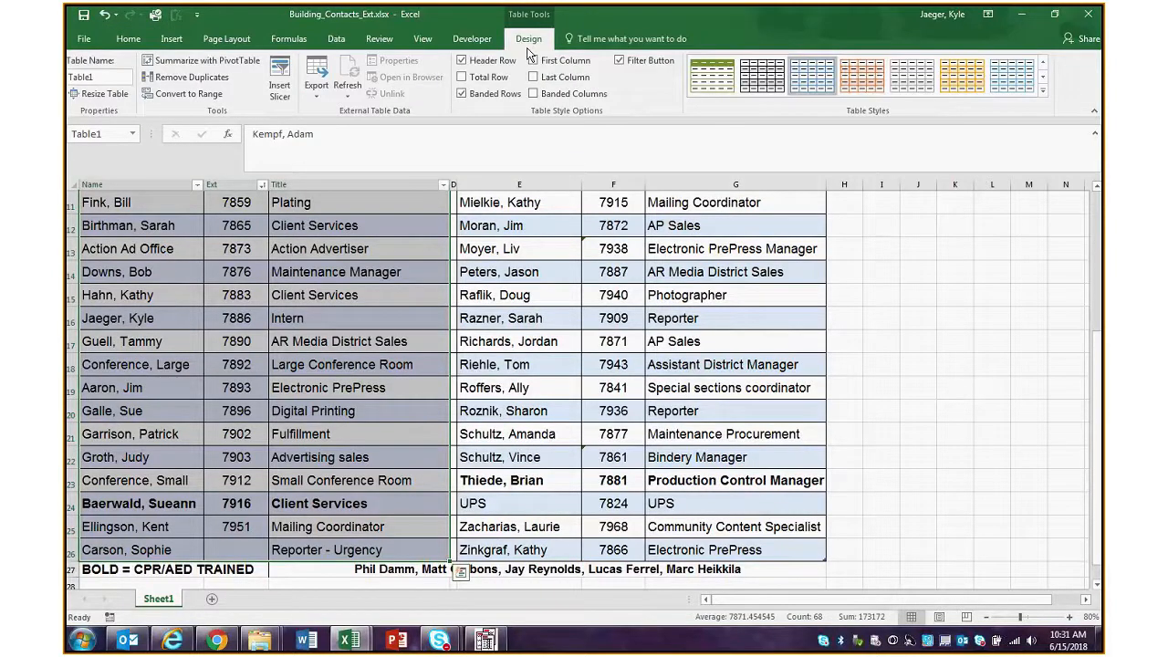
click(335, 38)
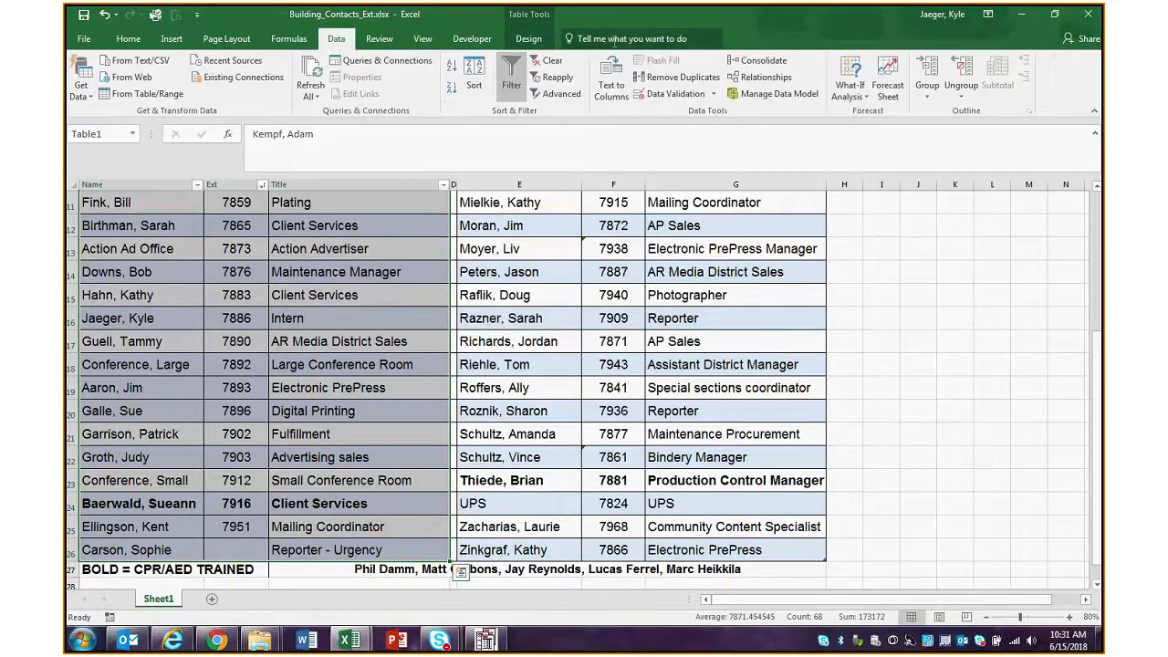
click(473, 88)
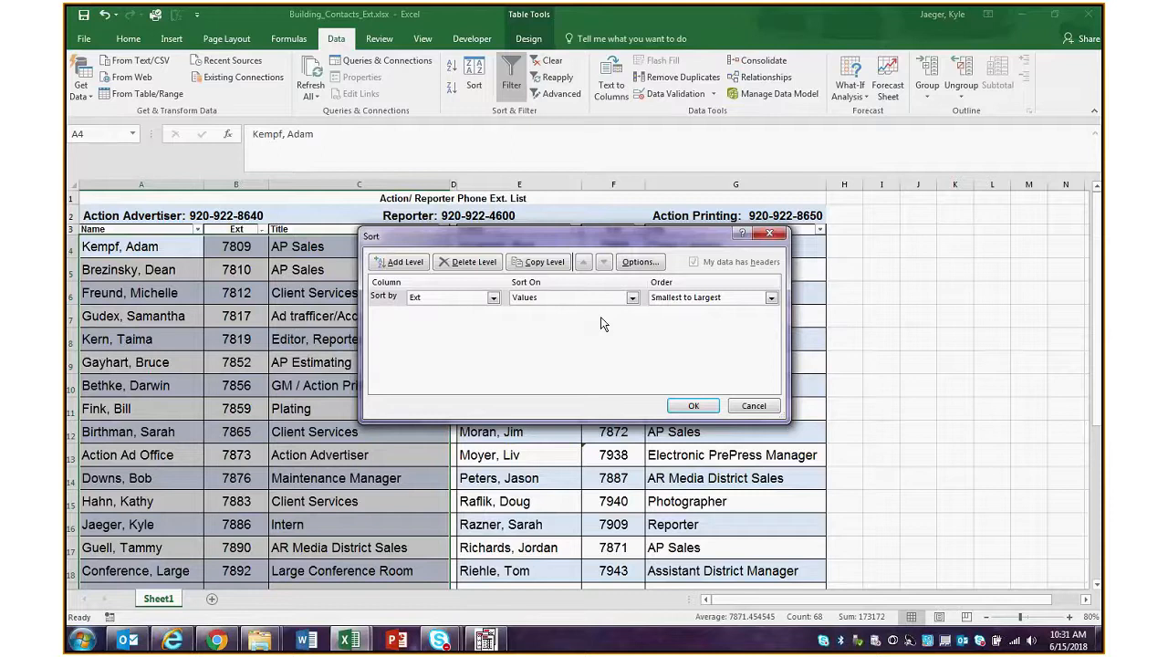
click(422, 266)
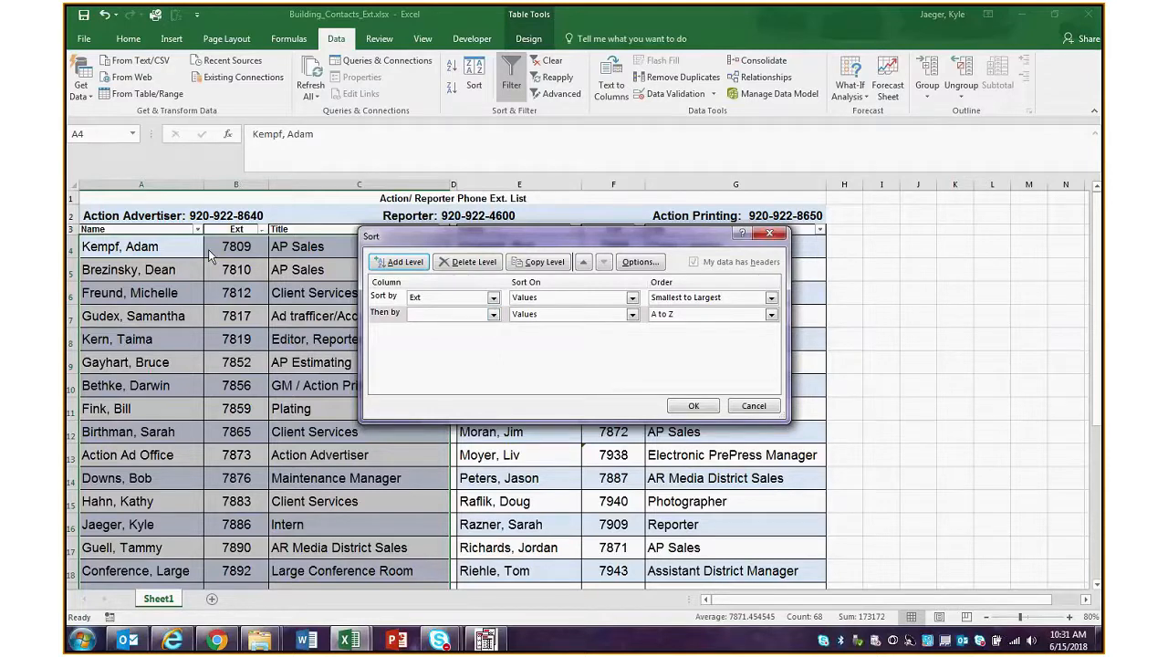
Set the second sort level to Name by Values from A to Z, apply the sort, and check the names in column A
click(492, 314)
click(454, 343)
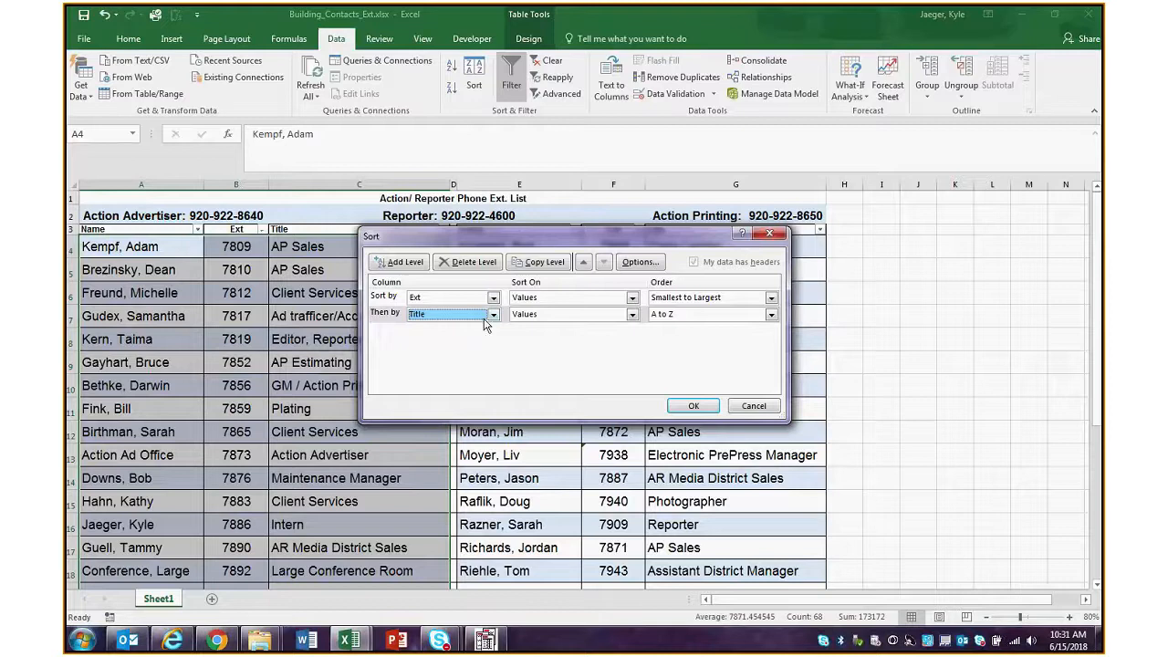
click(485, 319)
click(463, 325)
click(632, 317)
click(631, 315)
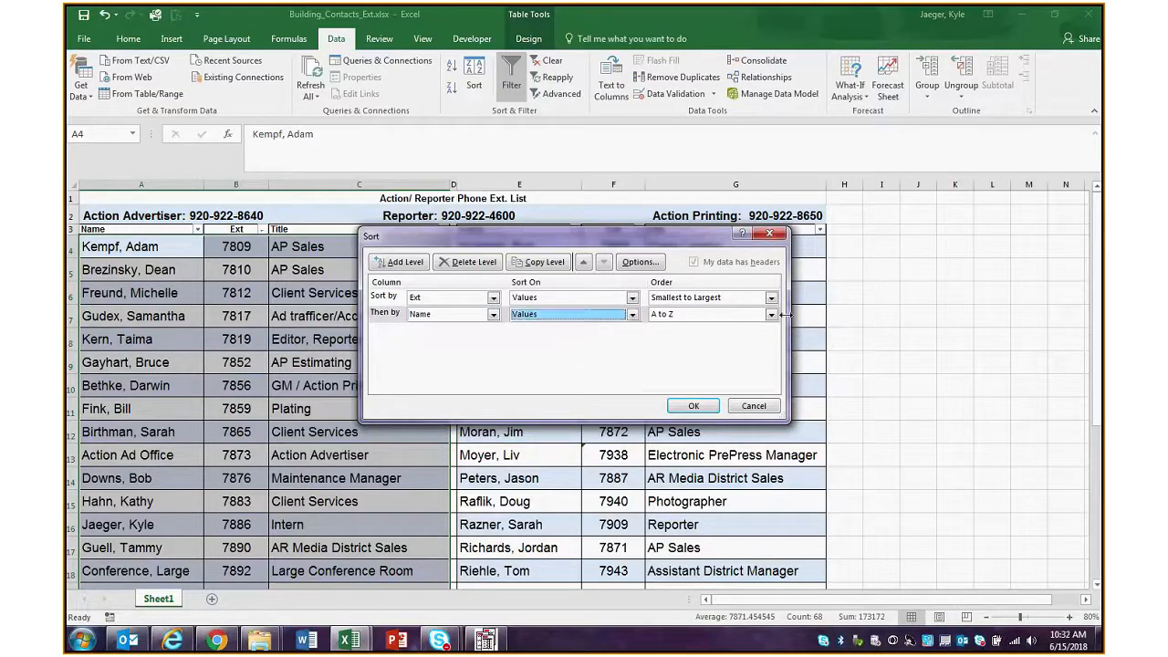
click(771, 314)
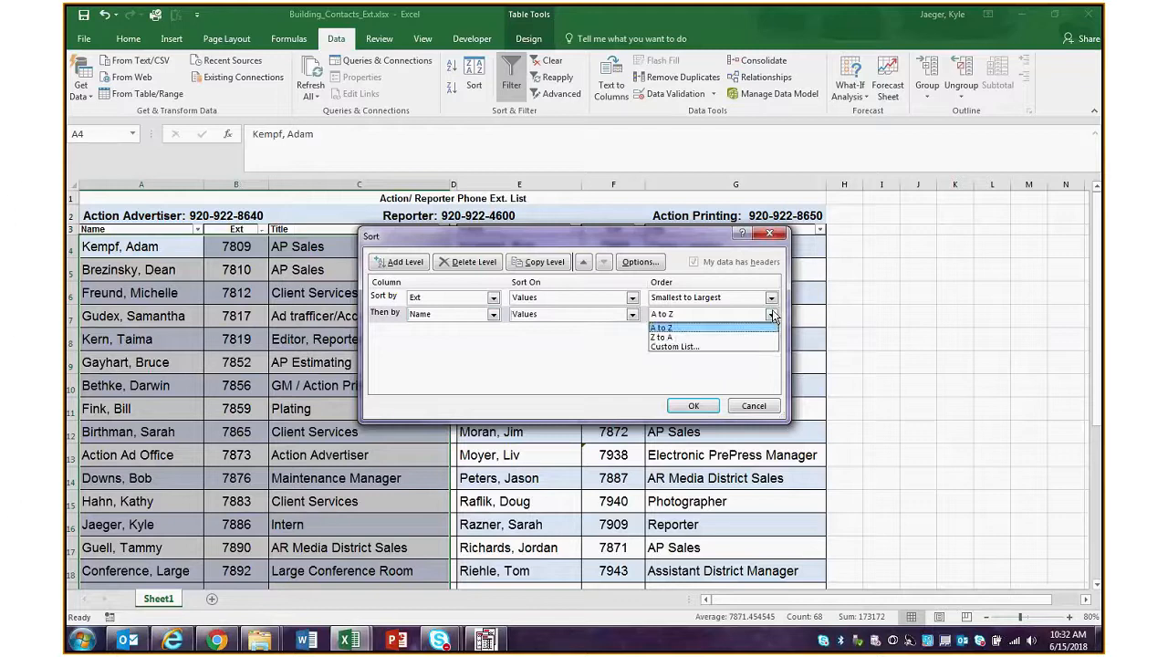
click(662, 327)
click(693, 405)
click(133, 271)
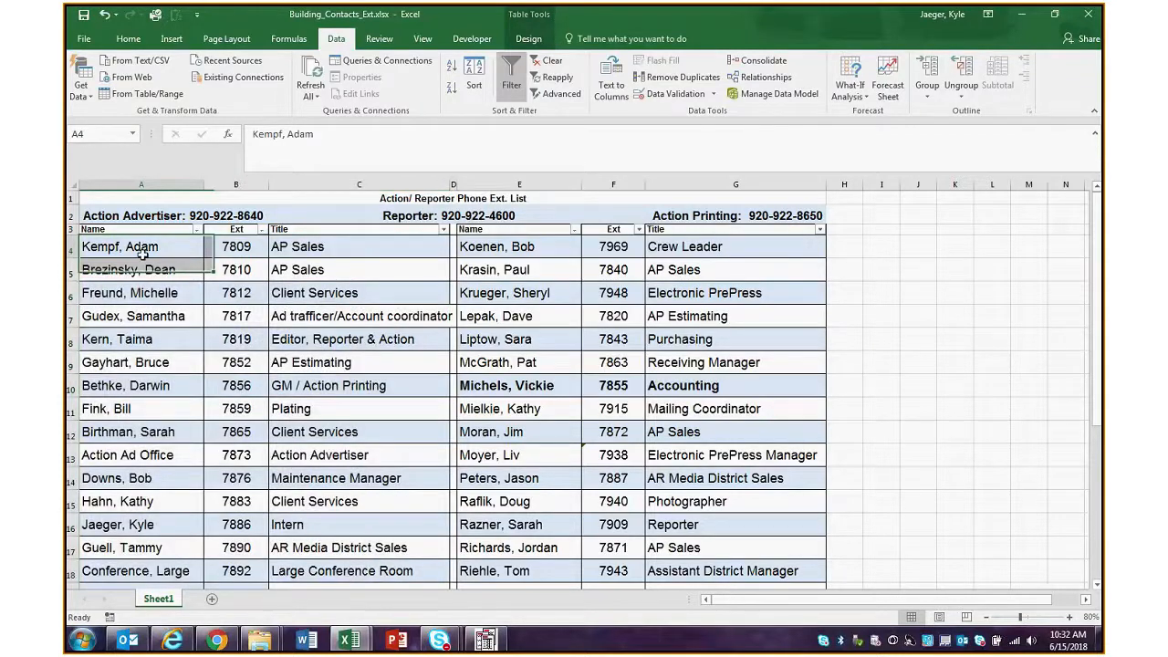
click(136, 316)
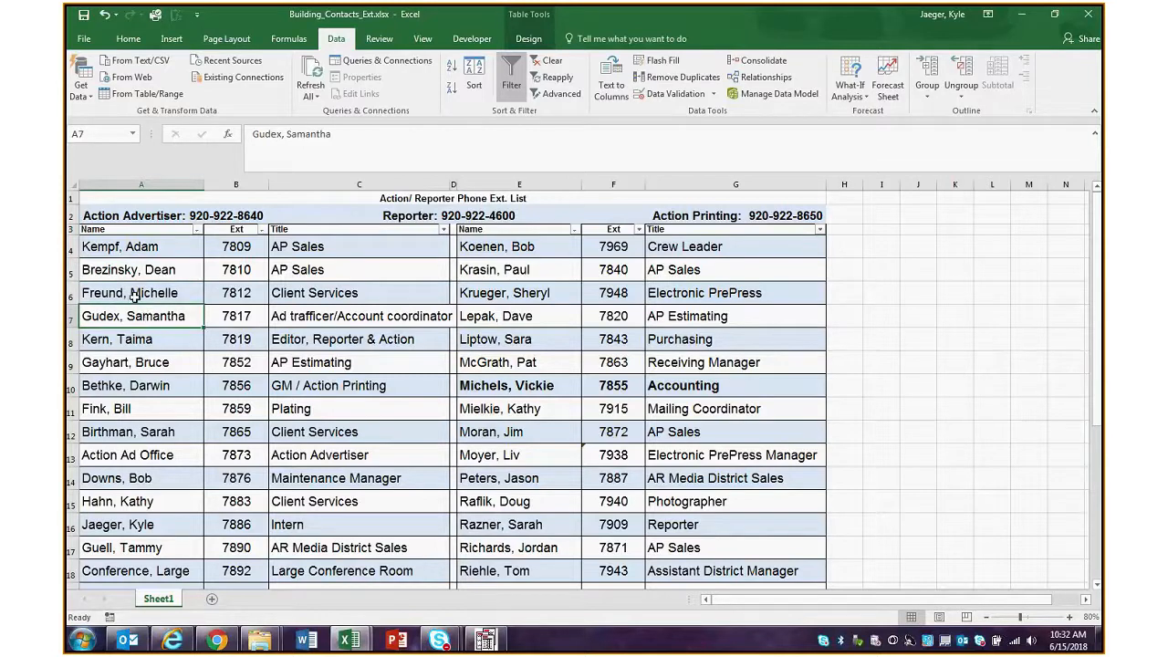
Fill the name cells A6:A7 with the orange theme color
drag(134, 296, 133, 314)
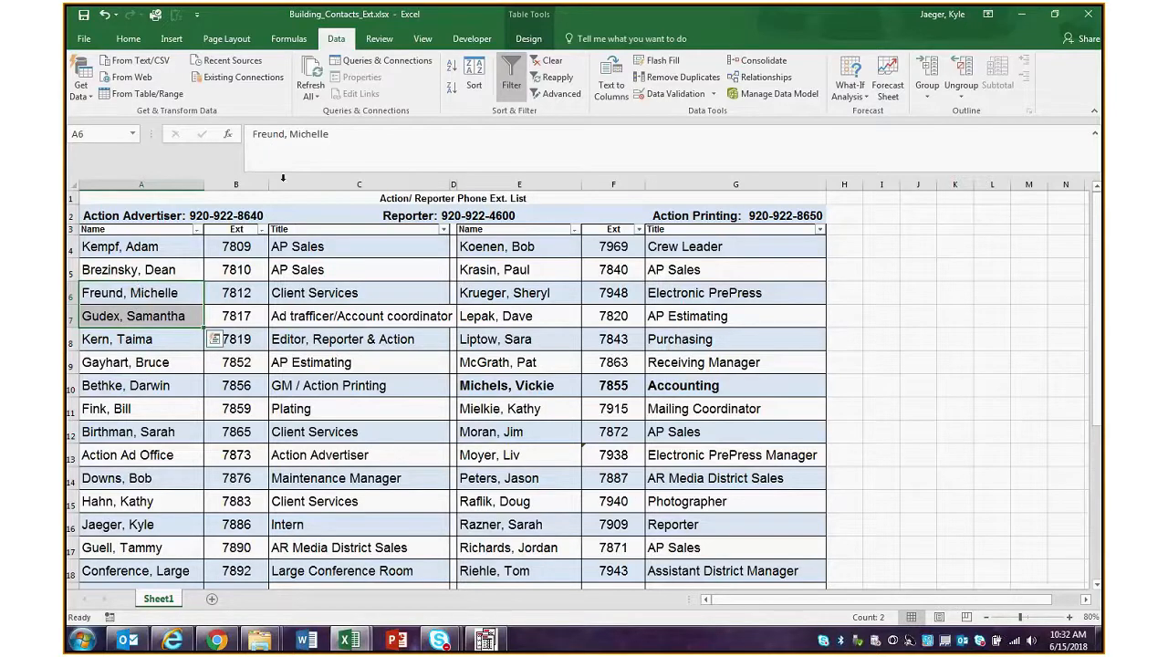
click(128, 38)
click(293, 88)
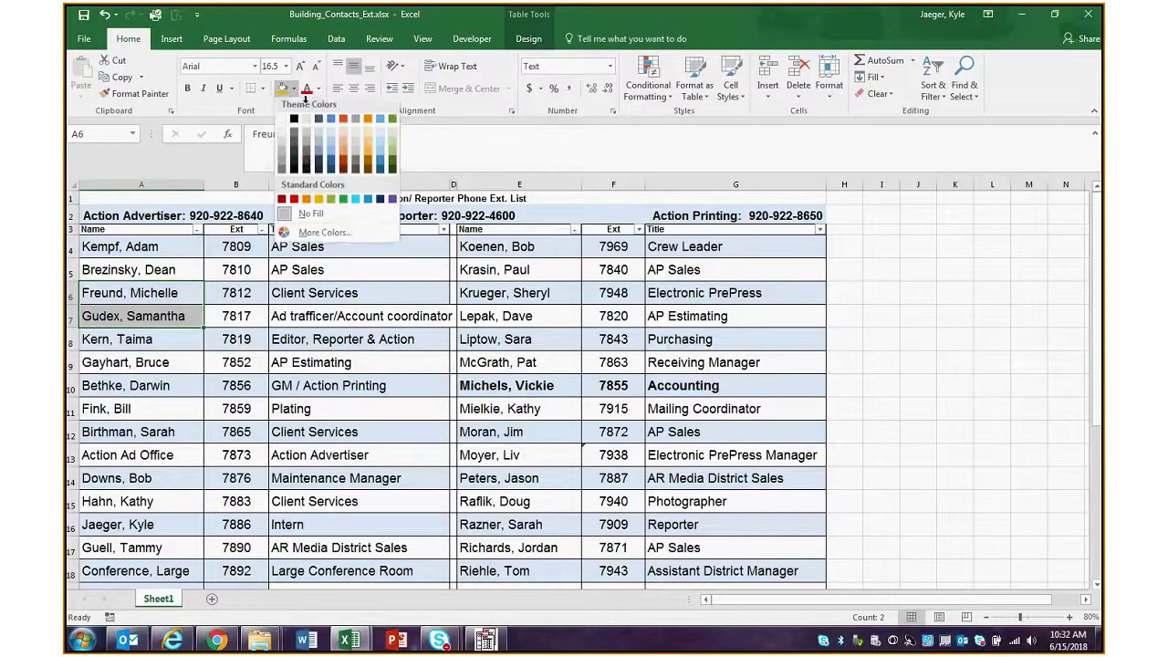
click(366, 122)
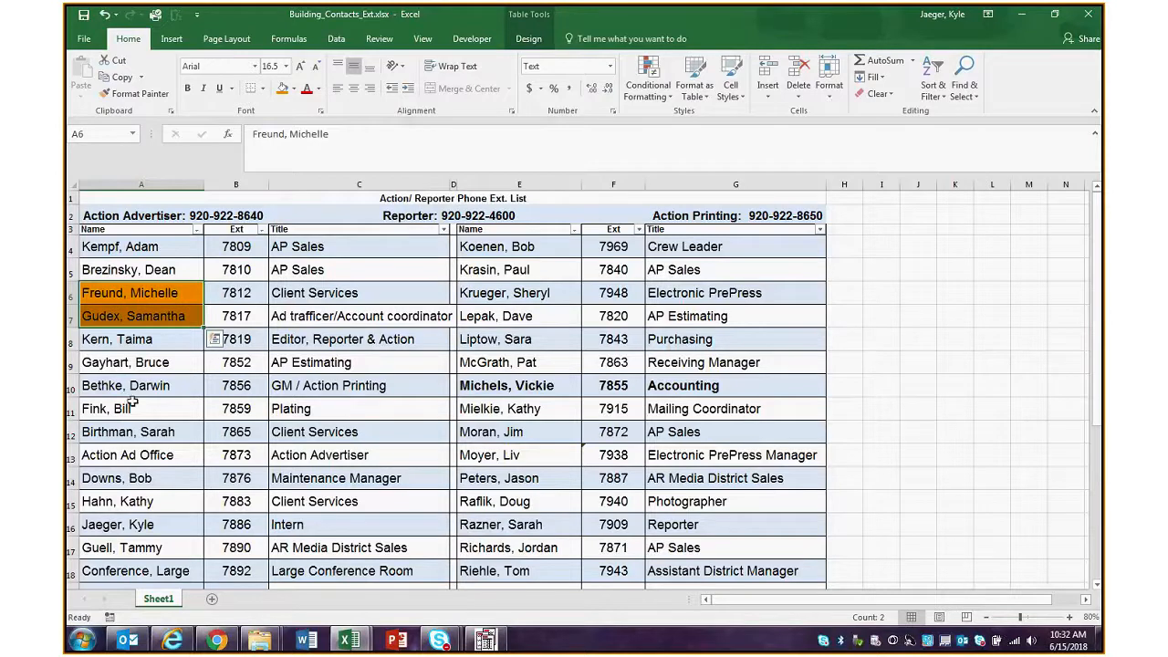
Fill the name cells A11:A12 with a green theme color
drag(132, 401, 132, 431)
click(294, 88)
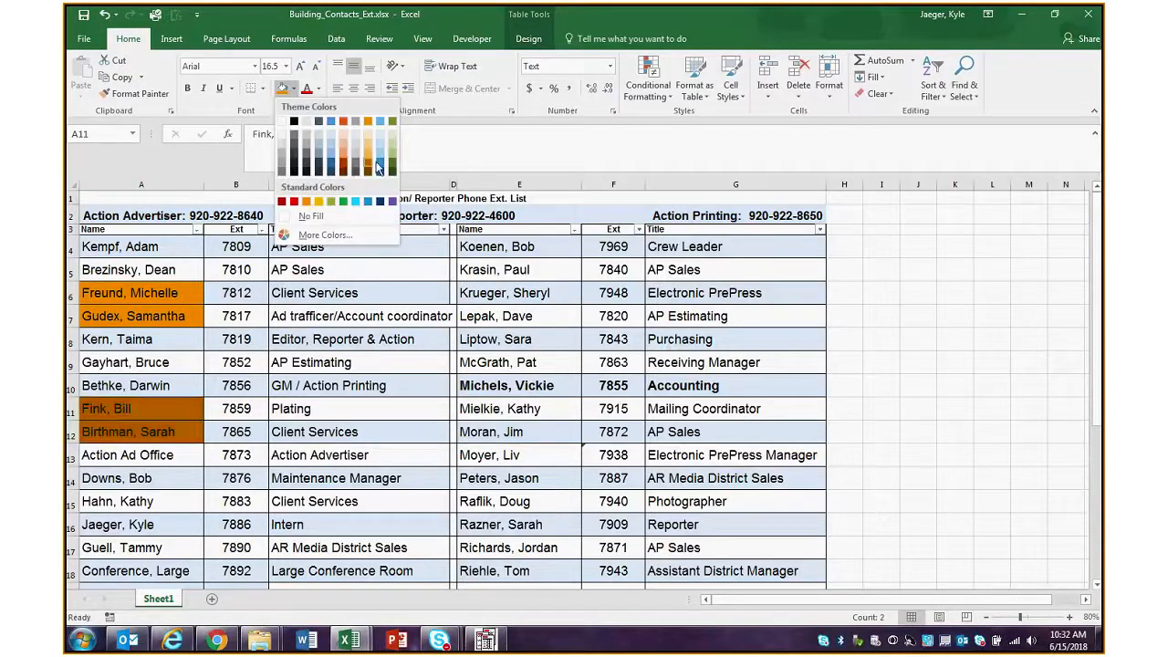
click(393, 162)
click(265, 338)
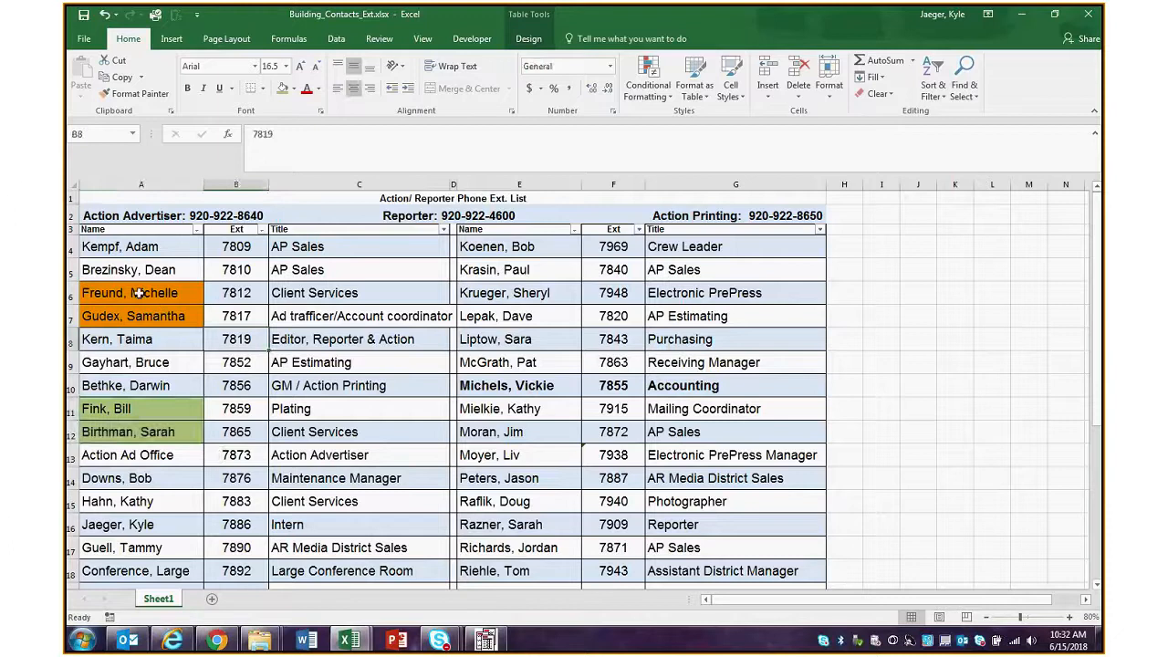
Highlight the orange cells A6:A7 and the green cells A11:A12 in turn to point out the two color groups
click(135, 296)
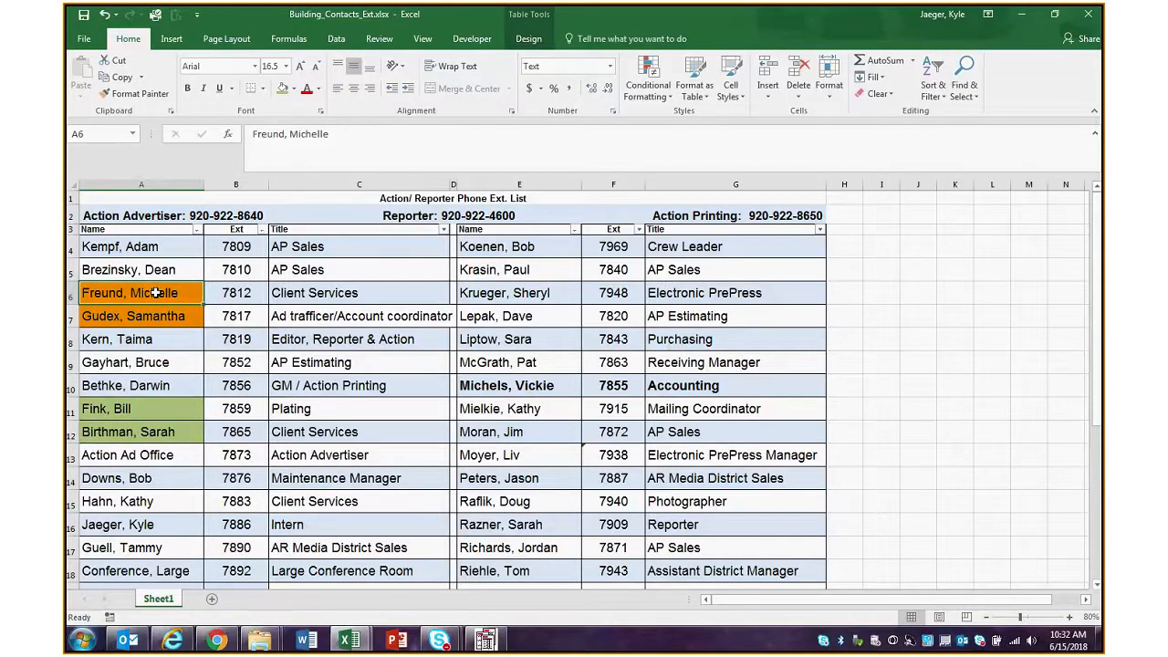
drag(157, 291, 155, 319)
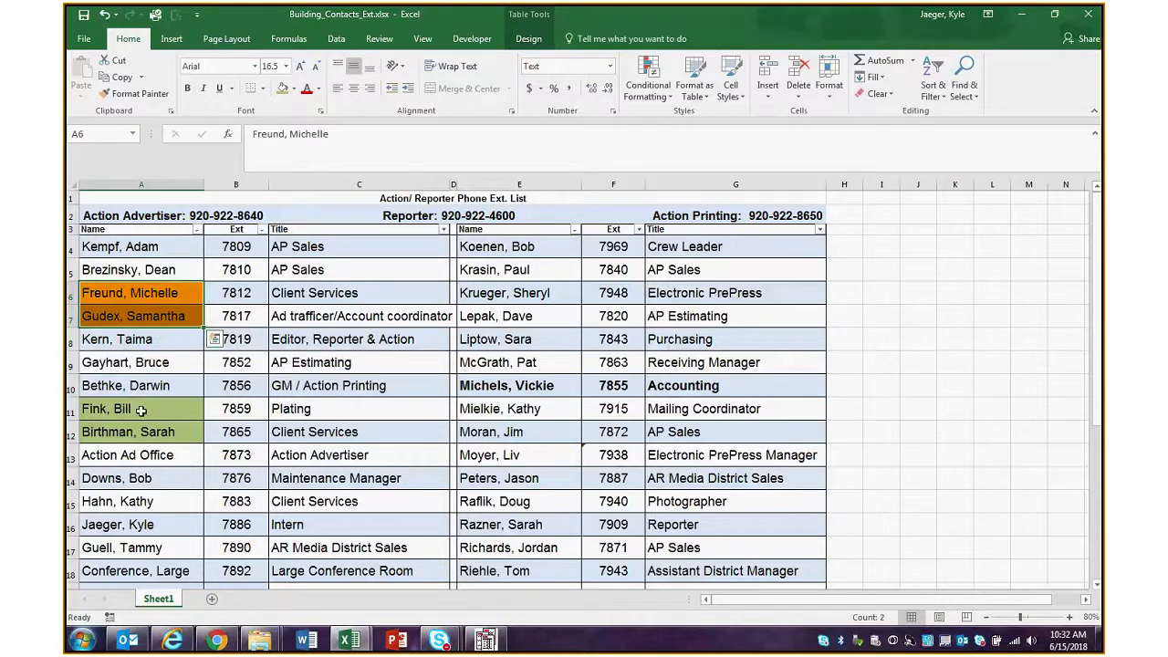
drag(141, 410, 148, 431)
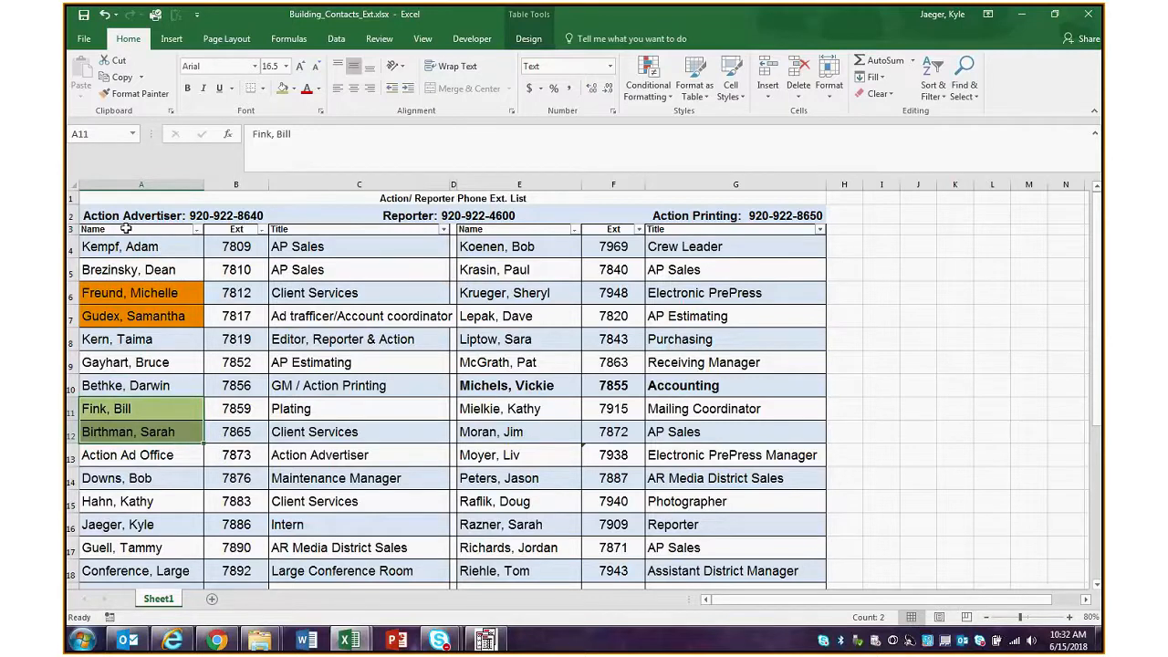
Select the contact data in A4:C26 and set the first custom sort level to Name by Cell Color, orange On Top
drag(126, 247, 382, 585)
scroll(380, 494, up, 2)
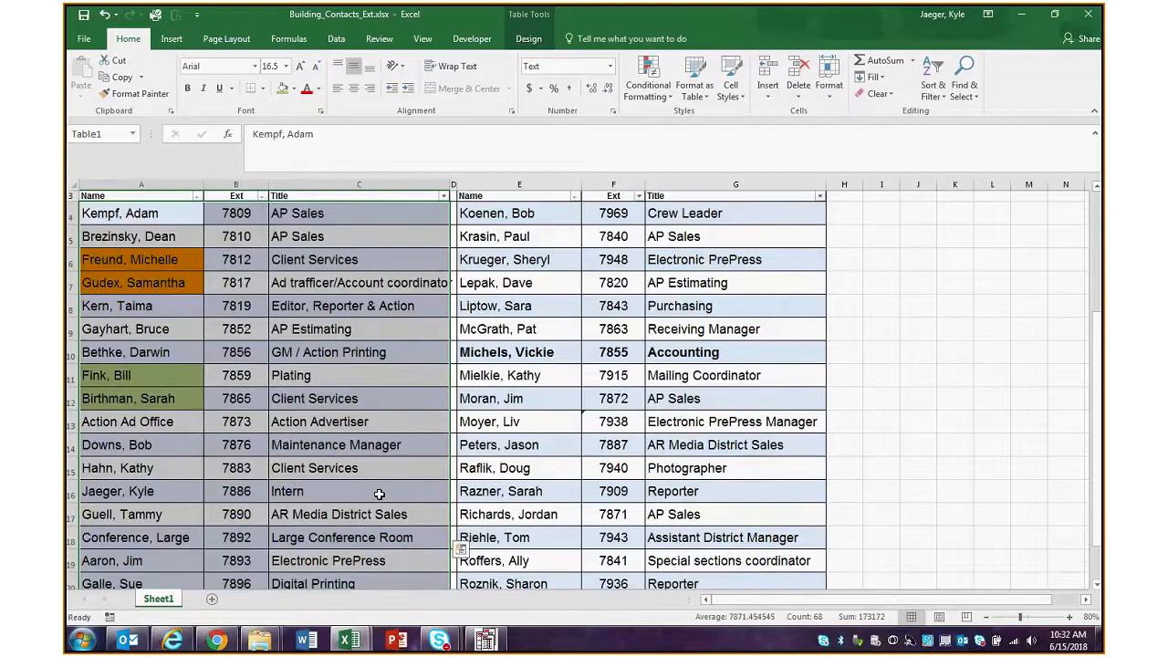
scroll(382, 274, up, 1)
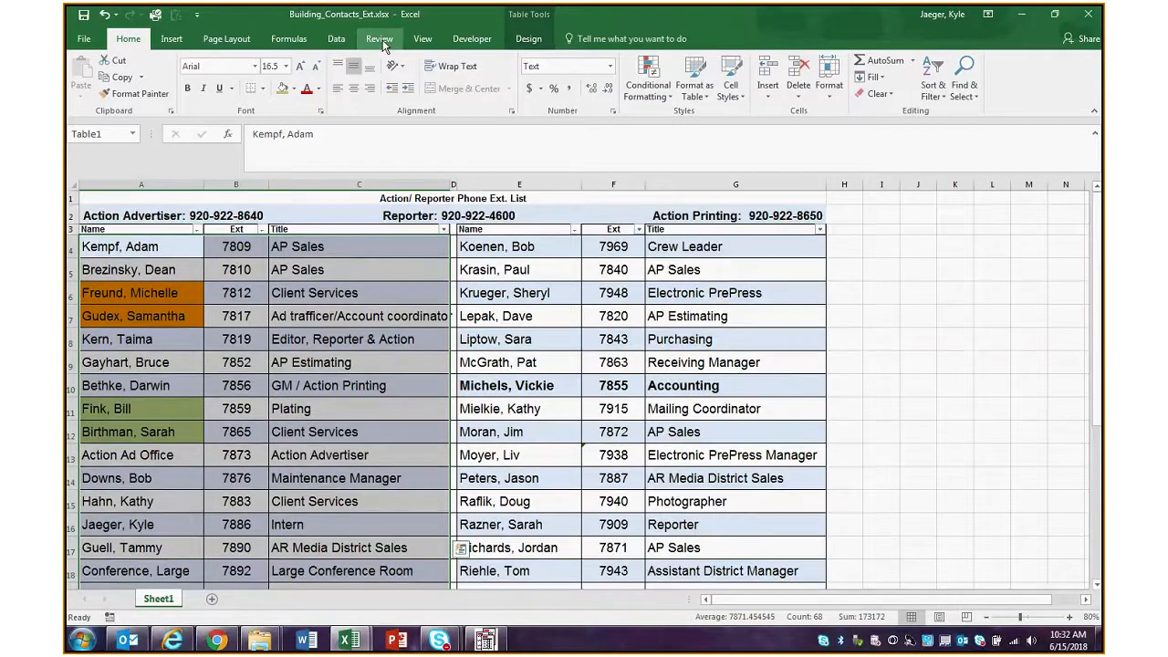
click(335, 39)
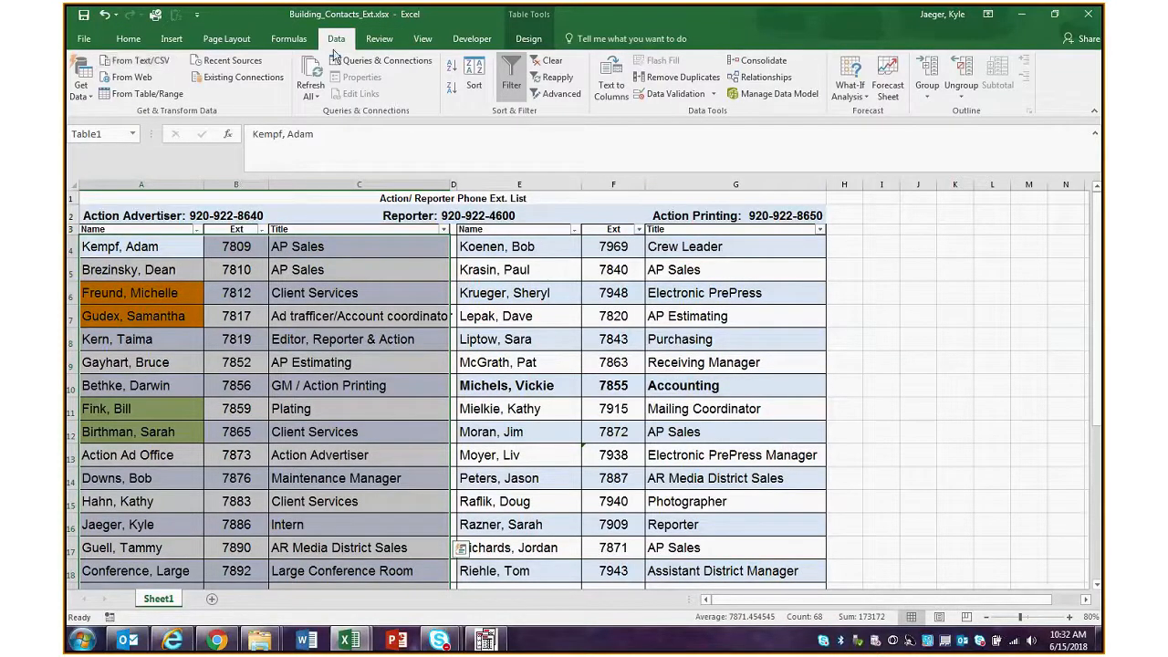
click(474, 83)
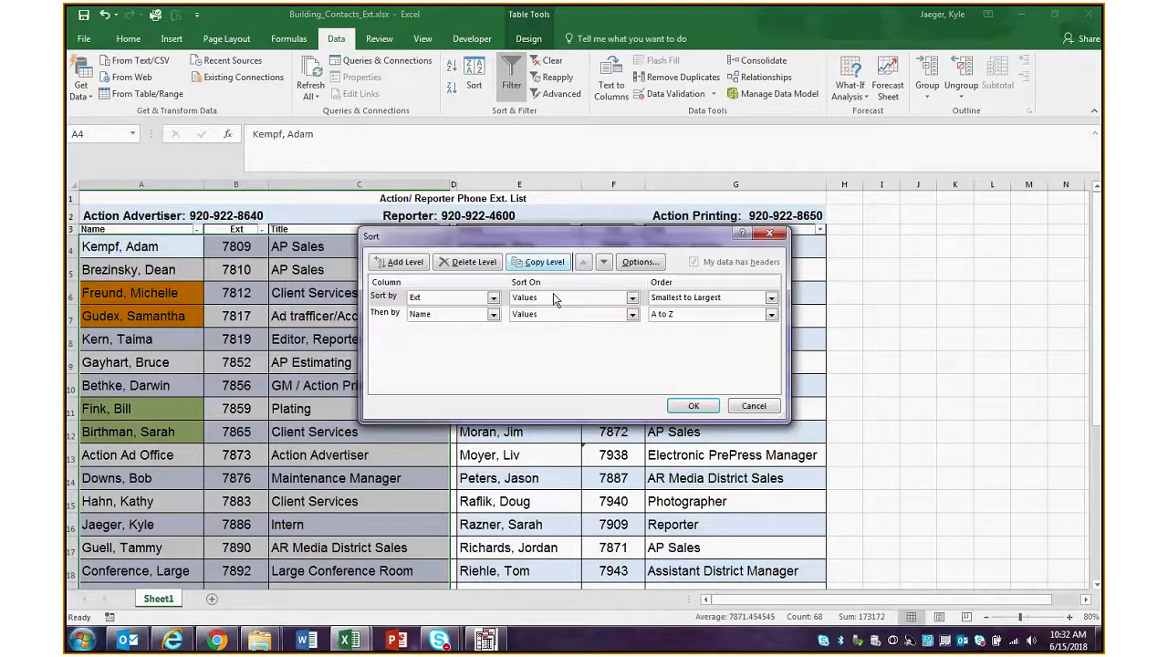
click(479, 297)
click(467, 308)
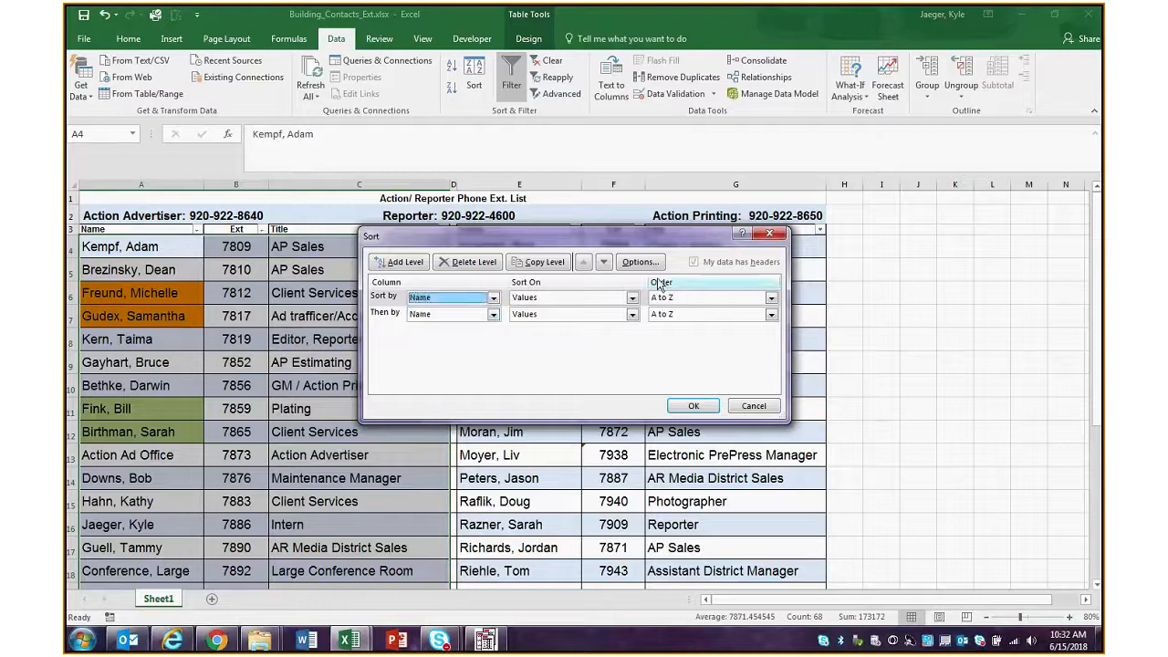
click(570, 298)
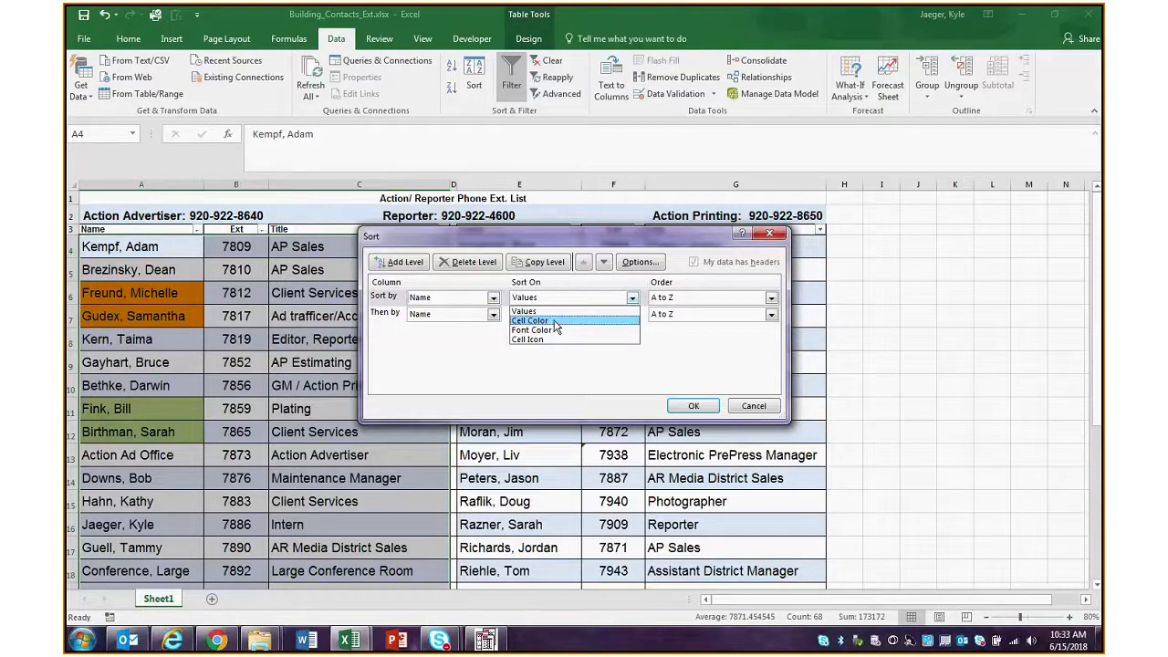
click(554, 321)
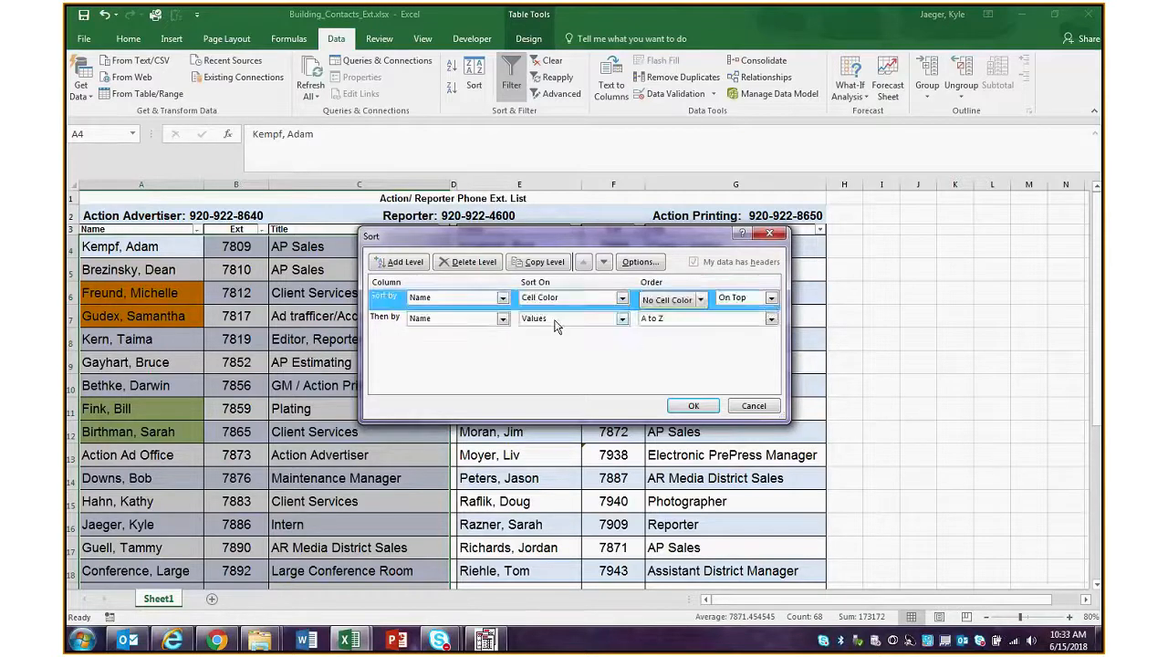
click(699, 300)
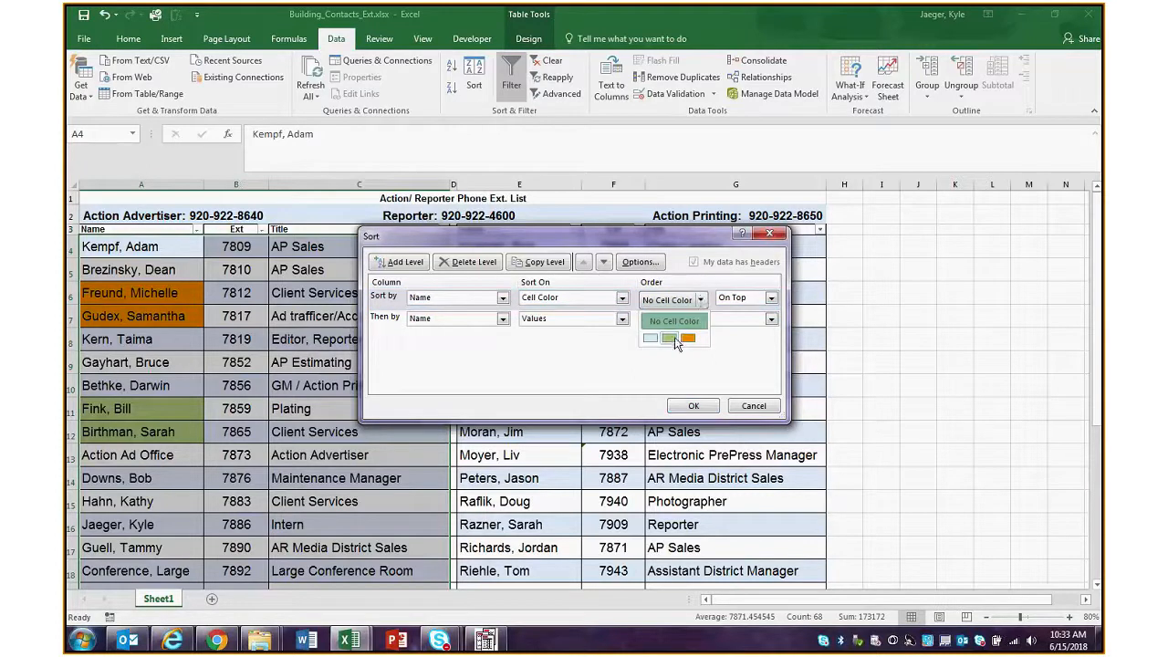
click(686, 339)
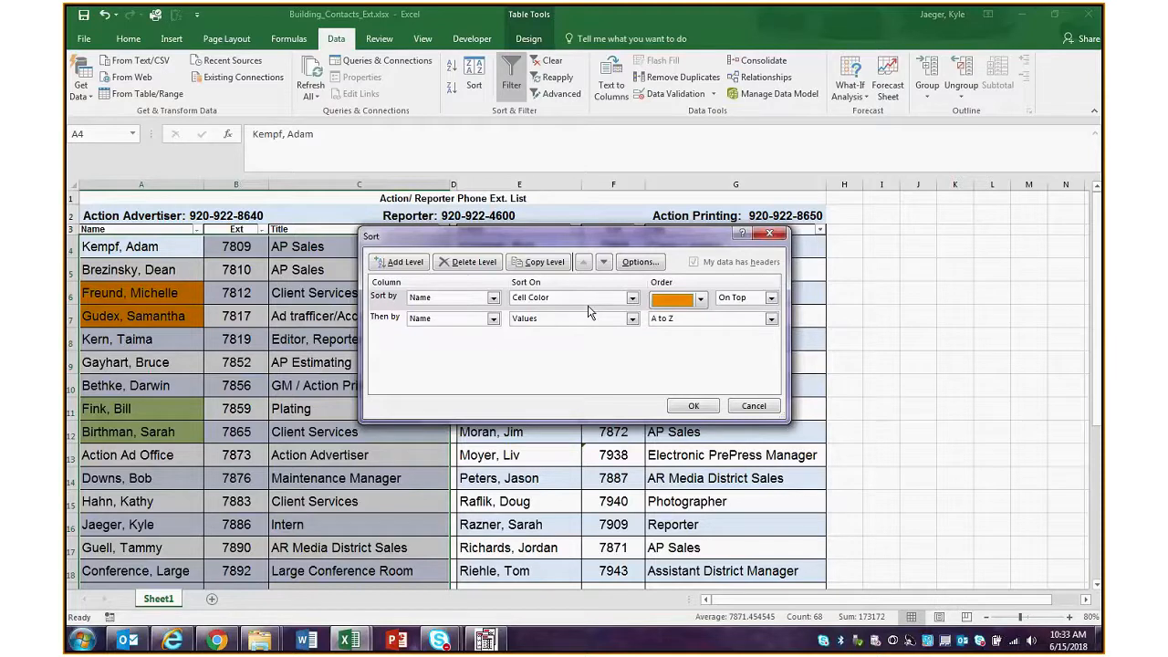
Add a second sort level for Name by Cell Color with green On Bottom, and apply the sort
click(404, 262)
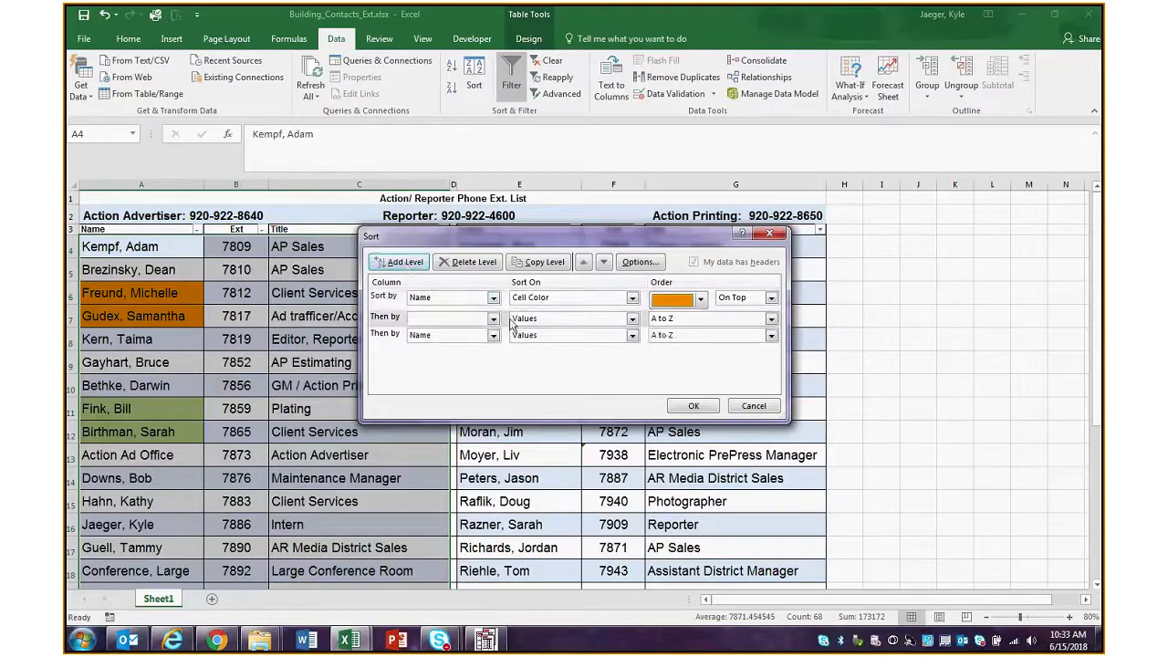
click(461, 317)
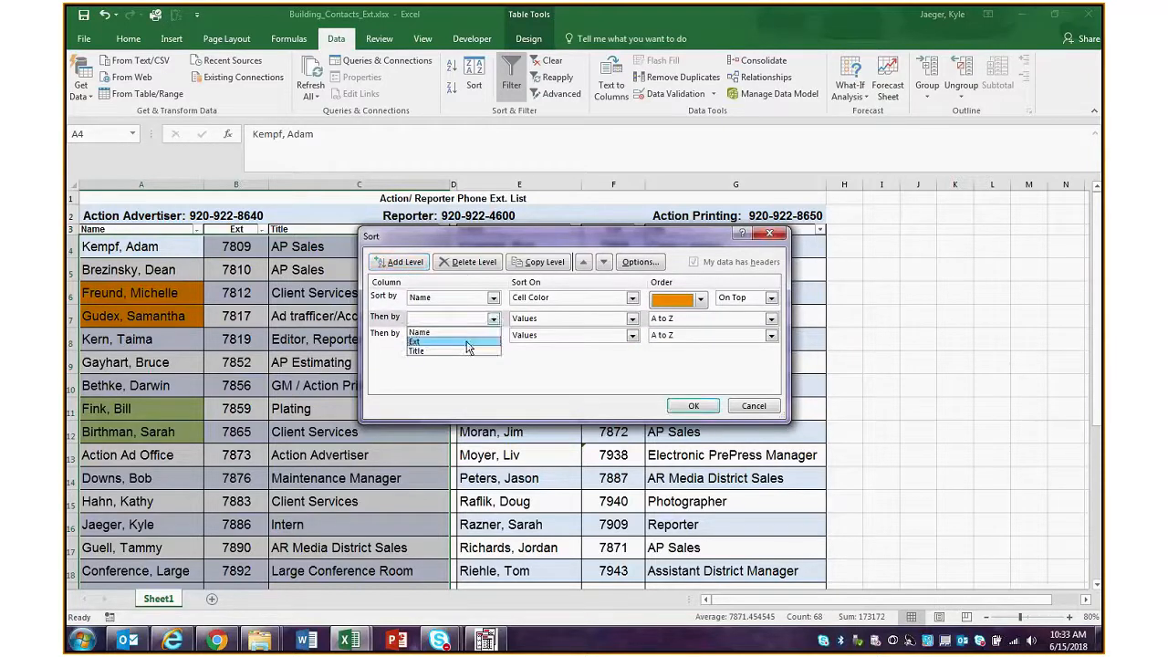
click(419, 332)
click(771, 318)
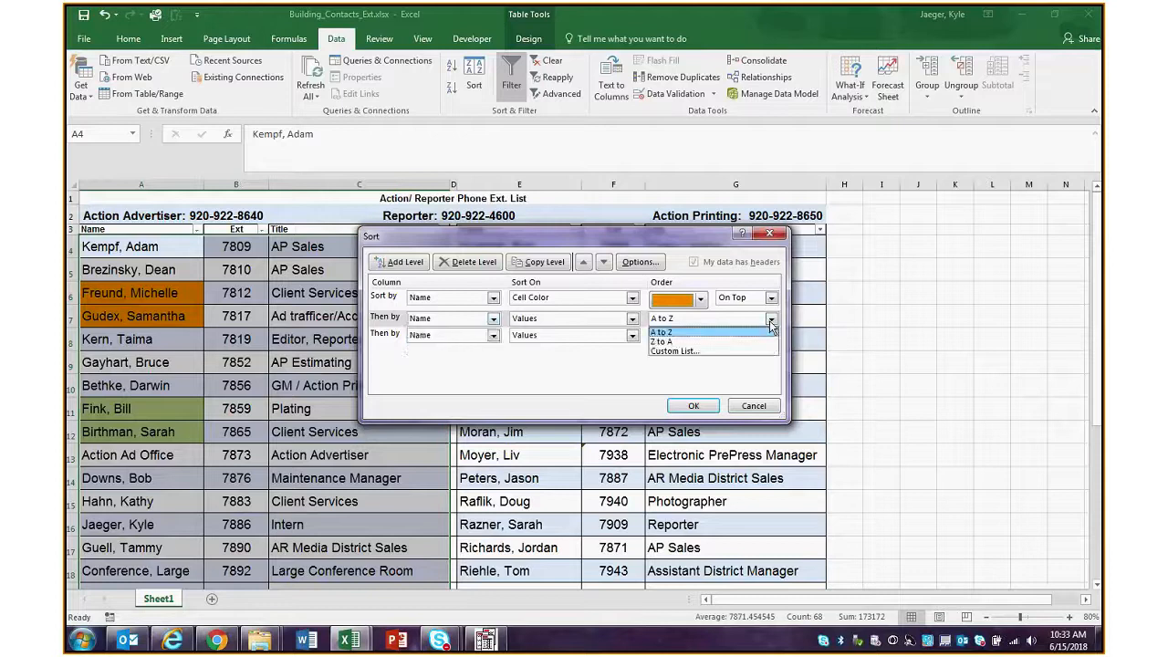
click(661, 330)
click(632, 318)
click(593, 341)
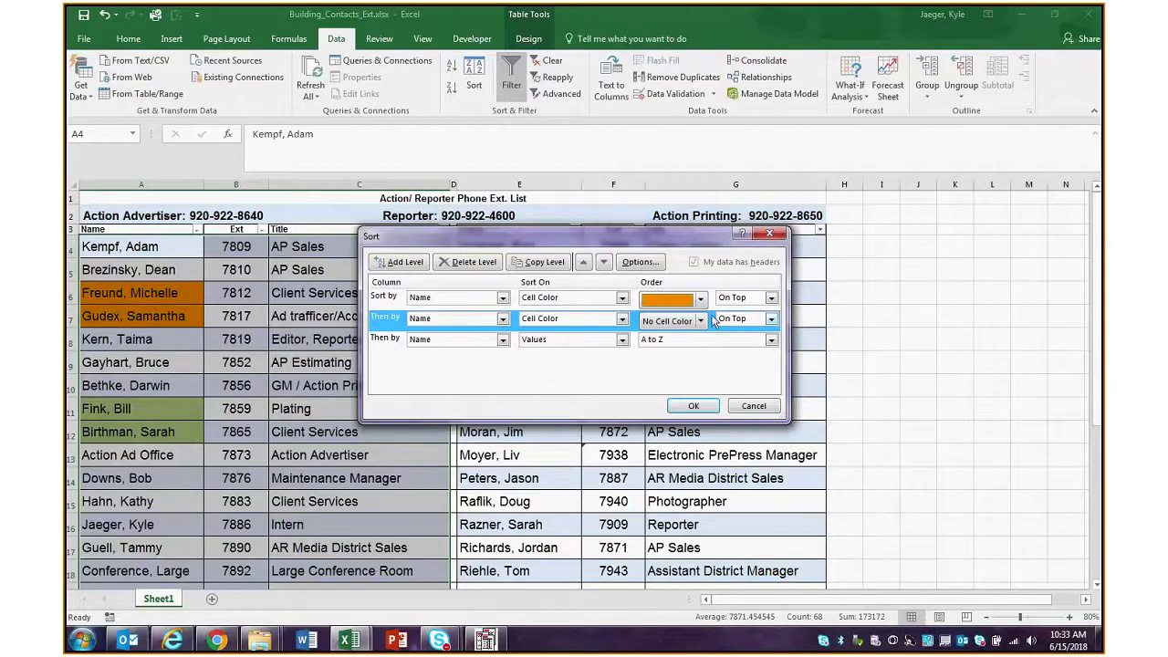
click(700, 321)
click(669, 359)
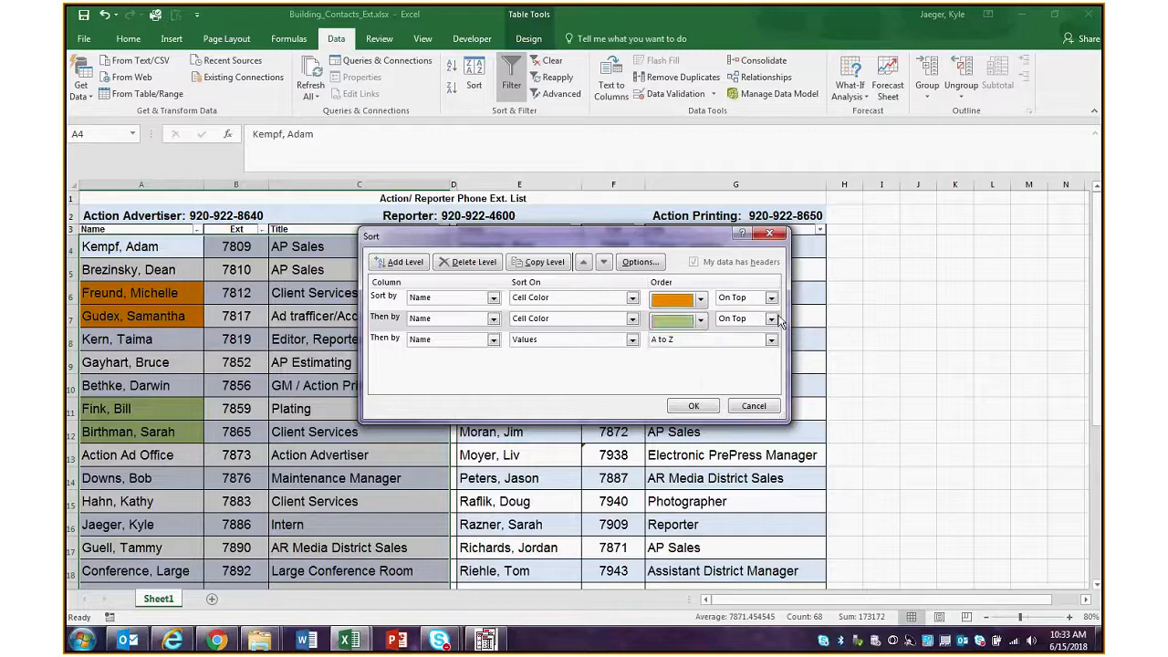
click(770, 320)
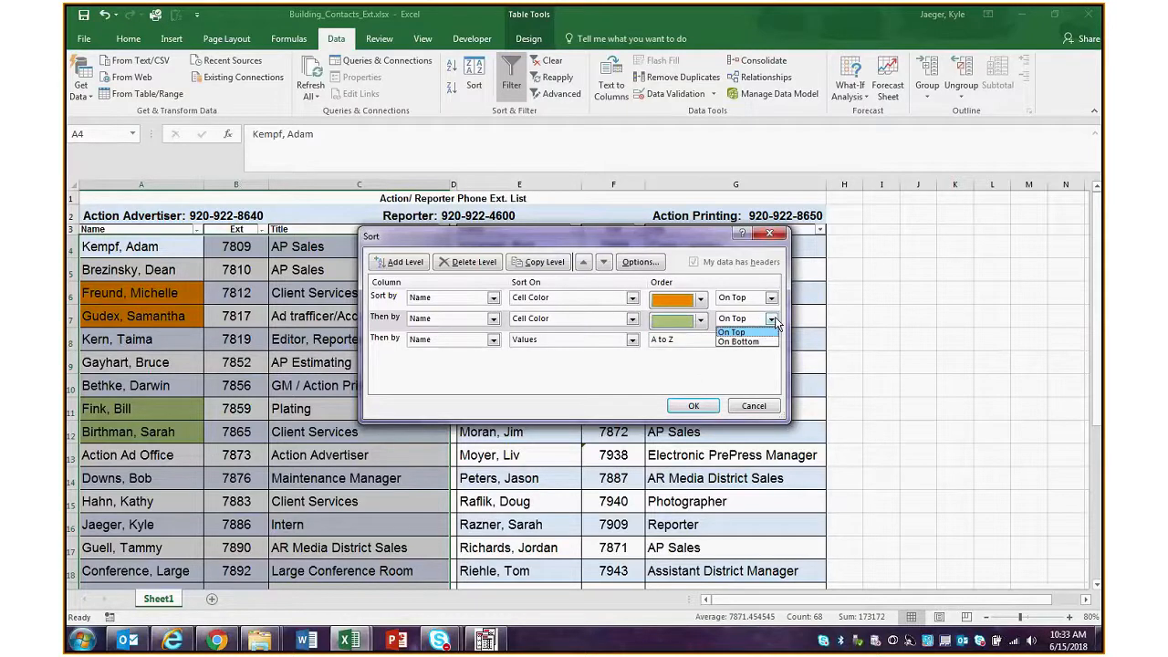
click(738, 341)
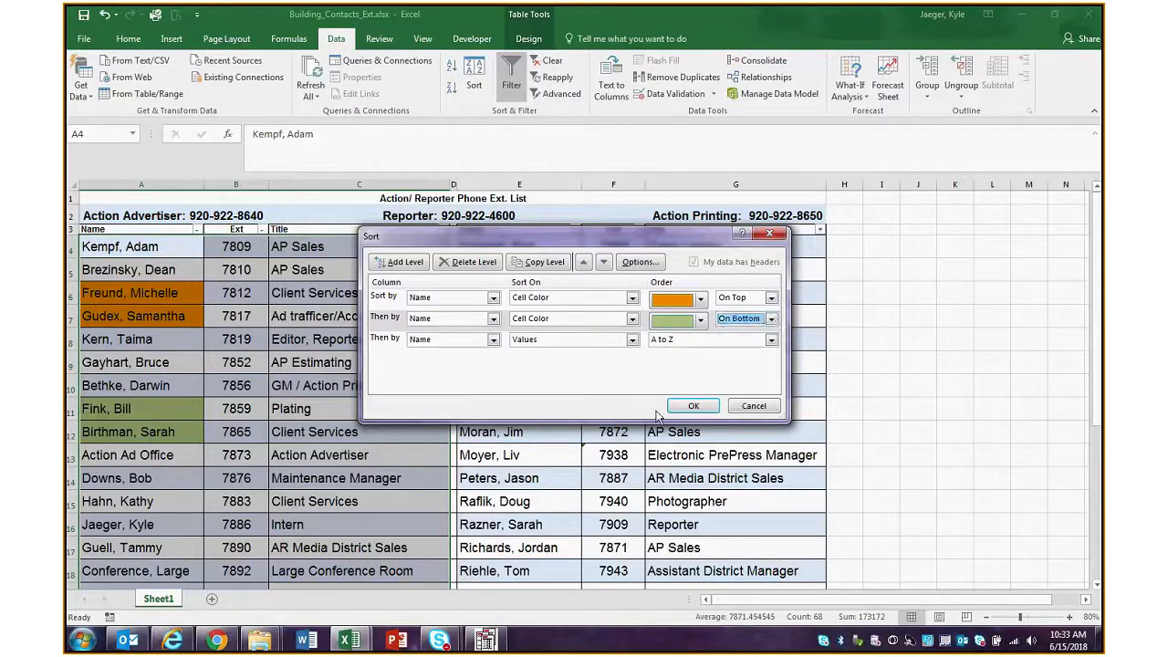
click(692, 407)
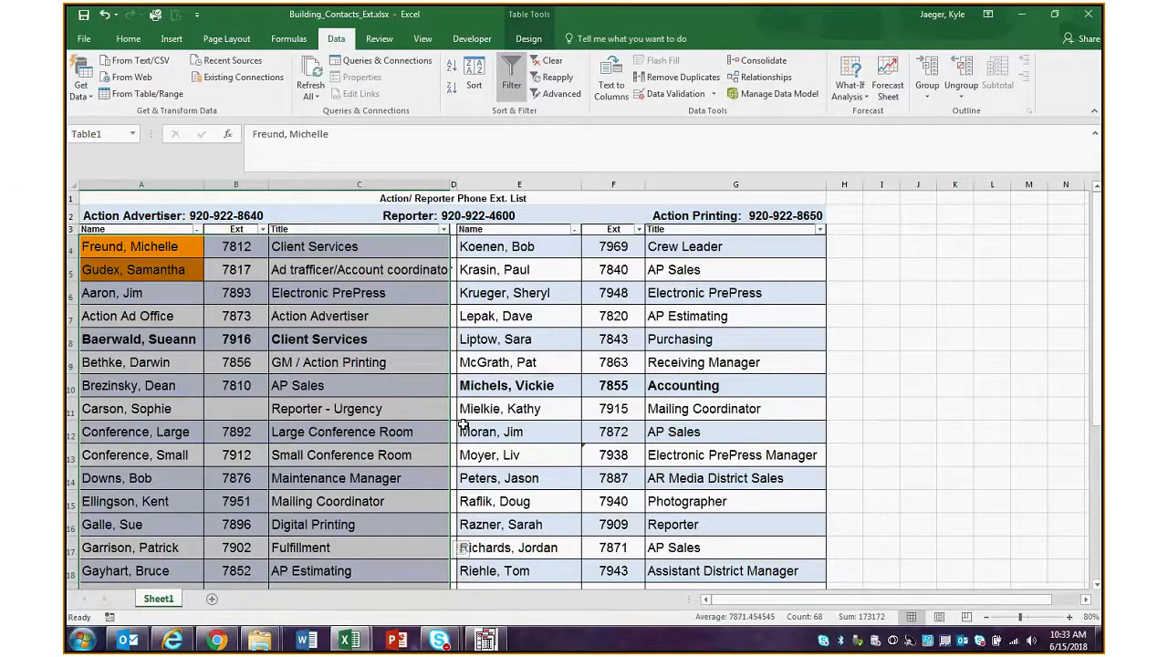
Examine the sorted contact list from first to last row, checking where the orange and green name cells are placed
click(165, 317)
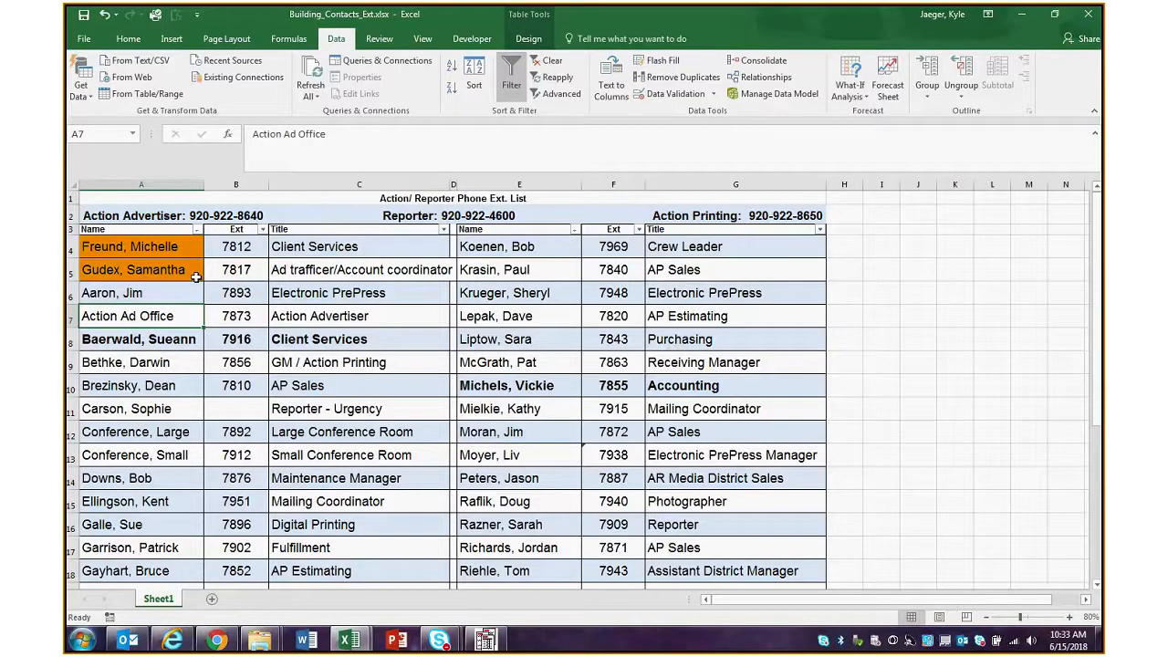
click(130, 250)
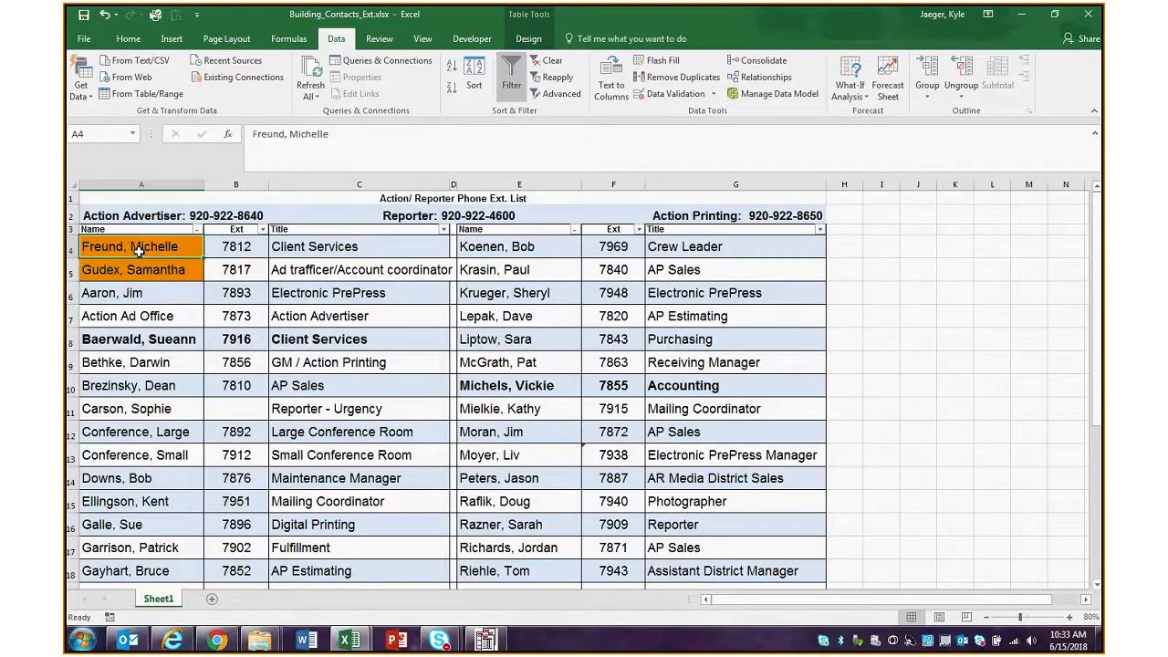
scroll(156, 297, down, 3)
scroll(122, 389, down, 3)
drag(128, 341, 129, 364)
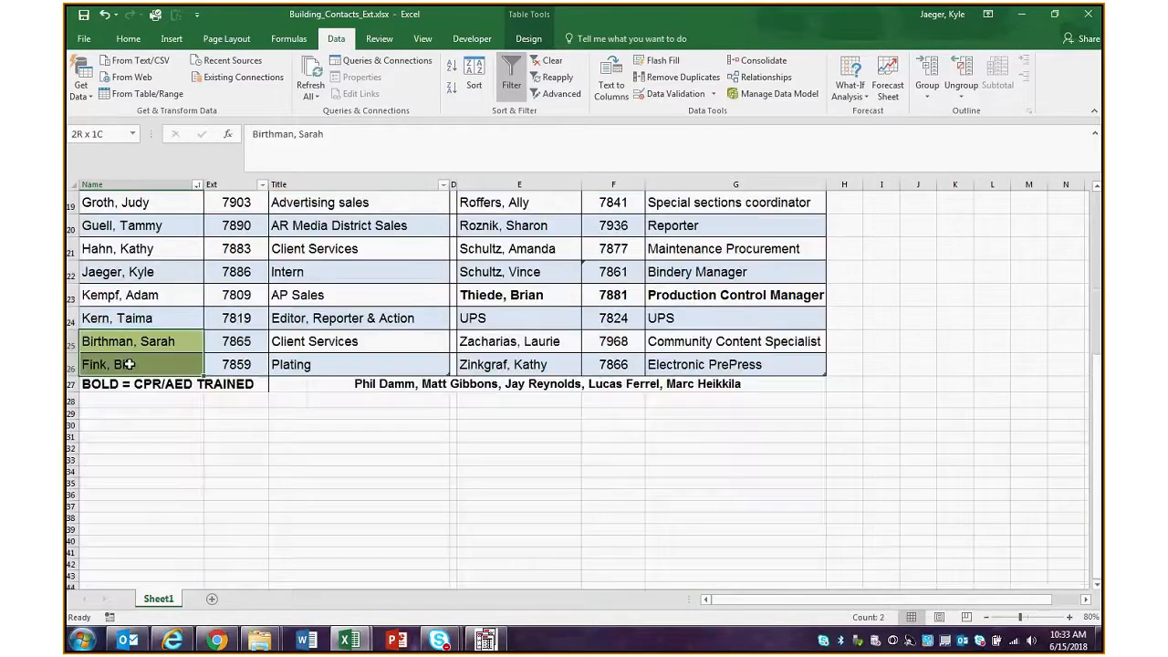
scroll(172, 365, up, 4)
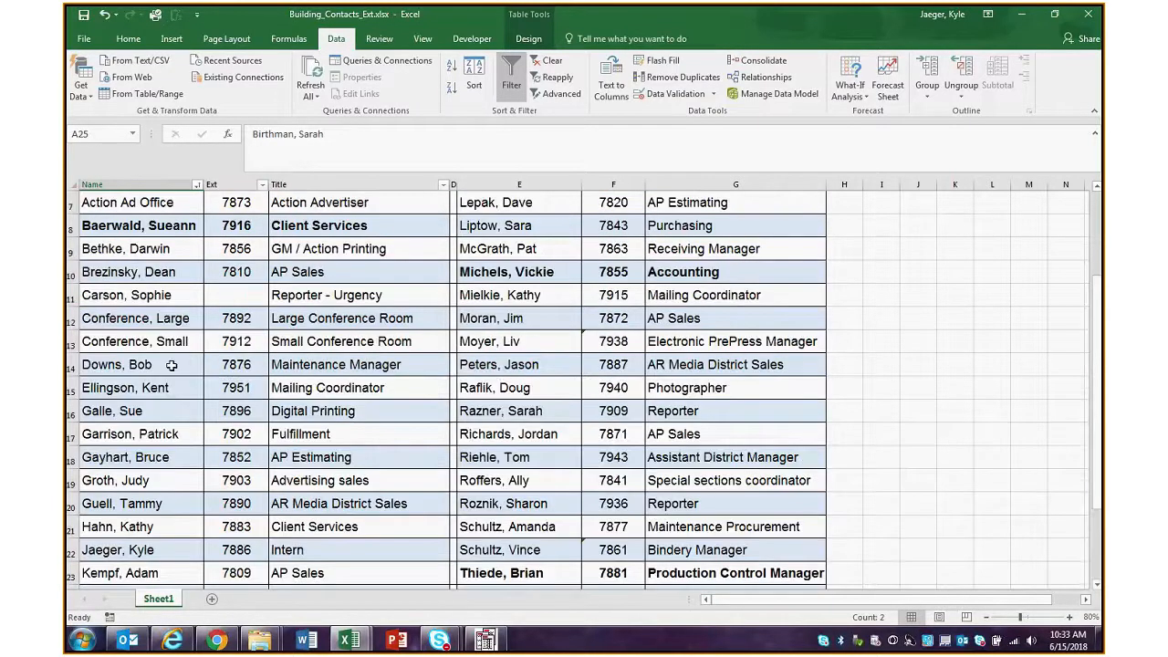
scroll(172, 365, down, 3)
scroll(172, 365, up, 4)
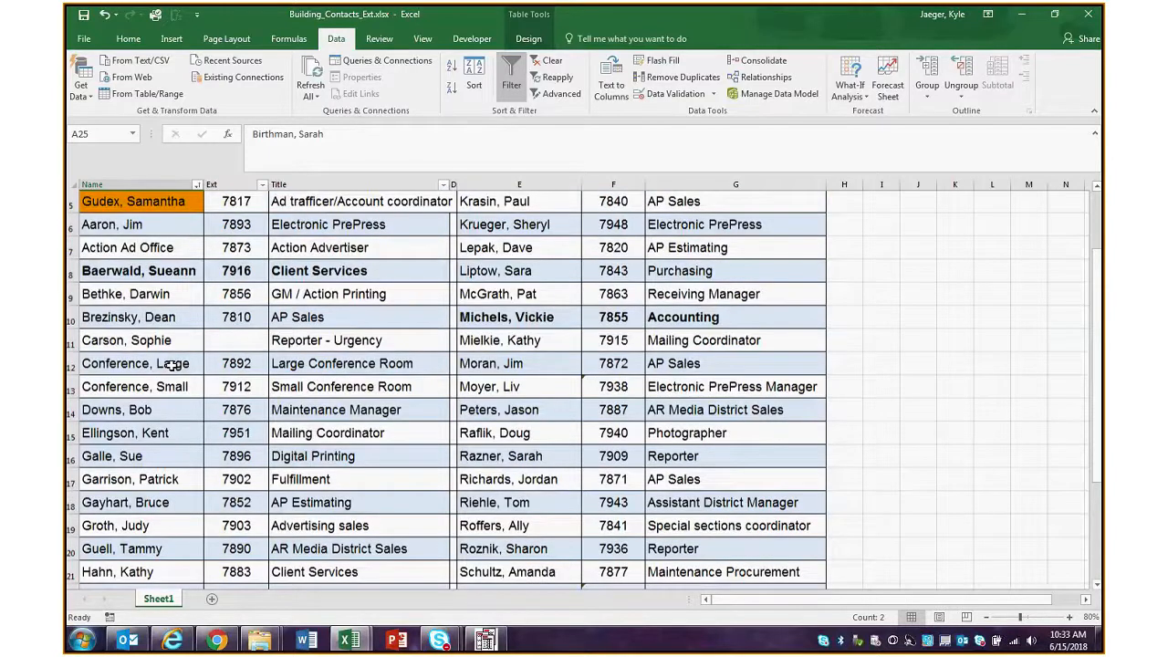
scroll(171, 364, up, 1)
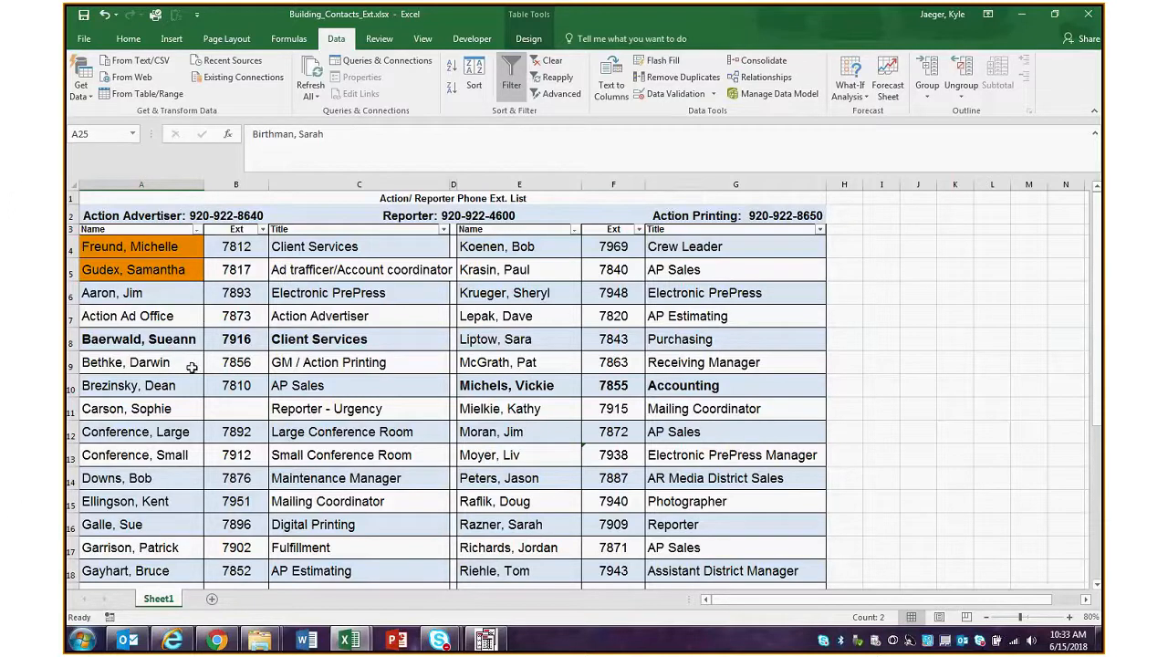
Delete the orange Cell Color level from the custom sort, apply the sort, and check the order of the Name column
scroll(191, 367, down, 1)
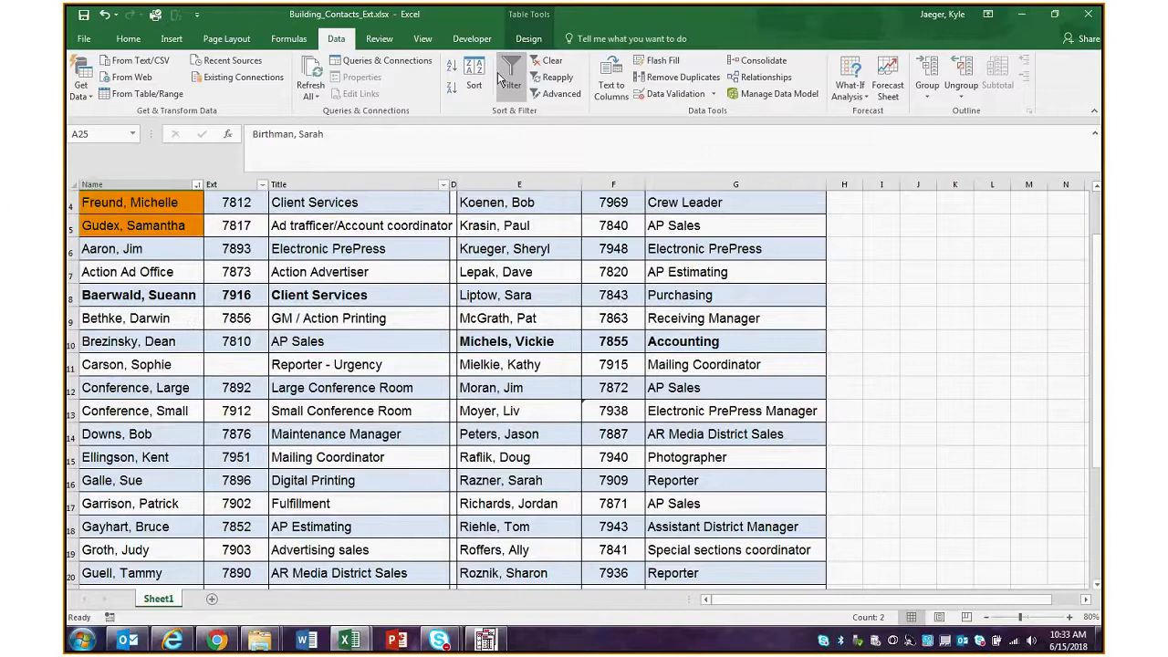
click(474, 73)
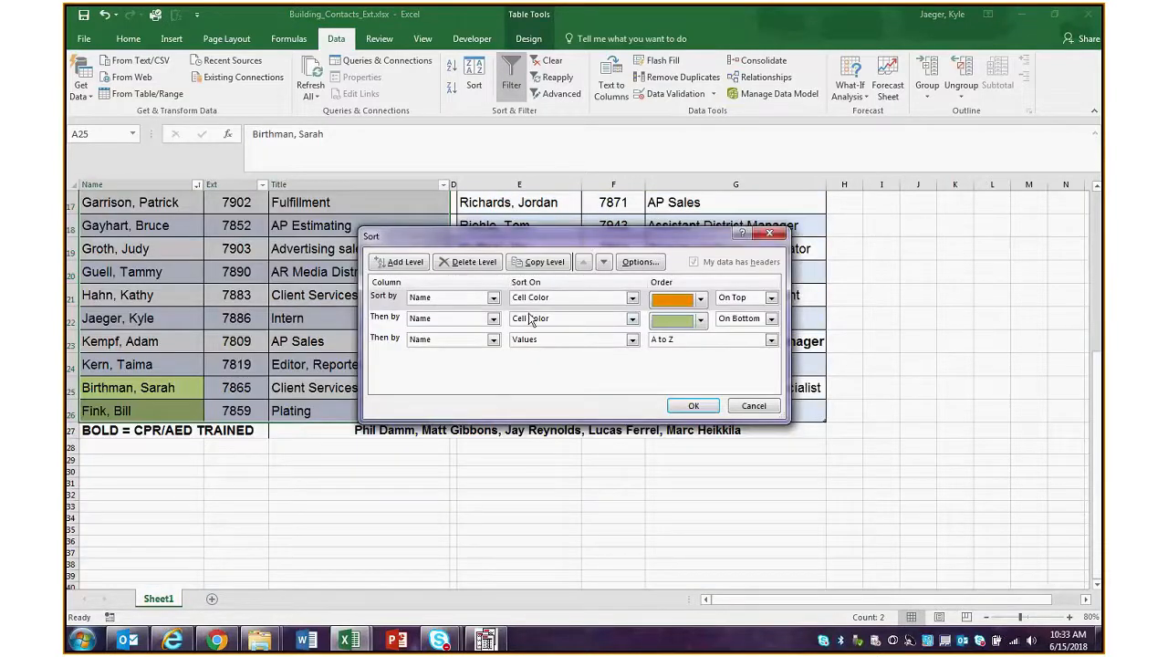
click(387, 298)
click(474, 262)
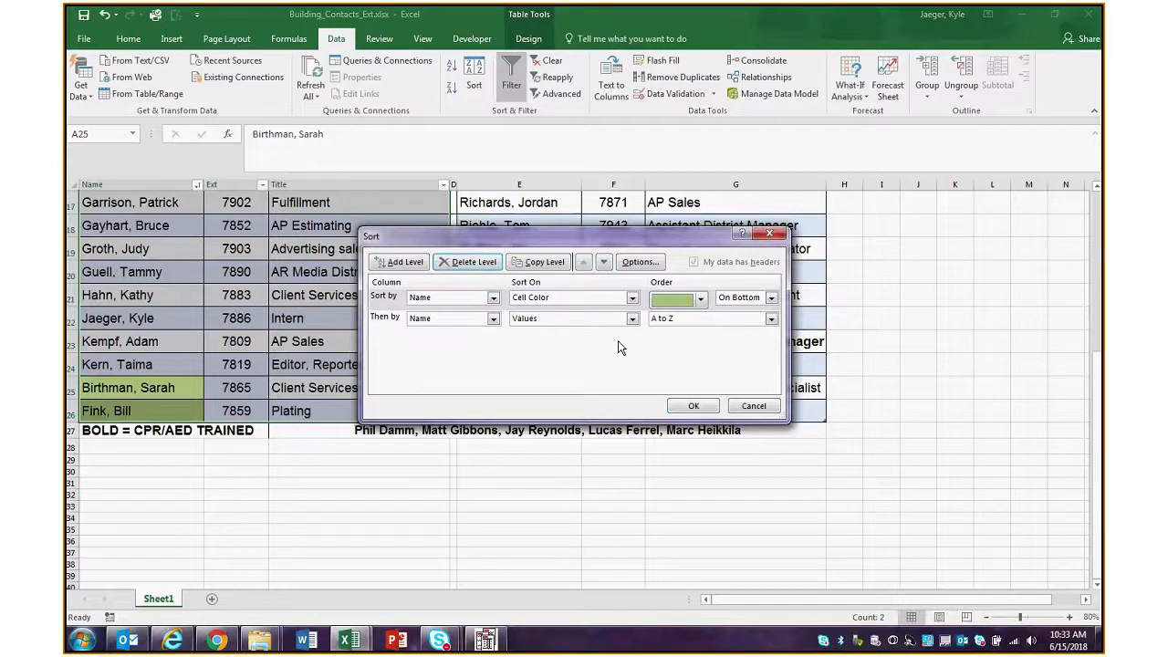
click(690, 406)
scroll(326, 437, up, 4)
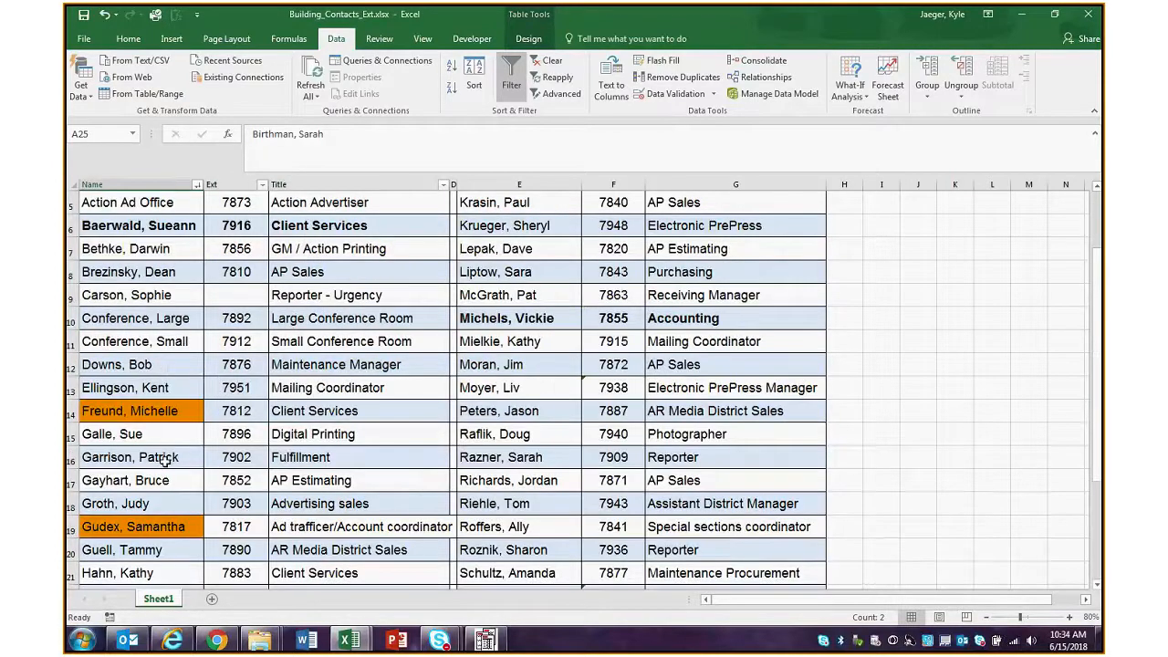
Delete the green Cell Color level from the custom sort and apply the sort by Name values only
scroll(146, 503, down, 1)
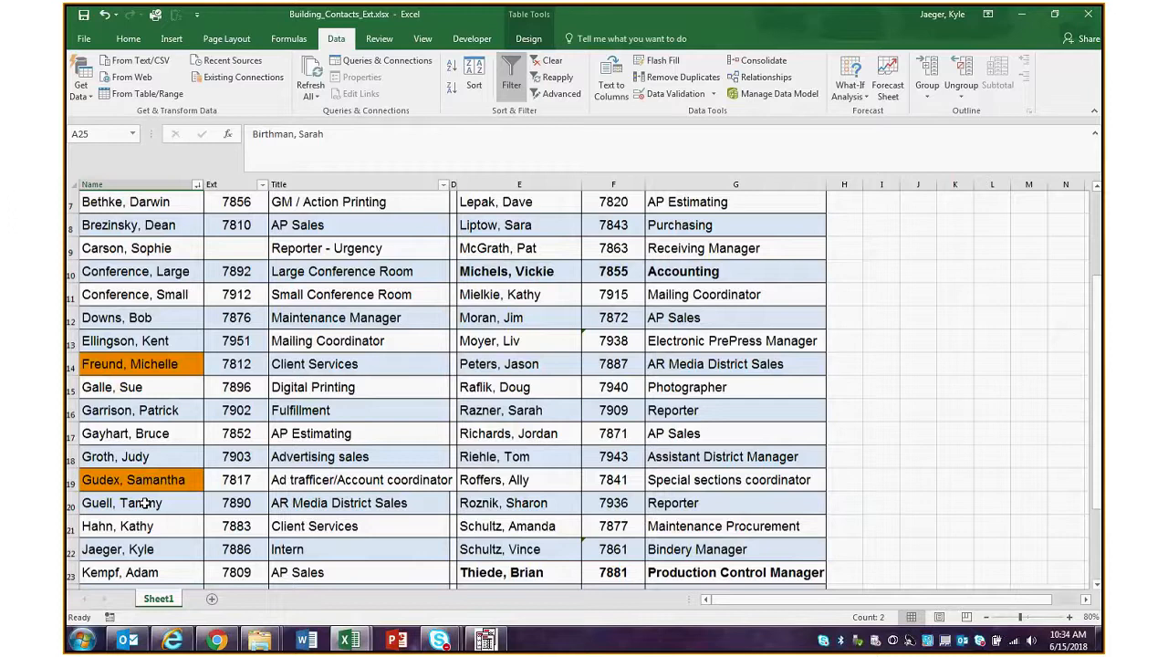
scroll(155, 470, up, 2)
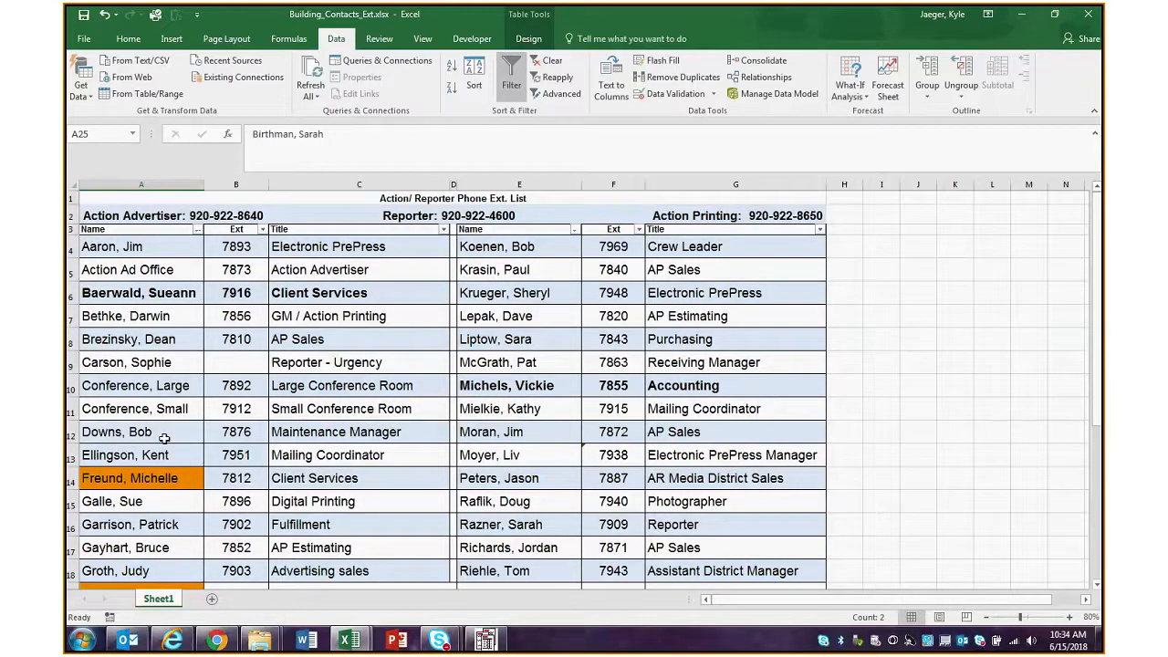
scroll(164, 438, down, 4)
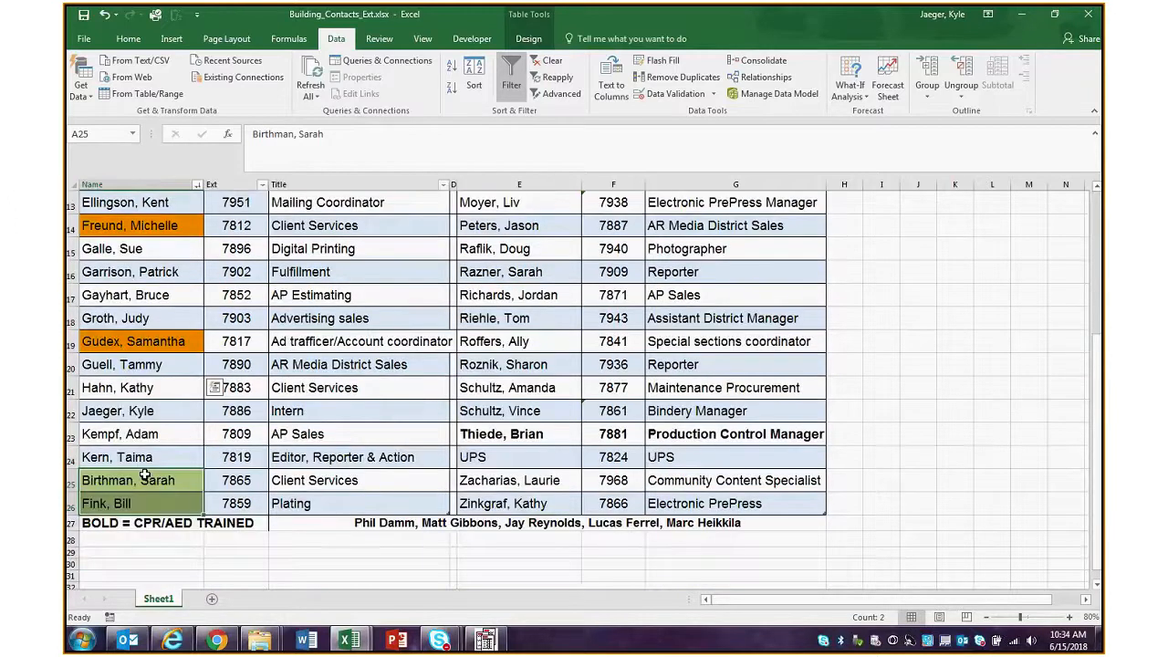
click(473, 73)
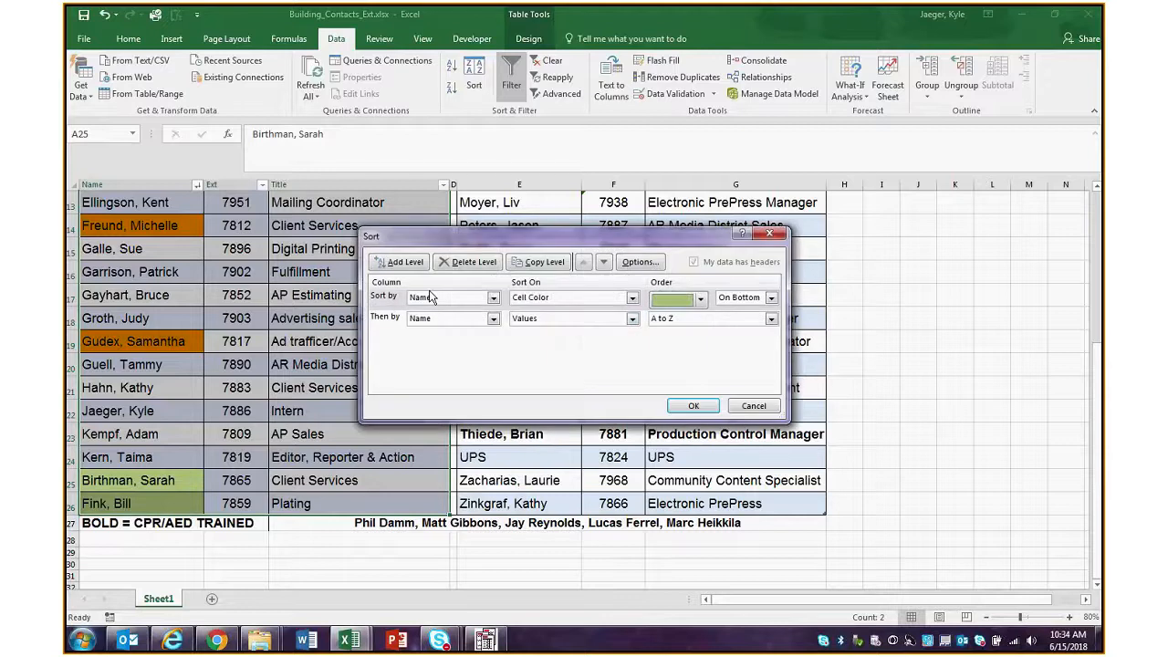
click(468, 262)
click(692, 405)
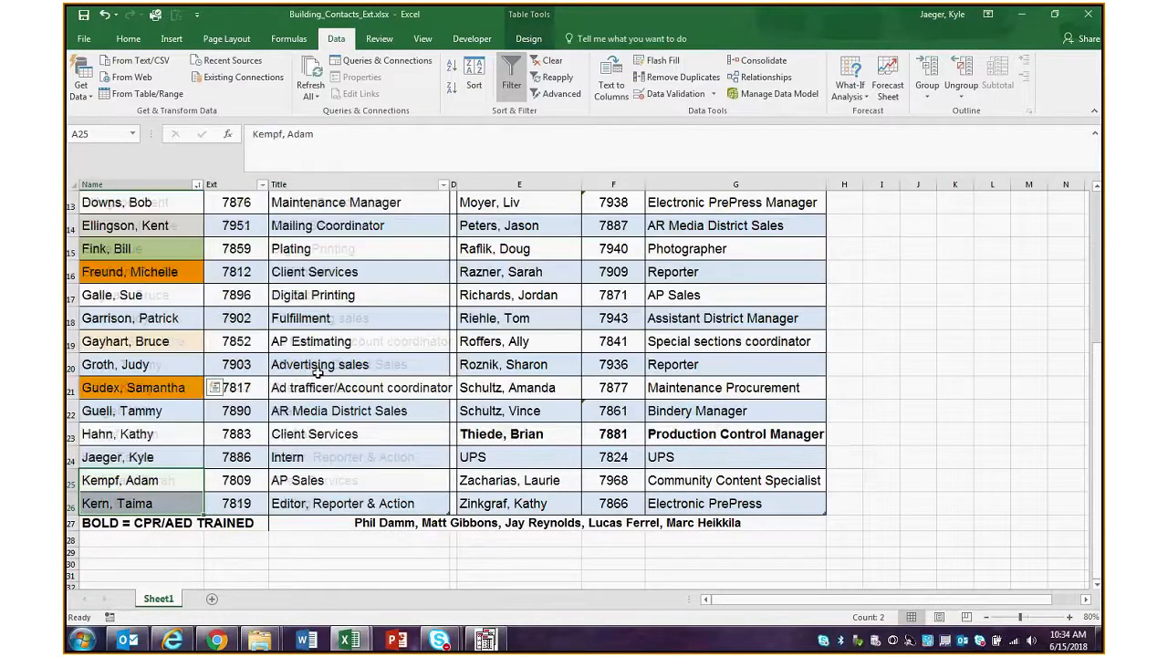
scroll(323, 373, up, 3)
scroll(327, 373, up, 1)
Highlight the second list's names in E4:E11 and the first list's contact rows in A4:C21
drag(501, 247, 504, 413)
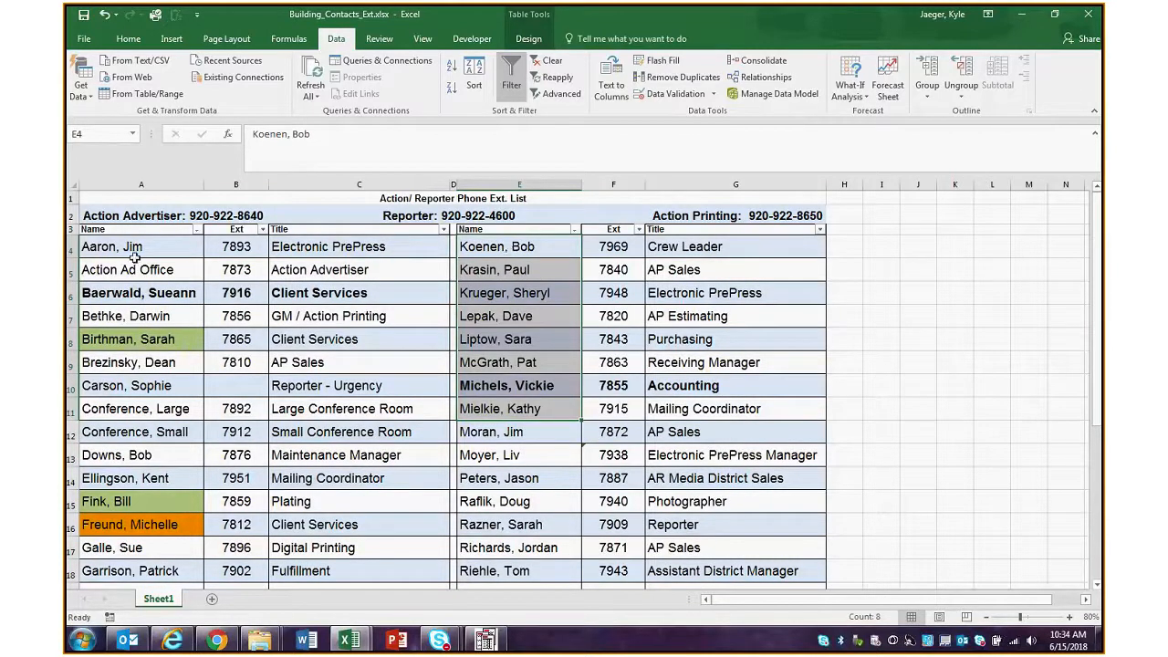
drag(135, 255, 347, 411)
drag(339, 453, 335, 591)
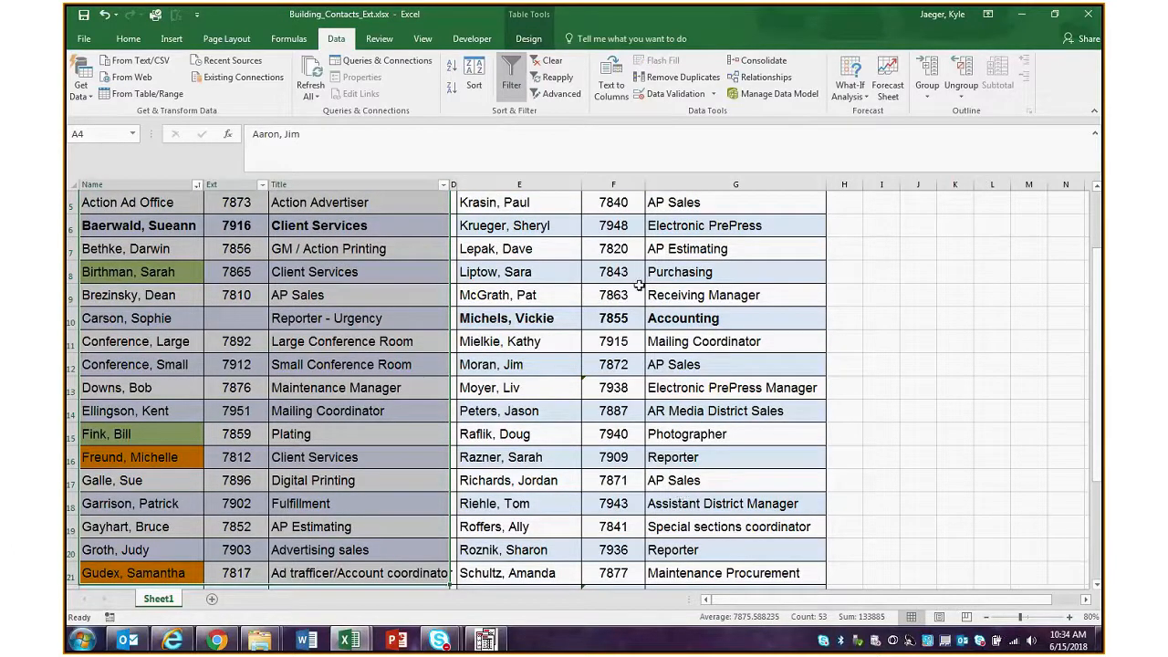
Switch to the Copy of 04-Formatting workbook and examine the Sales and Expenses totals and profit rows on the Rows and Columns sheet
click(354, 642)
click(271, 556)
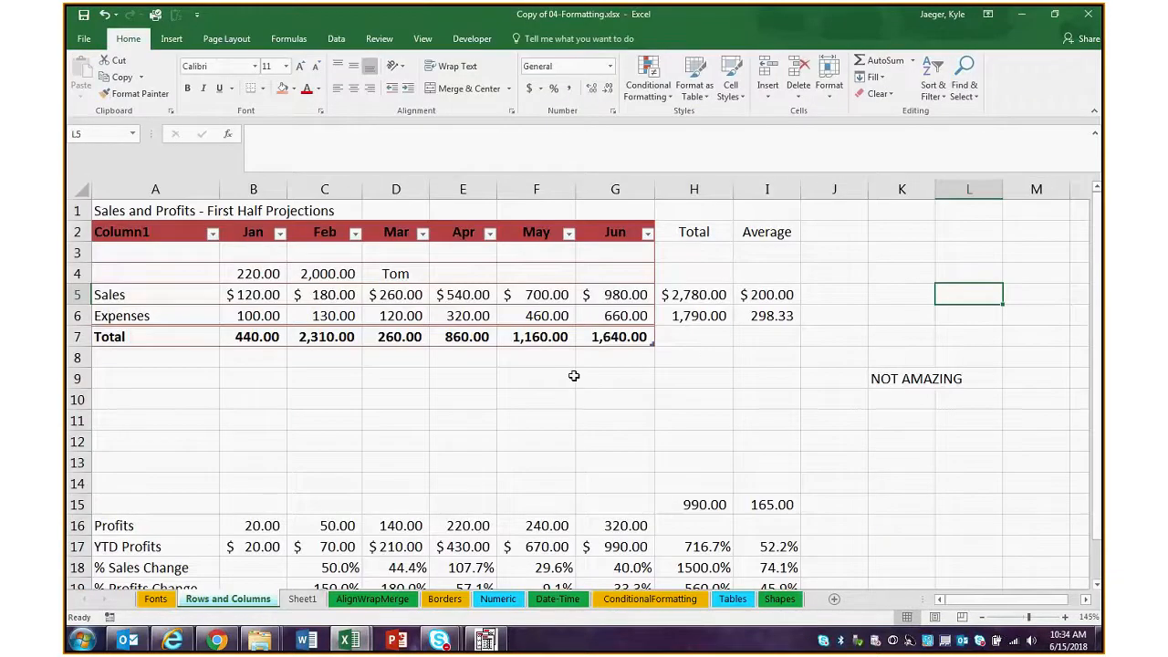
click(573, 375)
click(196, 295)
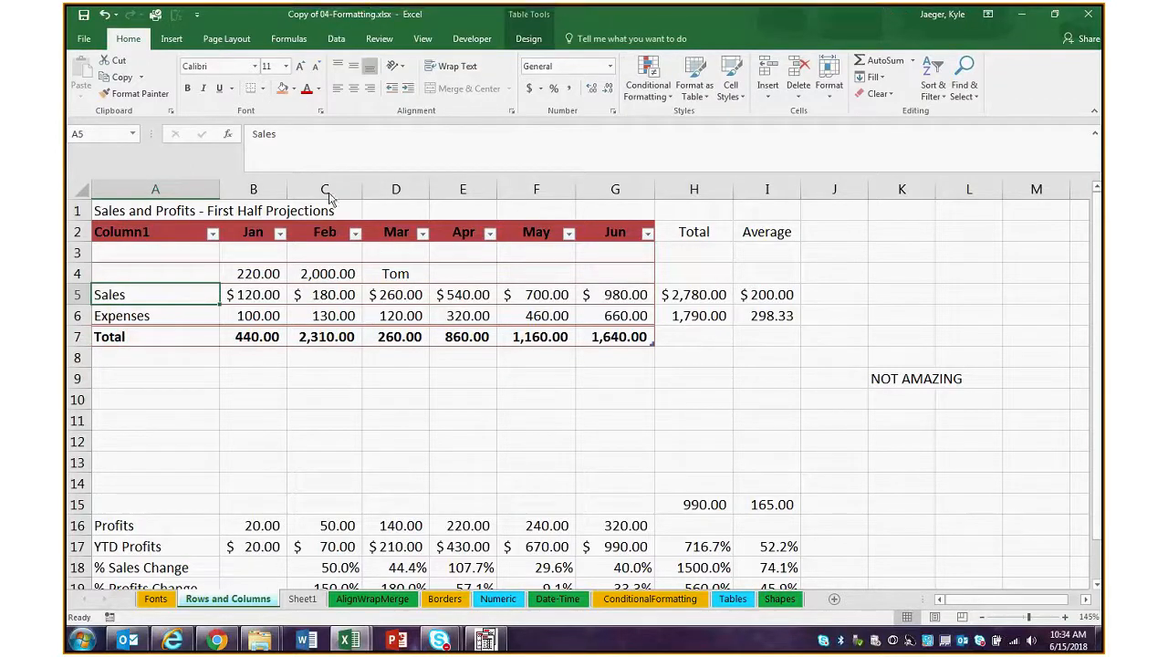
drag(706, 295, 702, 316)
click(725, 369)
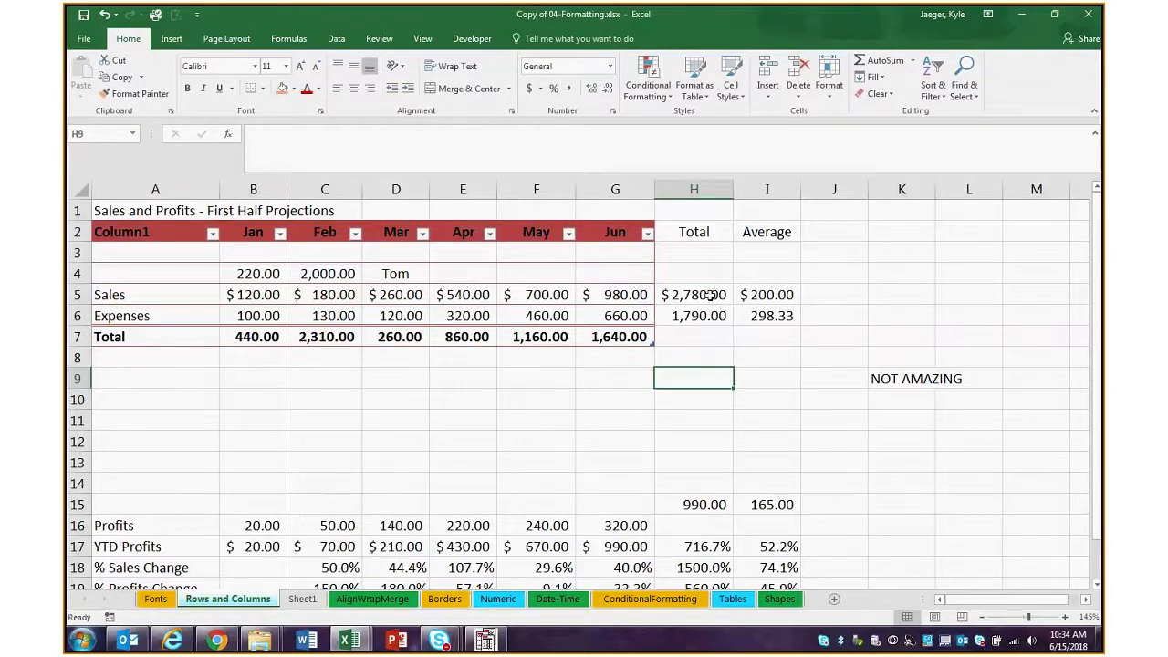
scroll(670, 419, down, 2)
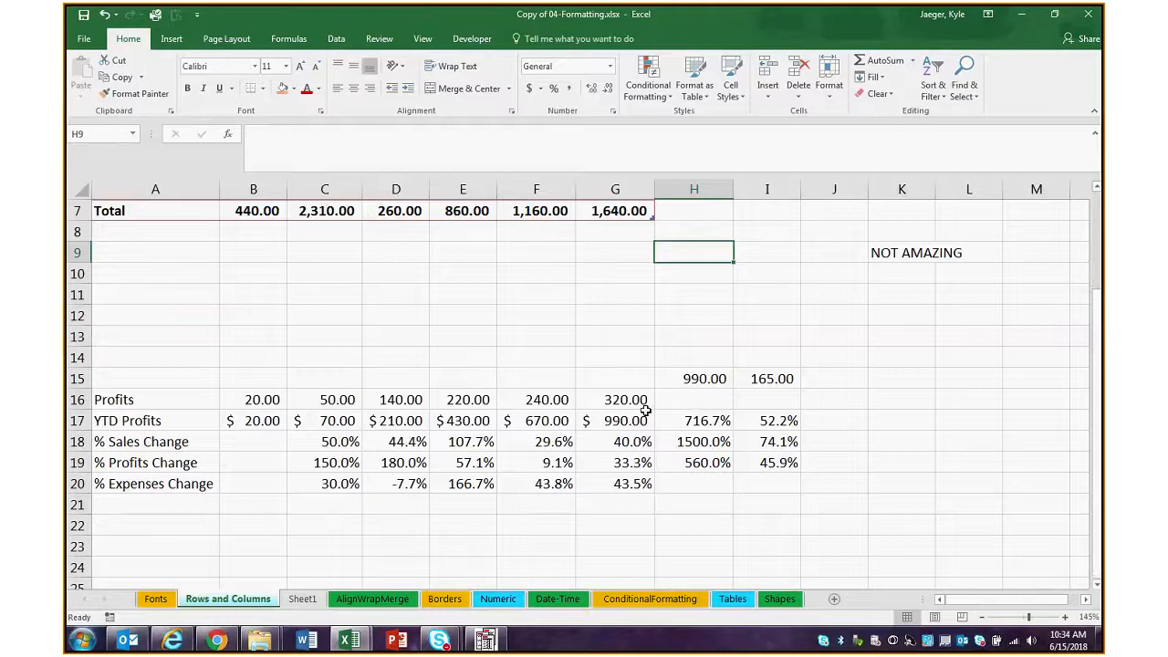
scroll(645, 412, up, 2)
Replace the Sales total in H5 with an AutoSum formula that references cell B6 of the Rows and Columns sheet
drag(693, 294, 693, 315)
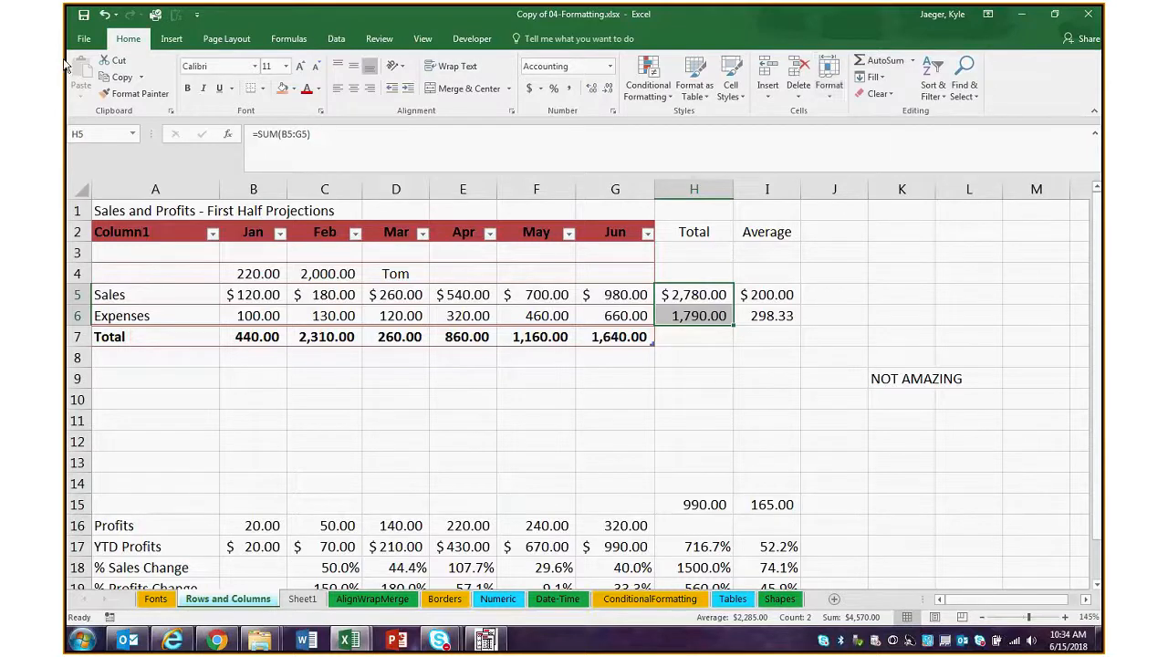
click(881, 66)
click(711, 379)
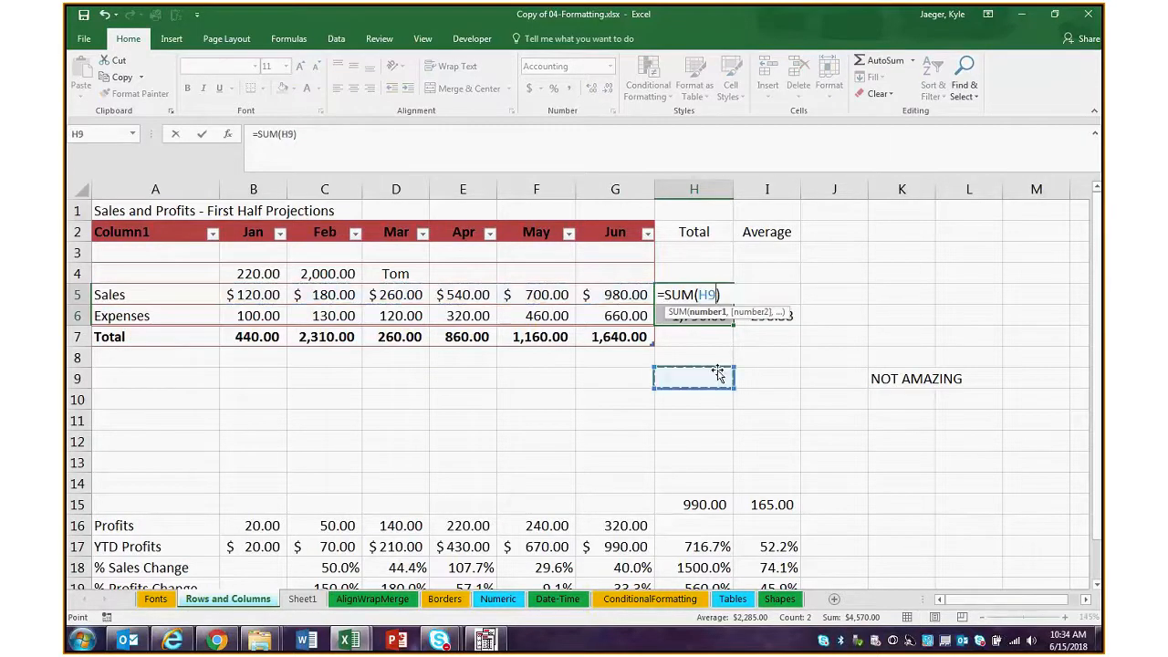
key(ctrl+z)
click(854, 350)
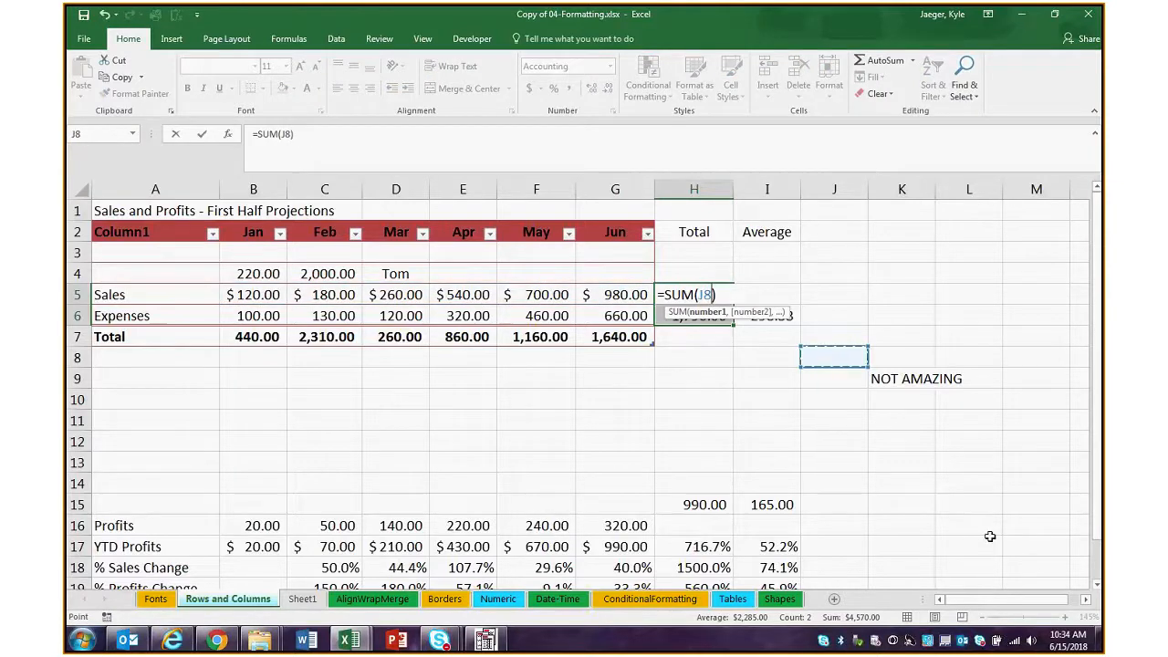
click(302, 598)
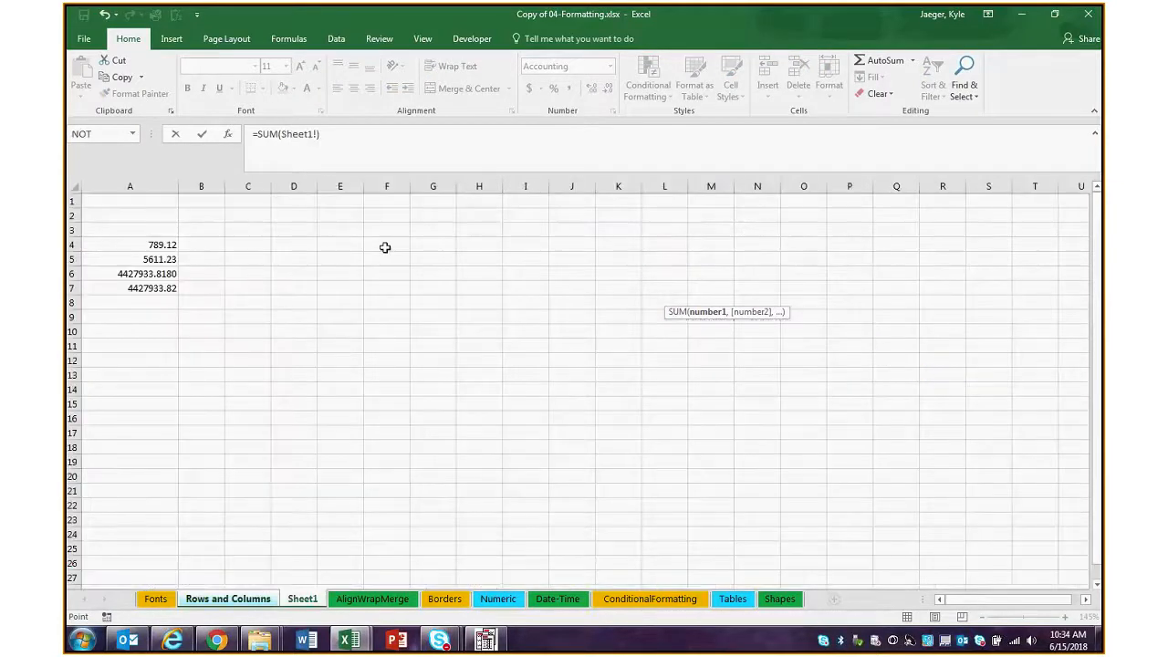
click(202, 274)
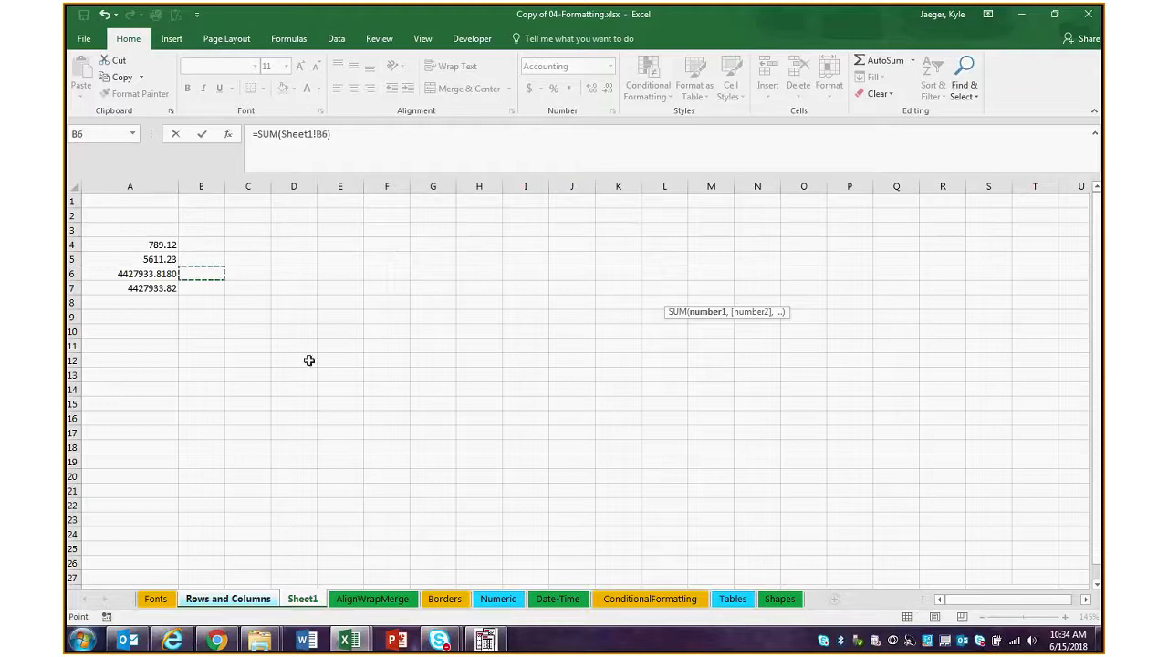
click(228, 598)
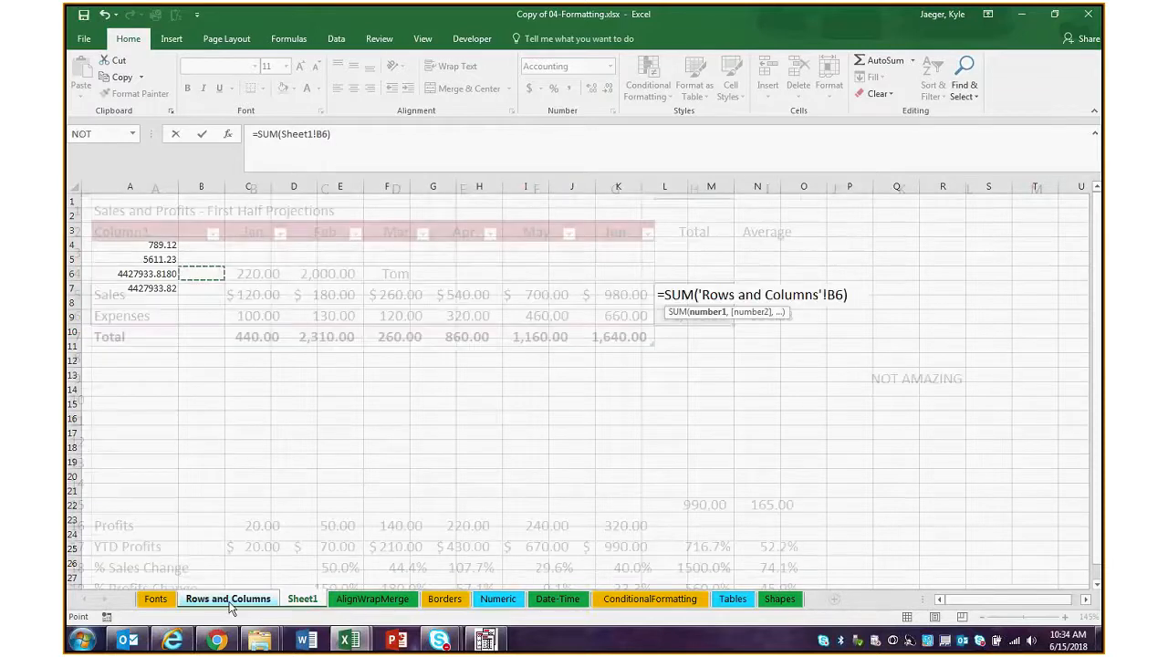
key(Return)
Add a sum of A4:A7 in cell A8 on Sheet1 and check its formula
click(301, 598)
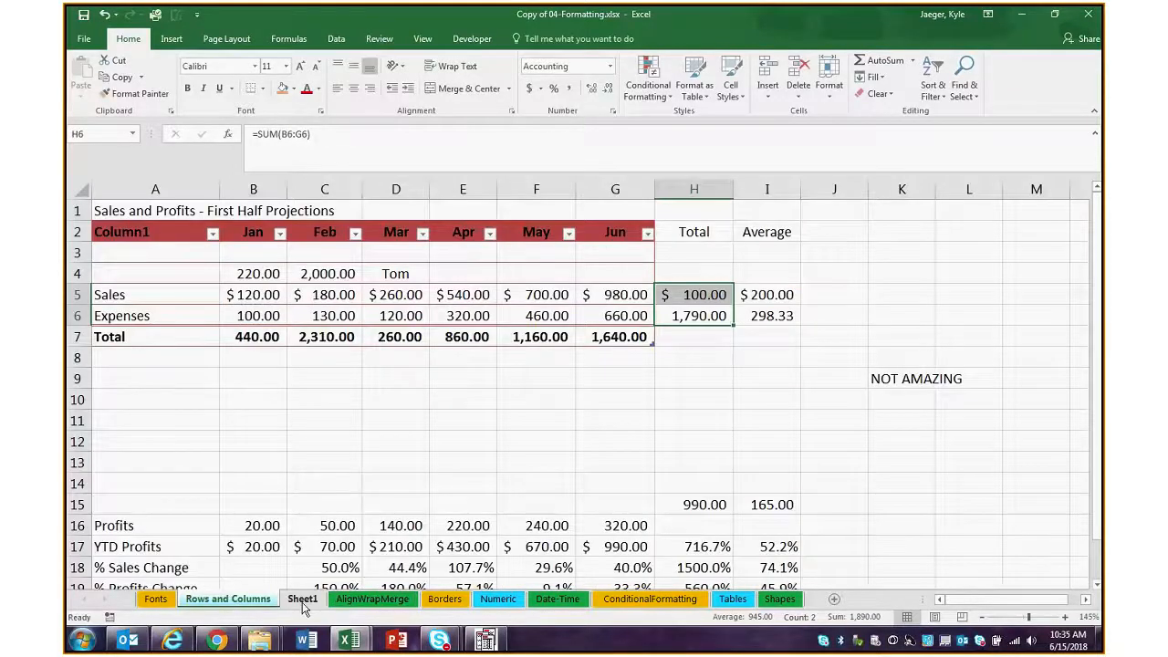
drag(146, 250, 155, 288)
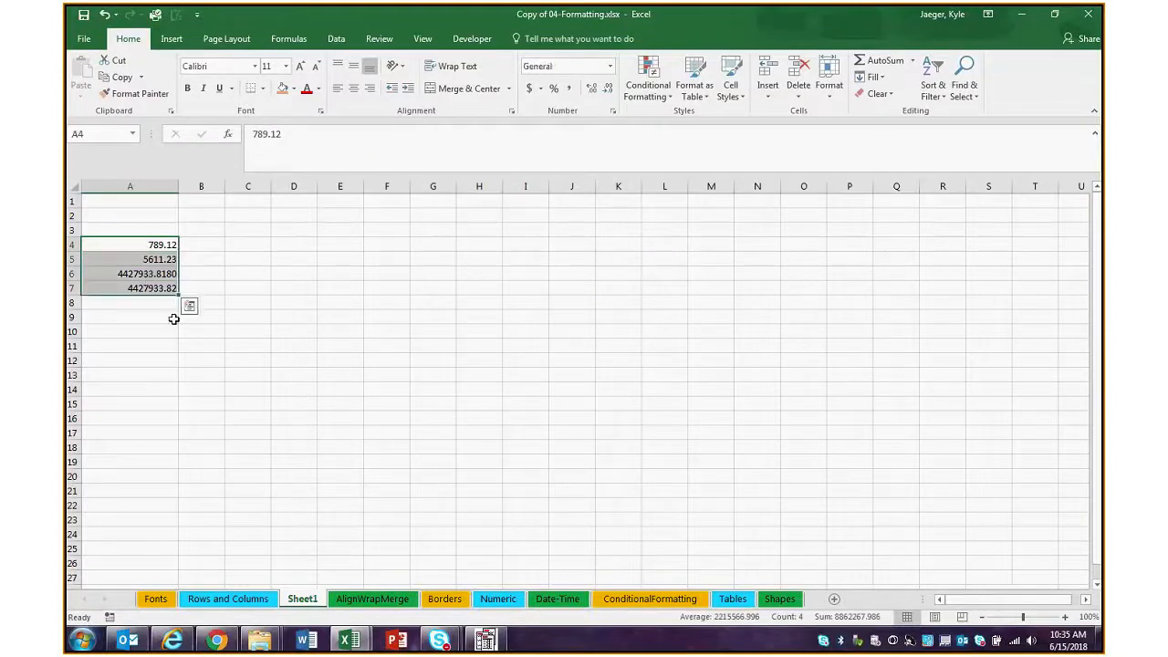
key(alt+=)
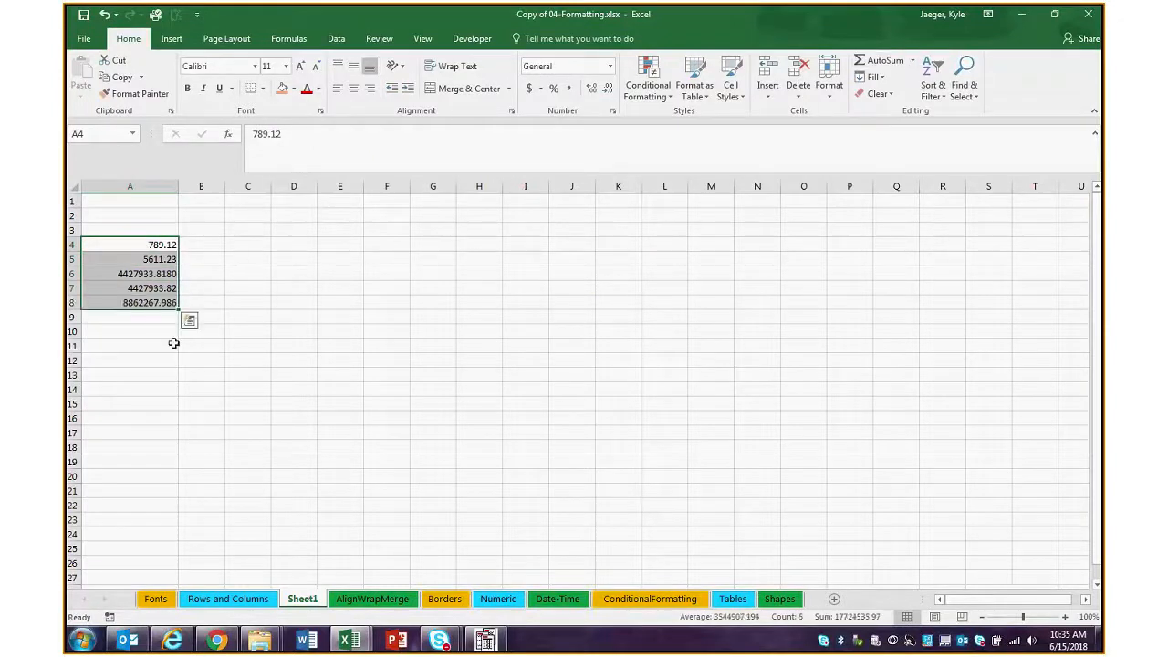
click(157, 301)
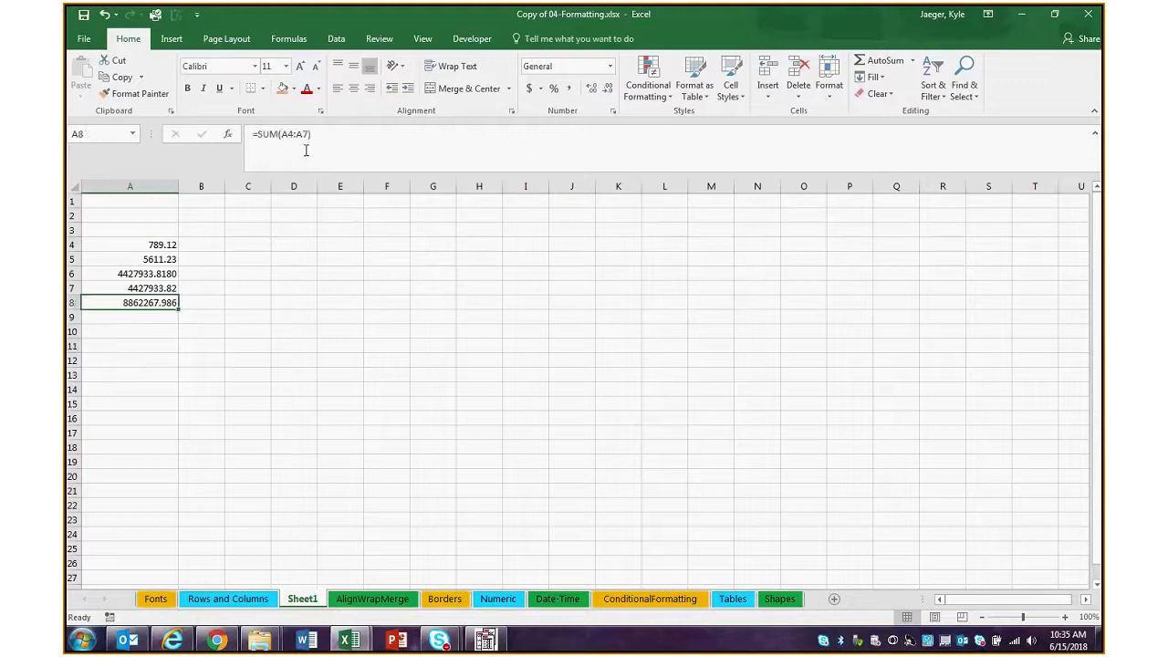
Review the AutoSum function choices for the values in A4:A7 without applying any
drag(153, 287, 150, 244)
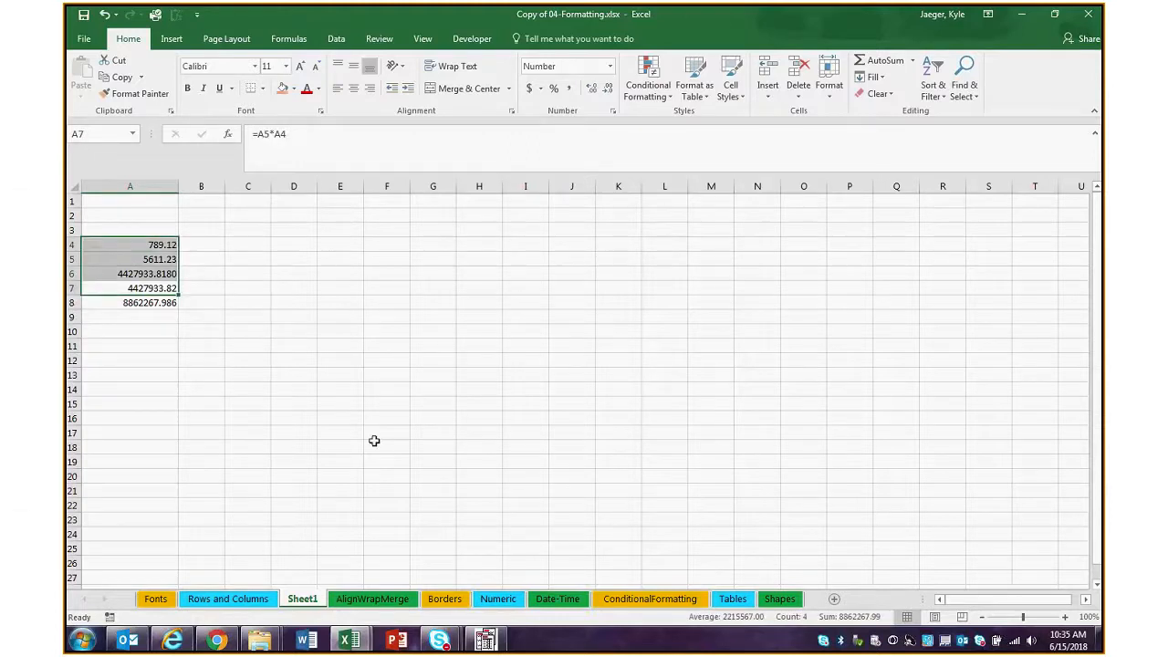
click(911, 60)
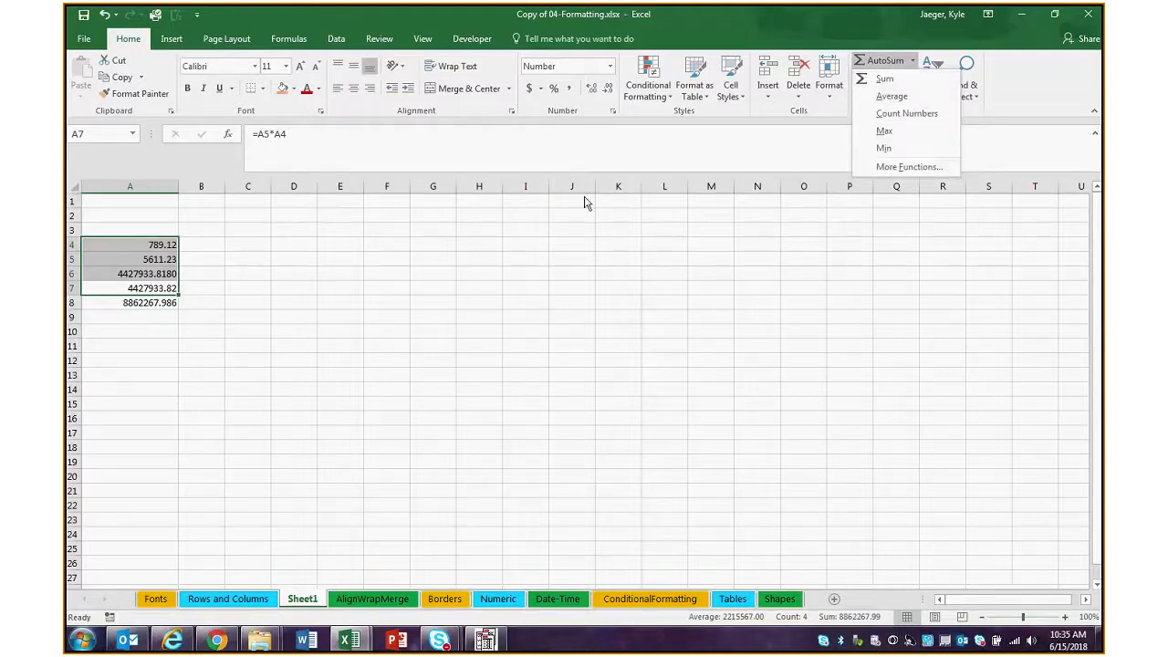
click(584, 241)
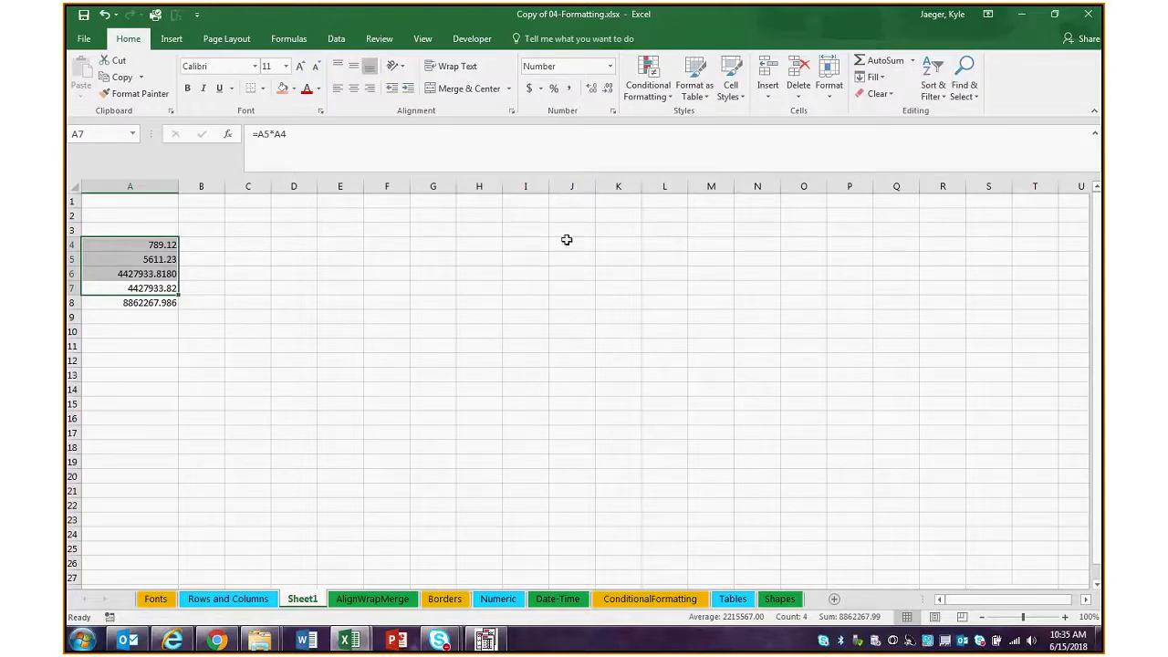
click(202, 273)
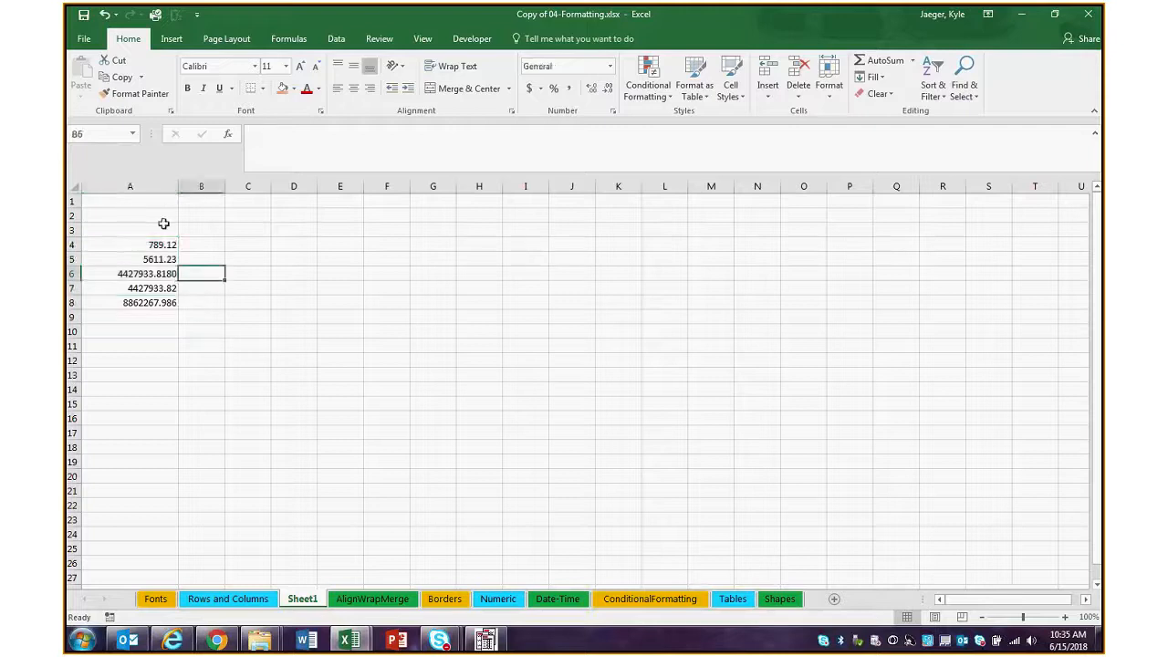
drag(159, 259, 164, 288)
drag(163, 244, 153, 288)
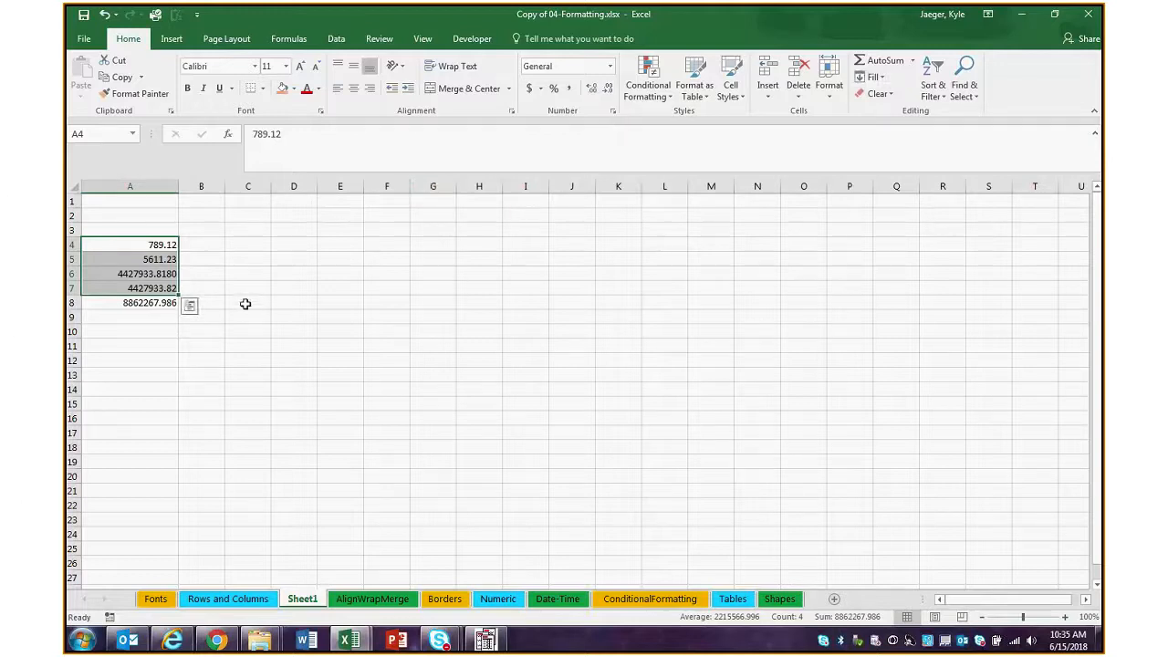
click(258, 277)
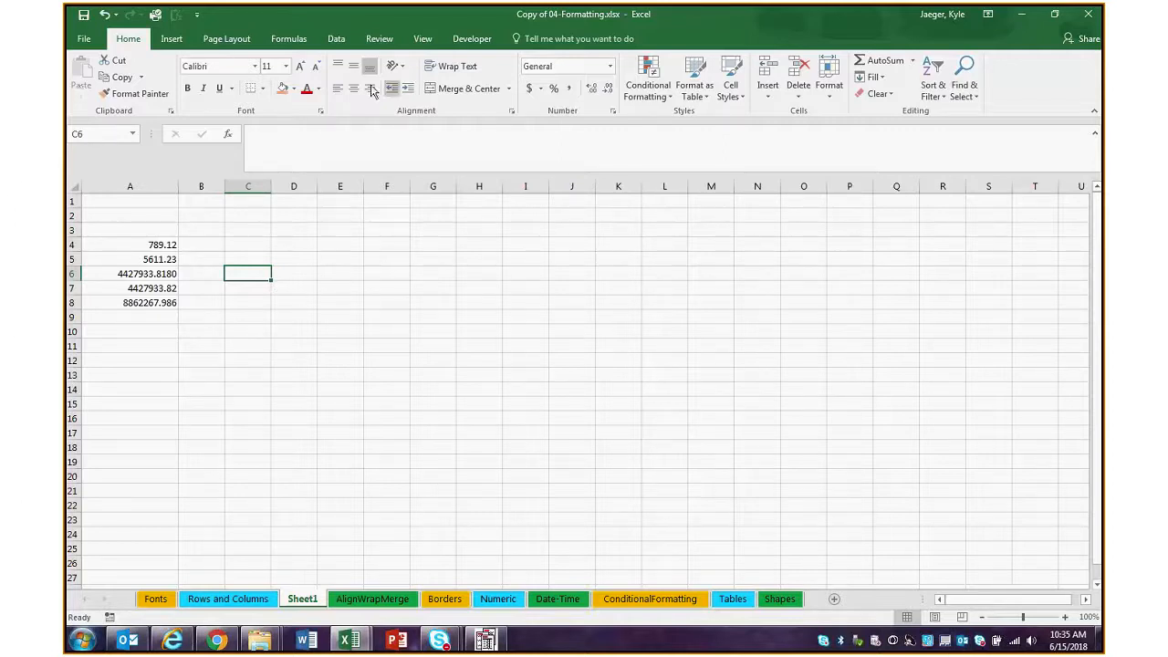
Switch back to the Building_Contacts_Ext workbook and widen the empty columns H and I beside the contact lists
mouse_move(371, 647)
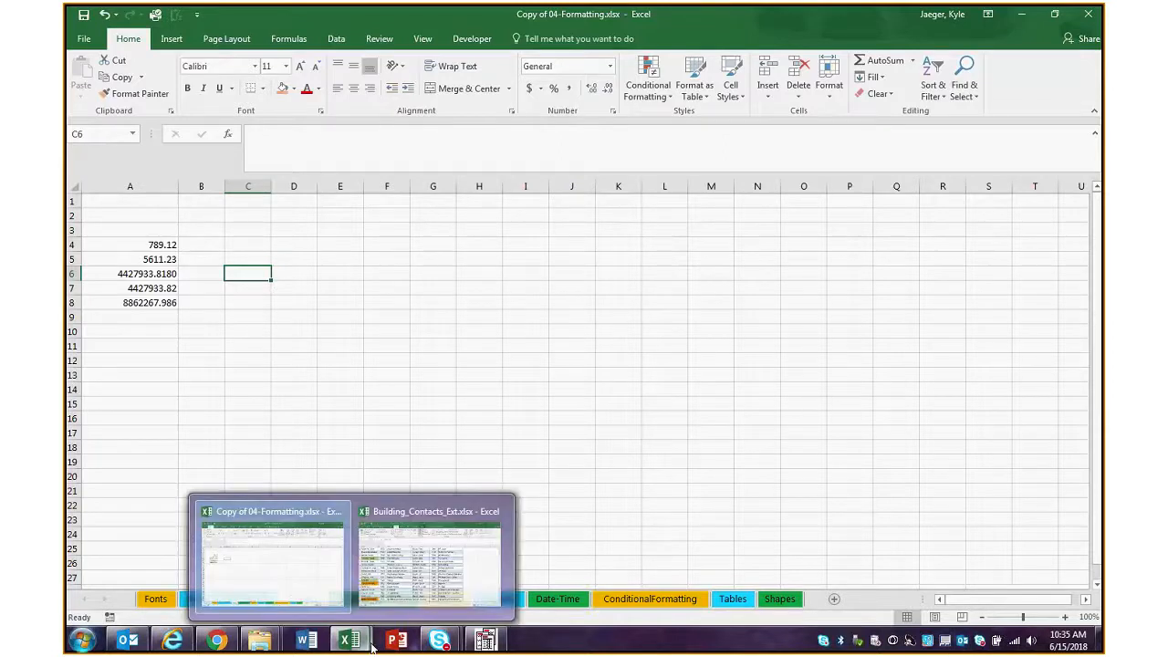
click(389, 604)
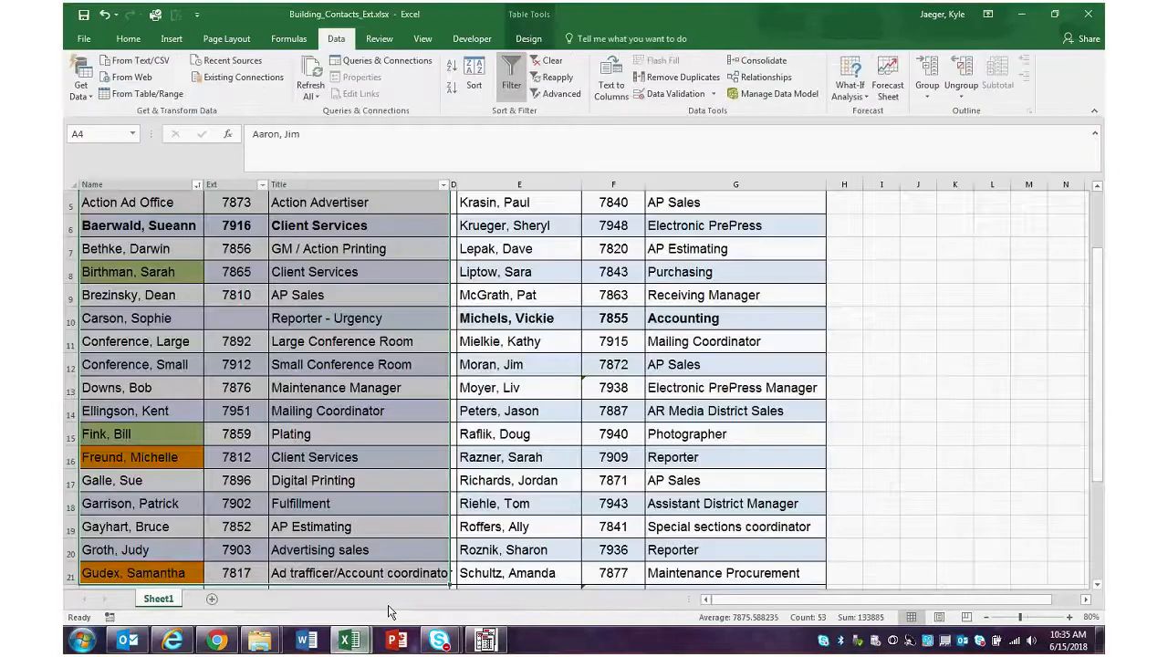
scroll(366, 442, up, 2)
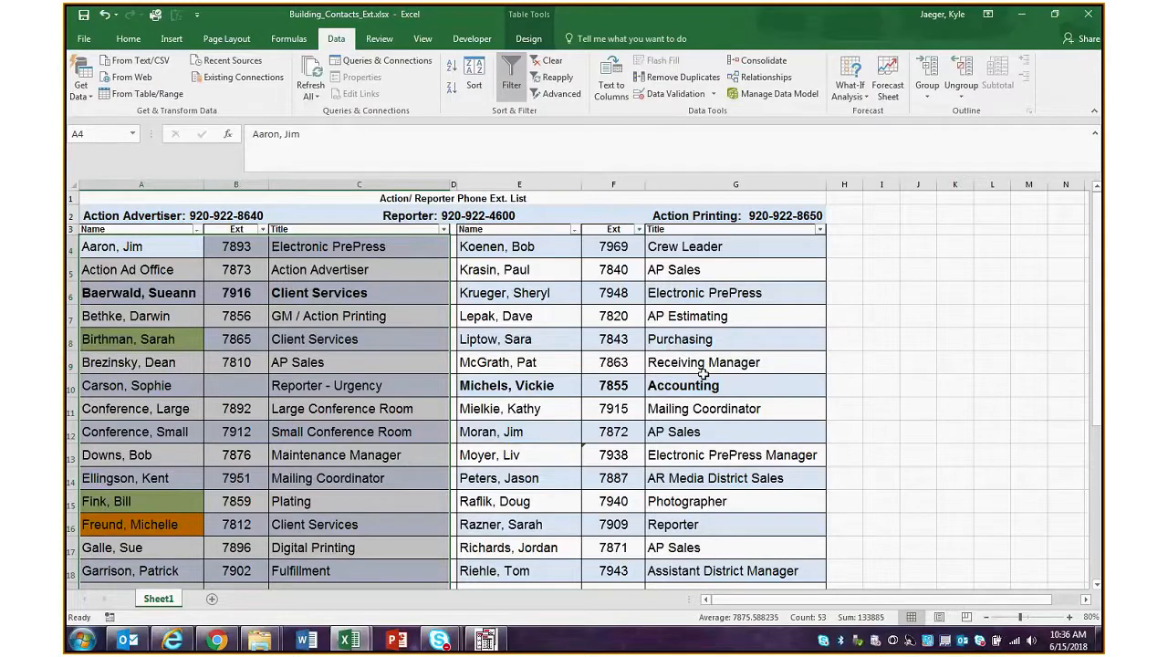
click(239, 297)
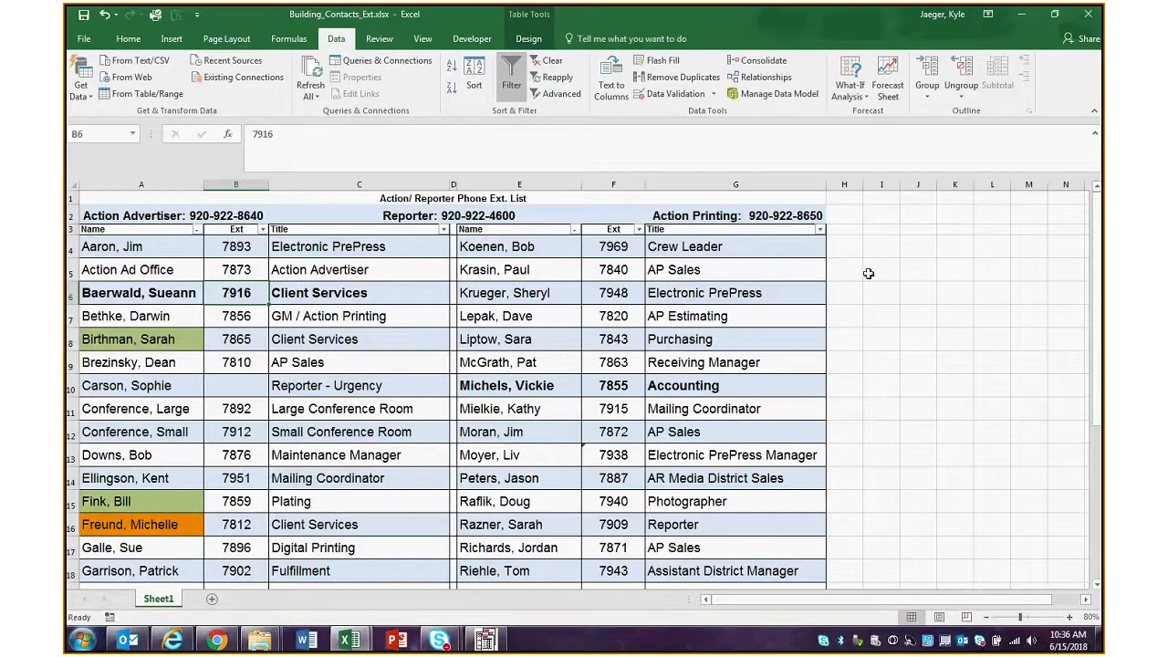
drag(897, 186, 959, 186)
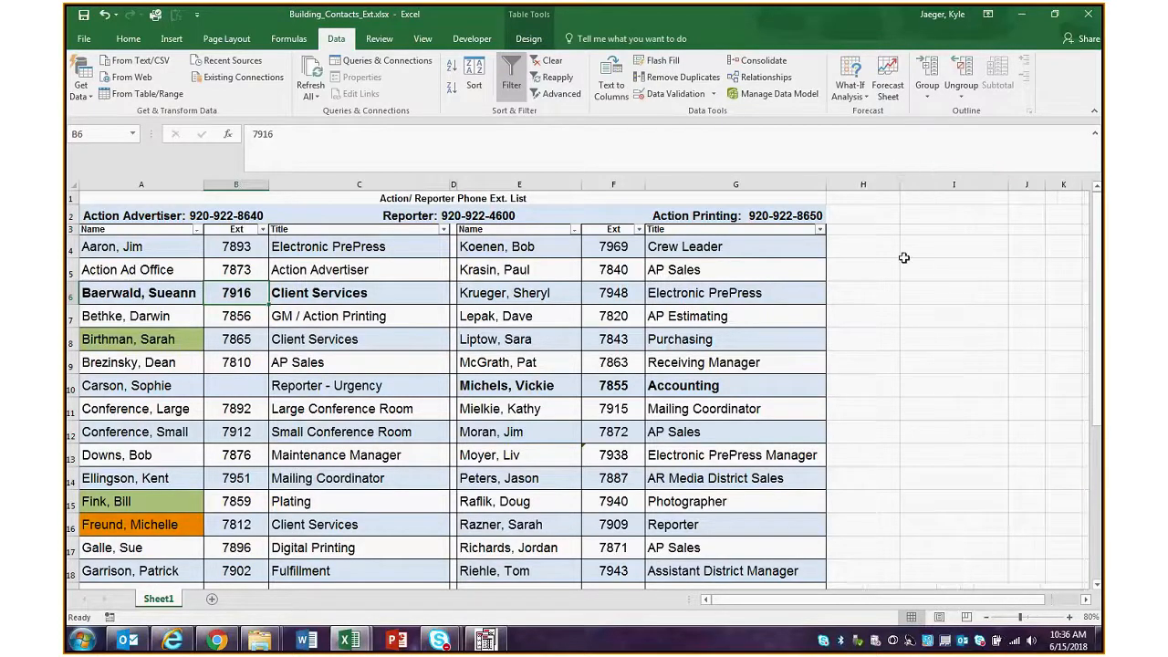
Start a VLOOKUP formula in cell I8 through its function arguments, using H8 as the lookup value
click(921, 339)
click(406, 135)
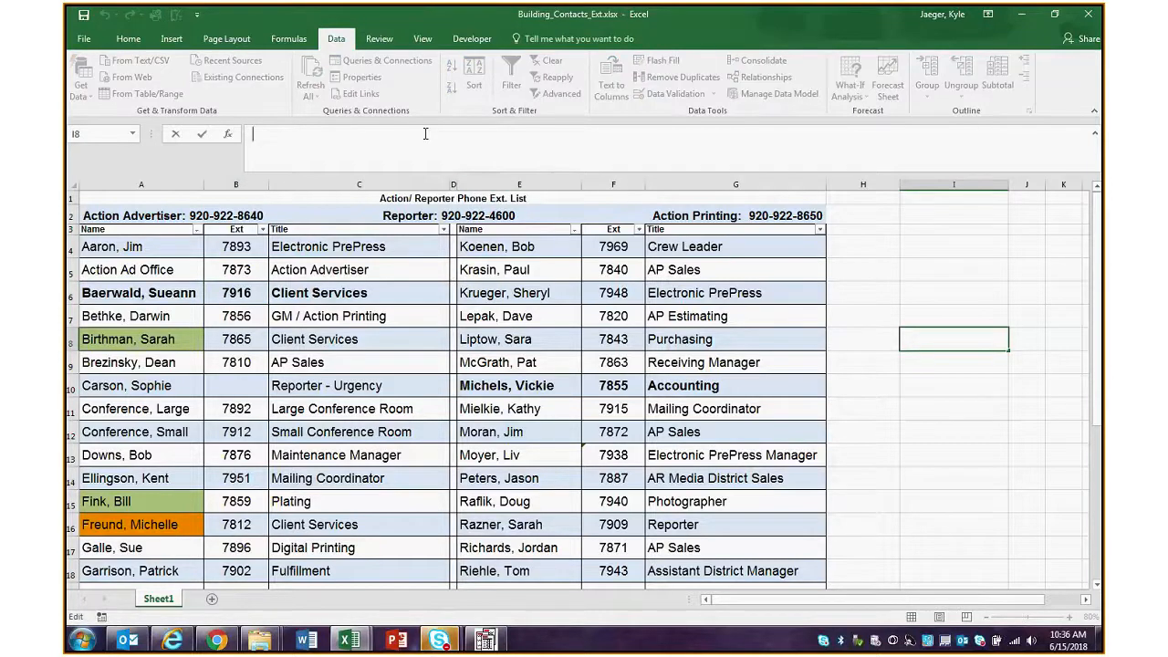
text(=V)
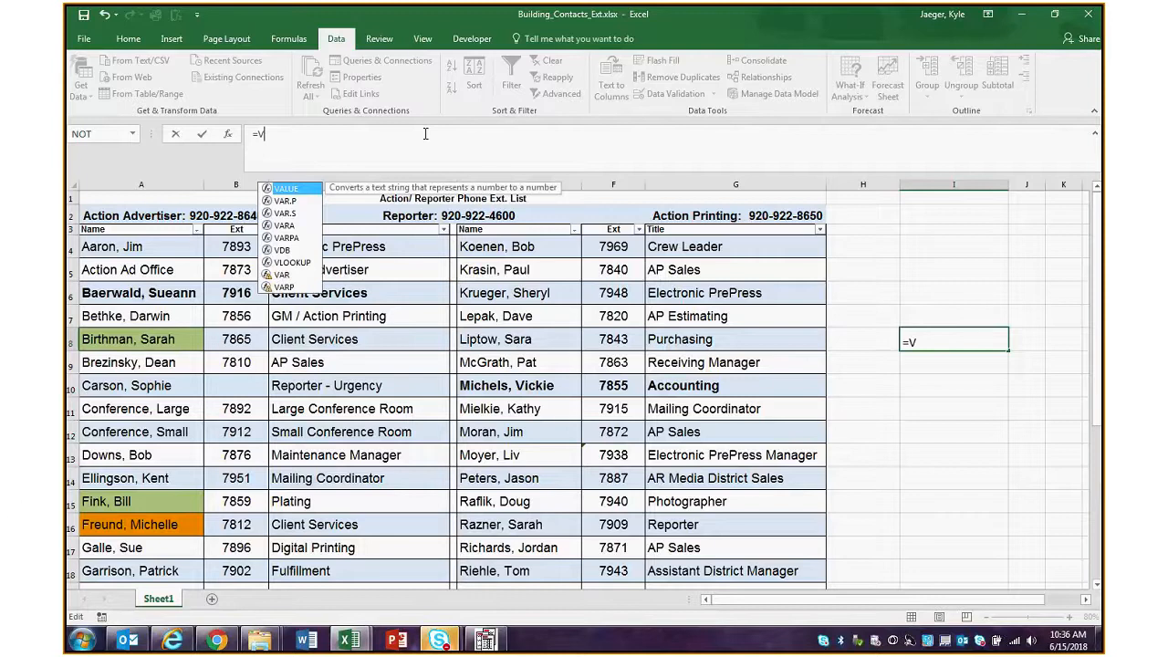
text(LOOKUP()
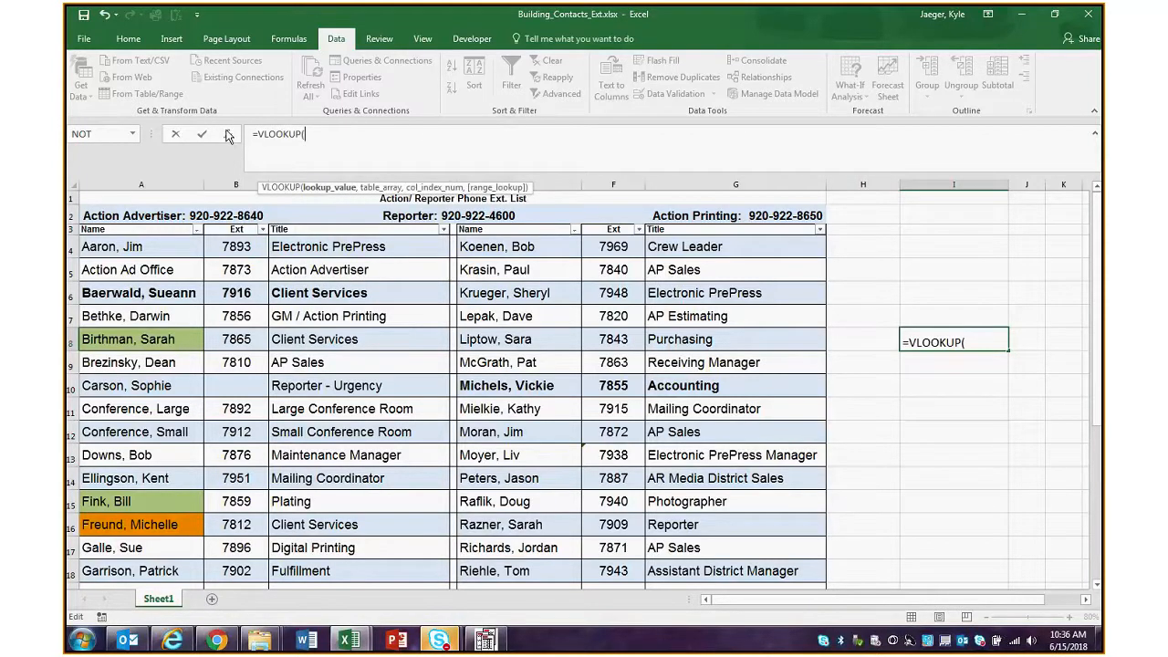
click(228, 135)
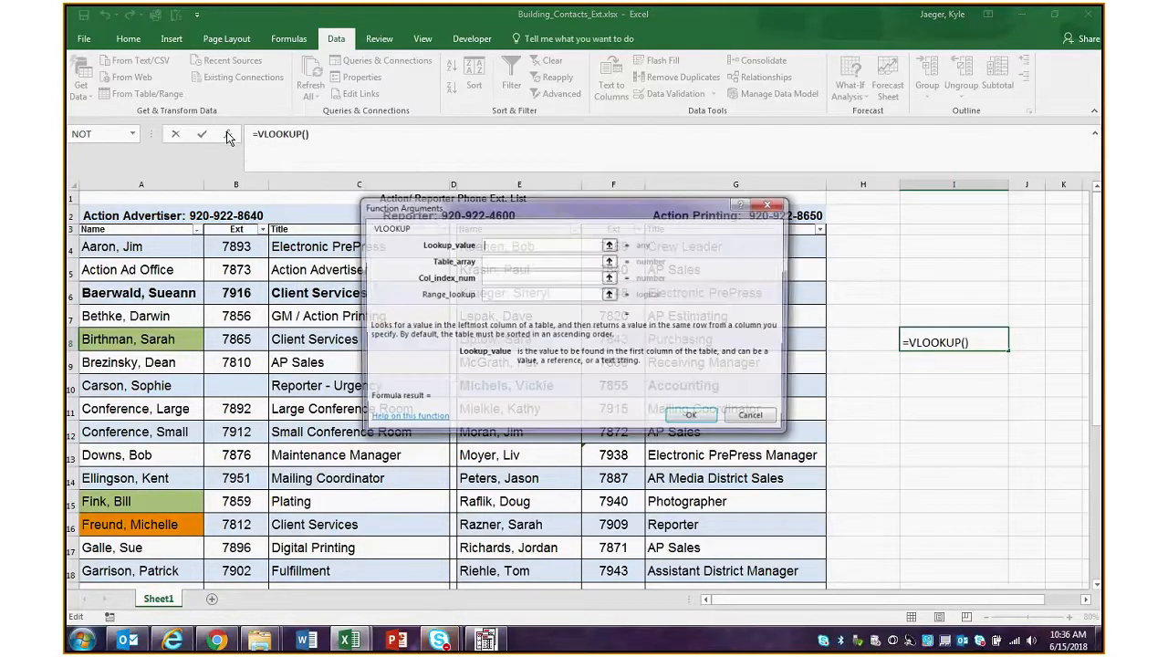
drag(644, 208, 818, 116)
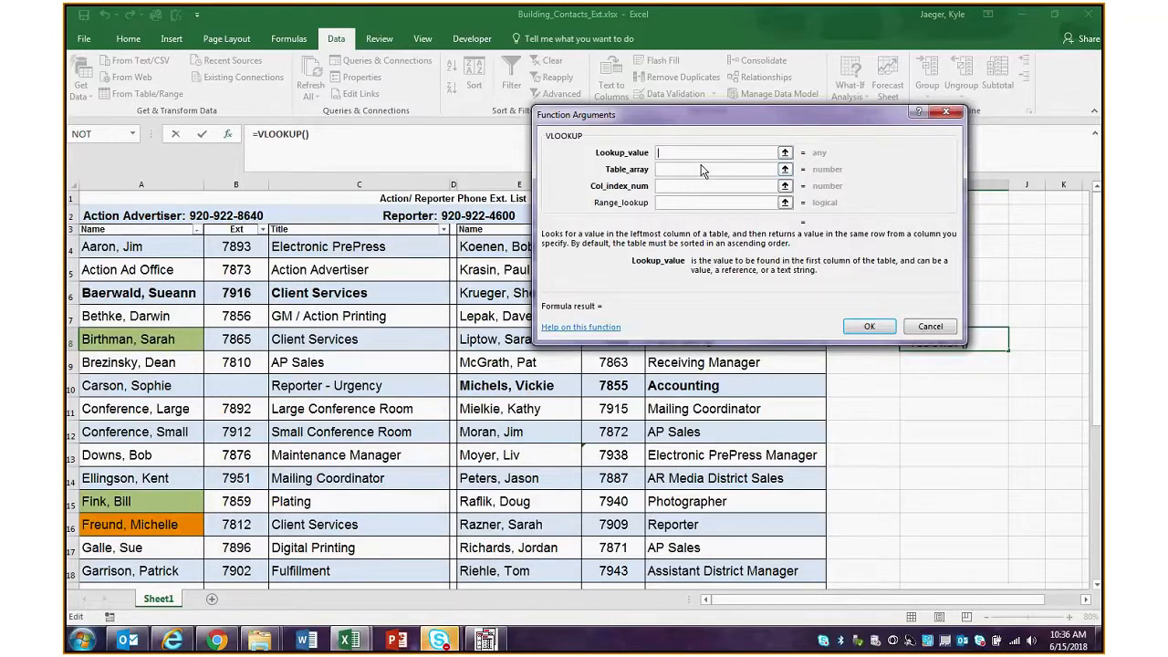
drag(673, 112, 423, 166)
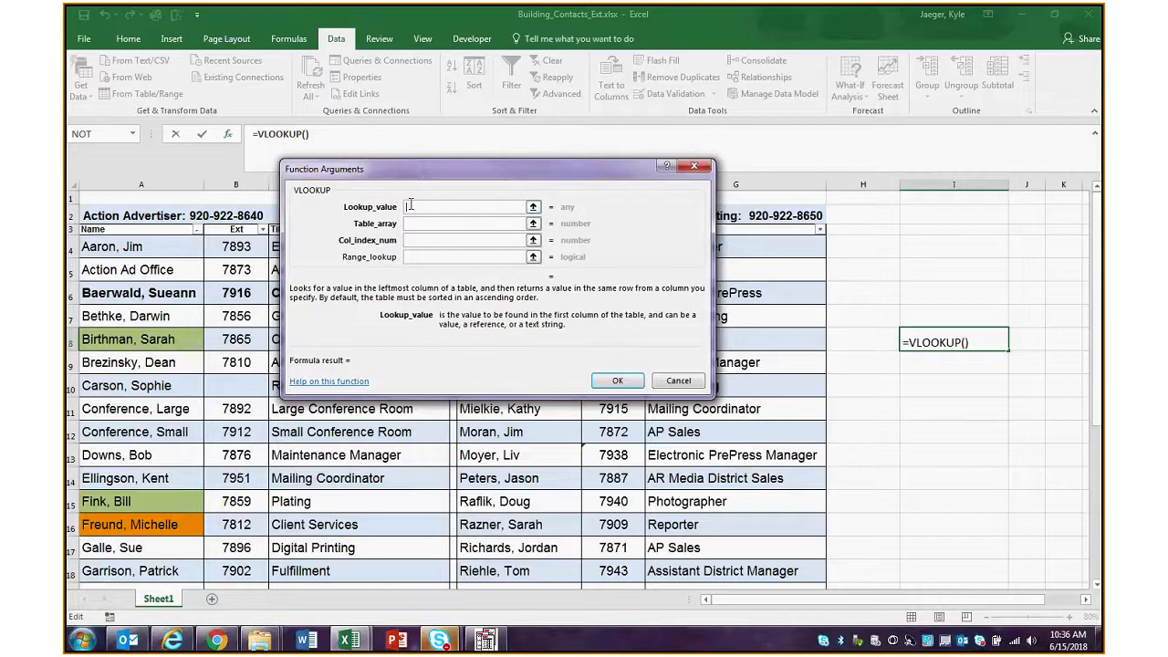
click(871, 342)
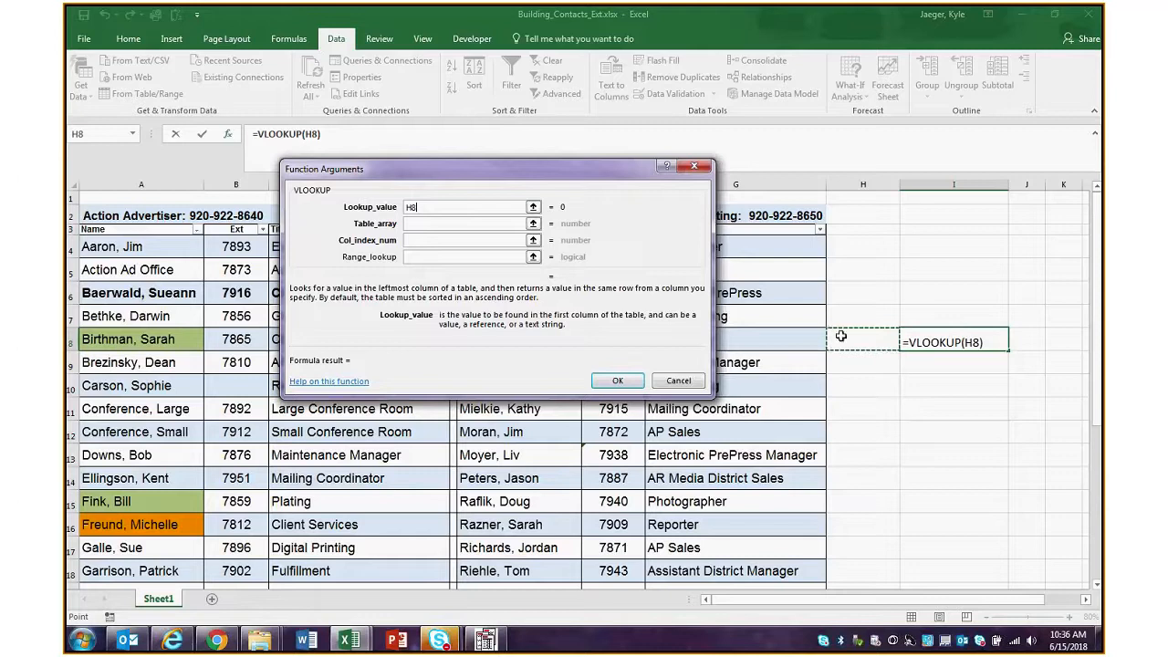
Set the VLOOKUP table array to Table1 by selecting the data of the first contact list in columns A to C
drag(534, 169, 888, 50)
click(794, 105)
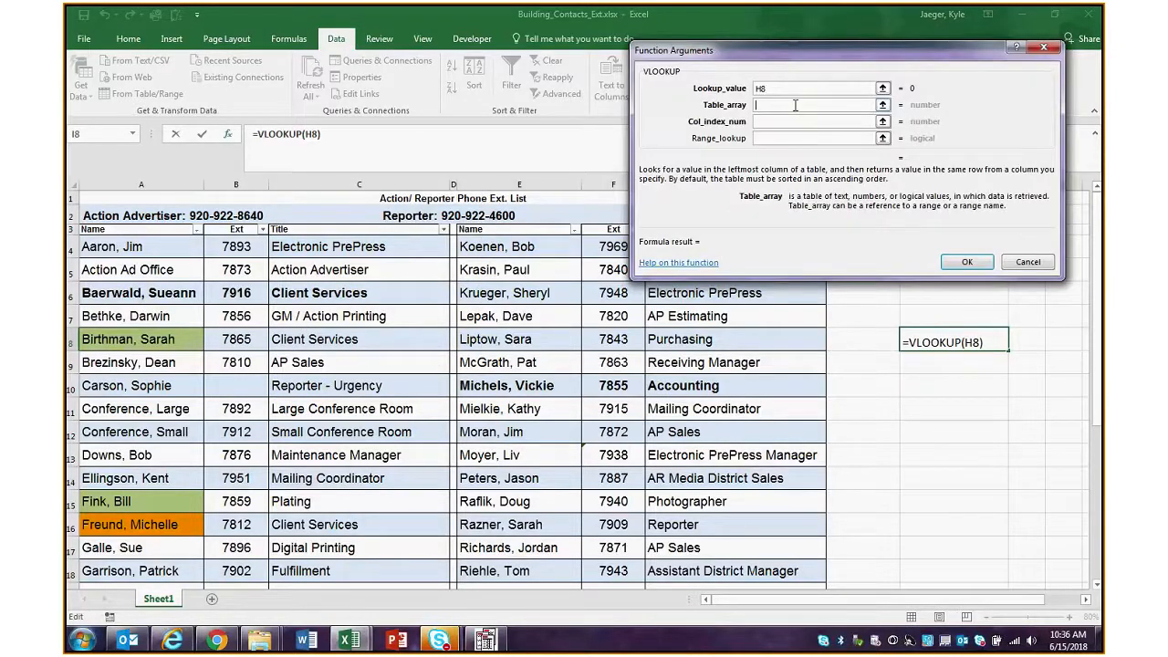
drag(158, 248, 381, 525)
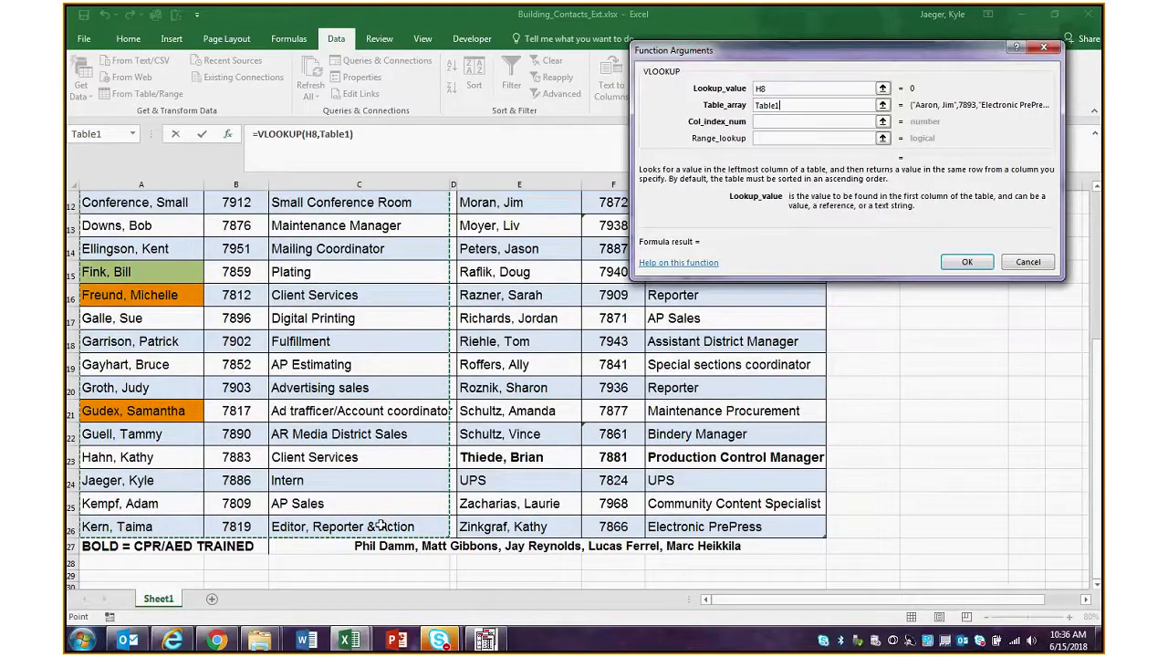
scroll(618, 310, up, 2)
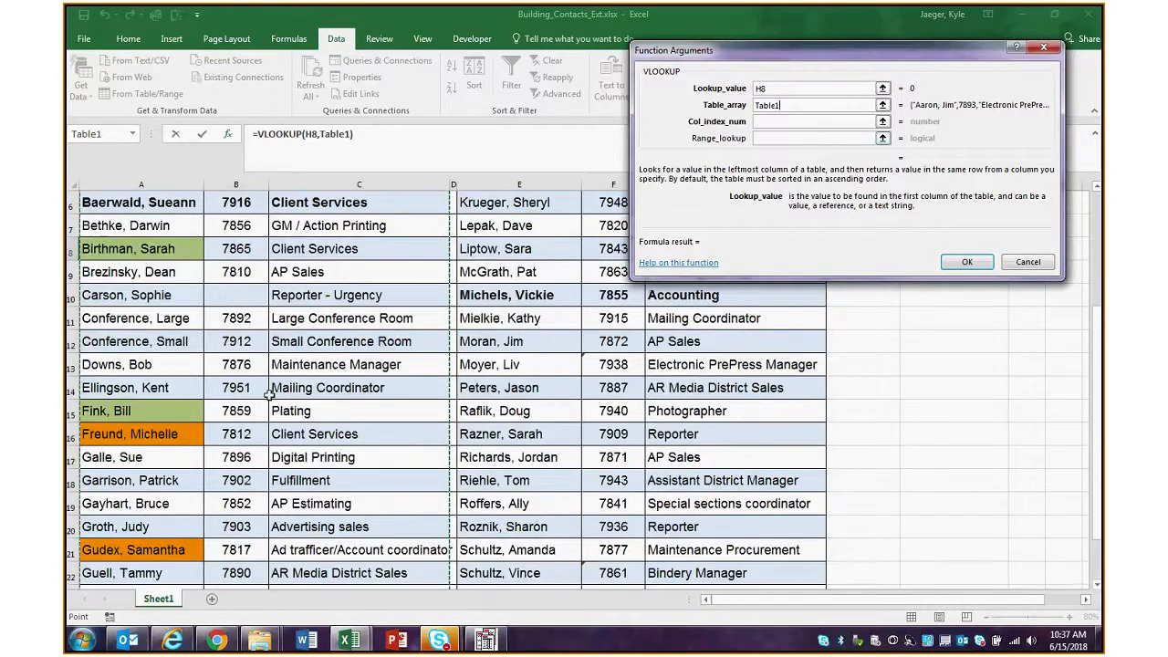
scroll(269, 393, up, 2)
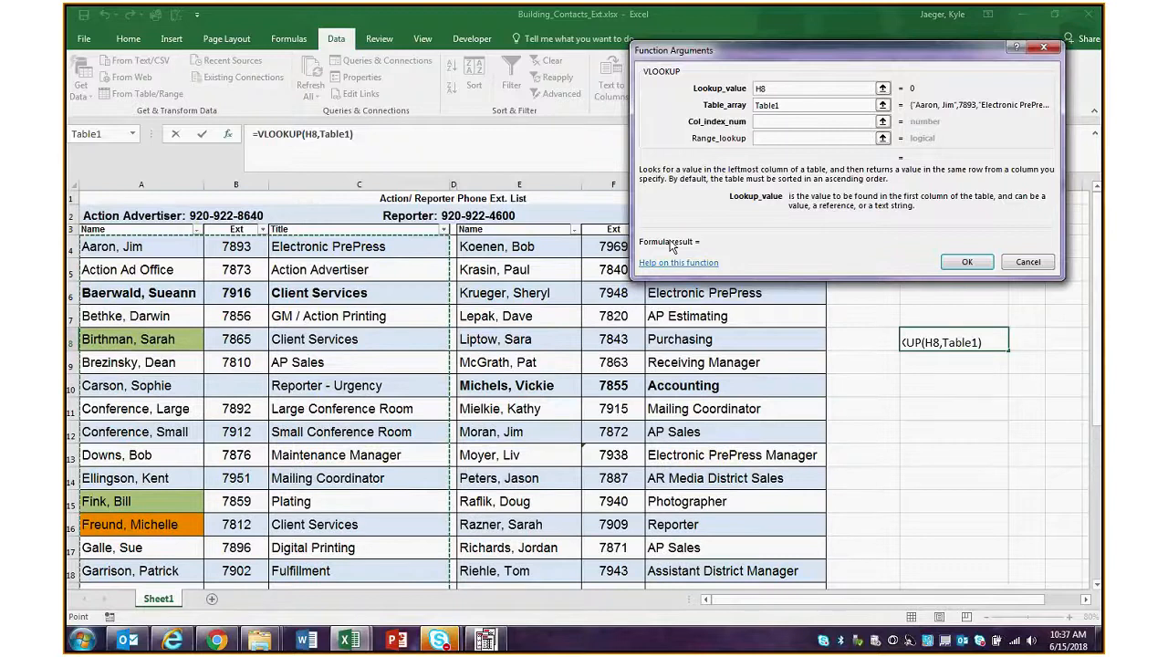
Complete the VLOOKUP with column index number 2 and range lookup FALSE for an exact match
click(803, 120)
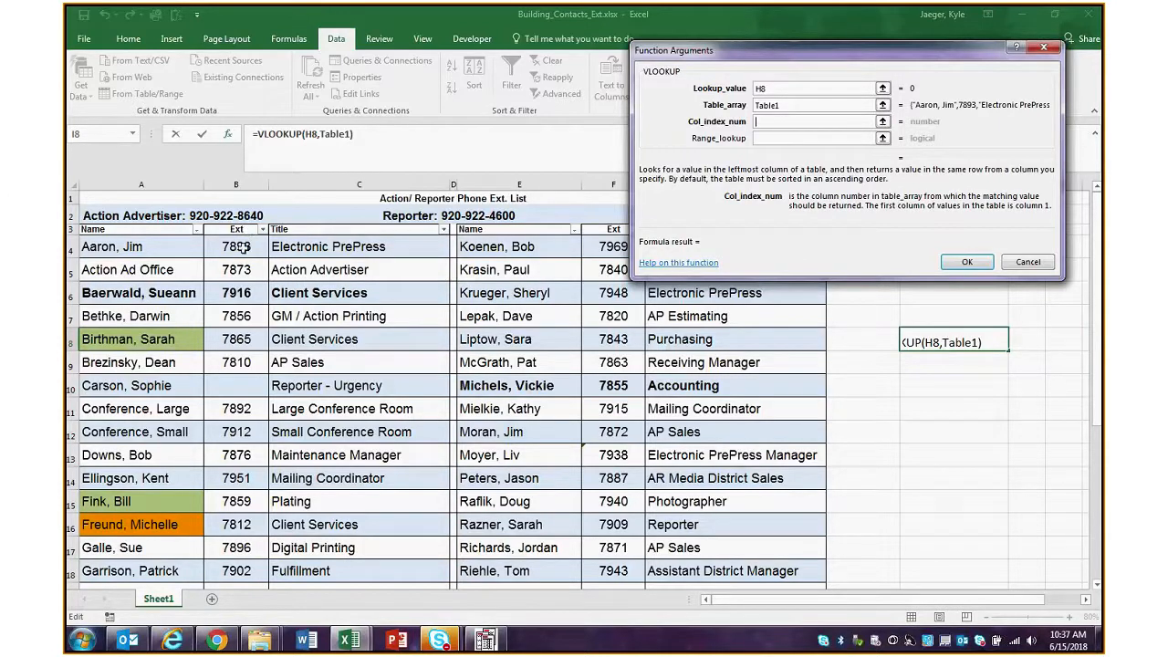
text(2)
click(797, 136)
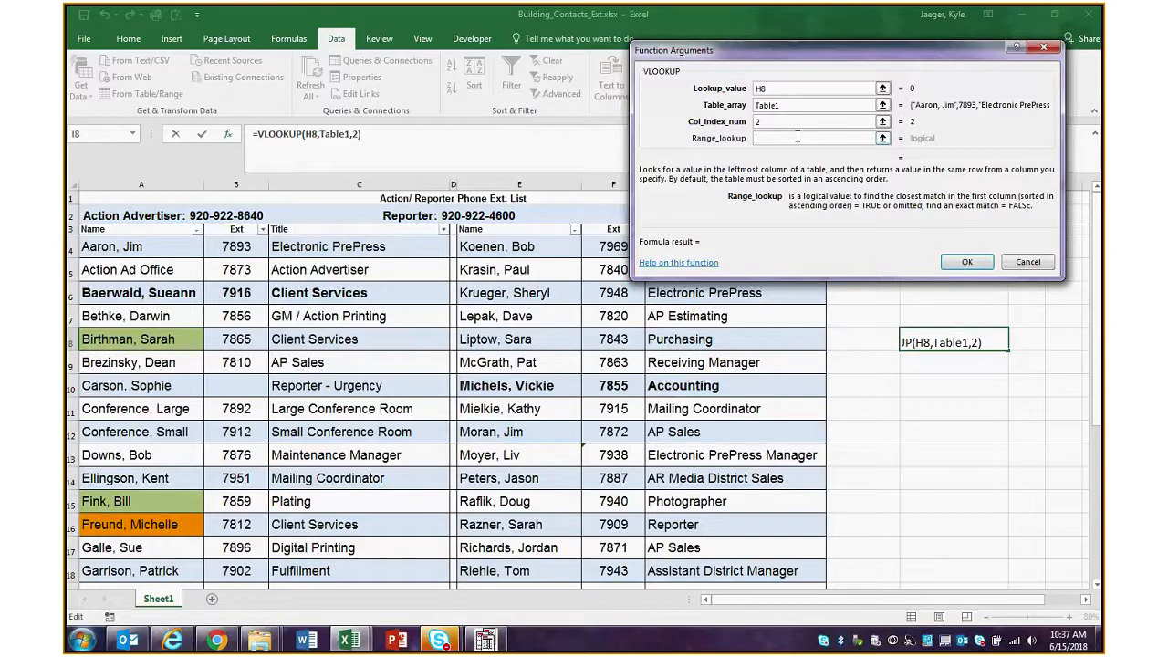
text(FALSE)
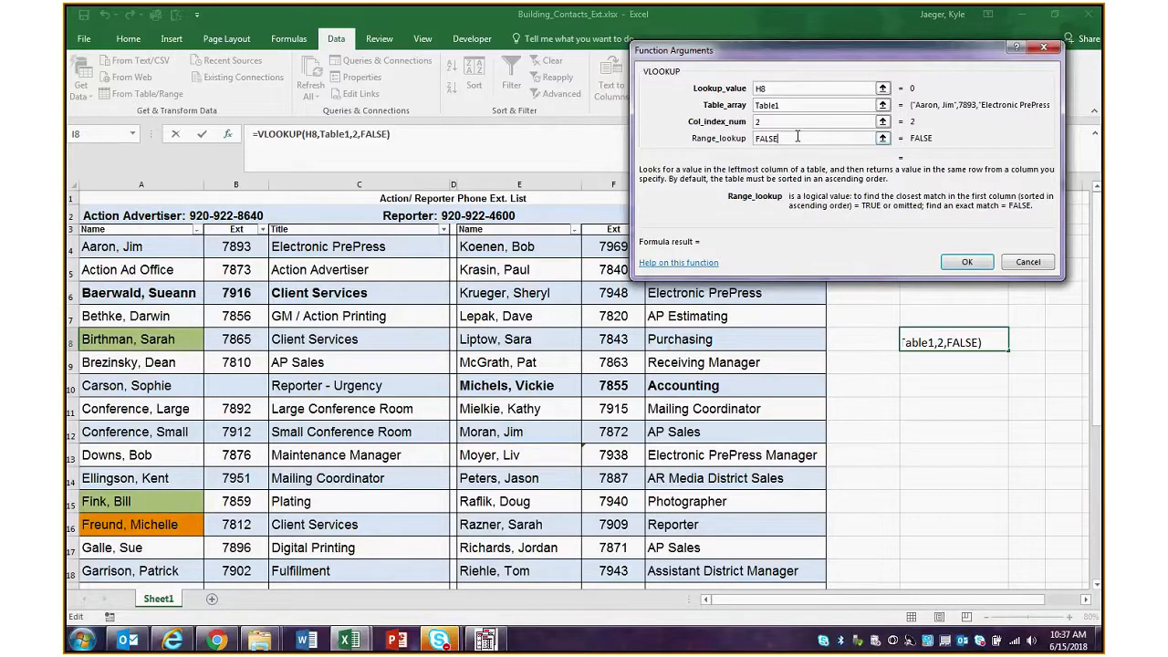
key(Return)
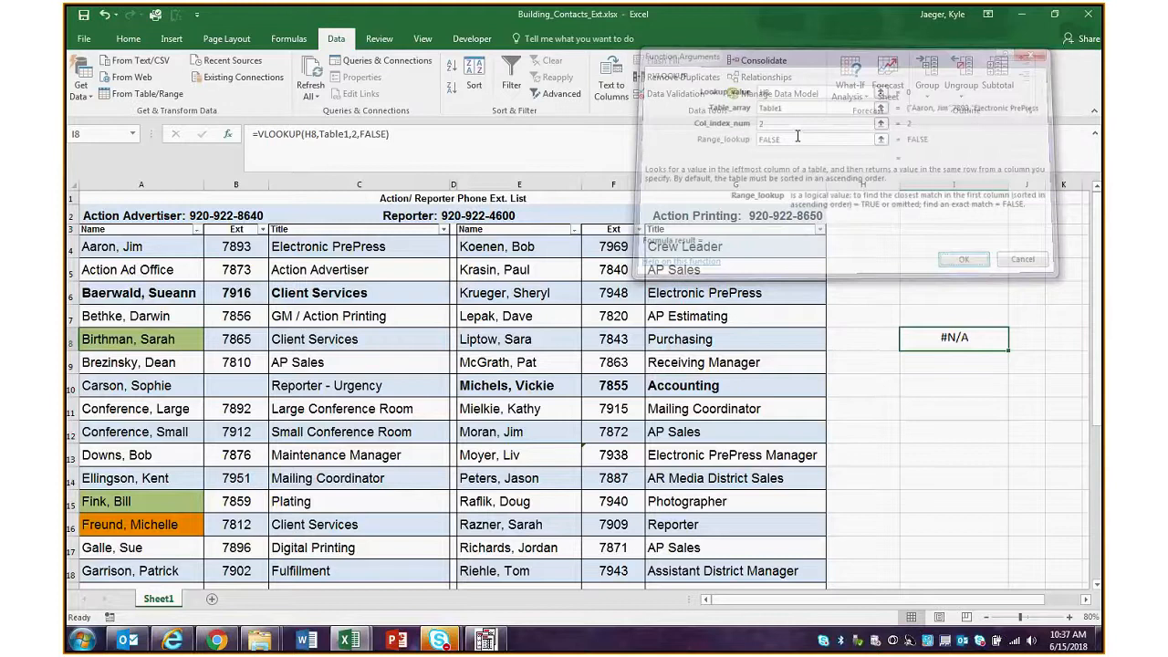
Enter a contact's first name as the lookup value in H8 and undo the automatic table expansion
key(Left)
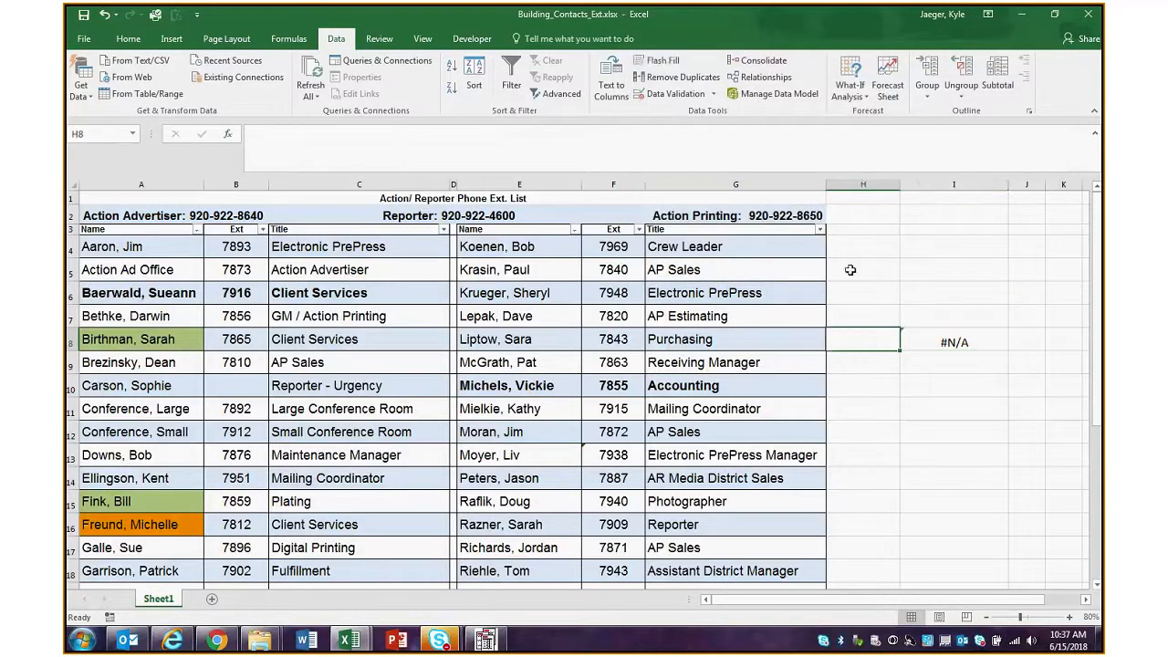
click(579, 141)
text(Darwin)
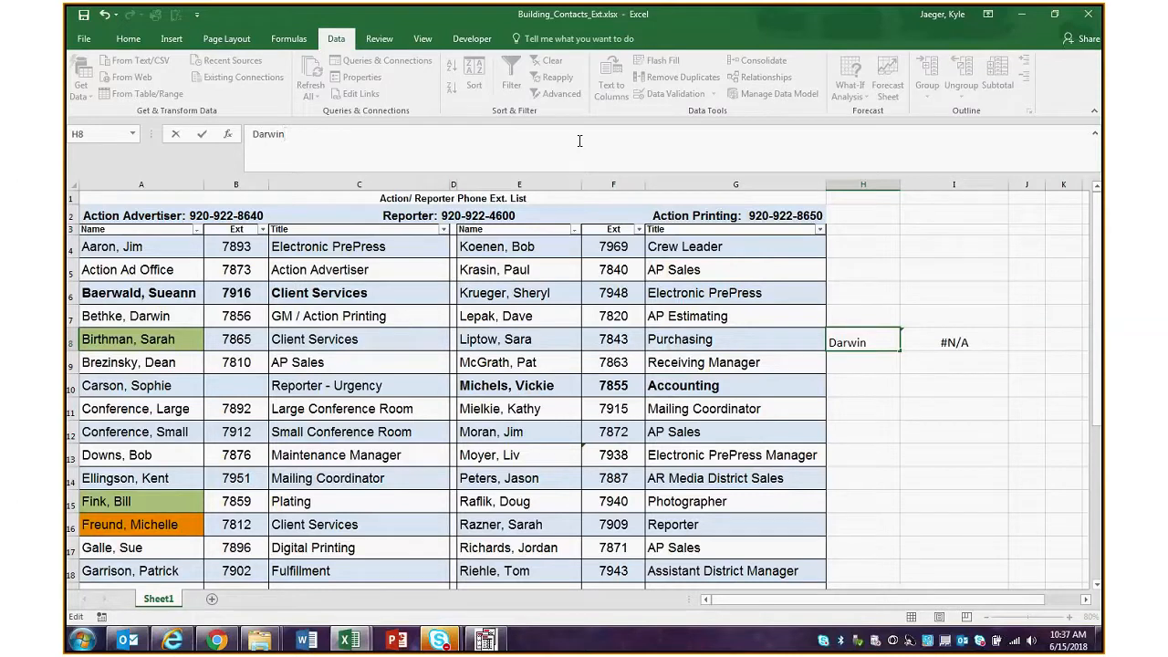
key(Return)
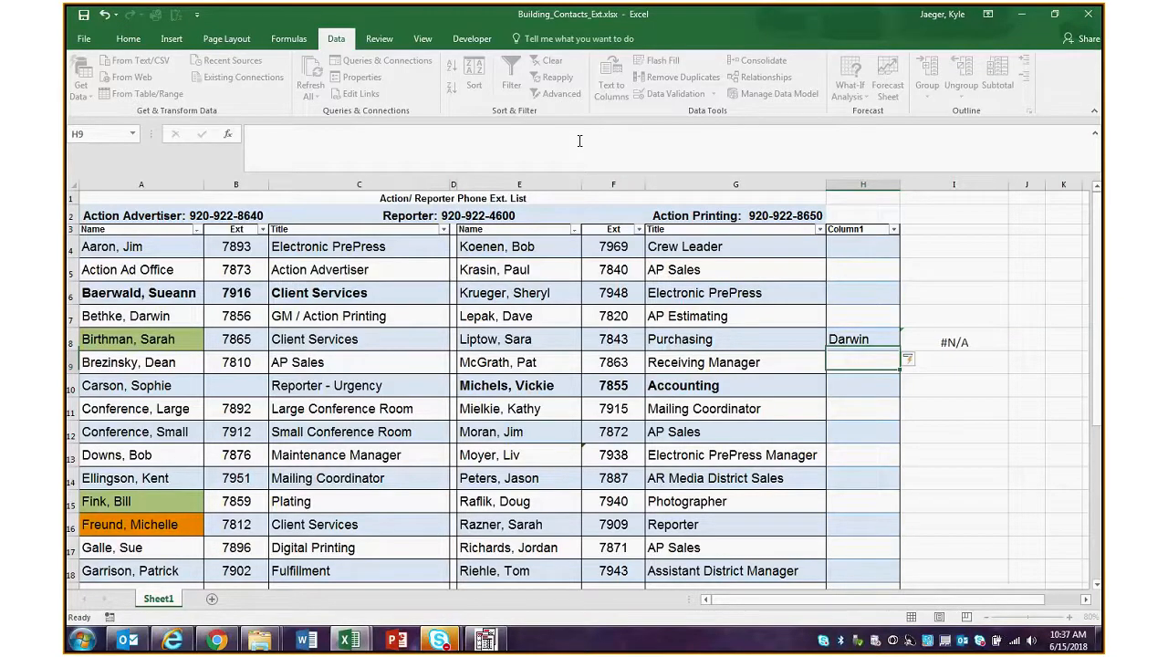
key(ctrl+z)
Move the lookup value and VLOOKUP formula from H8:I8 to I8:J8 and widen column J
drag(887, 338, 1012, 357)
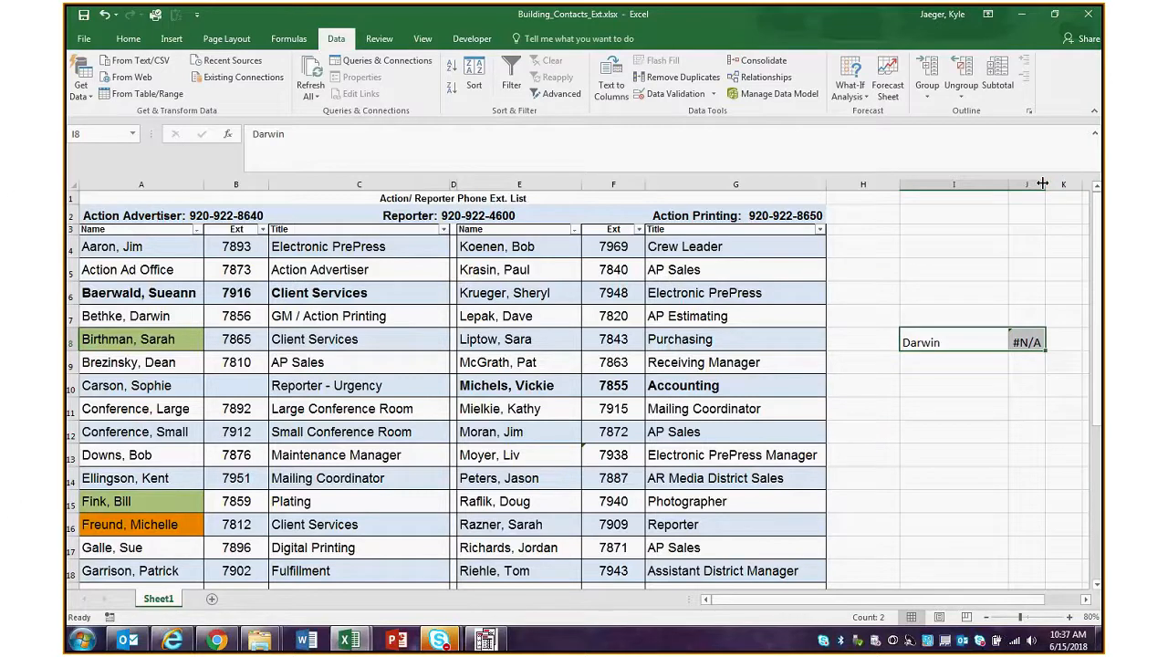
drag(1042, 183, 1070, 183)
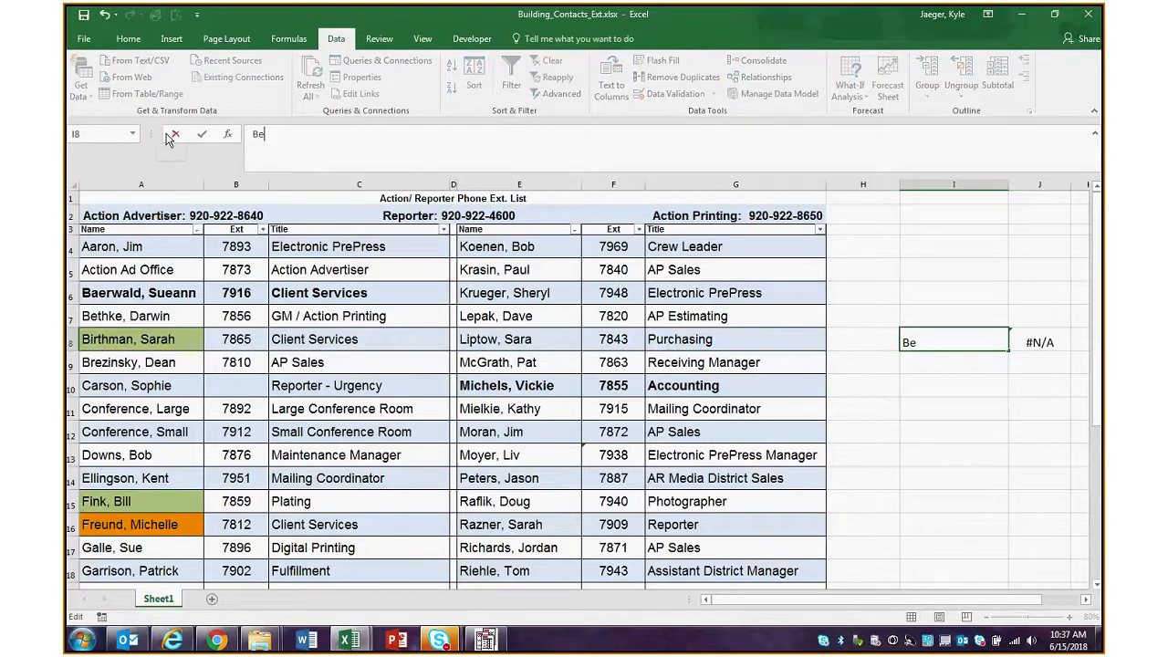
Replace the lookup value in I8 with the contact's full name in last name, first name format, matching row 7
key(Return)
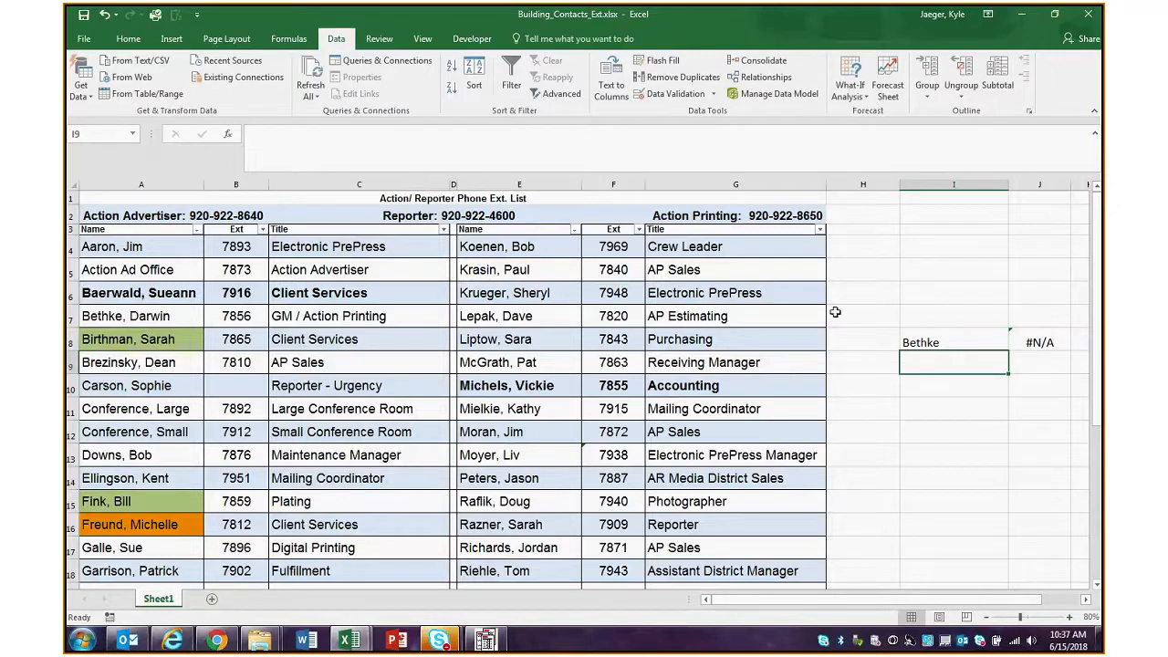
click(953, 342)
click(354, 133)
key(Return)
click(953, 344)
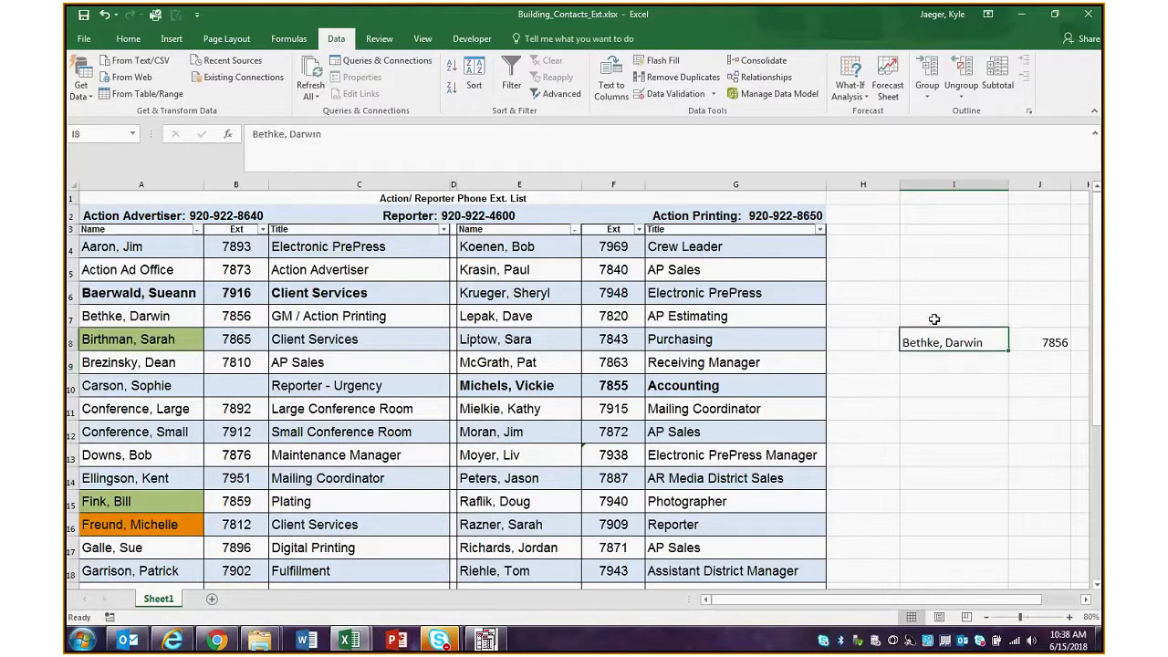
Review the VLOOKUP arguments of cell J8, including its column index number, without changing them
click(1049, 341)
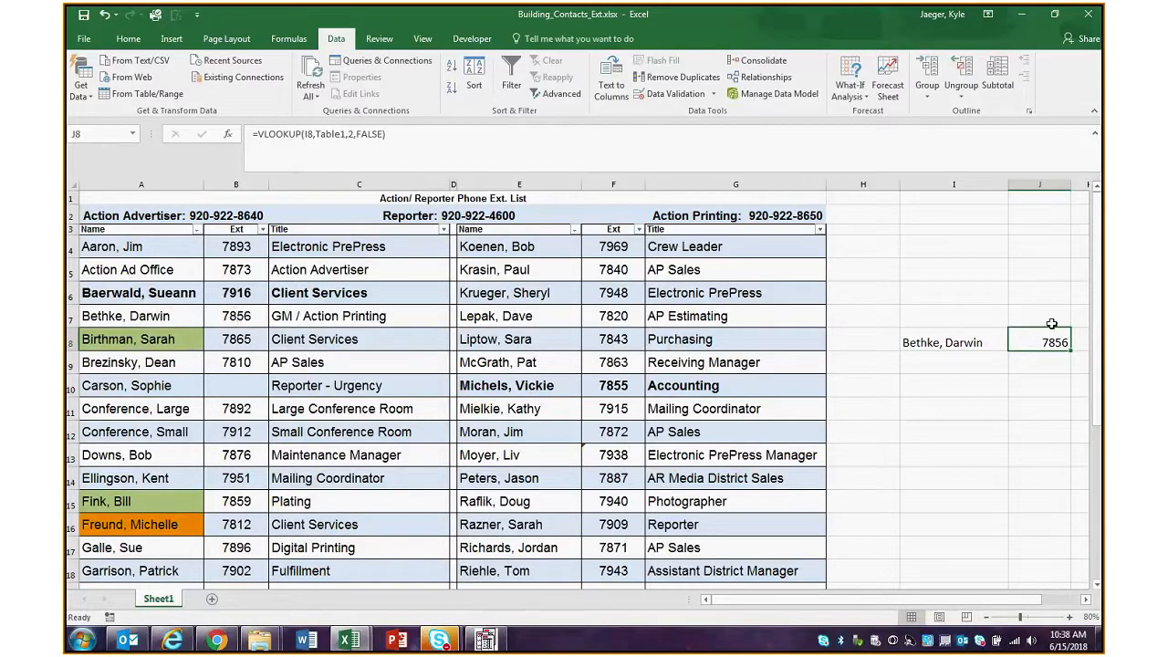
click(232, 134)
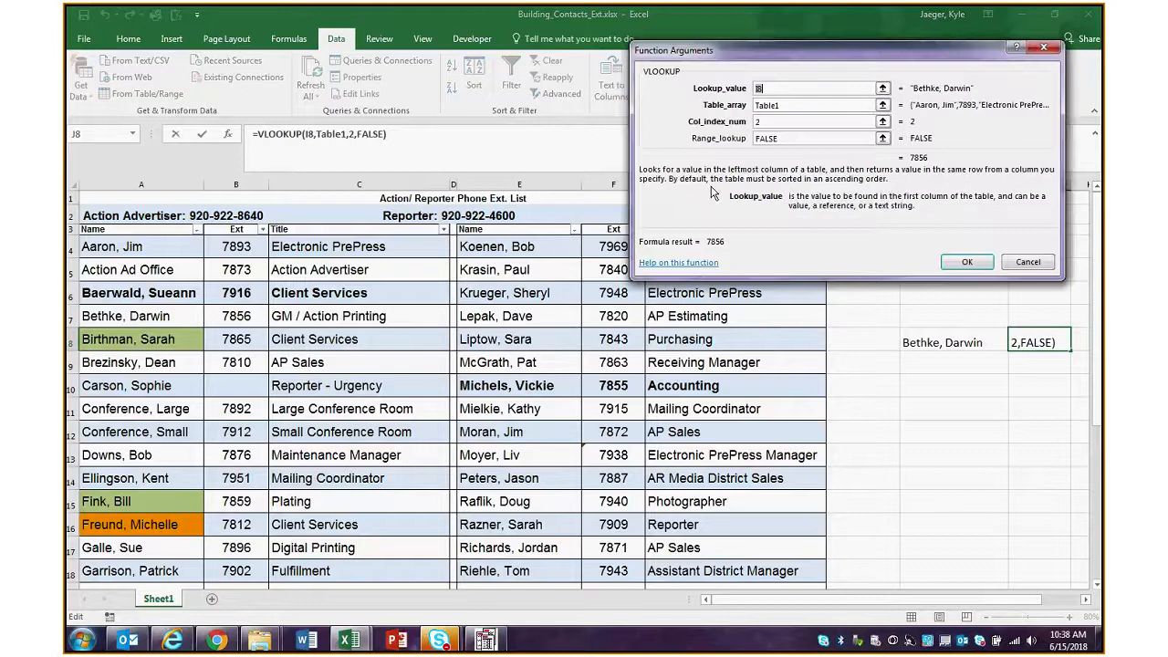
click(730, 121)
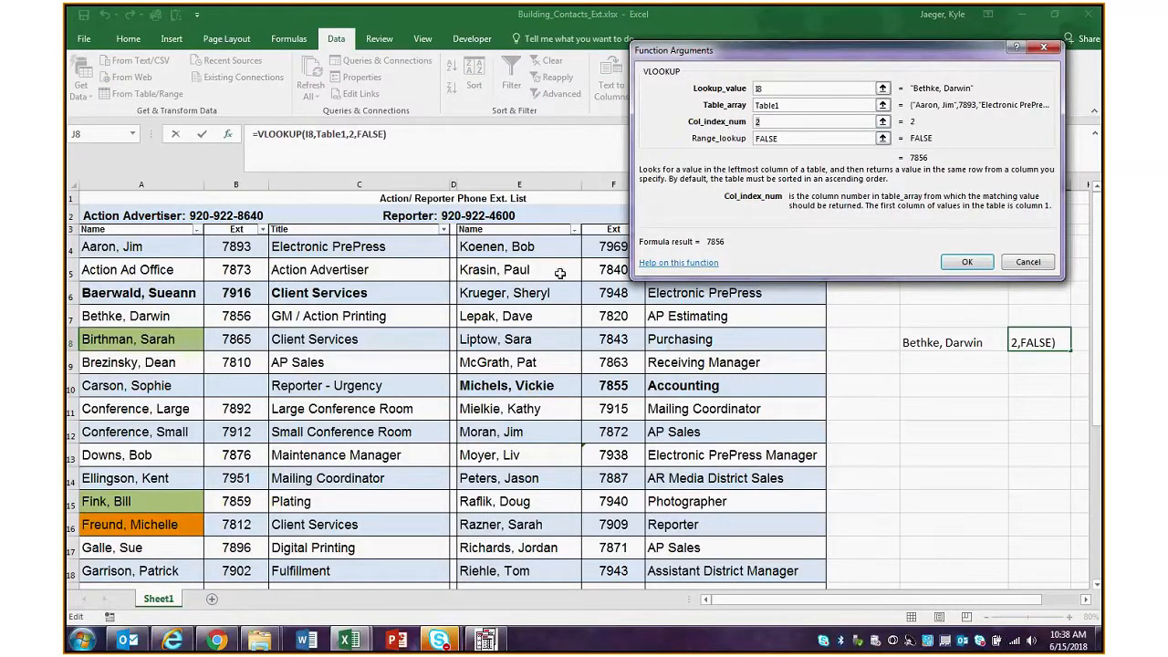
click(958, 263)
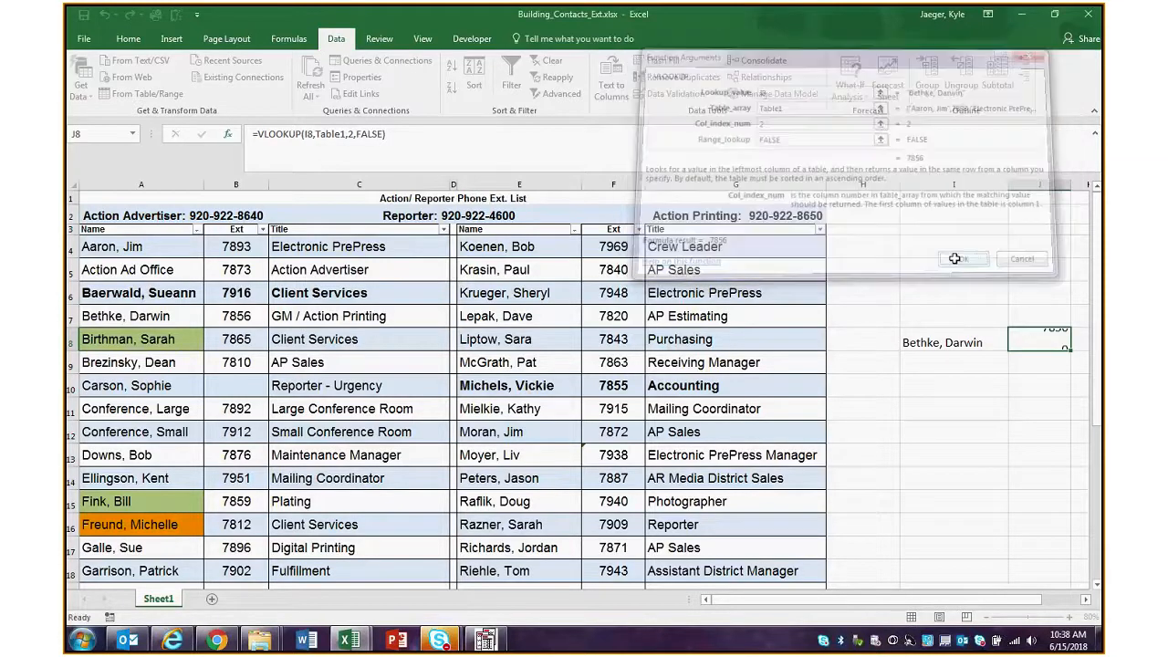
Change the column index number of the VLOOKUP formula in J8 to 3 to return the title
double_click(1033, 348)
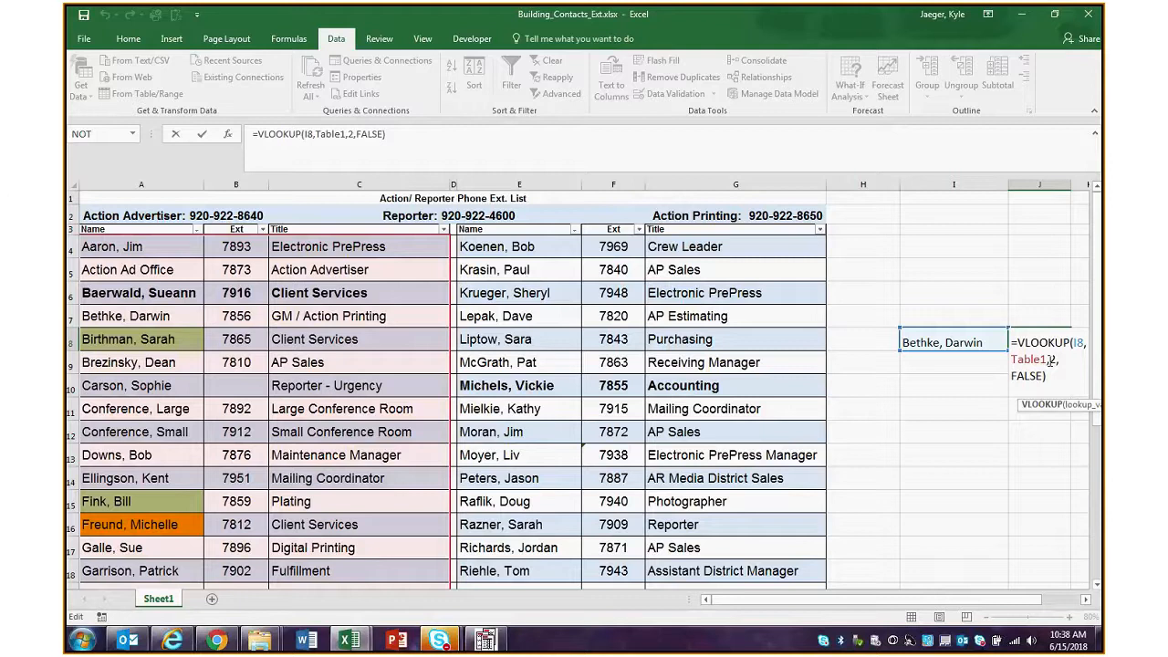
click(1054, 362)
key(BackSpace)
text(3)
key(Return)
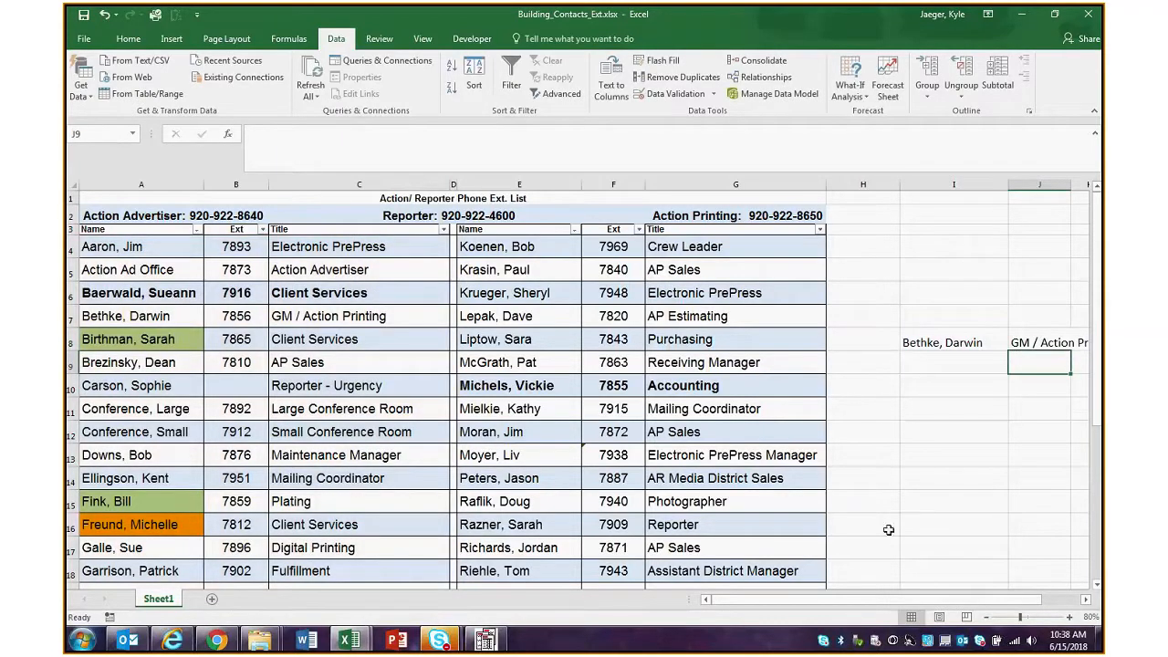
Review the VLOOKUP formula in J8 and its lookup value in I8 against the names in A4:A18
mouse_move(912, 600)
mouse_down()
mouse_move(935, 600)
mouse_move(906, 599)
mouse_up()
click(1038, 342)
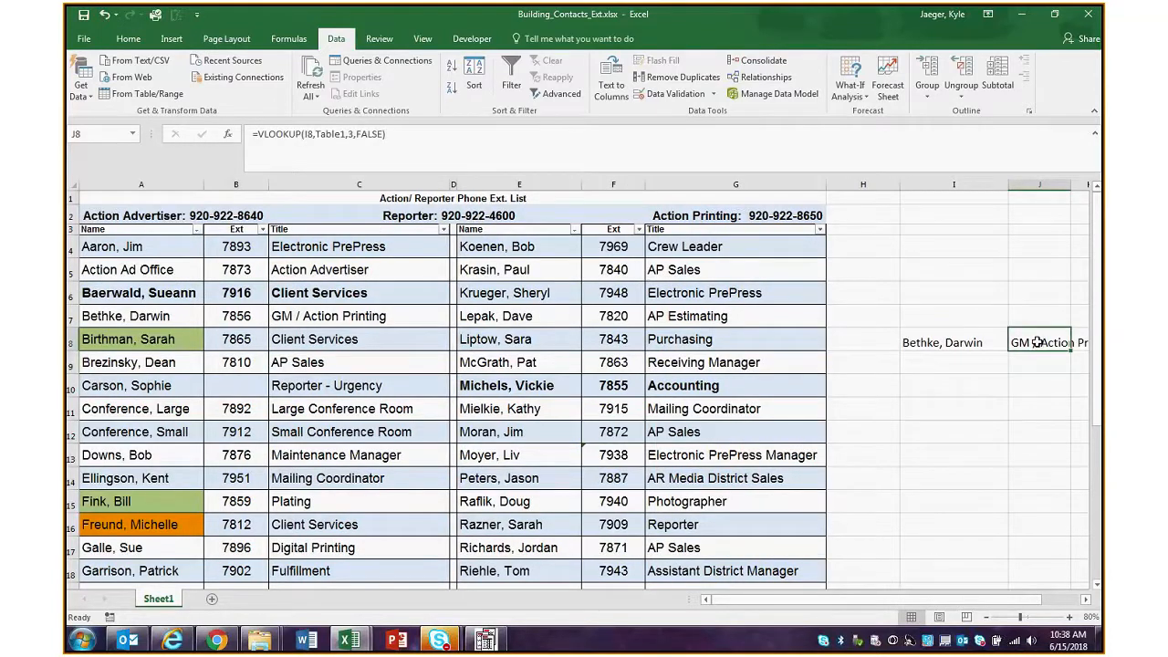
scroll(492, 445, down, 1)
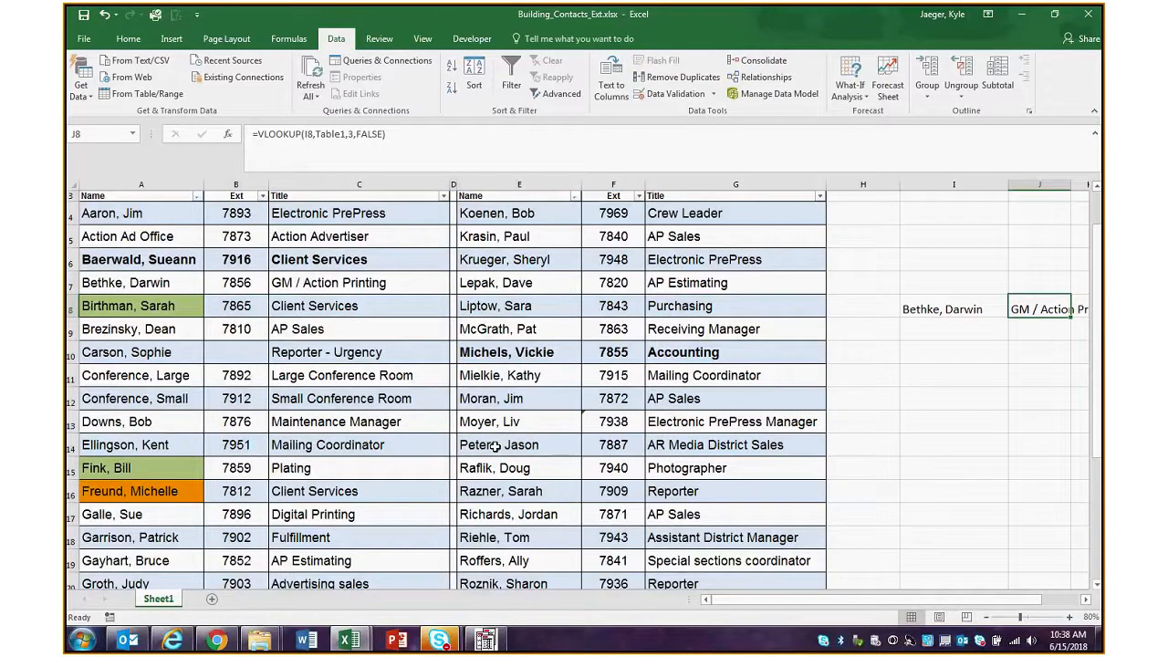
scroll(492, 445, up, 1)
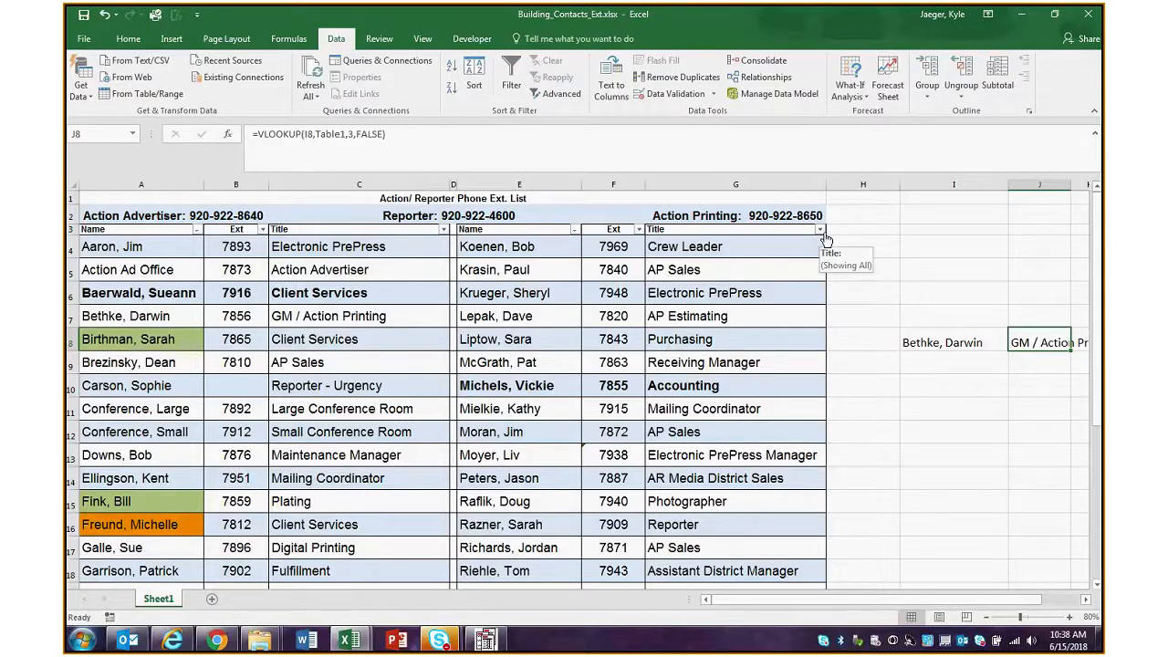
click(943, 354)
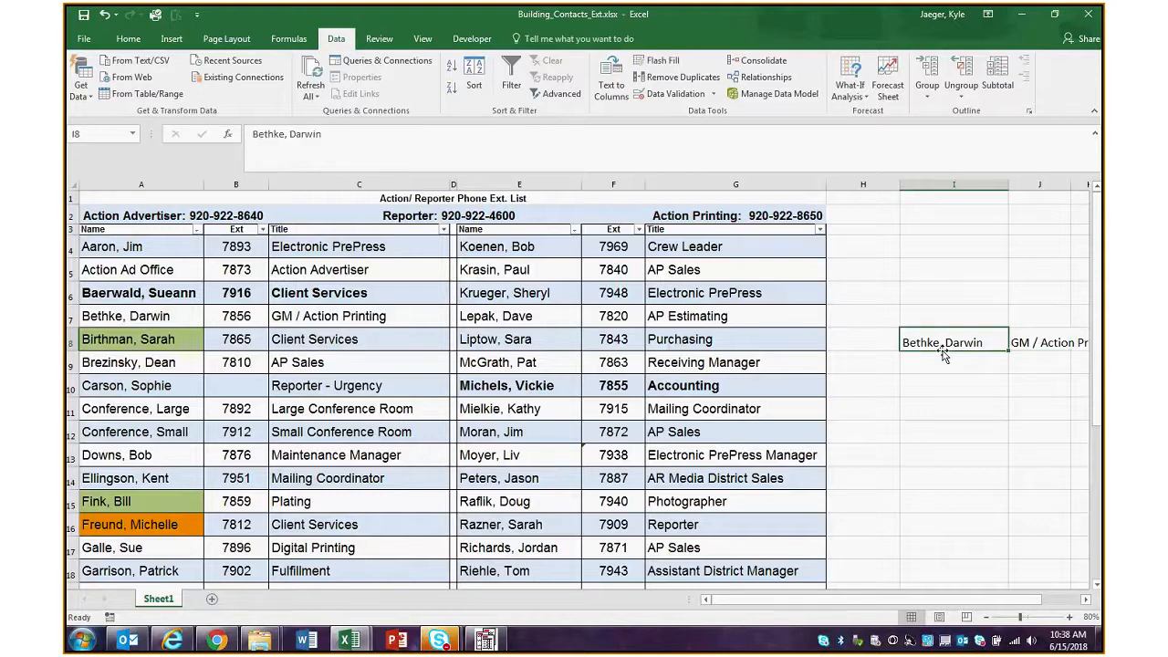
click(1021, 343)
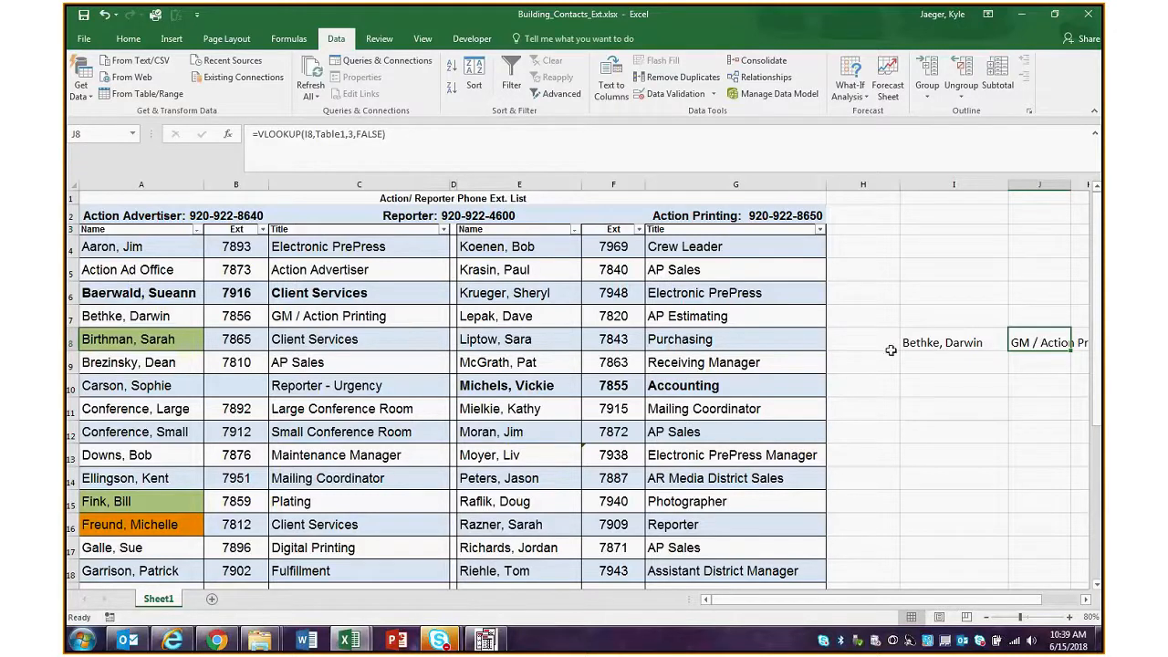
drag(150, 248, 119, 497)
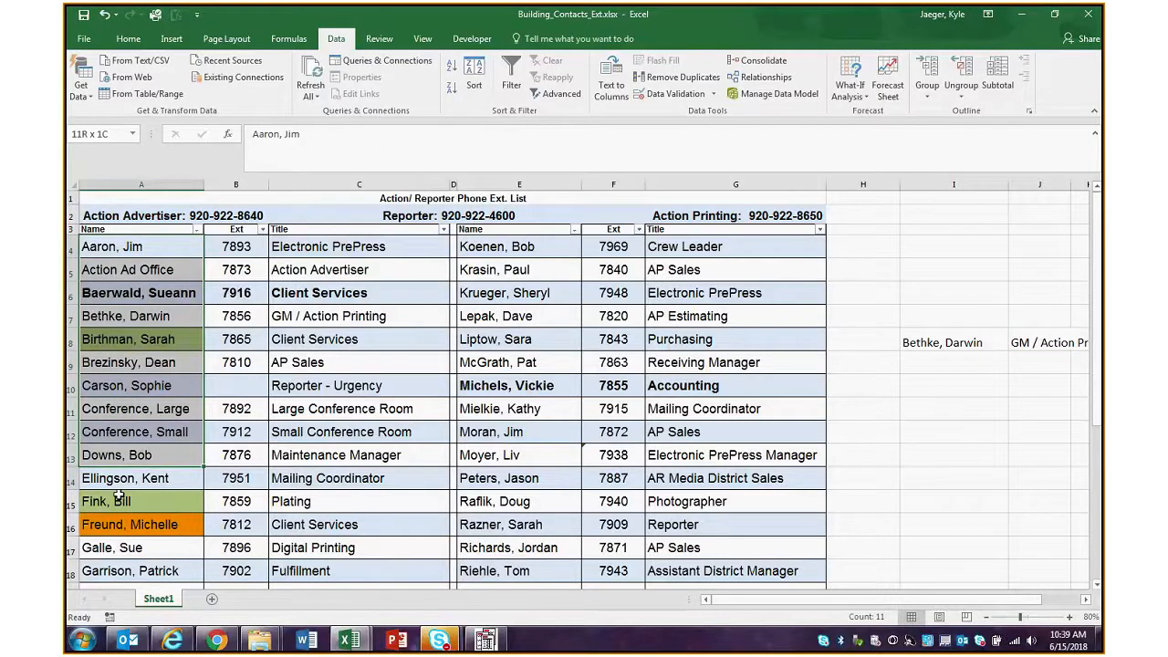
mouse_move(118, 497)
mouse_down()
mouse_move(115, 596)
mouse_move(139, 509)
mouse_up()
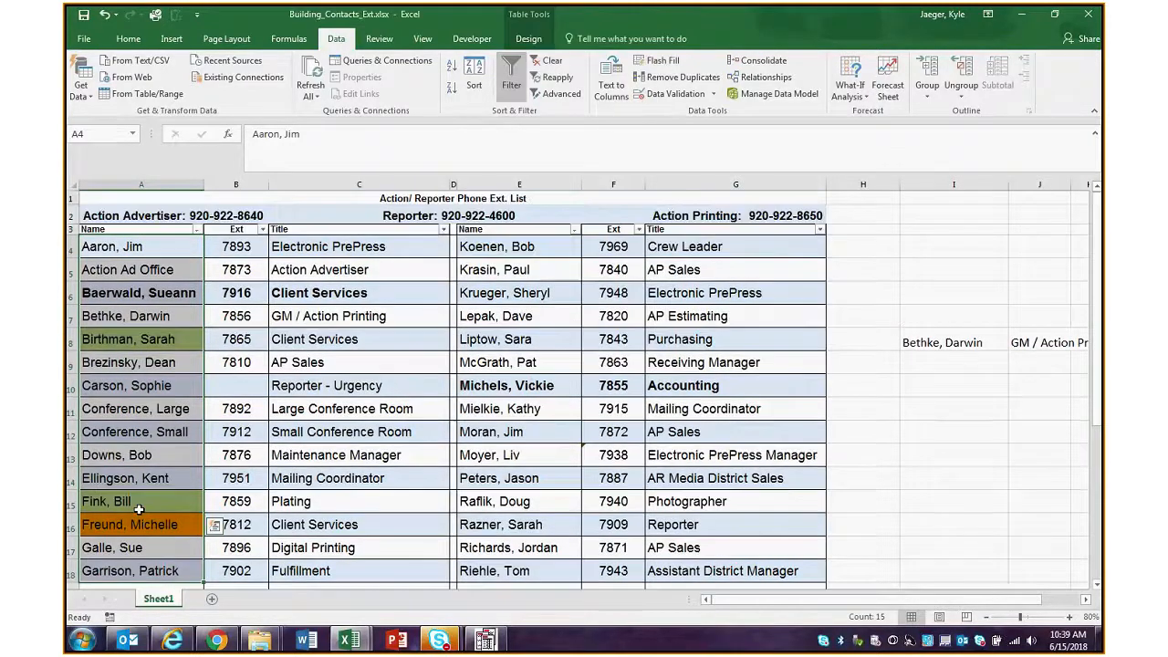
Change the column index number of the VLOOKUP formula in J8 to 2 to return the extension
drag(235, 269, 239, 478)
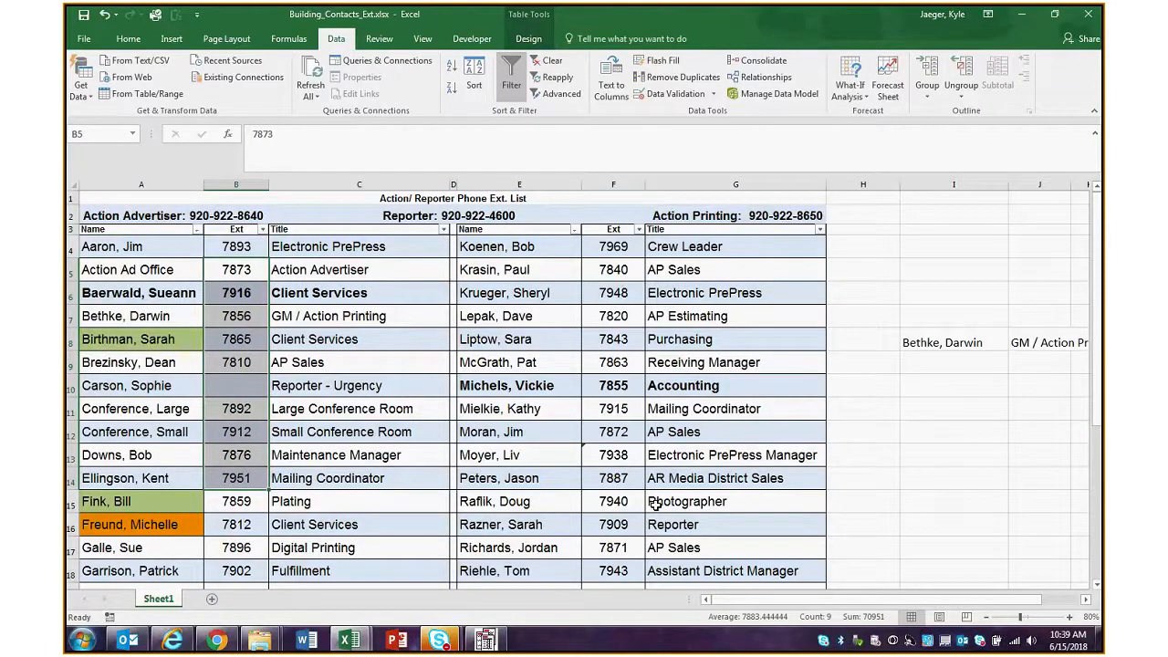
click(957, 390)
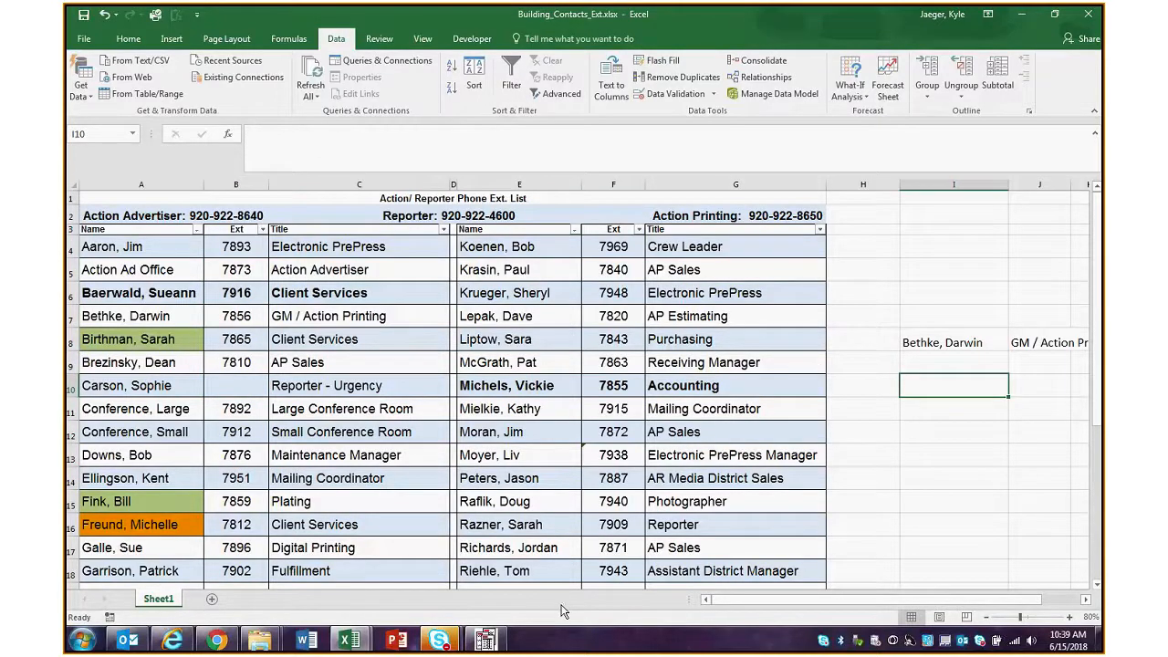
click(1002, 340)
click(1018, 339)
click(1003, 337)
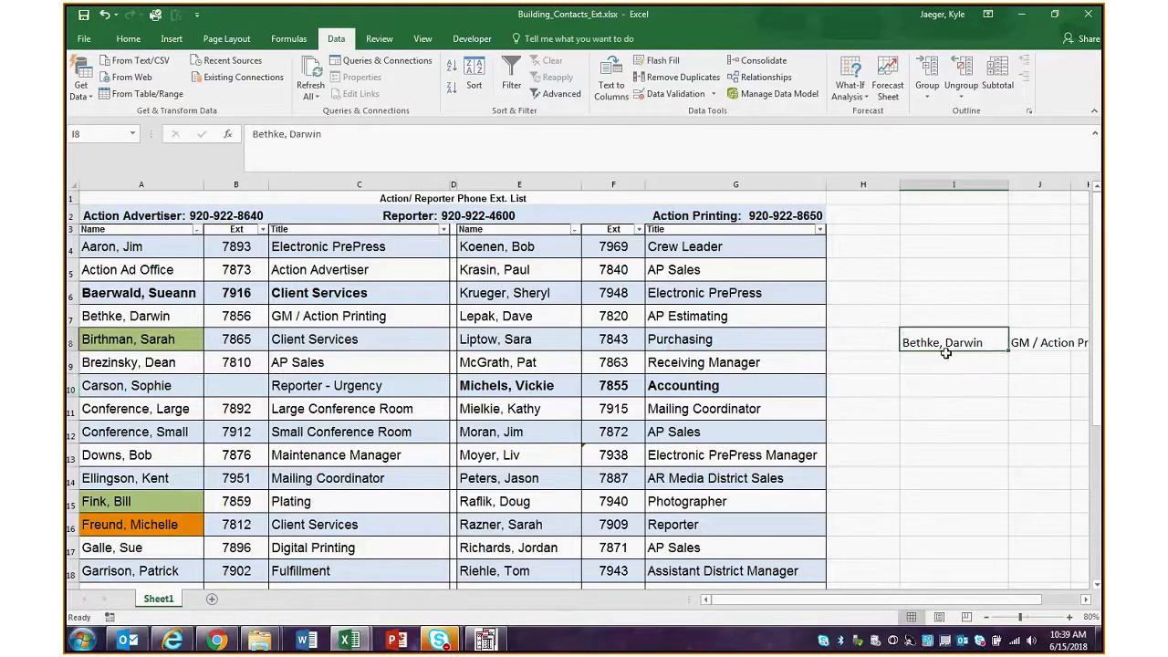
click(1013, 334)
click(357, 134)
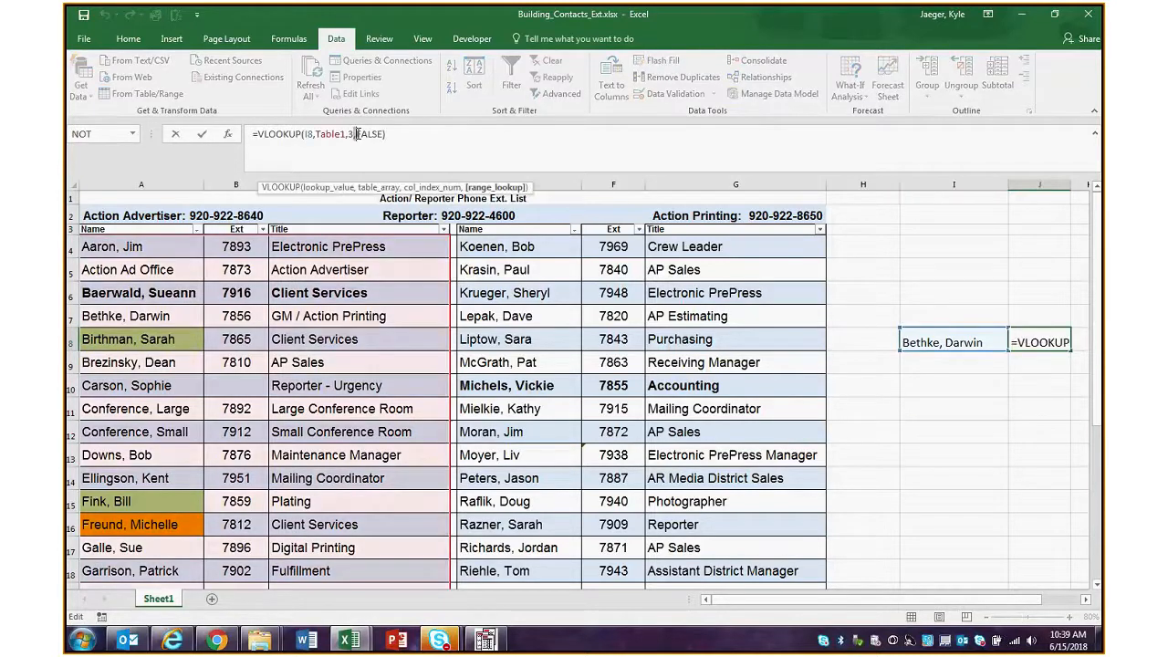
key(BackSpace)
text(2)
key(Return)
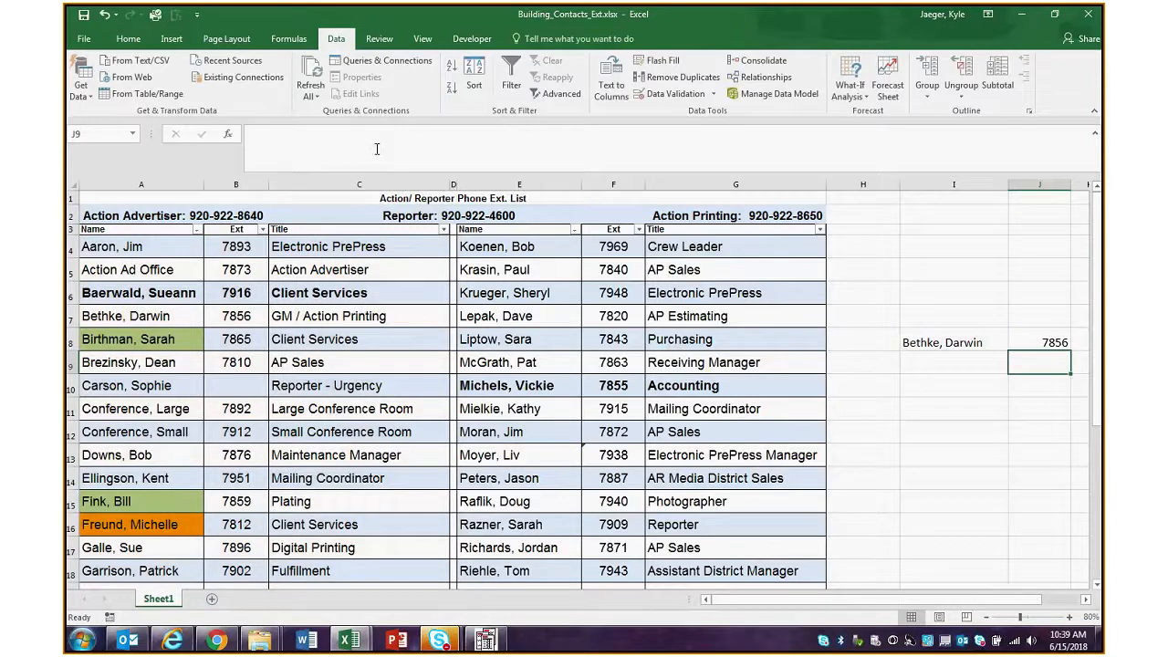
Set the range lookup argument of the VLOOKUP formula in J8 to TRUE for an approximate match
key(Up)
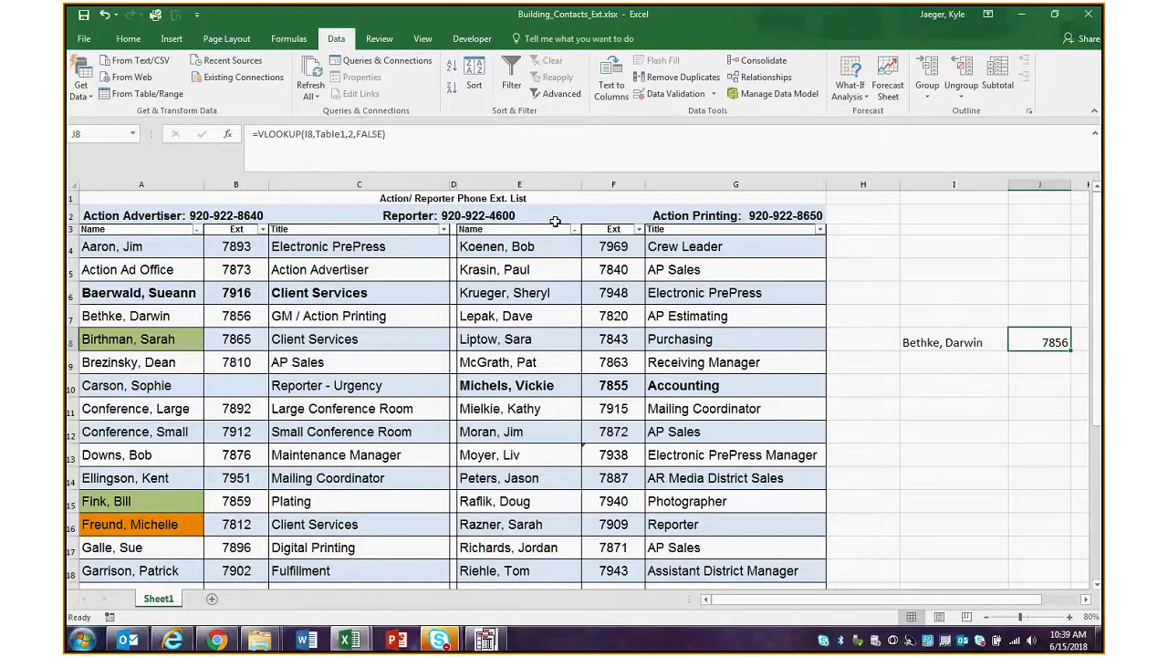
click(388, 137)
key(Left)
key(BackSpace)
key(BackSpace)
key(BackSpace)
key(BackSpace)
key(BackSpace)
text(TRUE)
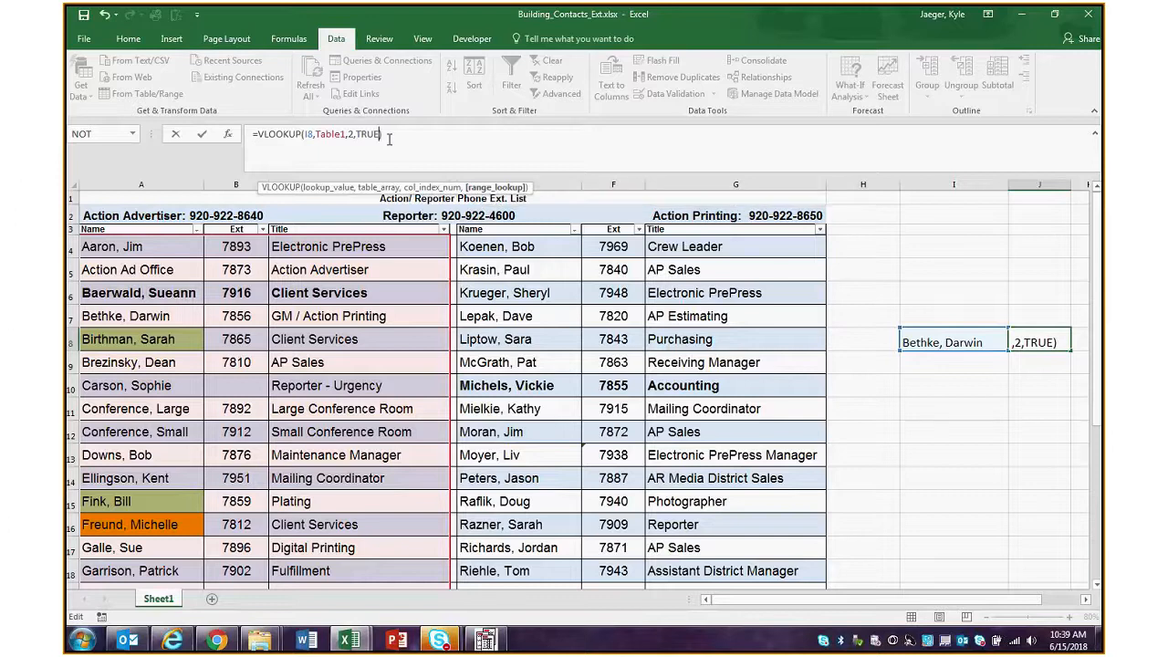
click(910, 336)
Shorten the lookup value in I8 to the contact's last name only, removing the comma and first name
click(425, 131)
key(BackSpace)
key(BackSpace)
key(BackSpace)
key(BackSpace)
key(BackSpace)
key(BackSpace)
key(BackSpace)
key(BackSpace)
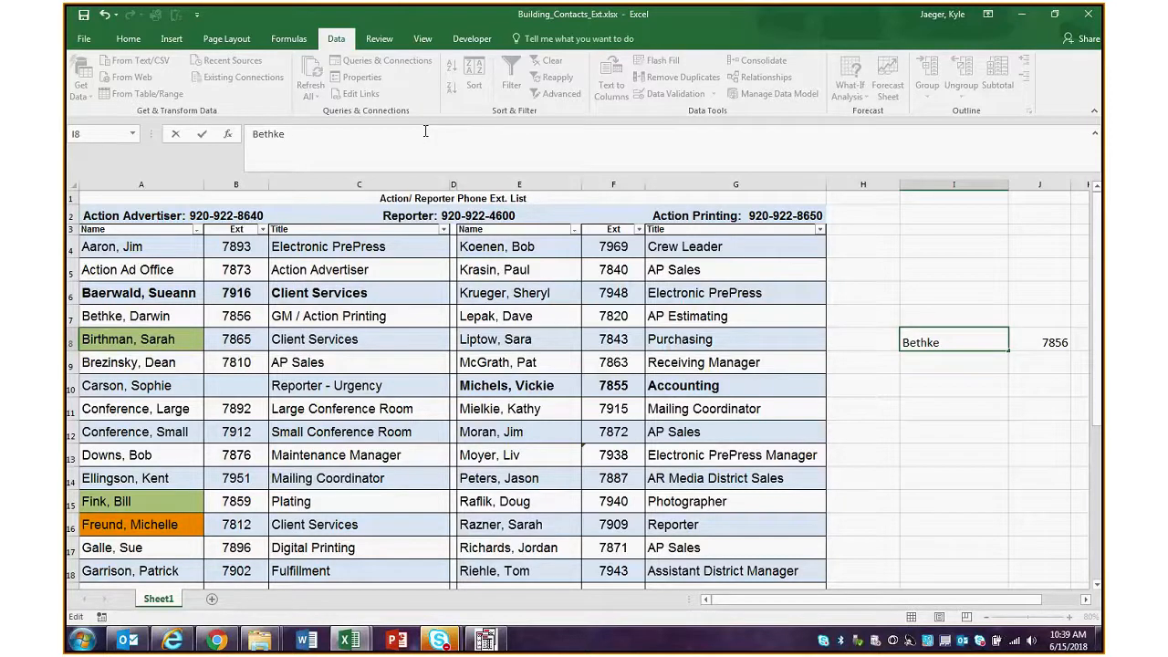
key(Return)
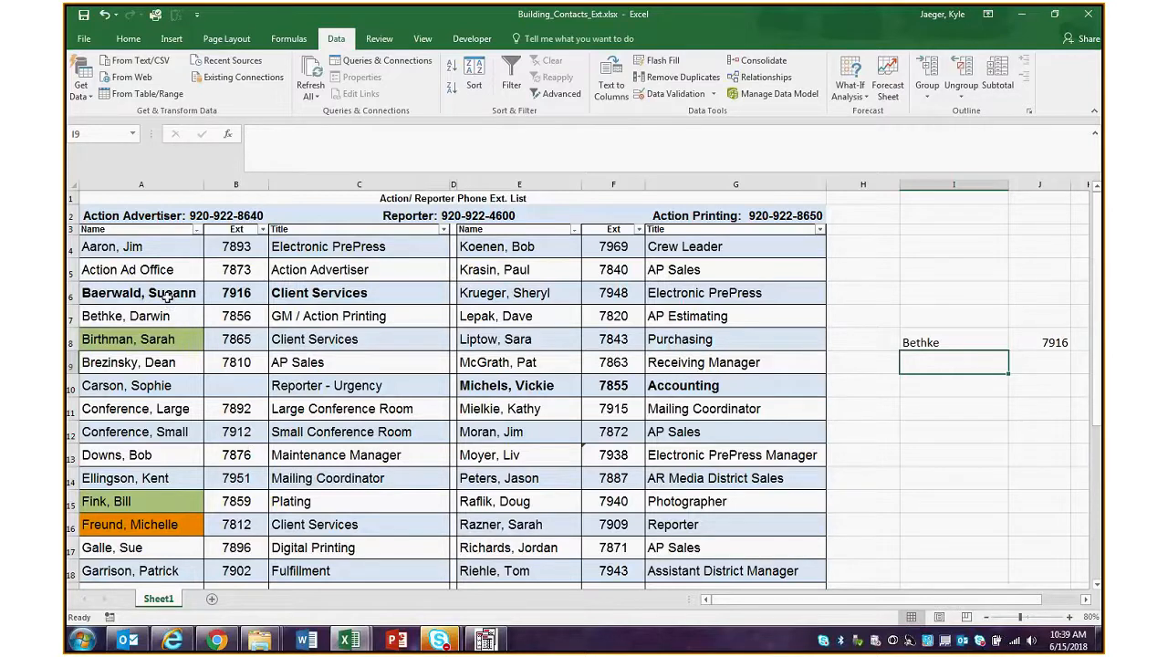
Complete the lookup value in I8 again with a comma and the contact's first name
key(Up)
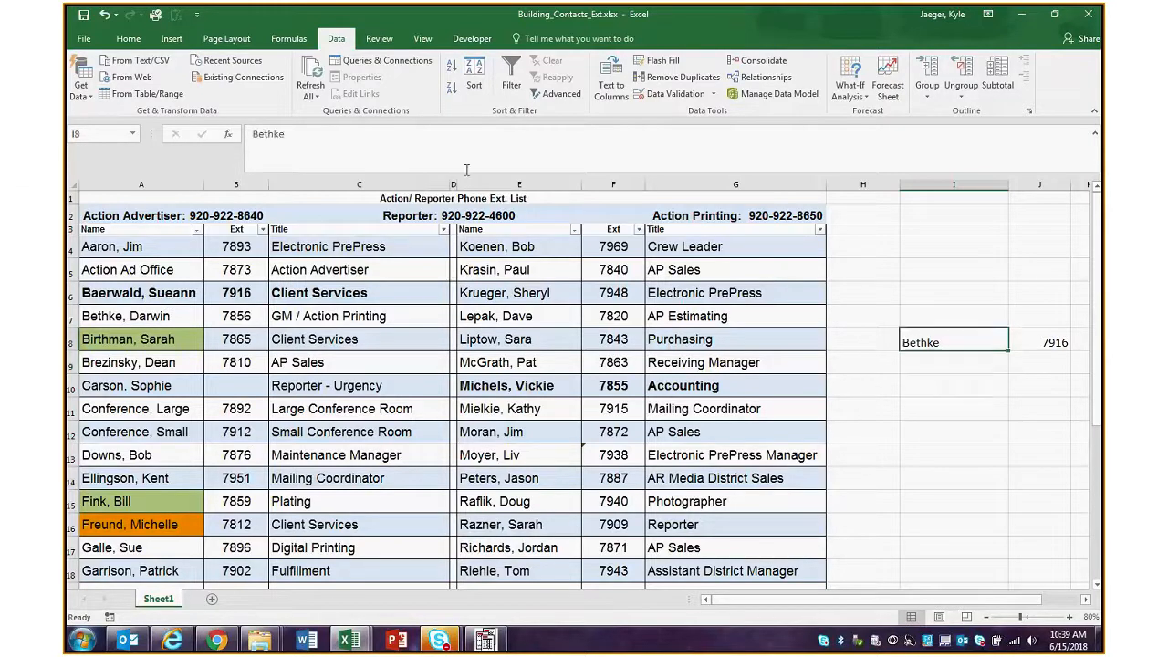
click(423, 148)
text(, )
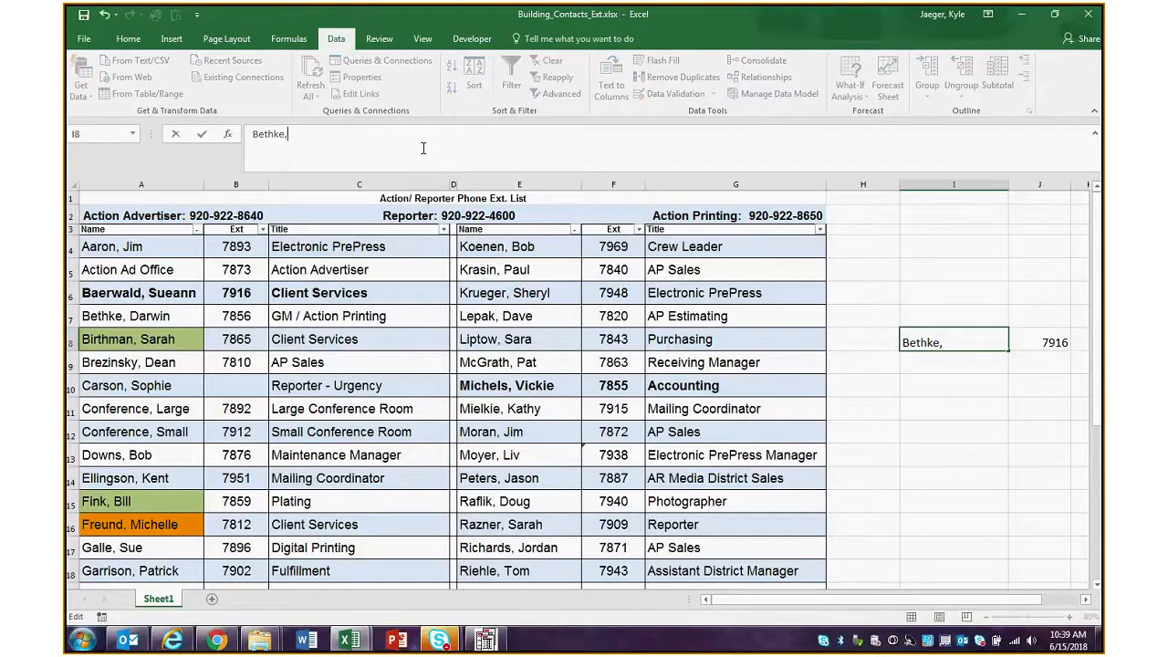
key(Return)
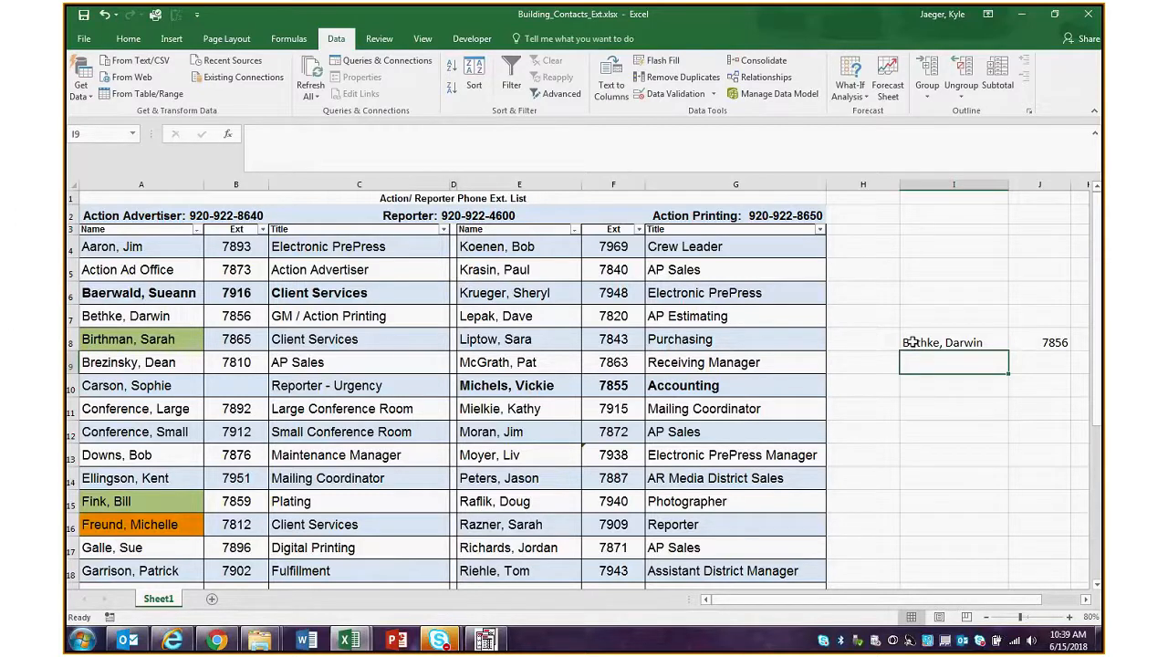
Set the range lookup argument of the VLOOKUP formula in J8 to FALSE for an exact match
click(1040, 342)
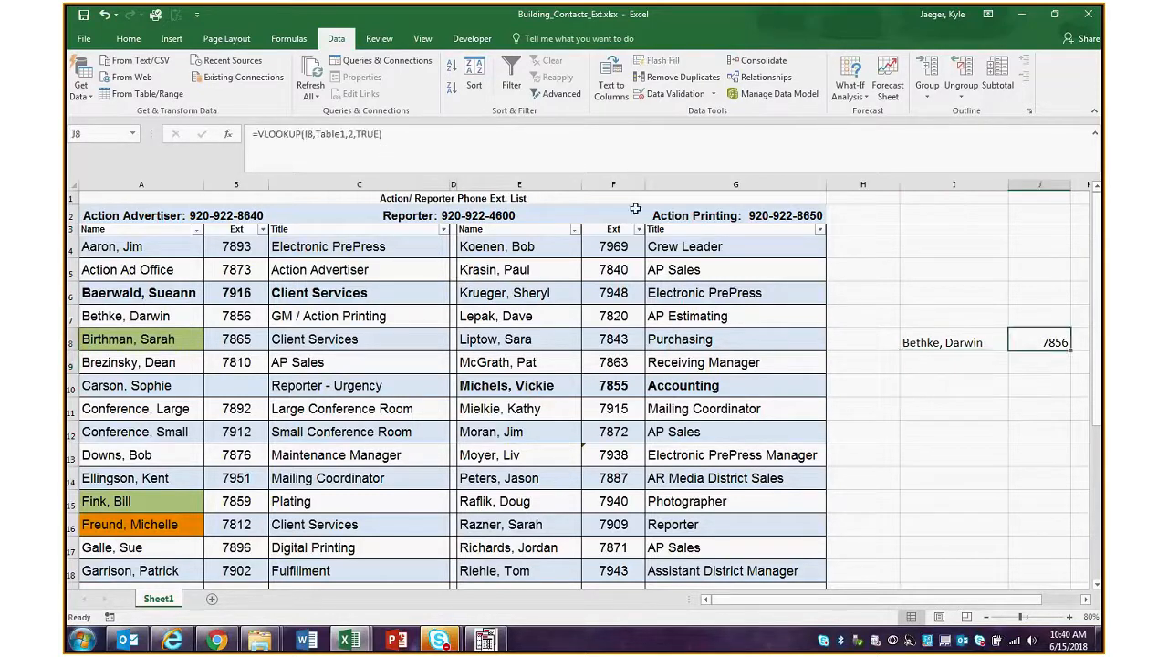
double_click(369, 134)
text(False)
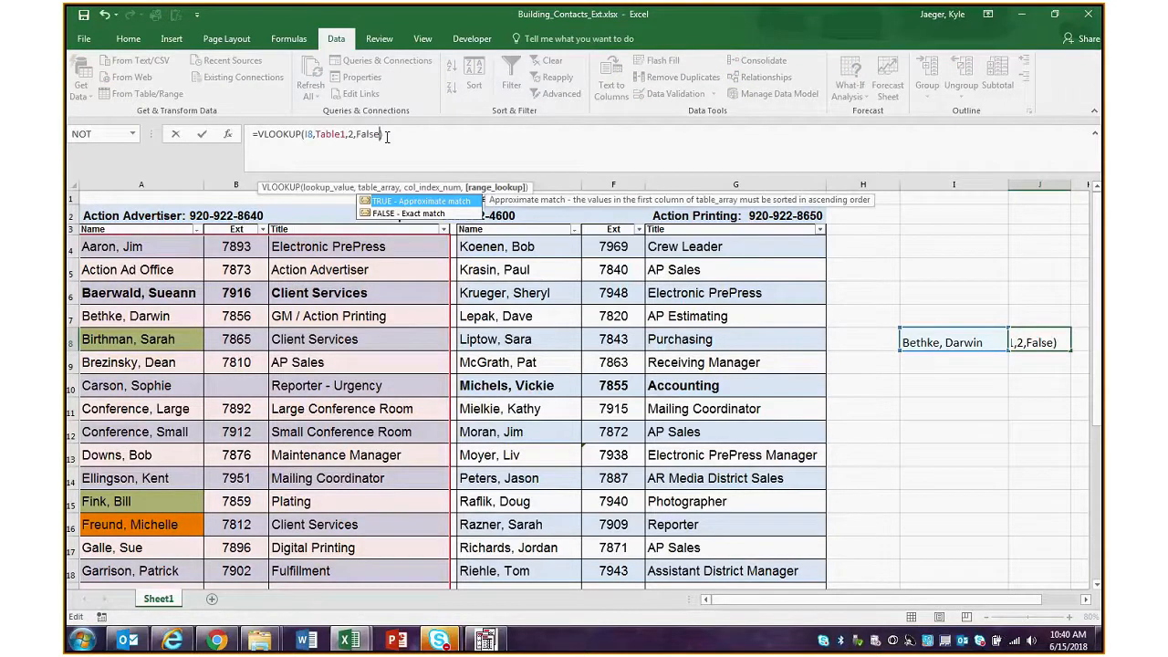
key(Down)
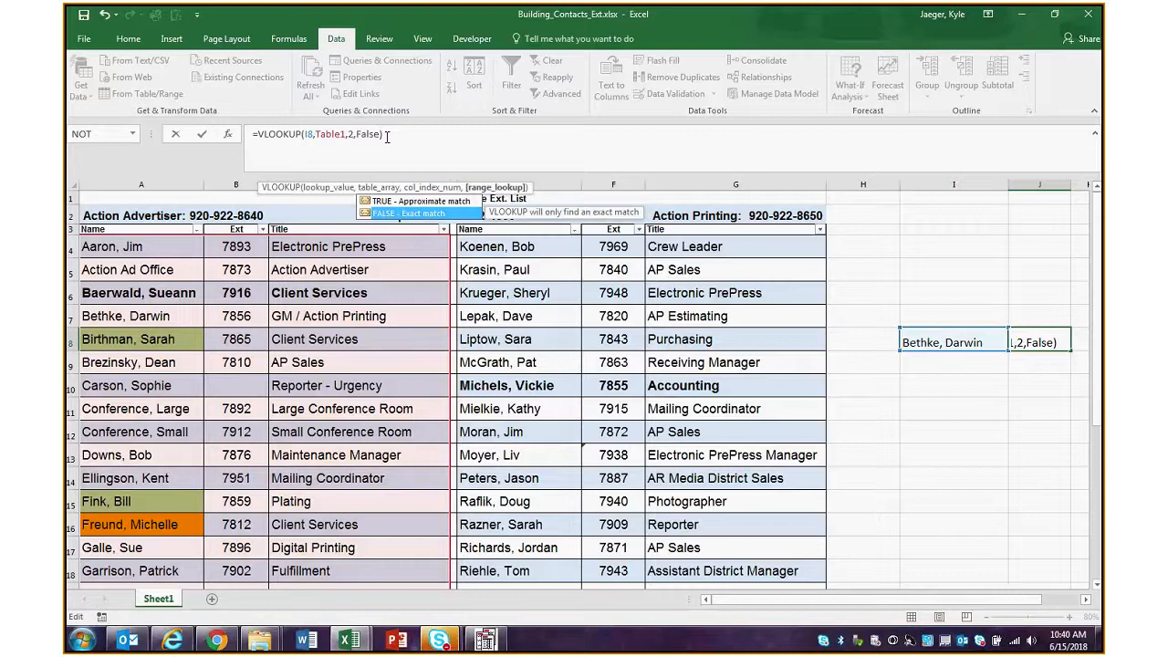
key(Up)
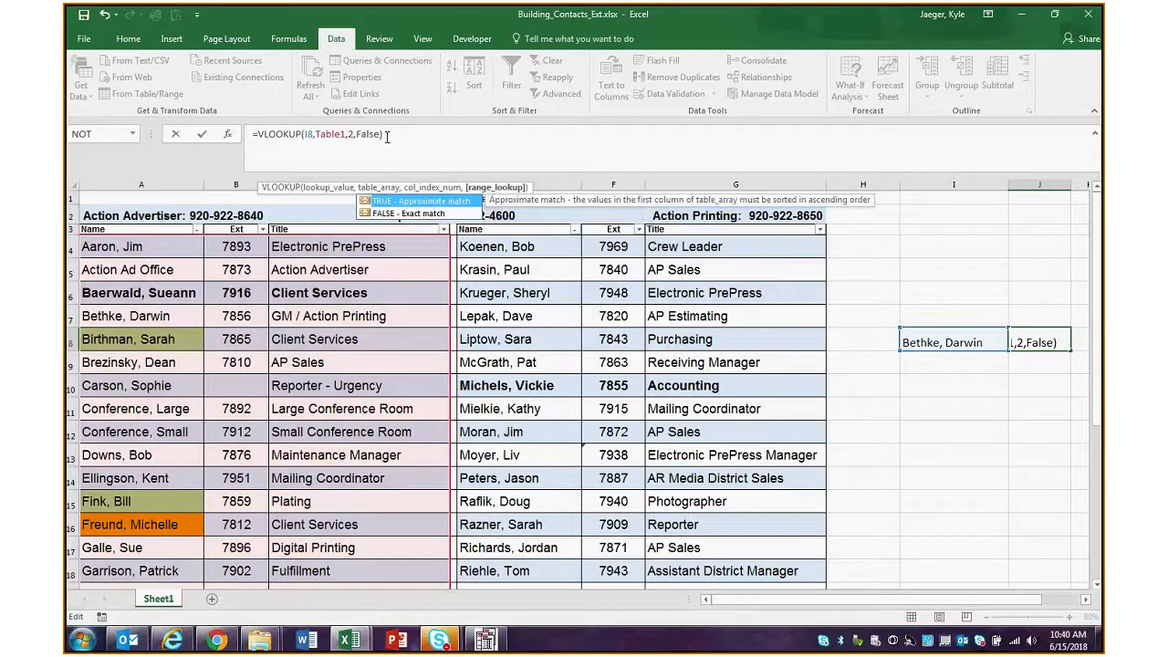
key(Down)
key(Tab)
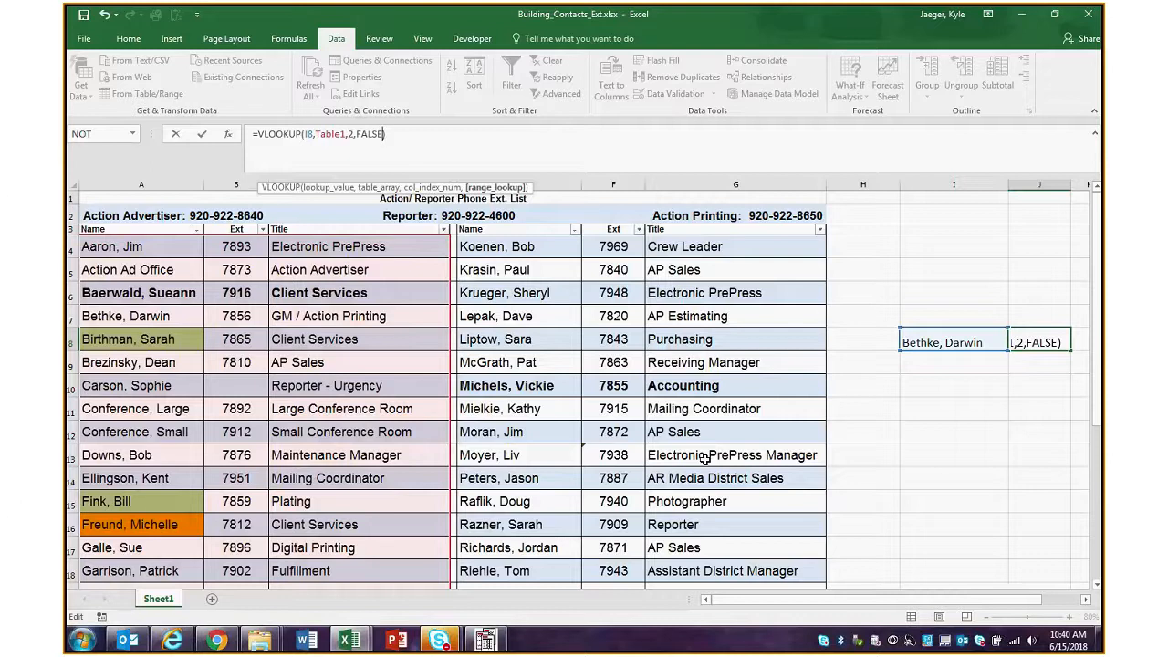
mouse_move(447, 643)
key(Return)
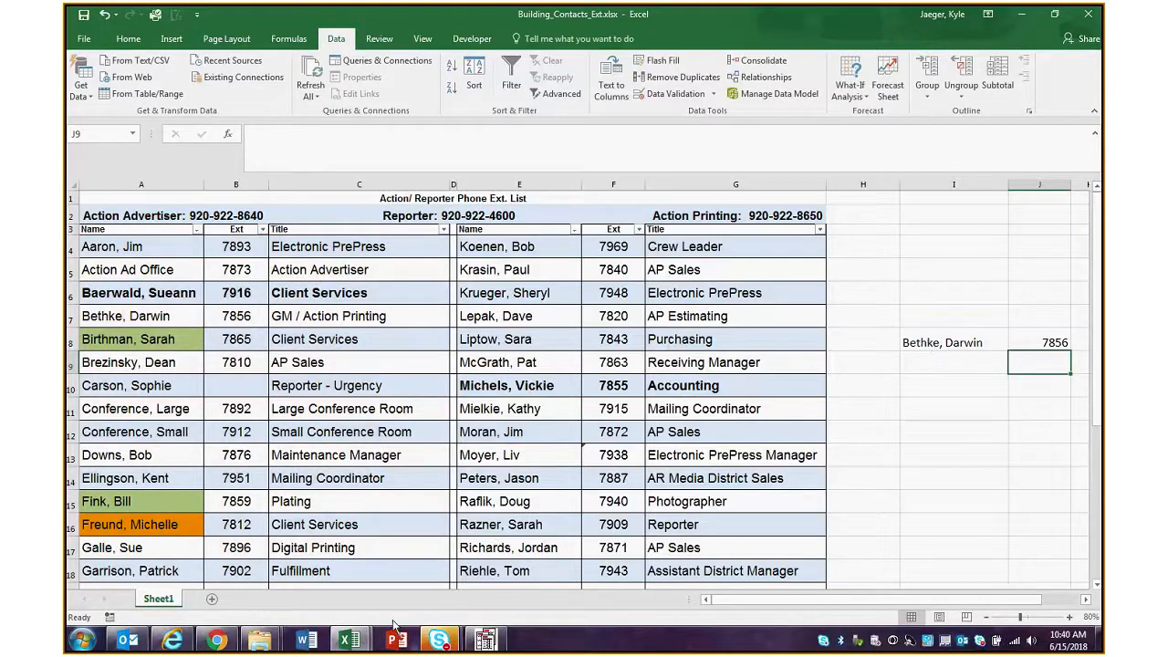
Switch to the workbook Copy of 04-Formatting.xlsx and insert the picture 20180523_204926.jpg at cell C4 of Sheet1
mouse_move(350, 639)
click(293, 586)
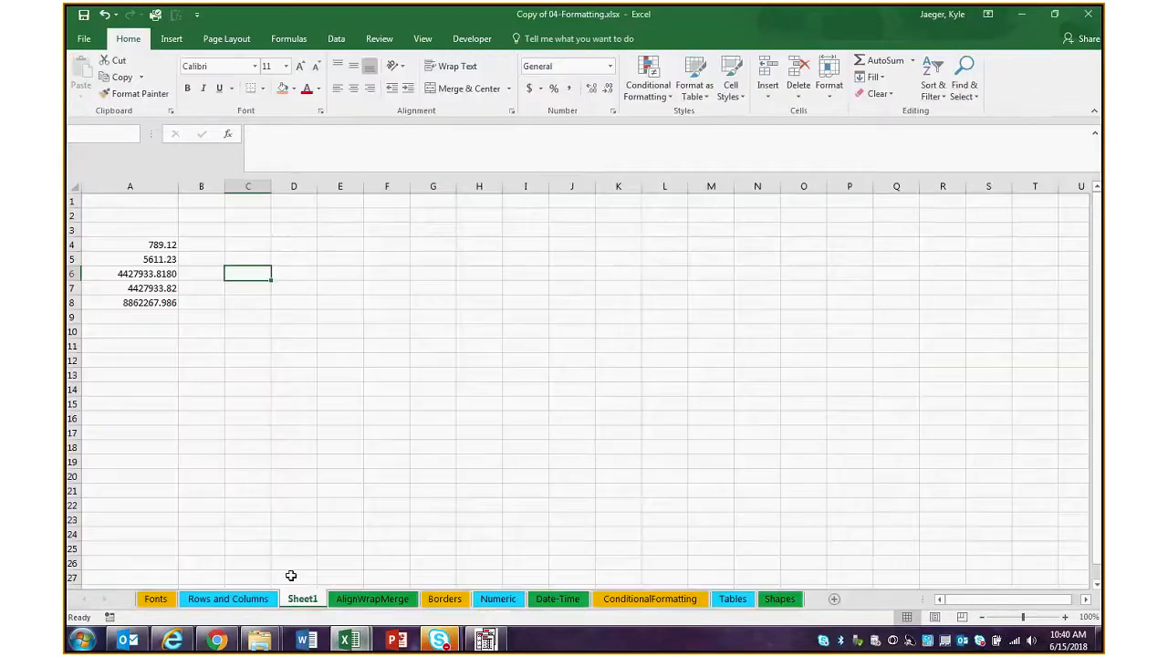
click(253, 247)
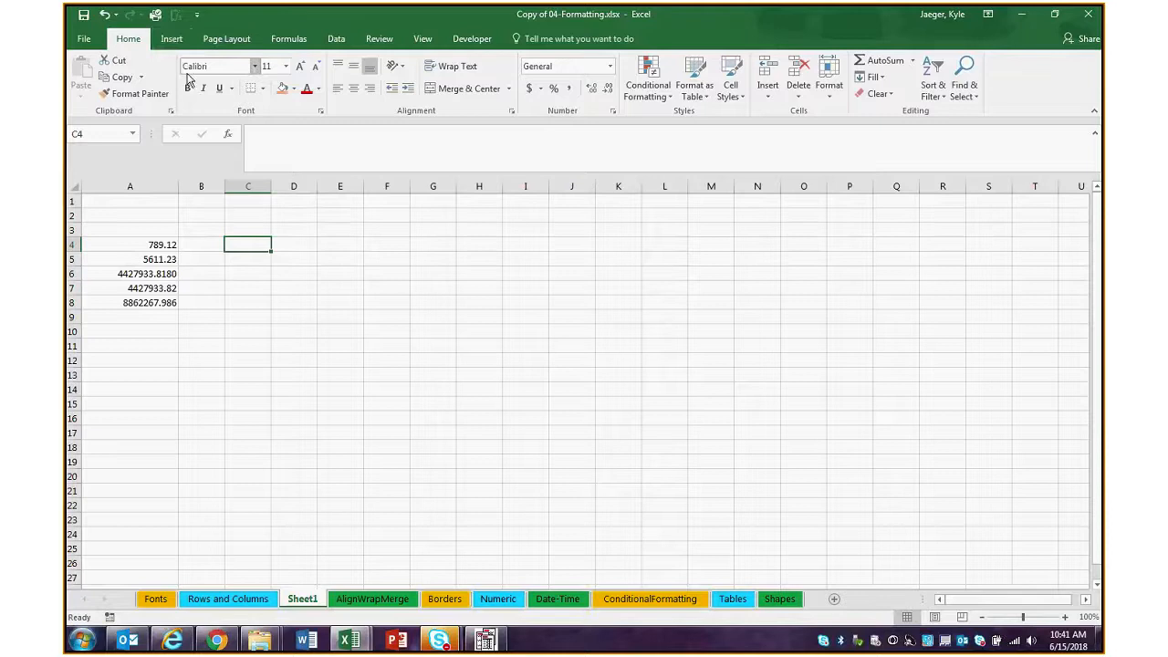
click(172, 39)
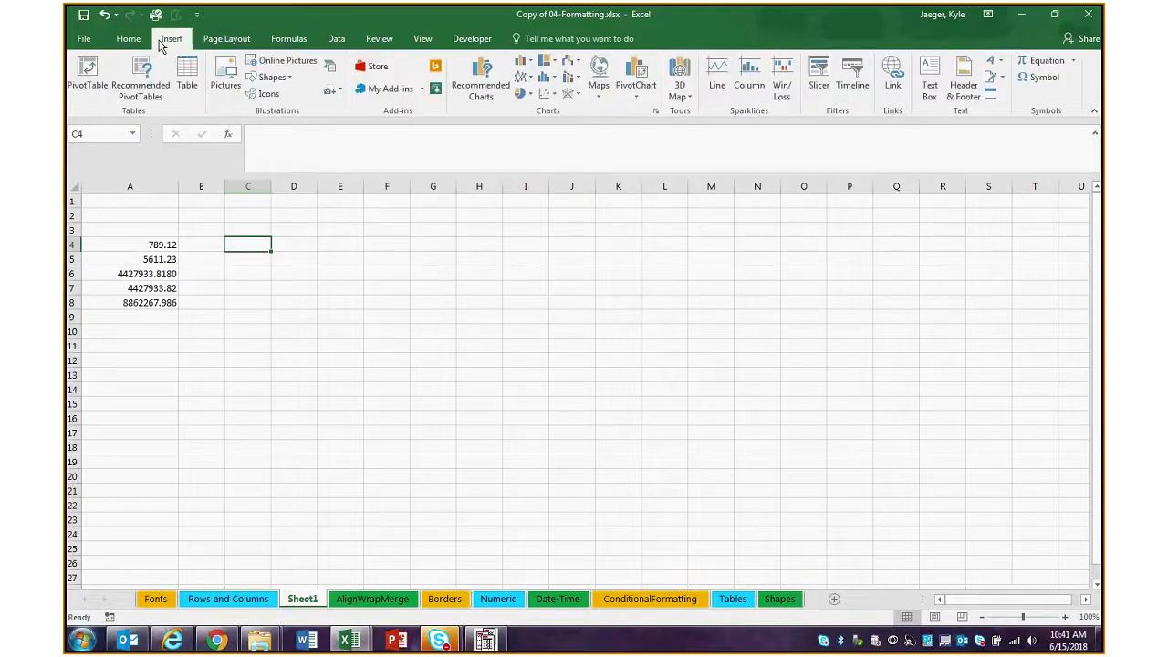
click(225, 84)
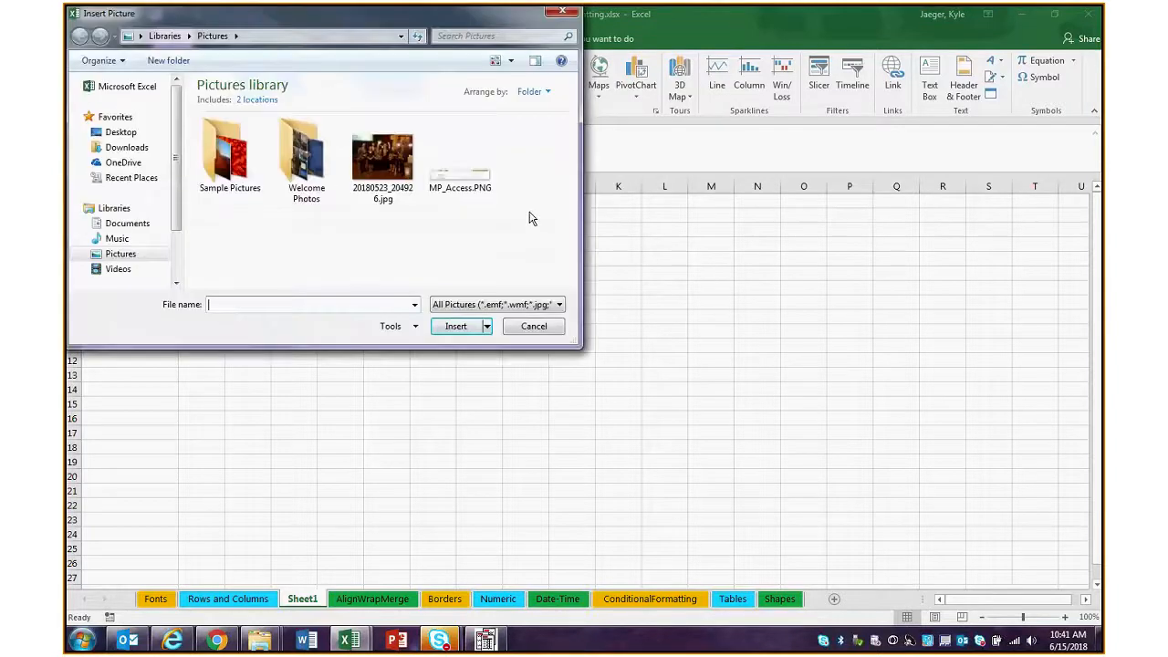
click(383, 156)
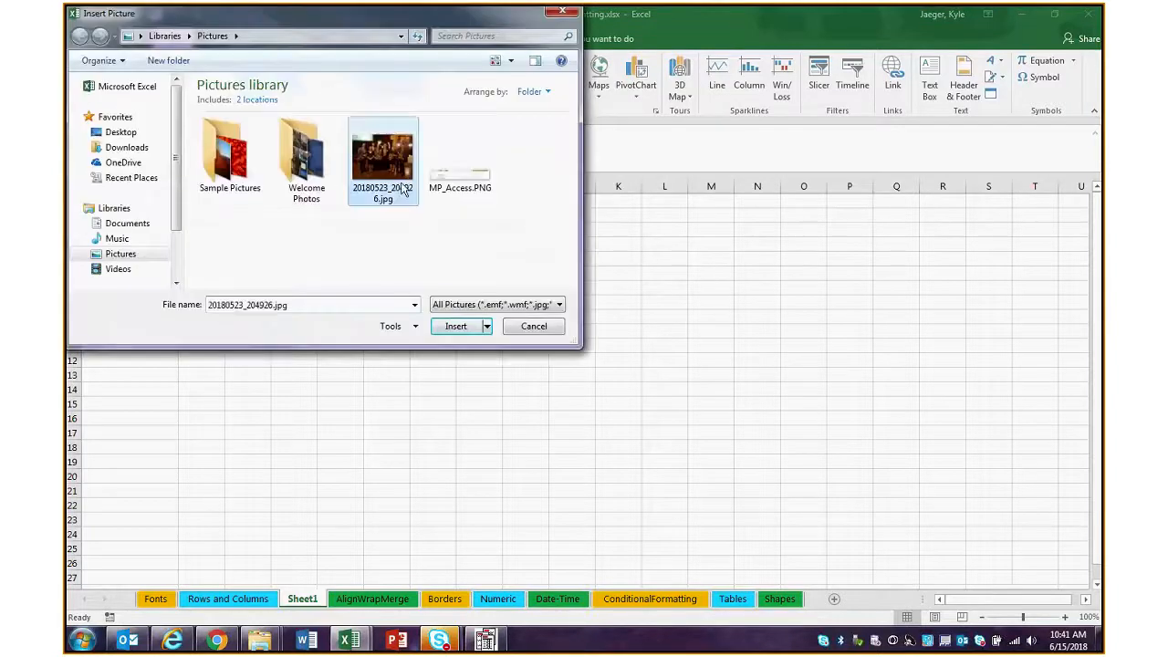
click(461, 330)
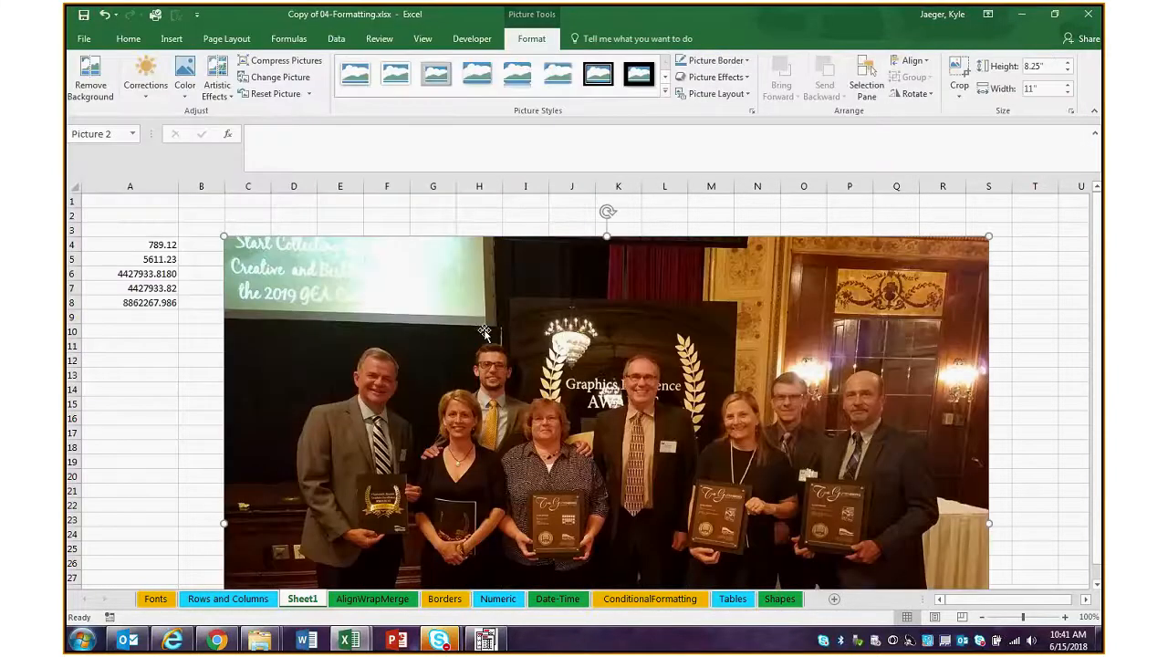
Shrink the inserted picture proportionally from its lower-right corner to about 5.18" high and 6.9" wide
scroll(499, 316, down, 2)
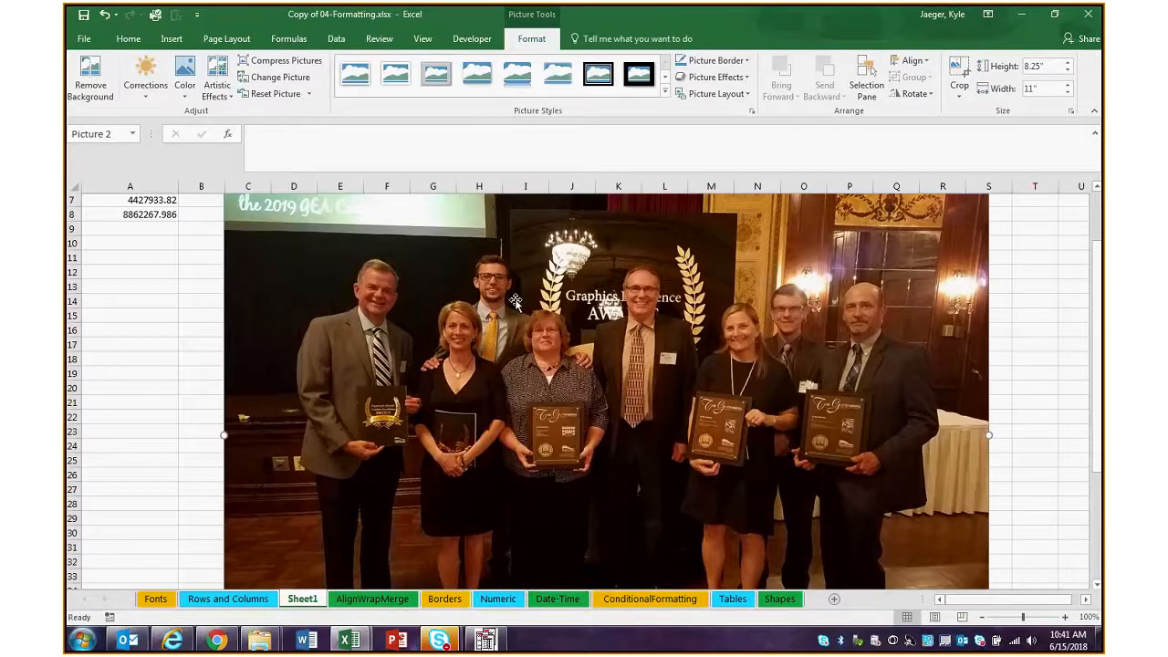
scroll(946, 379, down, 1)
scroll(946, 379, down, 5)
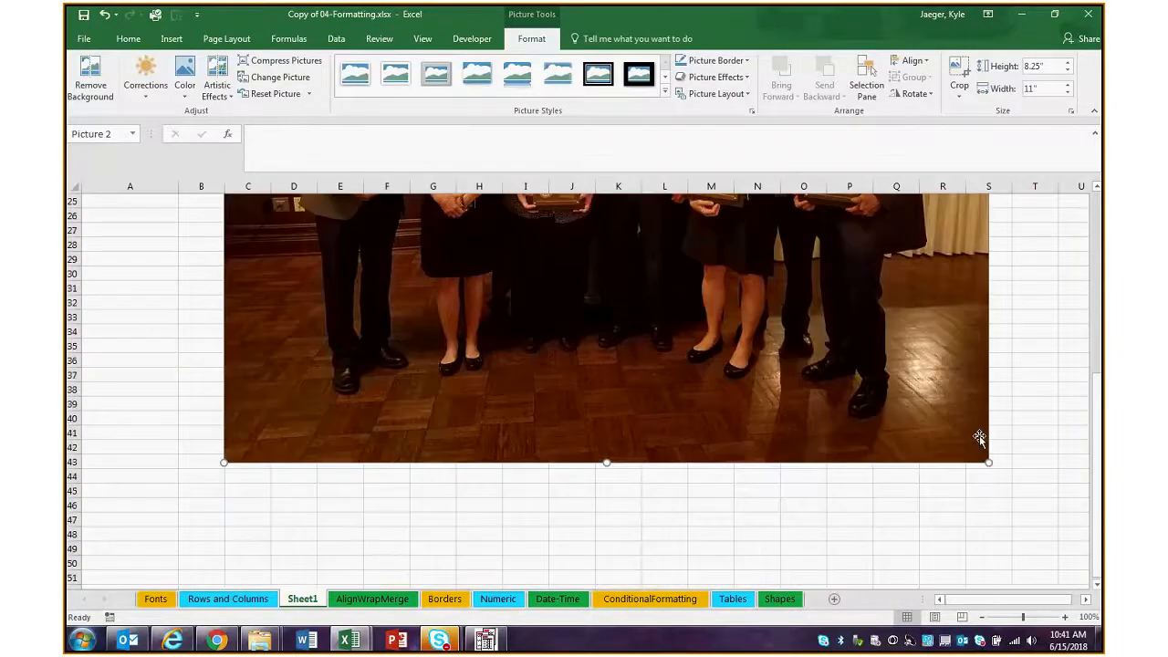
drag(988, 464, 608, 260)
scroll(609, 260, up, 6)
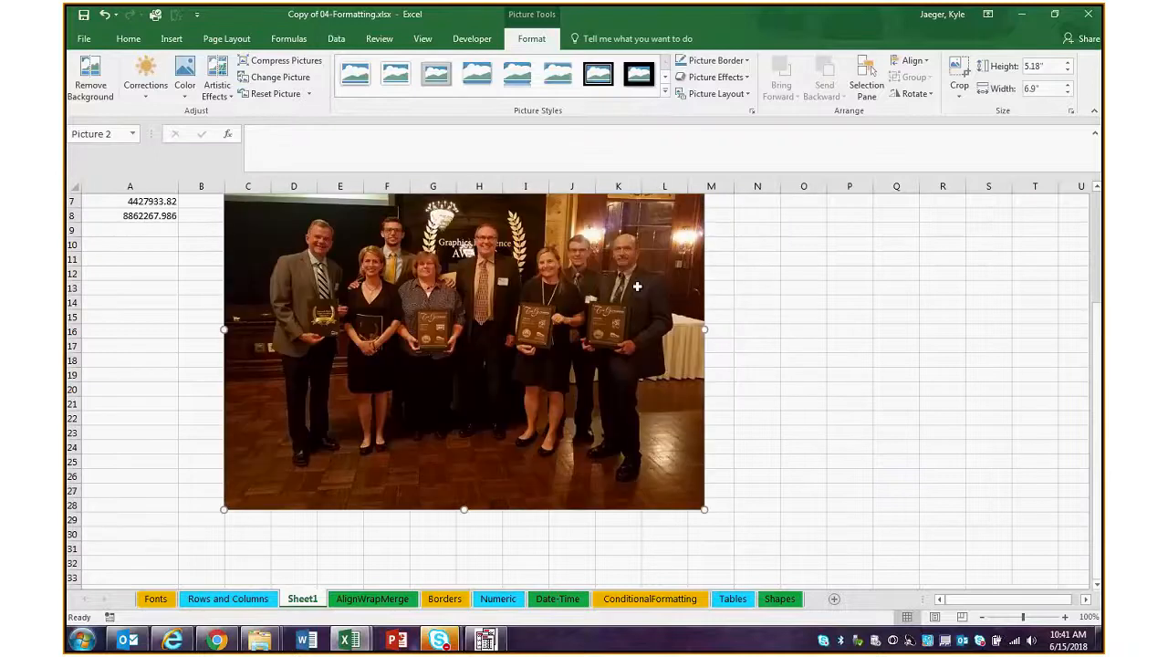
scroll(474, 360, up, 2)
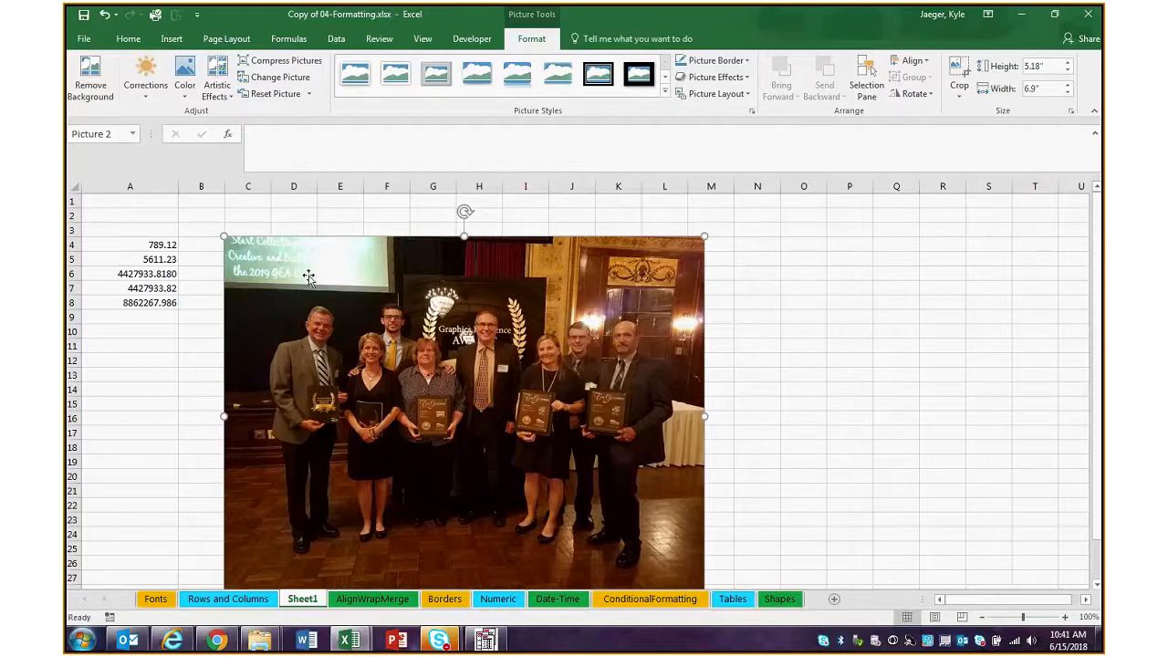
Move the picture over the numbers in column A and back beside them, with its upper-left corner in B1
drag(467, 347, 436, 340)
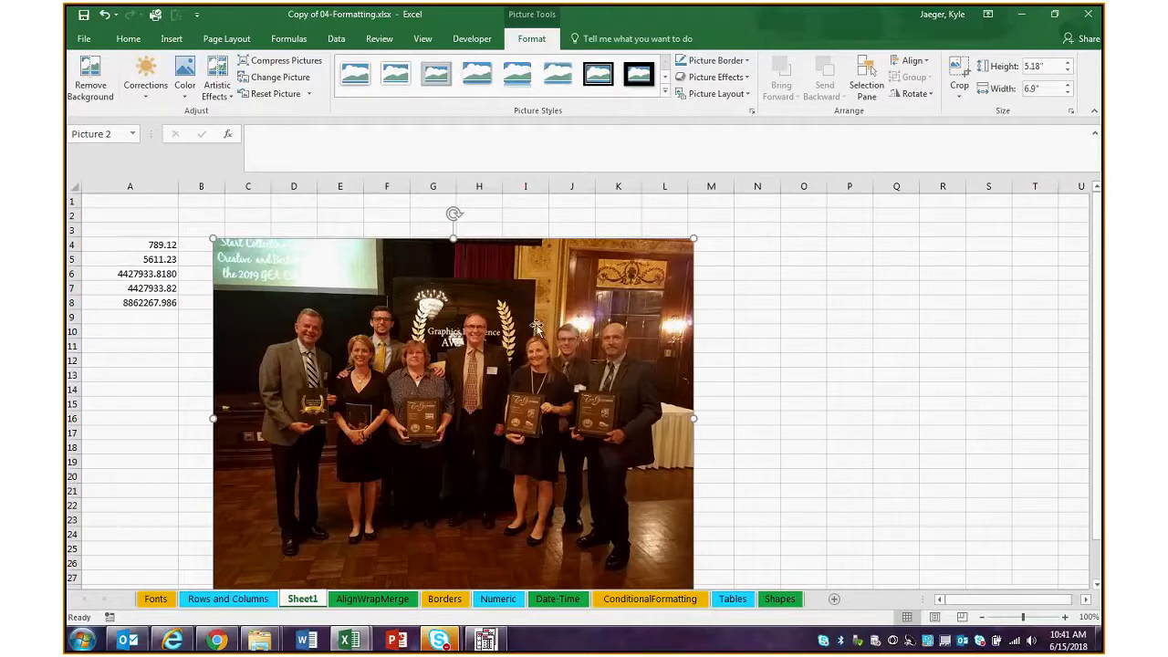
drag(537, 326, 502, 307)
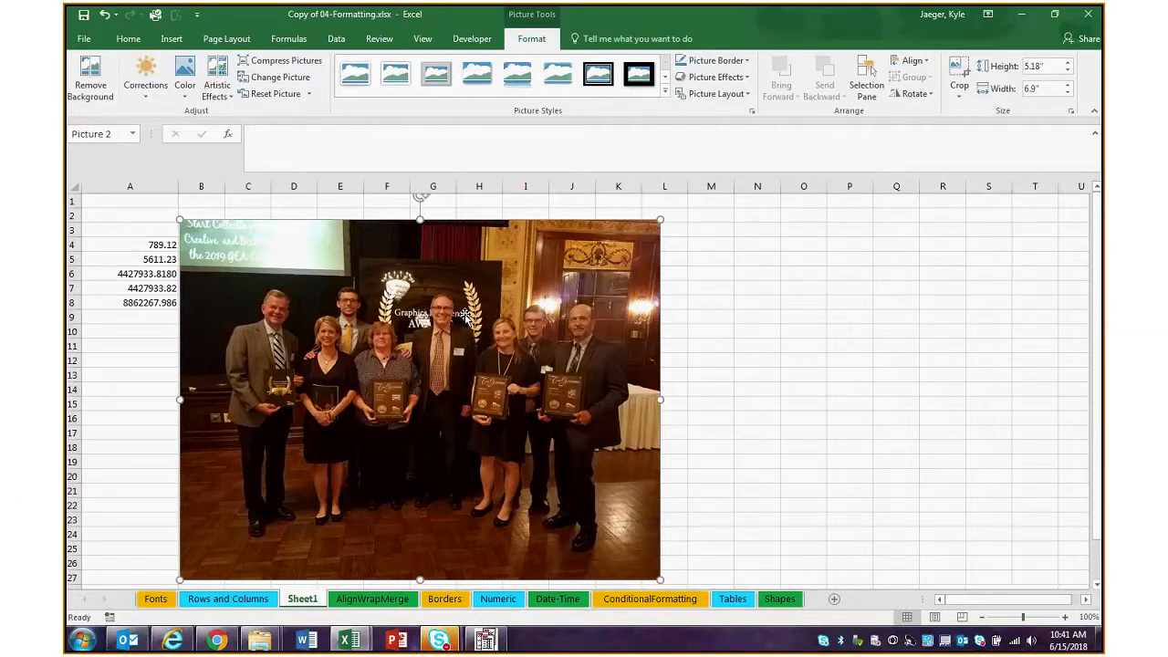
drag(383, 283, 401, 277)
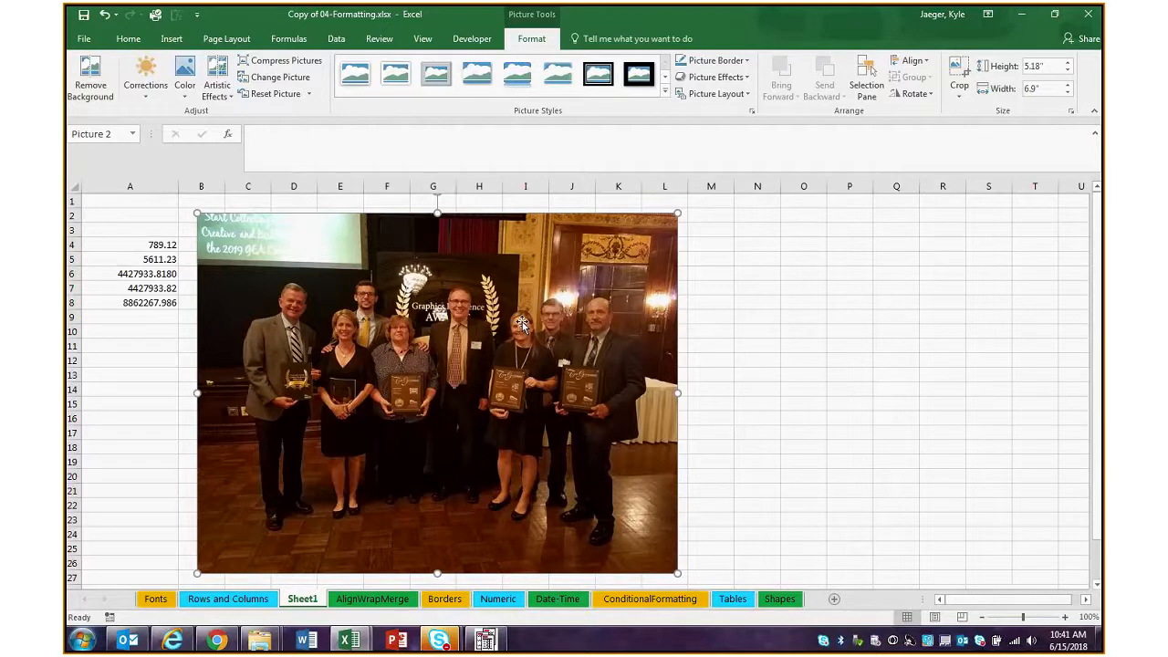
drag(568, 316, 452, 308)
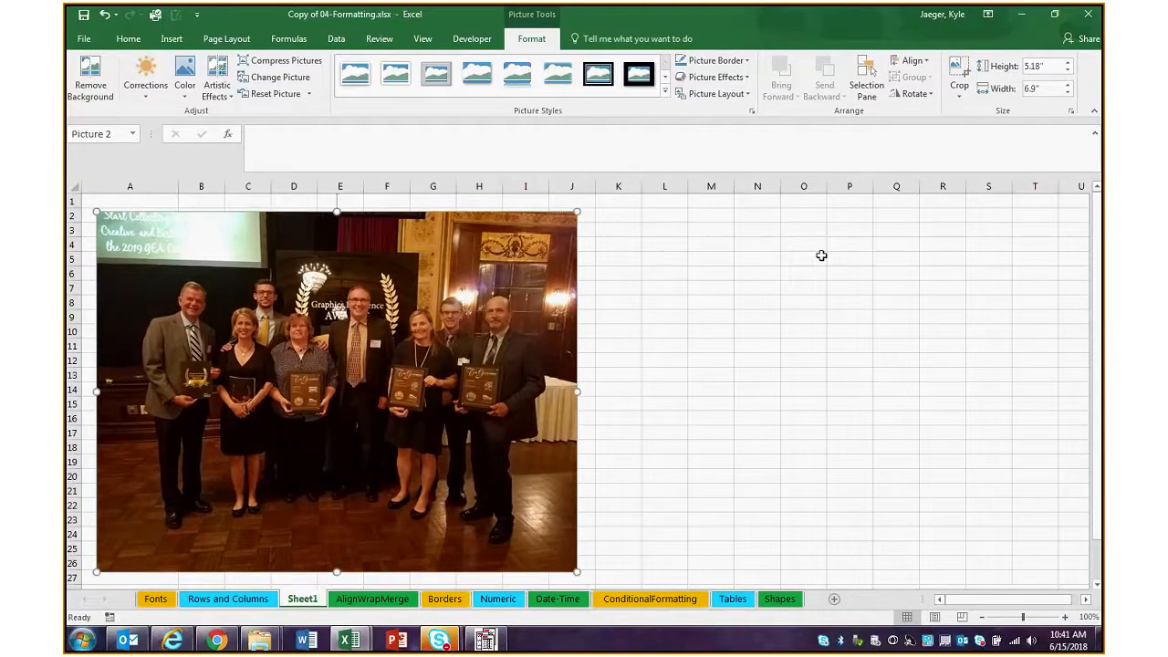
drag(458, 323, 563, 307)
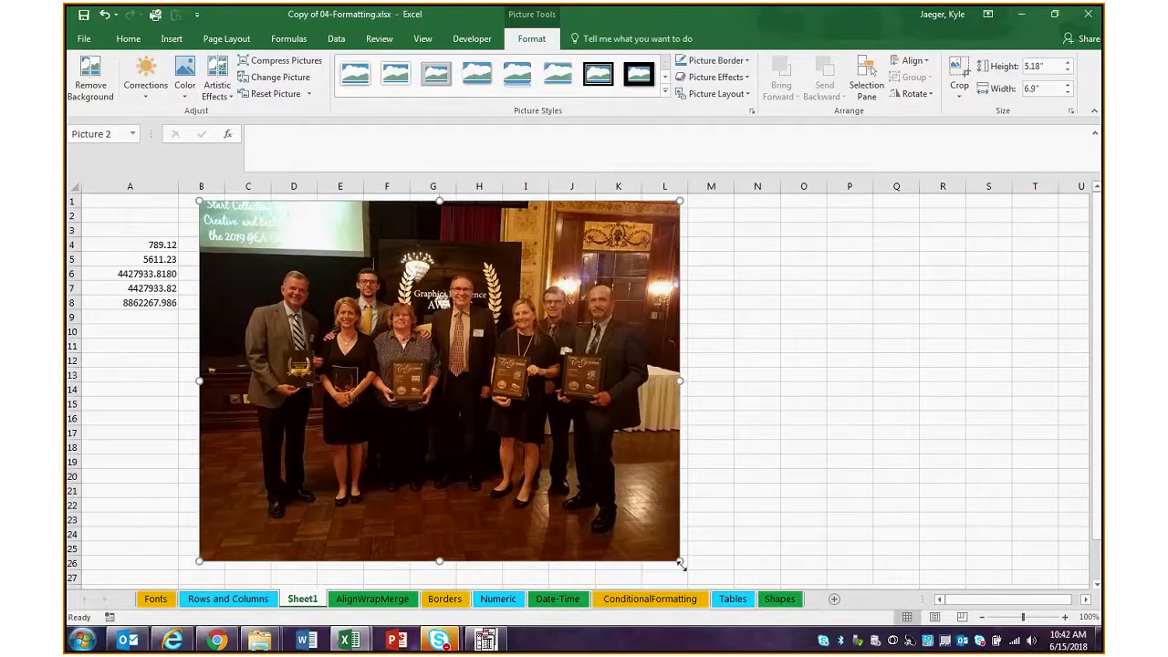
Shrink the picture to about 2.93" by 3.91" and place it over columns B to H, from row 7 to row 21
drag(680, 564, 566, 478)
mouse_move(429, 301)
mouse_down()
mouse_move(556, 304)
mouse_move(430, 312)
mouse_move(422, 324)
mouse_up()
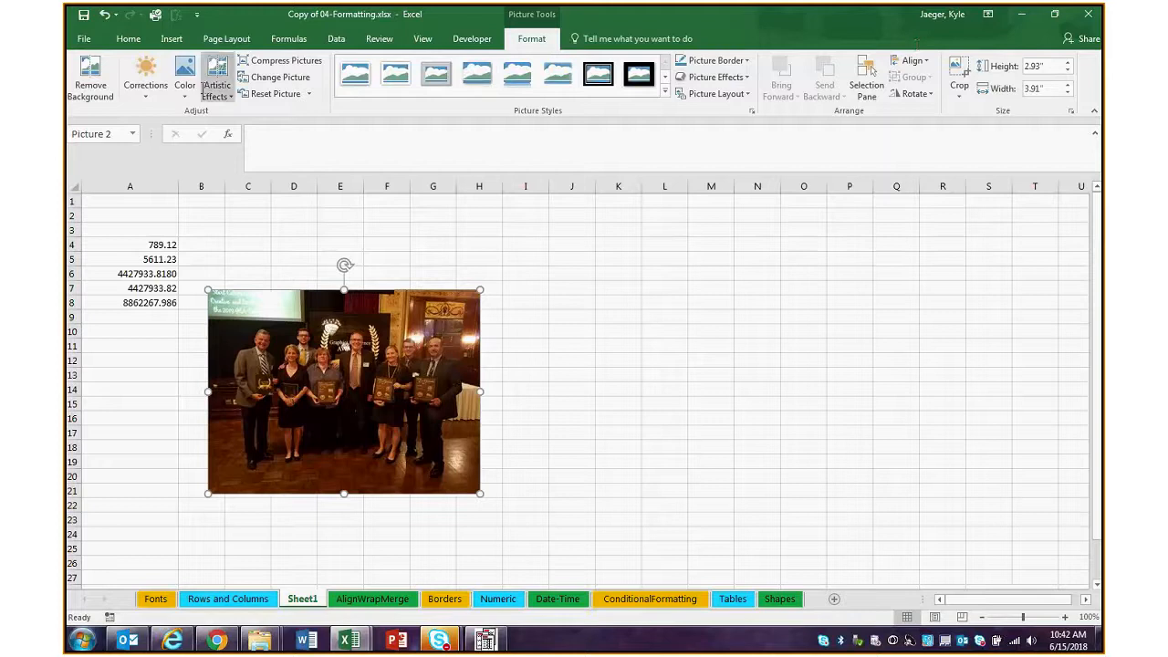
click(152, 94)
click(153, 93)
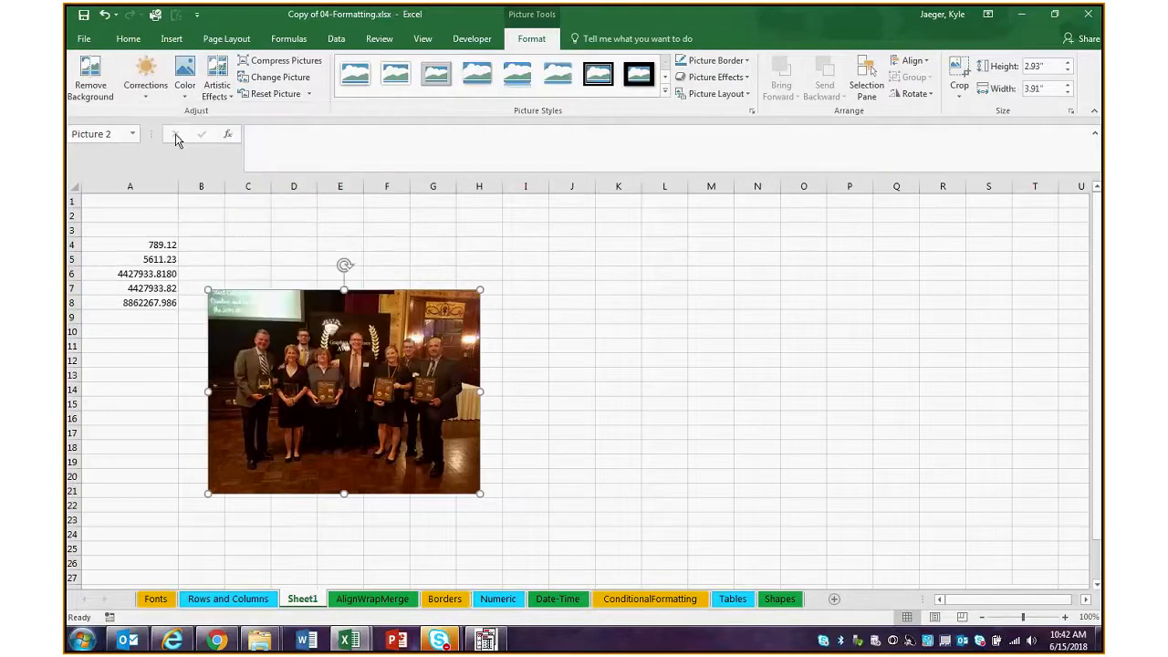
Rotate the picture counterclockwise by a bit less than a quarter turn, so its top edge faces left at a slight tilt
drag(344, 265, 221, 359)
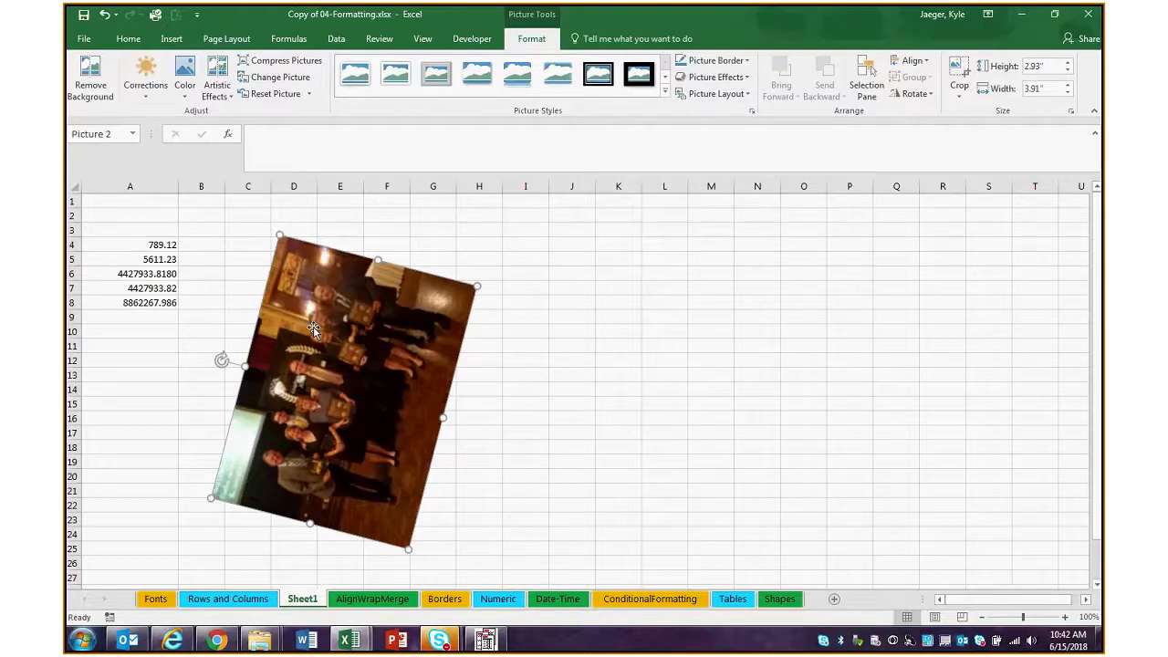
Select cells A4:A8 and preview conditional formatting on them with solid blue data bars and colour scales
click(133, 42)
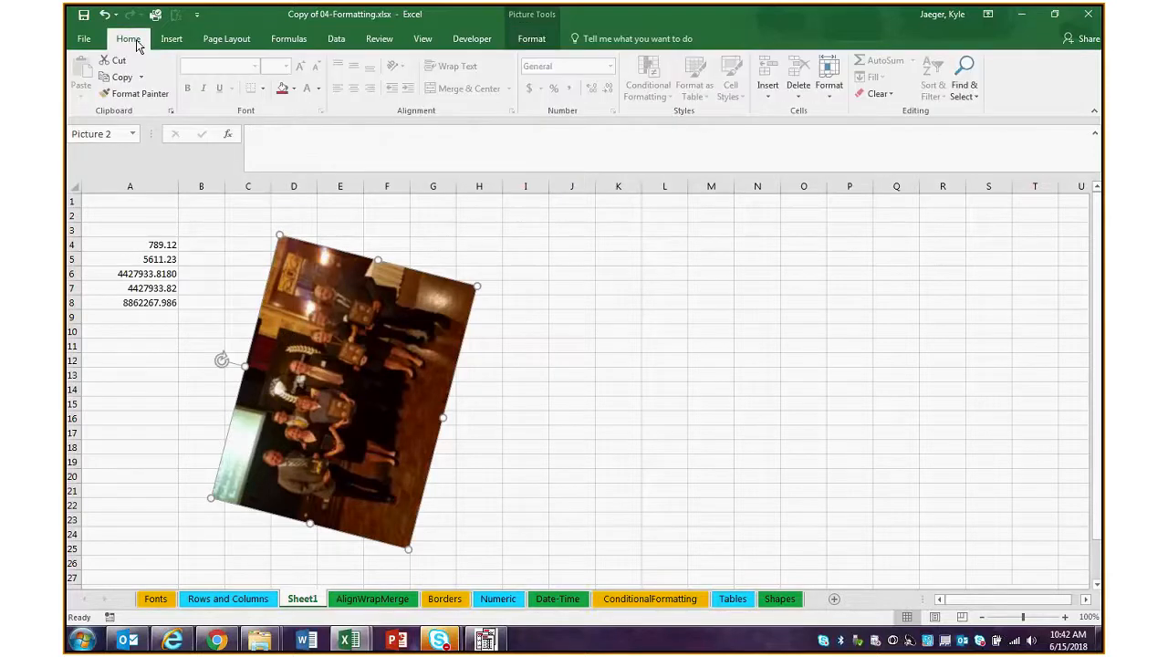
shift+click(165, 302)
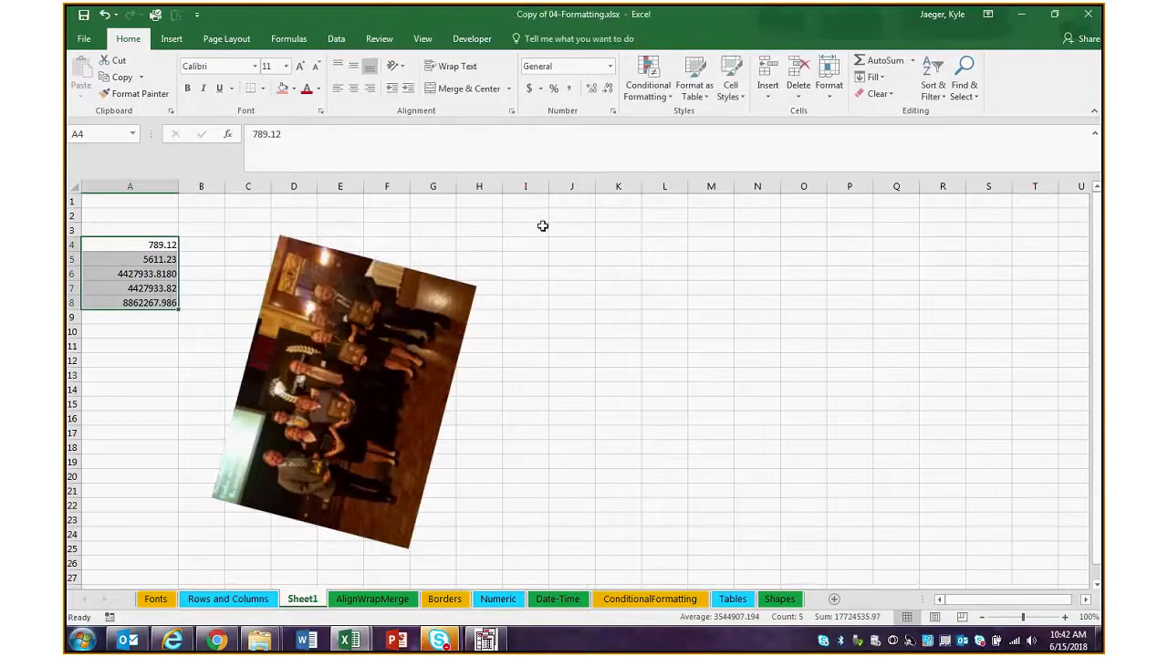
drag(163, 287, 162, 245)
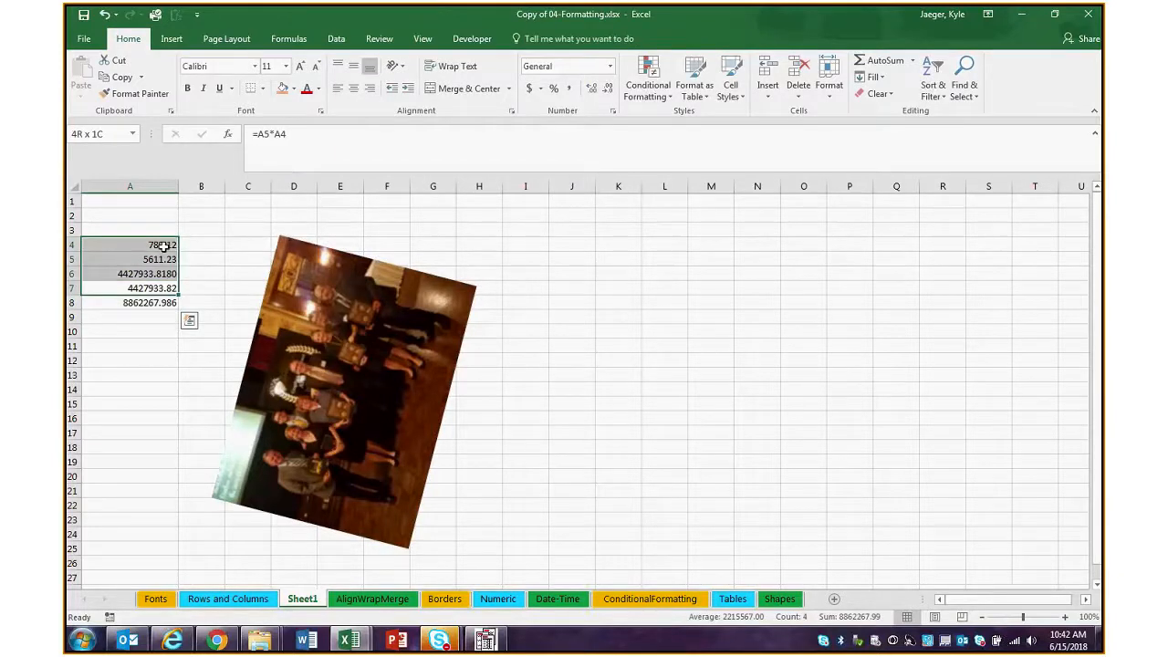
click(163, 245)
click(159, 304)
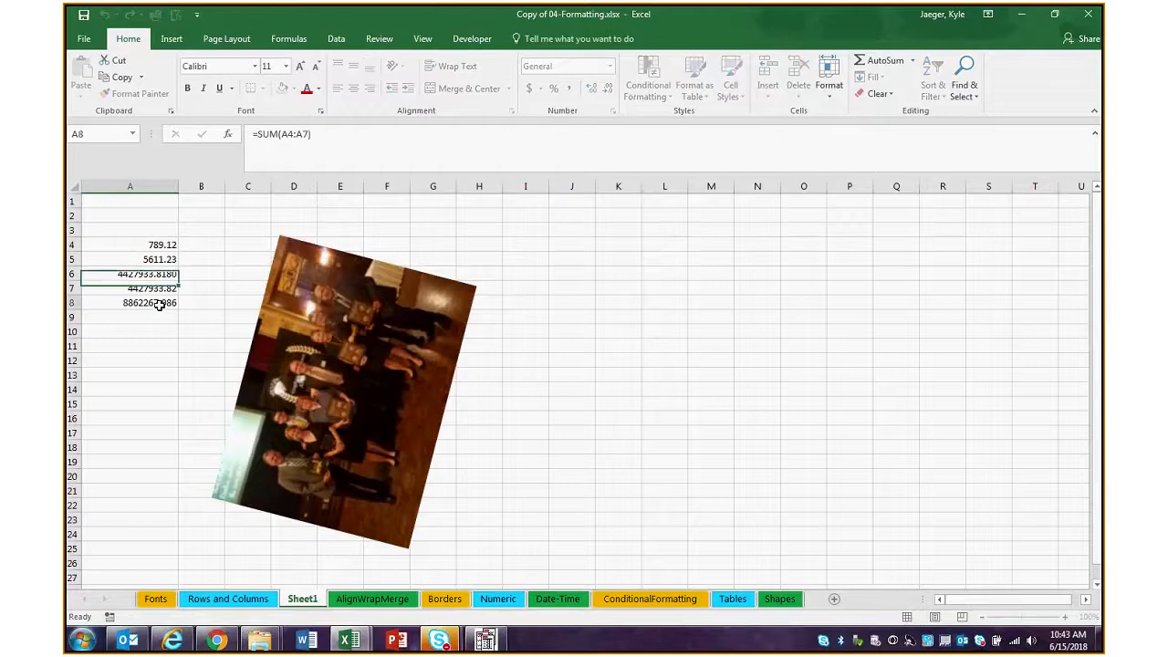
drag(160, 303, 162, 245)
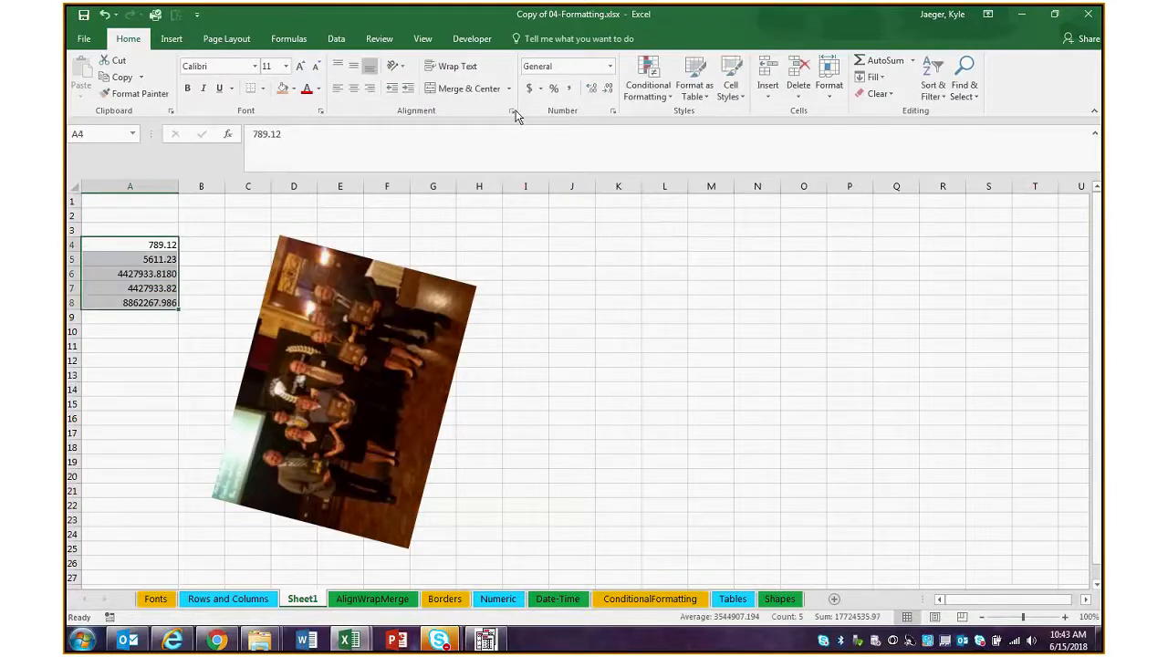
click(647, 80)
mouse_move(685, 188)
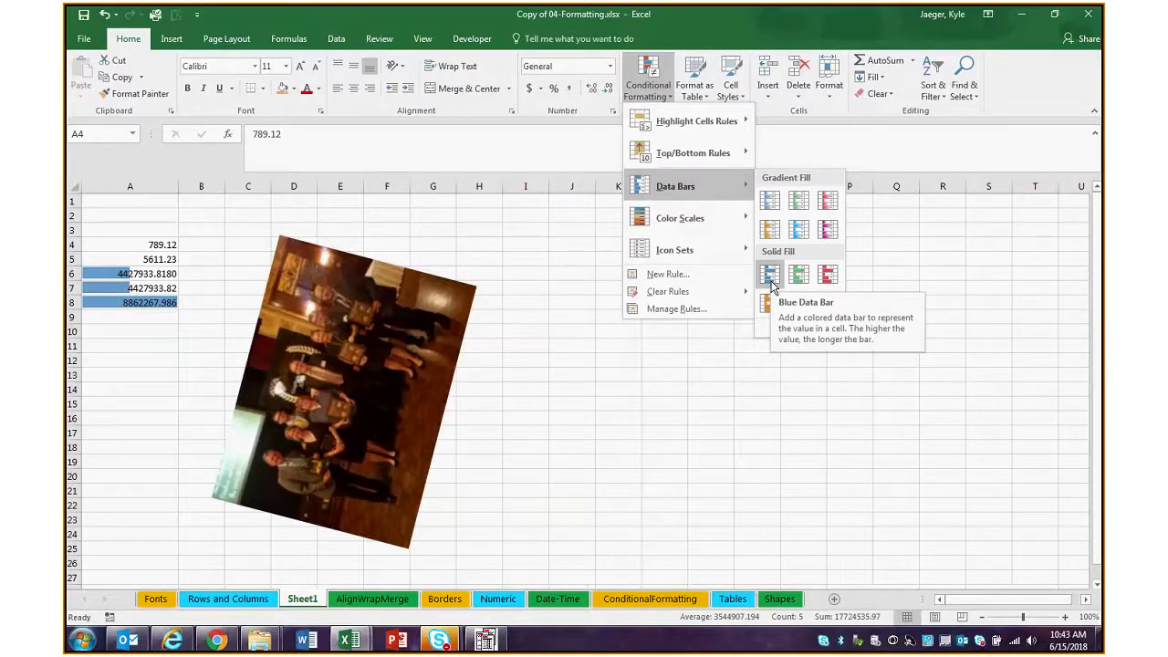
mouse_move(693, 218)
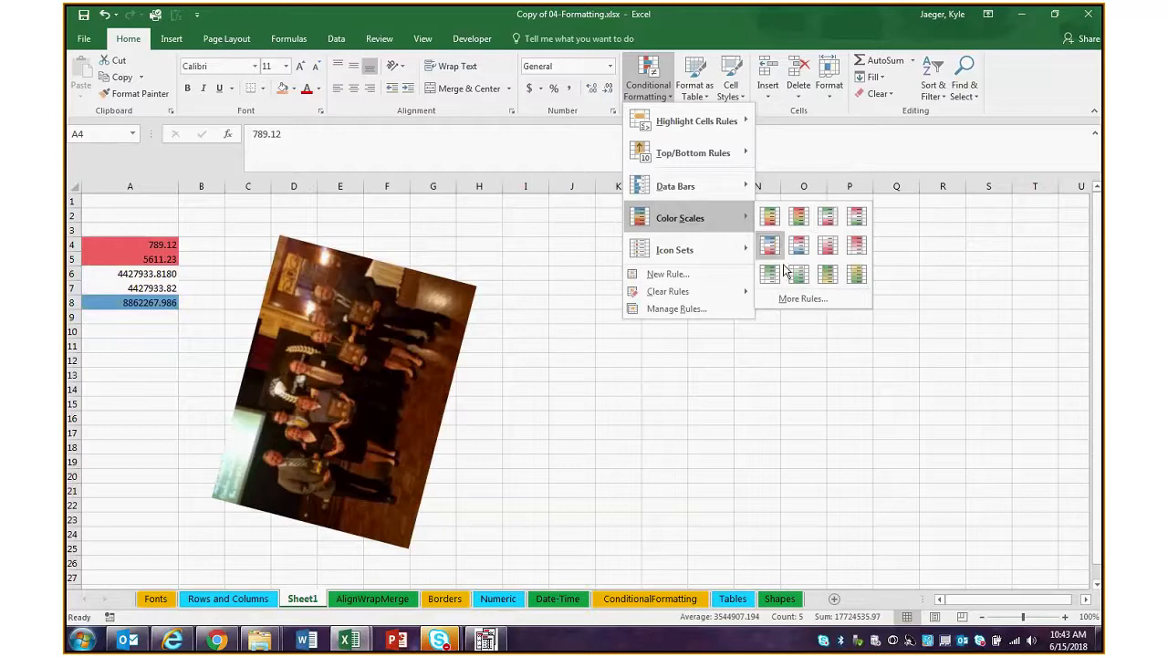
Review the rule types for a new conditional formatting rule on A4:A8, including cell contents, above or below average and formula, without adding a rule
click(675, 277)
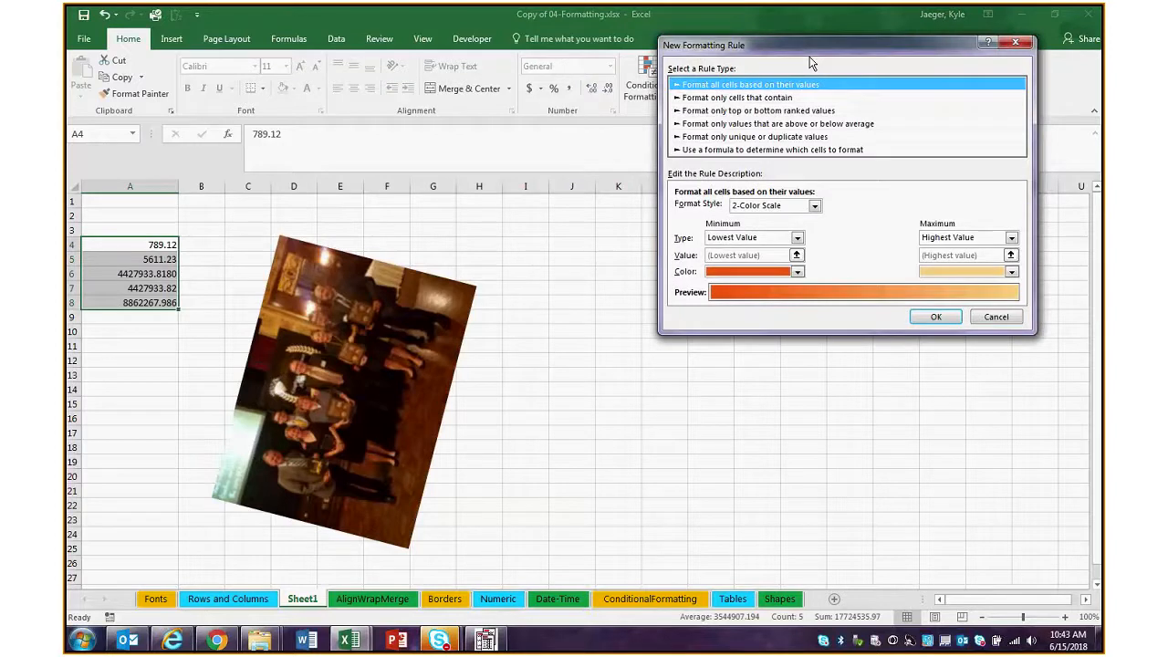
drag(810, 63, 621, 126)
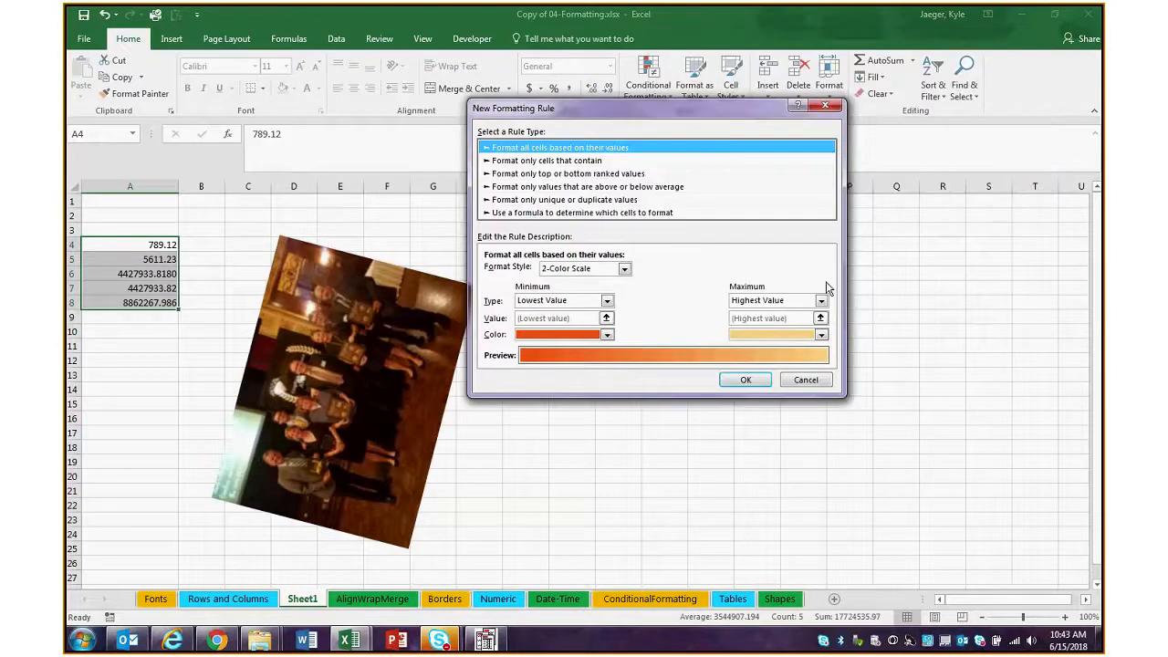
click(549, 161)
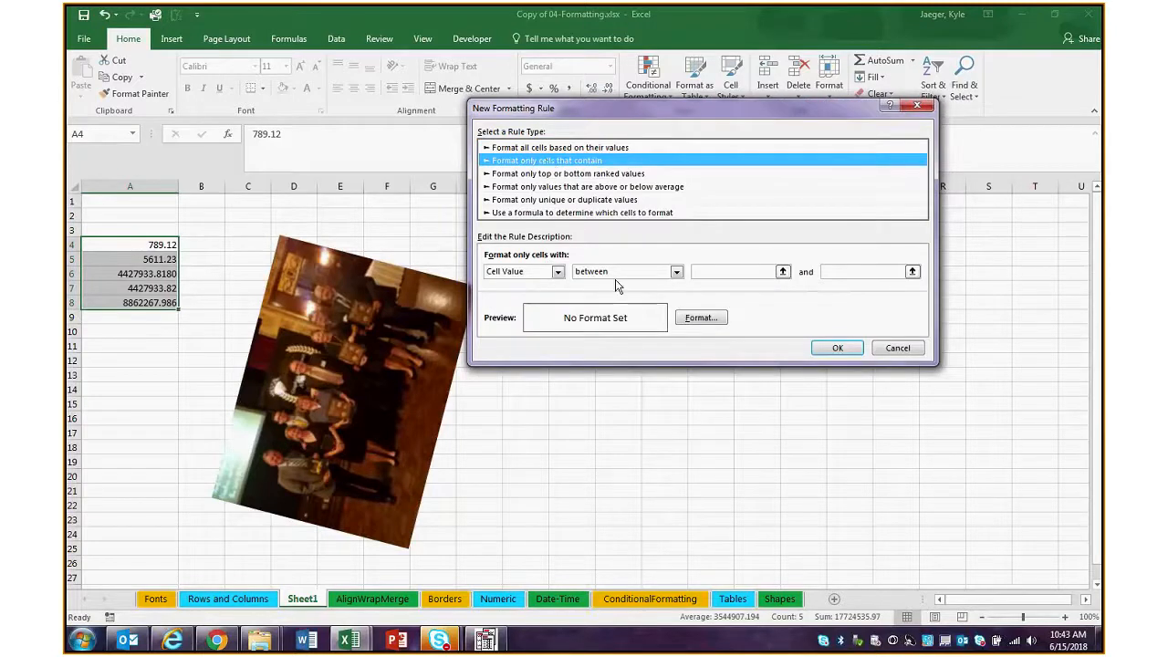
click(551, 200)
click(565, 213)
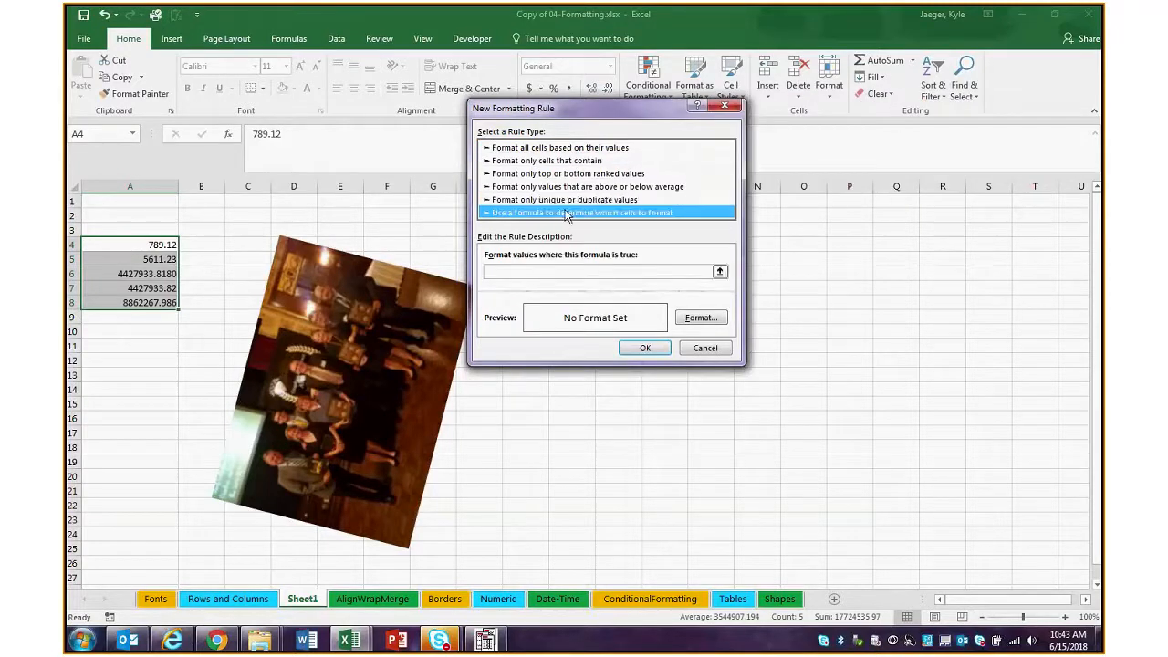
click(554, 187)
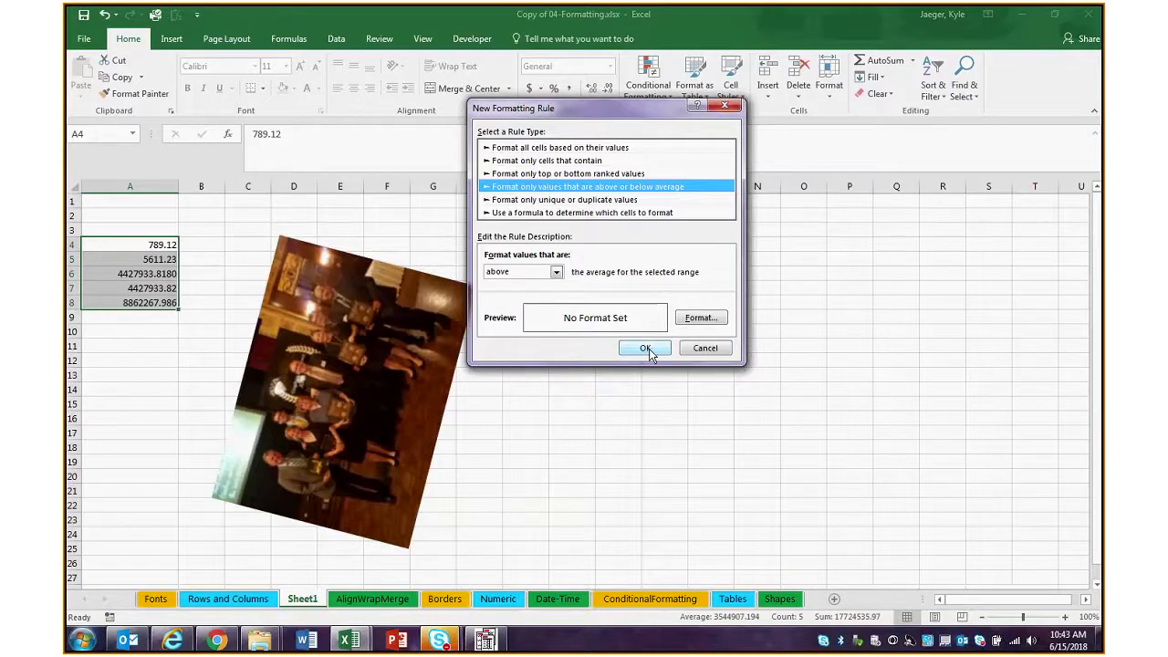
click(672, 148)
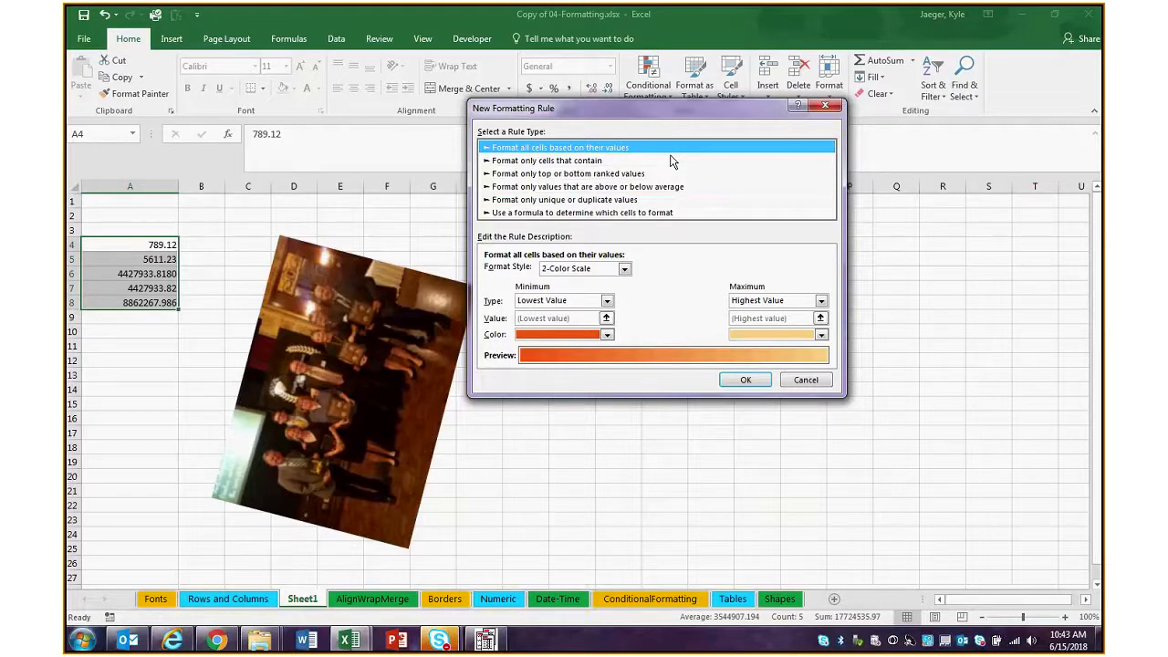
click(767, 380)
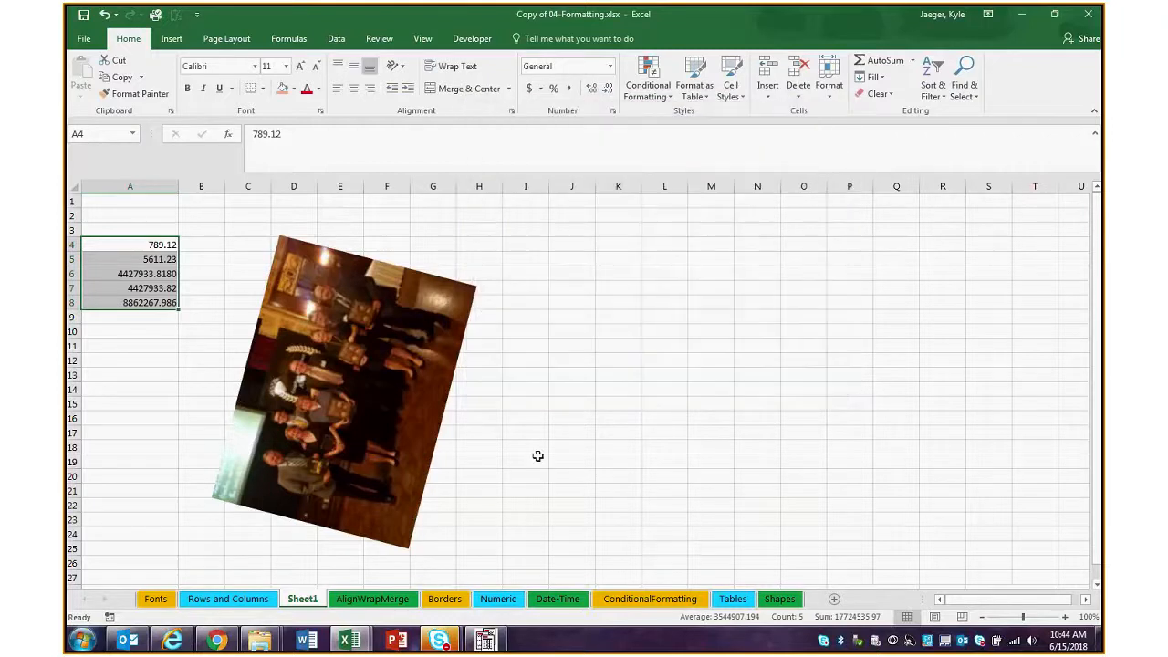
click(440, 639)
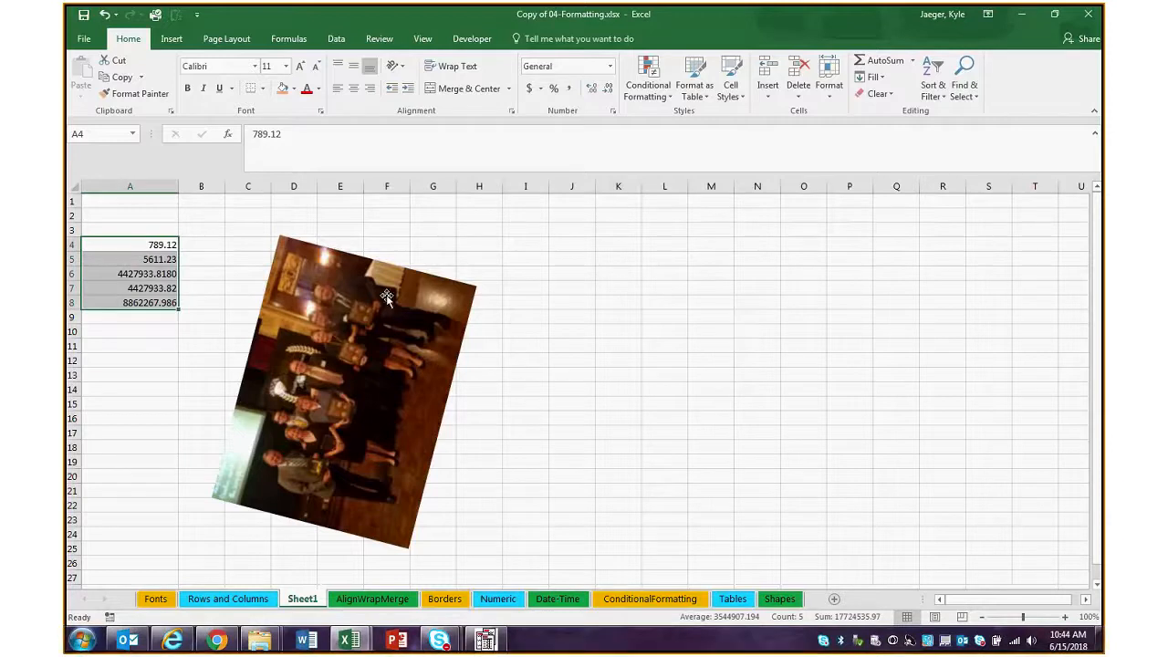
Search the function library for SUM and insert the function in cell H2
click(451, 242)
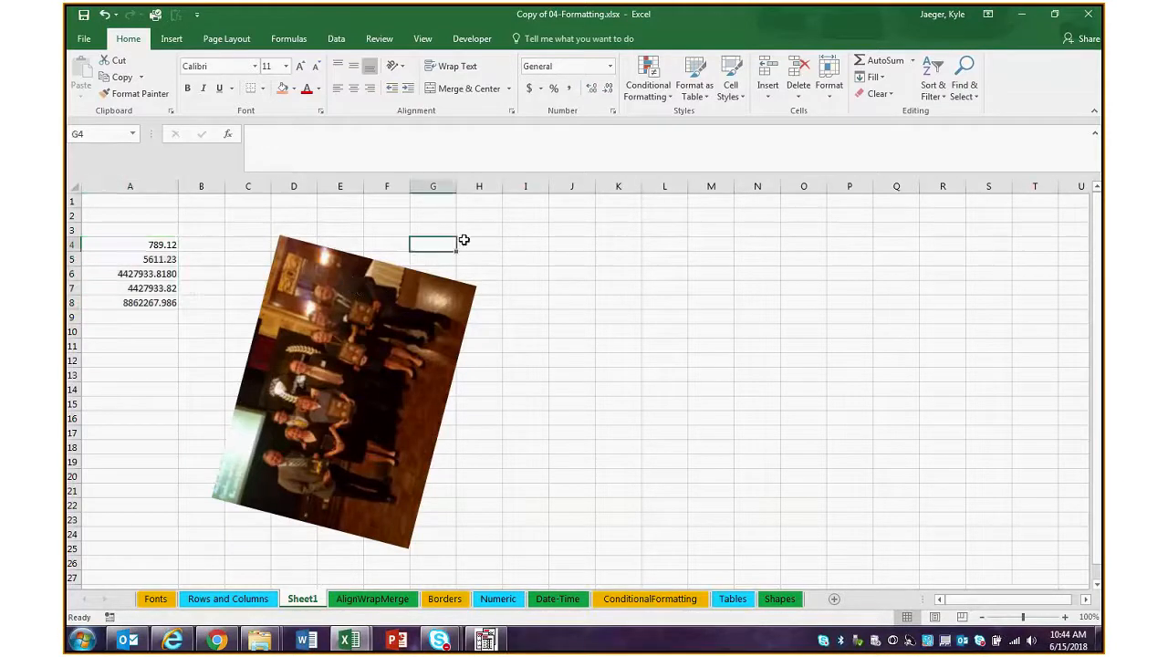
click(476, 216)
click(368, 138)
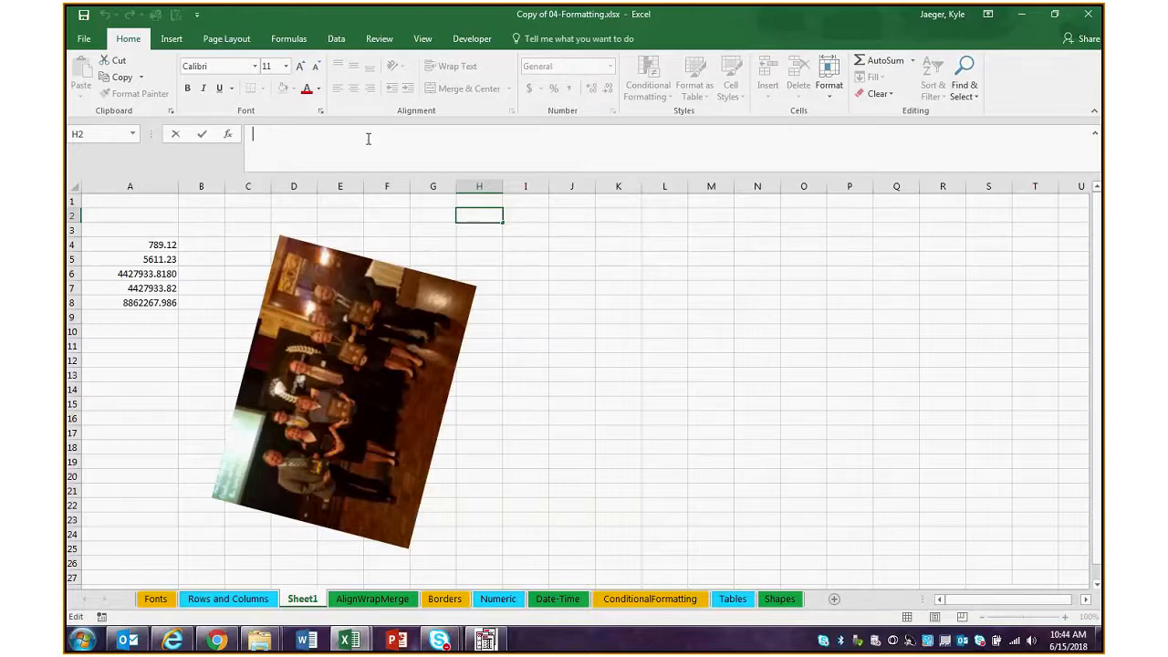
text(=)
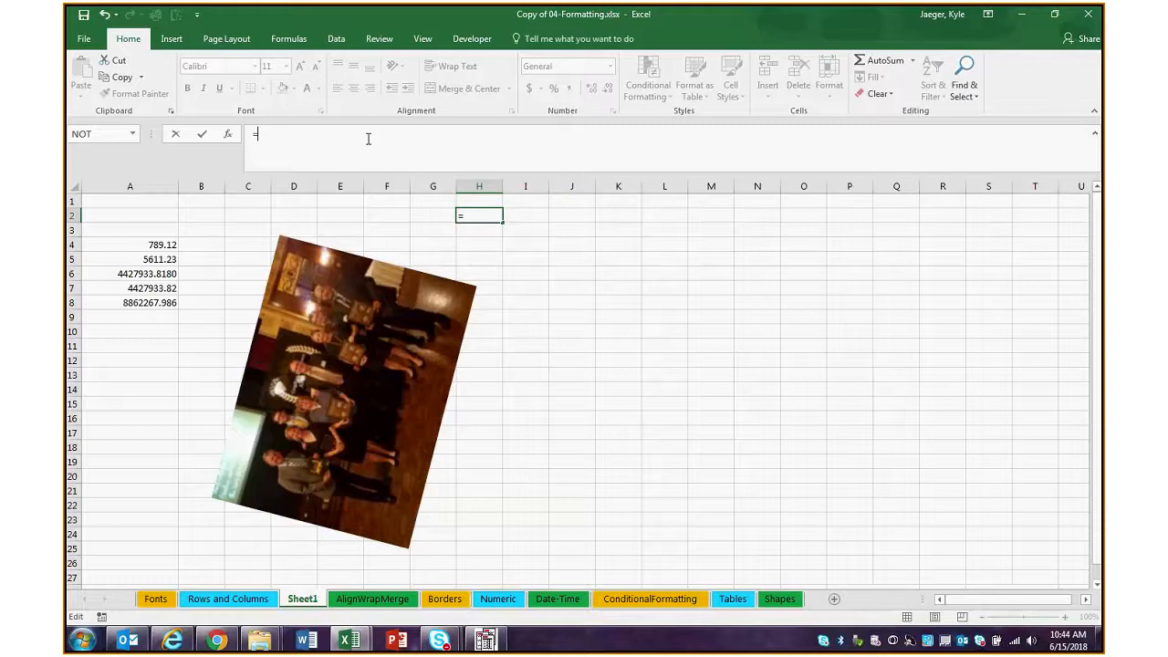
key(BackSpace)
click(229, 135)
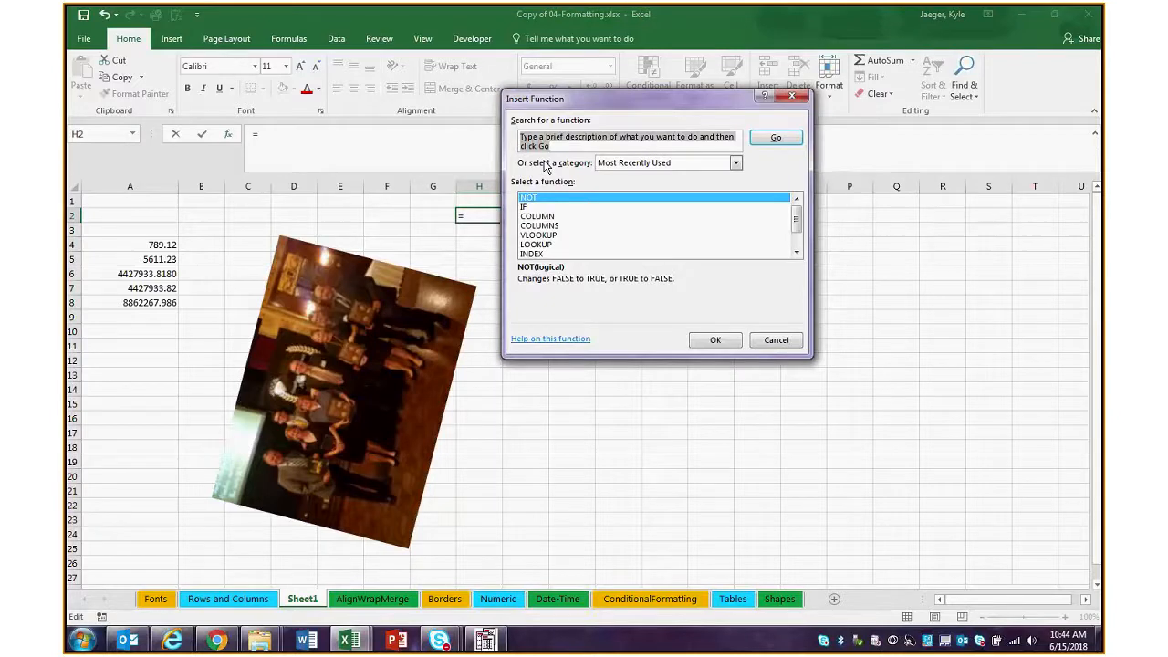
text(u)
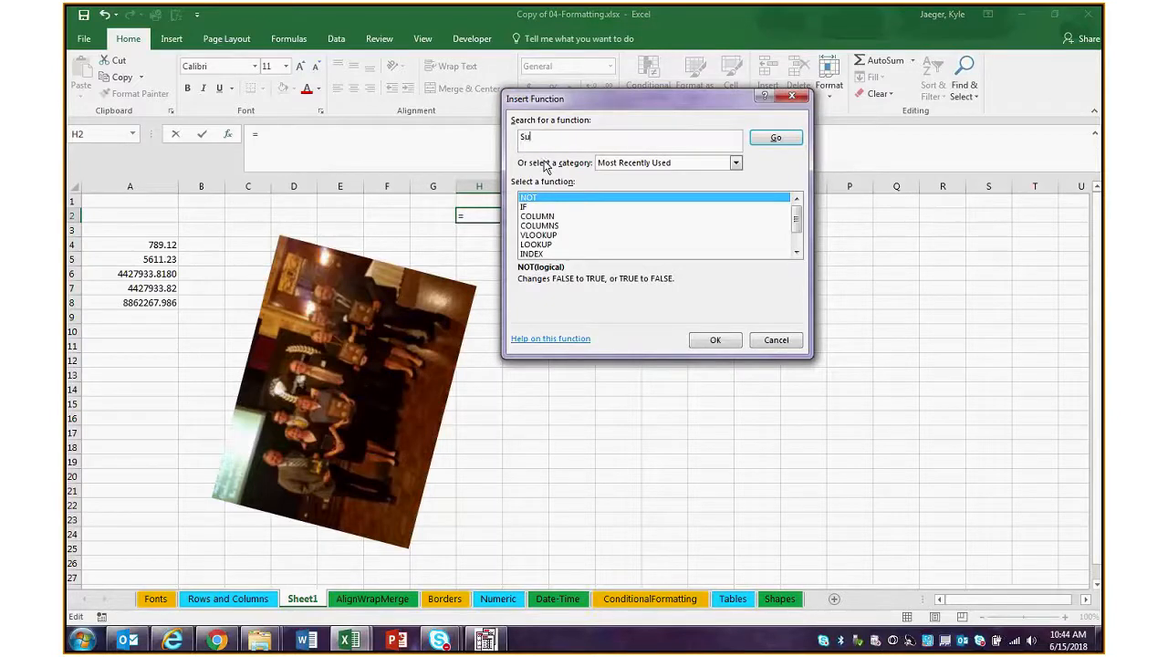
text(M)
click(775, 138)
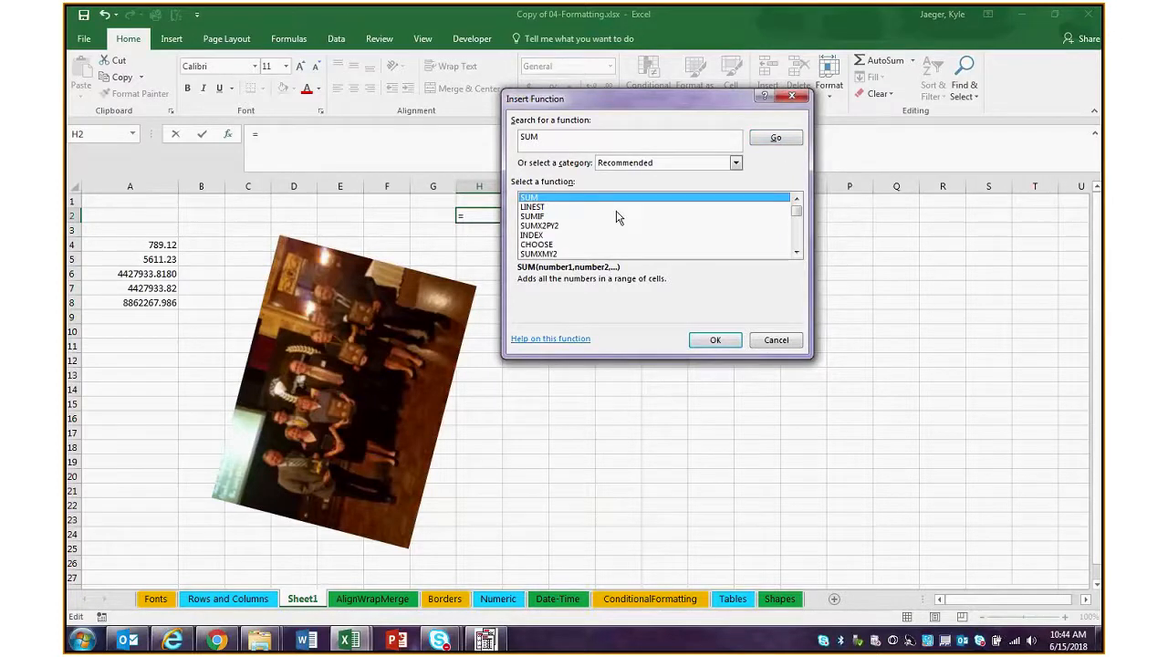
click(709, 338)
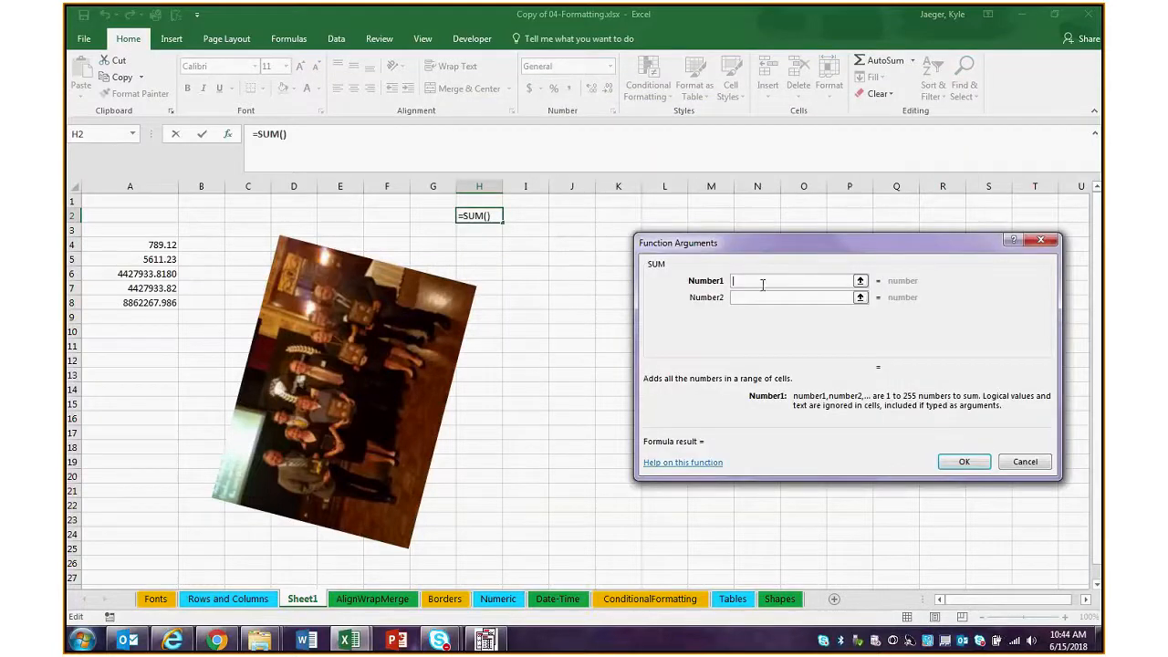
Give the SUM function in H2 the separate cells A4 and A7 as its arguments, producing =SUM(A4,A7)
click(173, 246)
text(,)
click(153, 284)
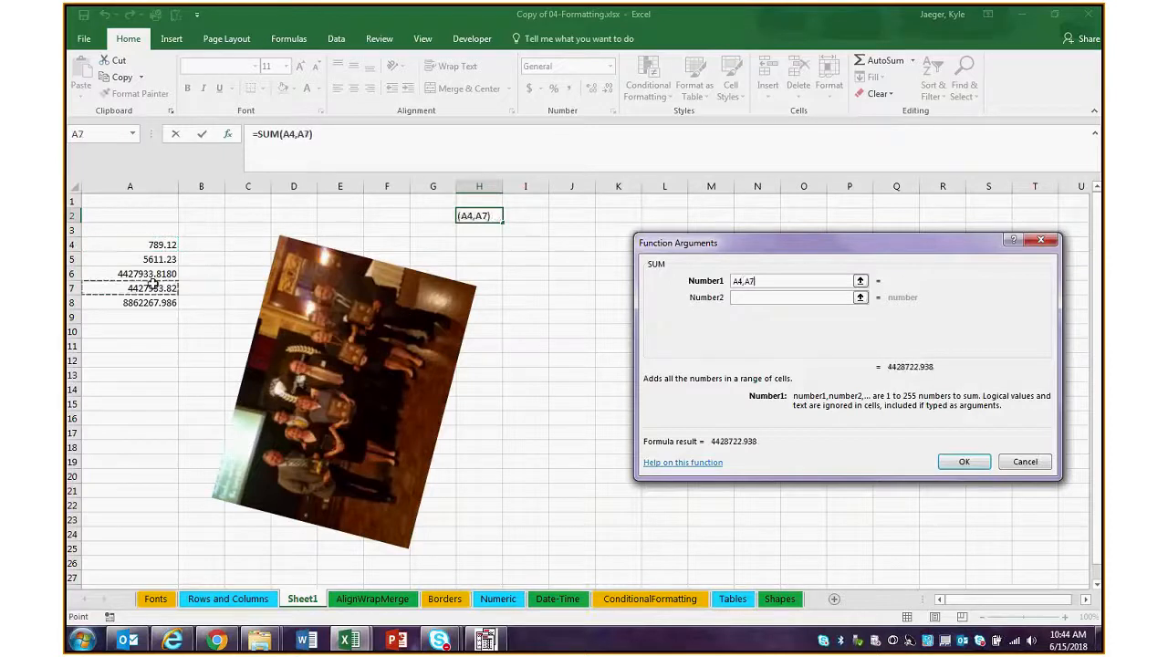
key(Return)
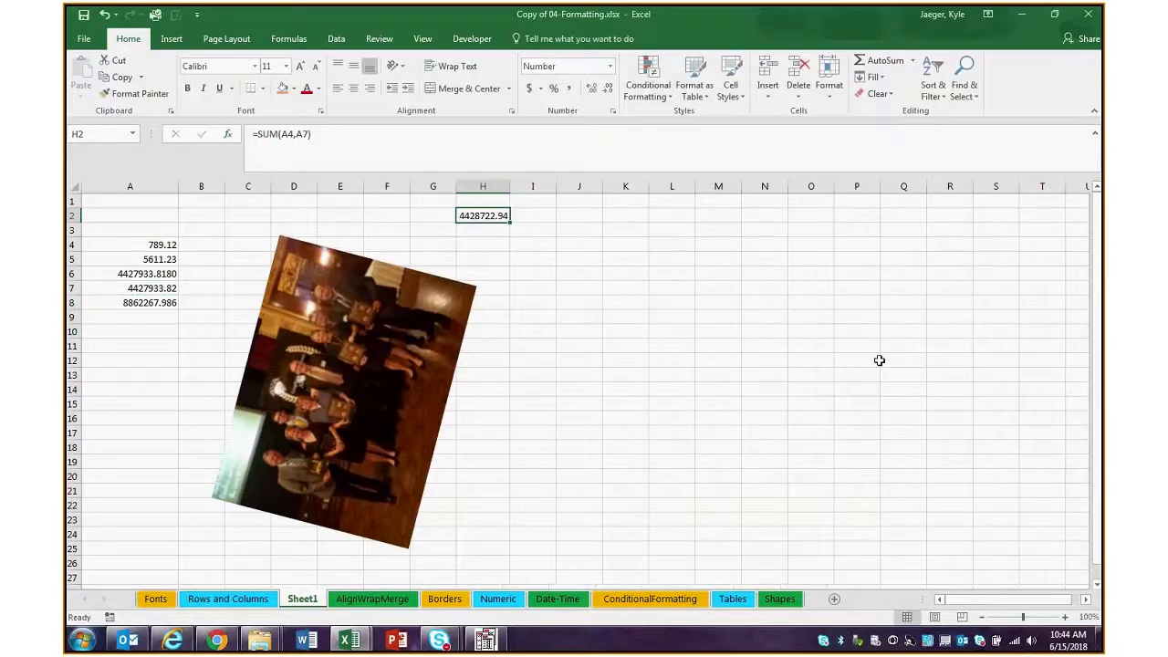